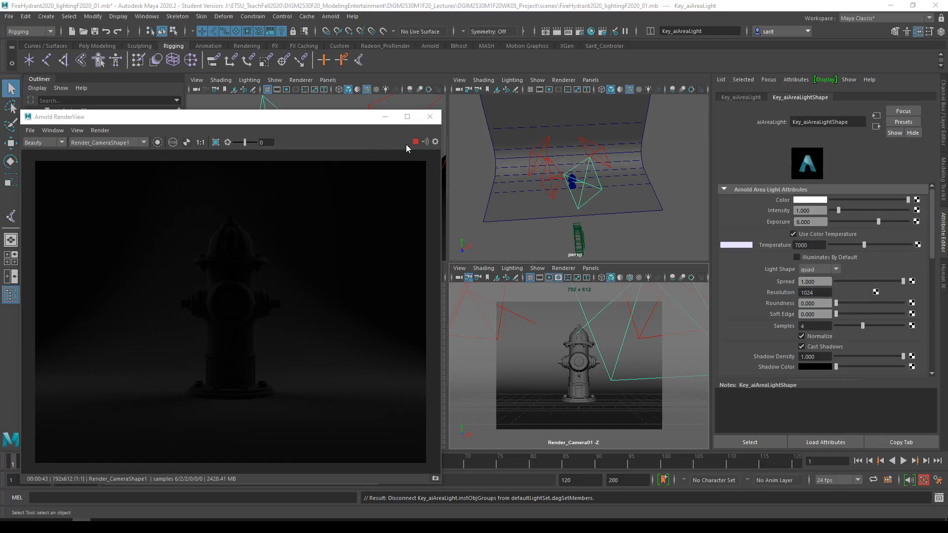
Enable Illuminates By Default on the key area light
{"action": "left_click", "coordinate": [99, 130]}
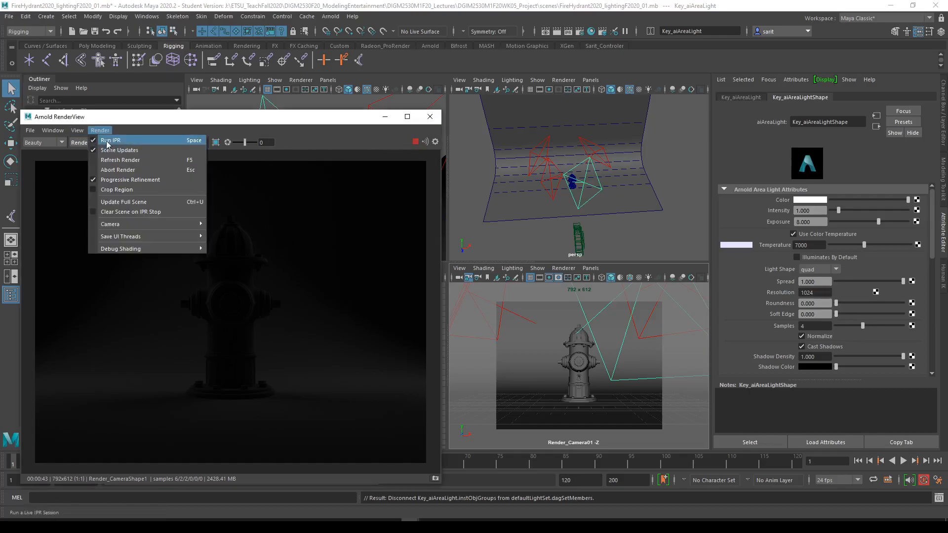
{"action": "left_click", "coordinate": [299, 127]}
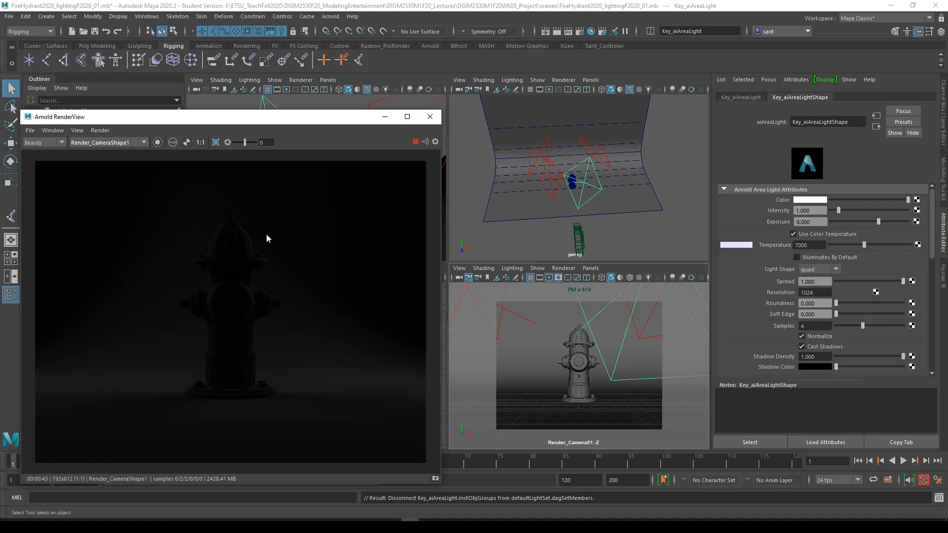
{"action": "left_click", "coordinate": [796, 257]}
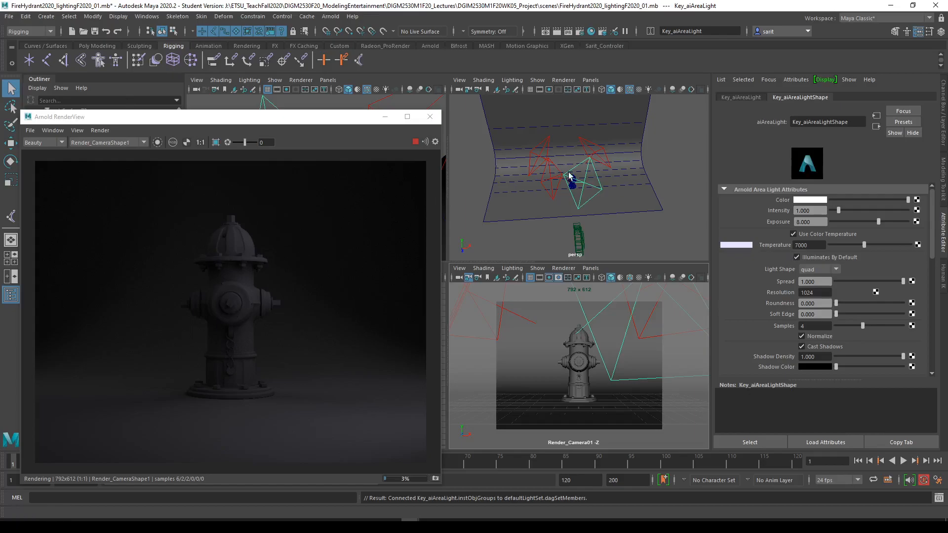
Save the scene as a new version named FireHydrant2020_lightingF2020_02.mb
{"action": "left_click", "coordinate": [9, 16]}
{"action": "left_click", "coordinate": [18, 66]}
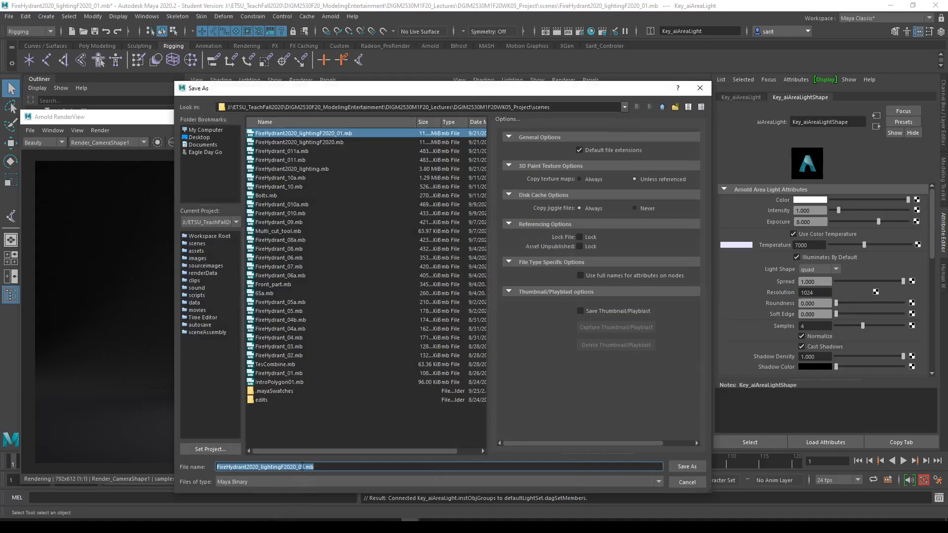
{"action": "left_click", "coordinate": [303, 467]}
{"action": "key", "text": "shift+End"}
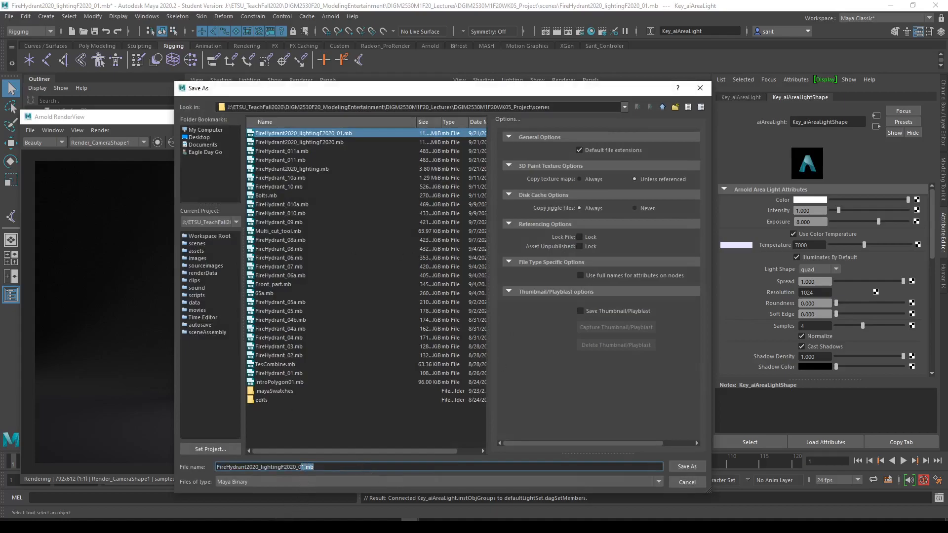
{"action": "type", "text": "2"}
{"action": "key", "text": "Return"}
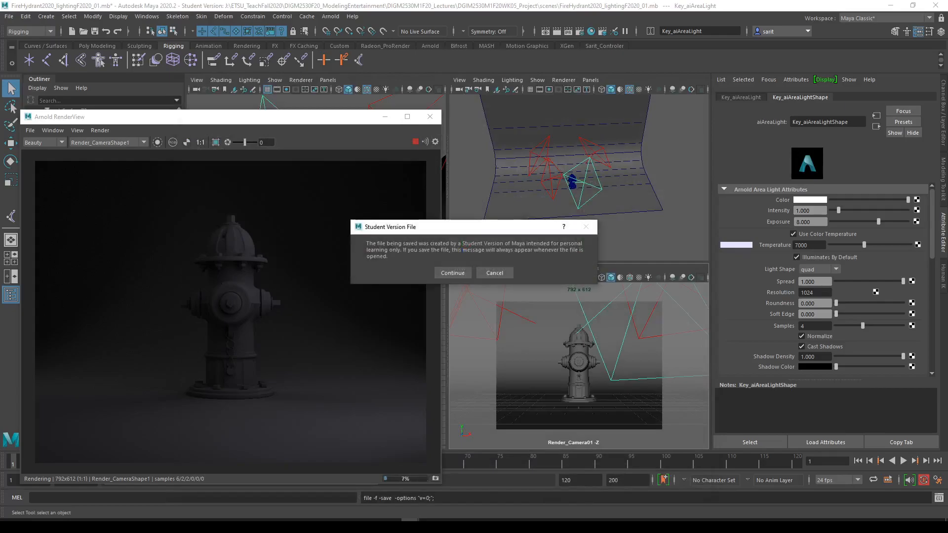
{"action": "left_click", "coordinate": [439, 272]}
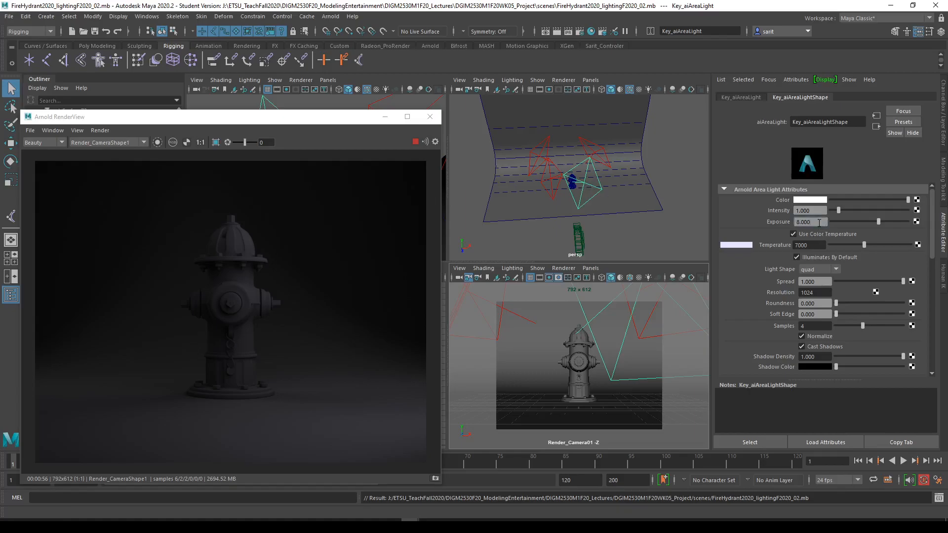
Scale up the key area light in the perspective view to make it wider and taller
{"action": "middle_click", "coordinate": [603, 206]}
{"action": "key", "text": "r"}
{"action": "left_click_drag", "start_coordinate": [612, 162], "coordinate": [624, 155]}
{"action": "left_click_drag", "start_coordinate": [568, 136], "coordinate": [565, 129]}
{"action": "left_click_drag", "start_coordinate": [618, 163], "coordinate": [618, 164]}
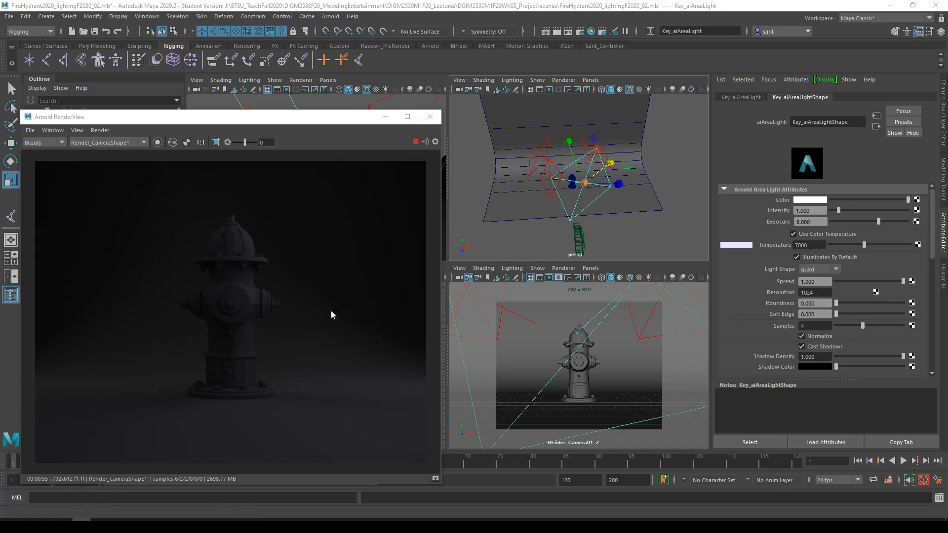
Set the key area light's exposure to 10
{"action": "left_click", "coordinate": [802, 221]}
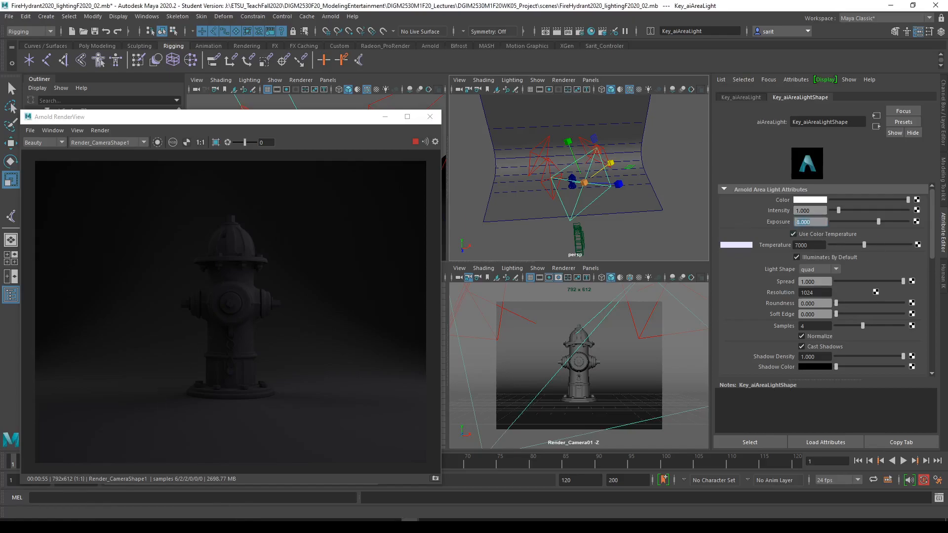
{"action": "type", "text": "10"}
{"action": "key", "text": "Return"}
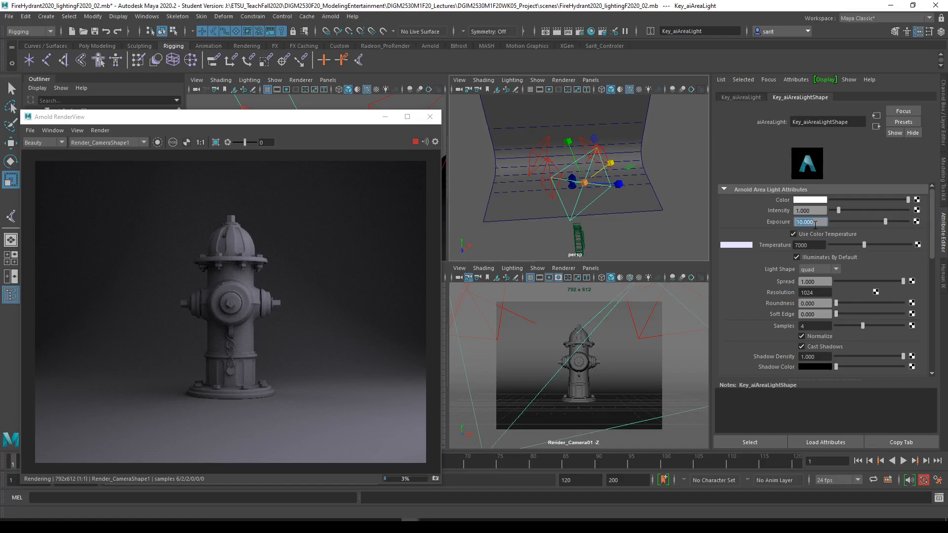
{"action": "left_click", "coordinate": [815, 223]}
{"action": "left_click_drag", "start_coordinate": [816, 223], "coordinate": [777, 217]}
{"action": "double_click", "coordinate": [813, 248]}
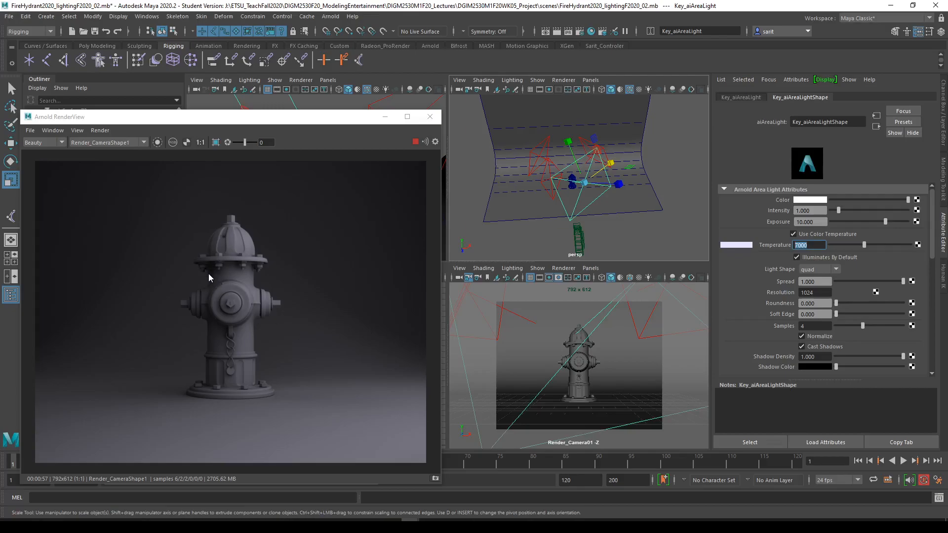
Enable Illuminates By Default on the fill area light and check the attributes of both back area lights
{"action": "left_click", "coordinate": [552, 202]}
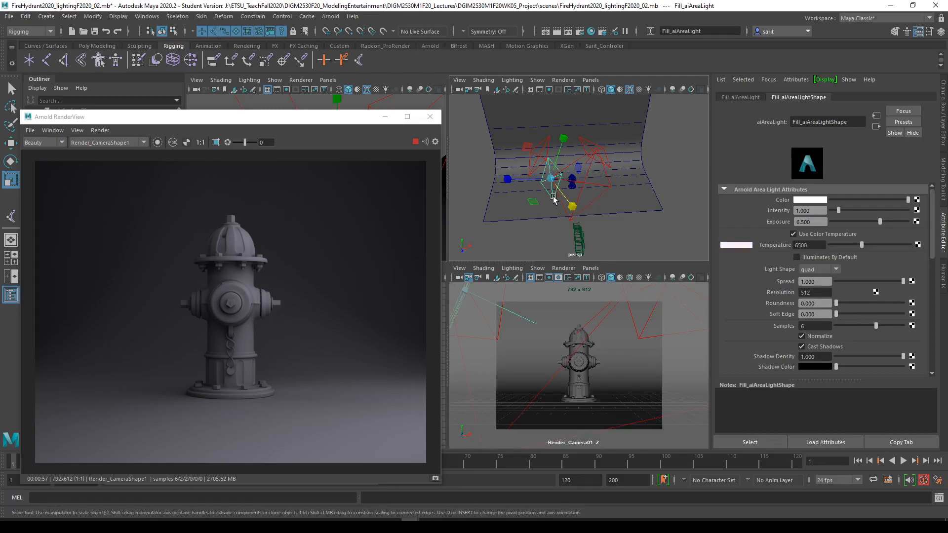
{"action": "left_click", "coordinate": [797, 257]}
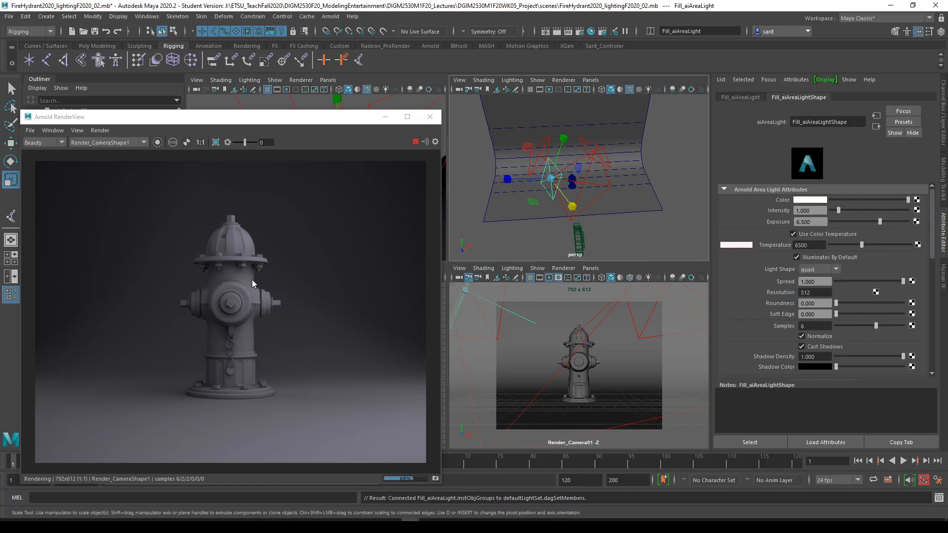
{"action": "left_click", "coordinate": [604, 147]}
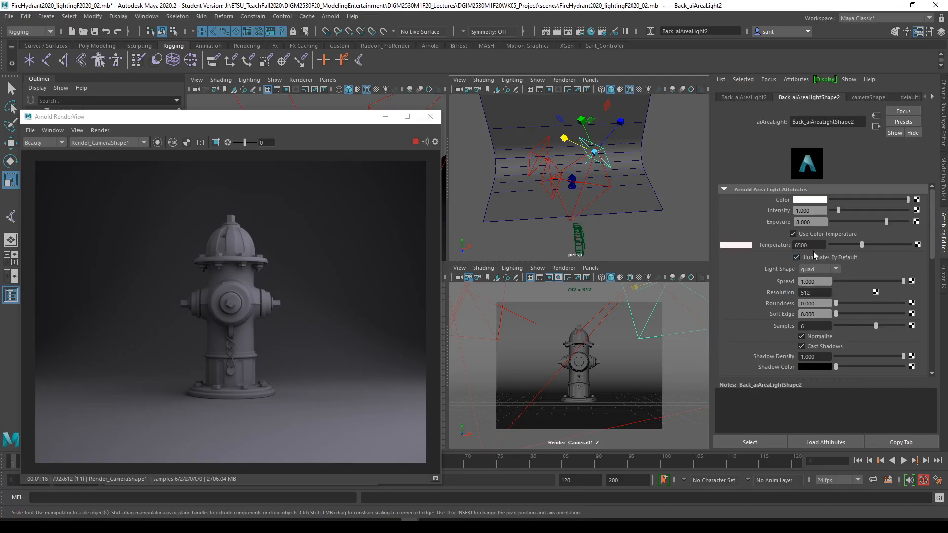
{"action": "left_click", "coordinate": [545, 138]}
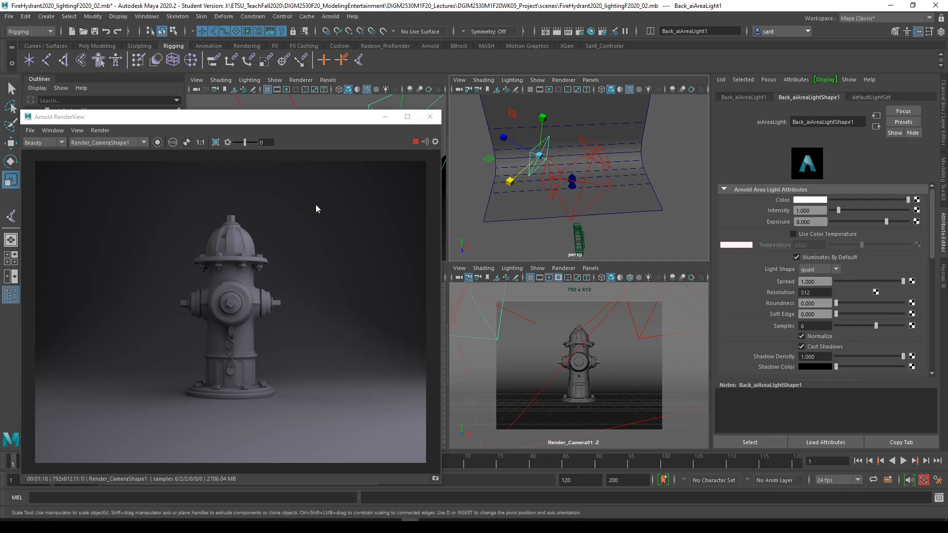
Stop the live render, duplicate Back_aiAreaLight1 and raise the copy to about 32.3 in Y
{"action": "left_click_drag", "start_coordinate": [686, 174], "coordinate": [611, 202], "text": "alt"}
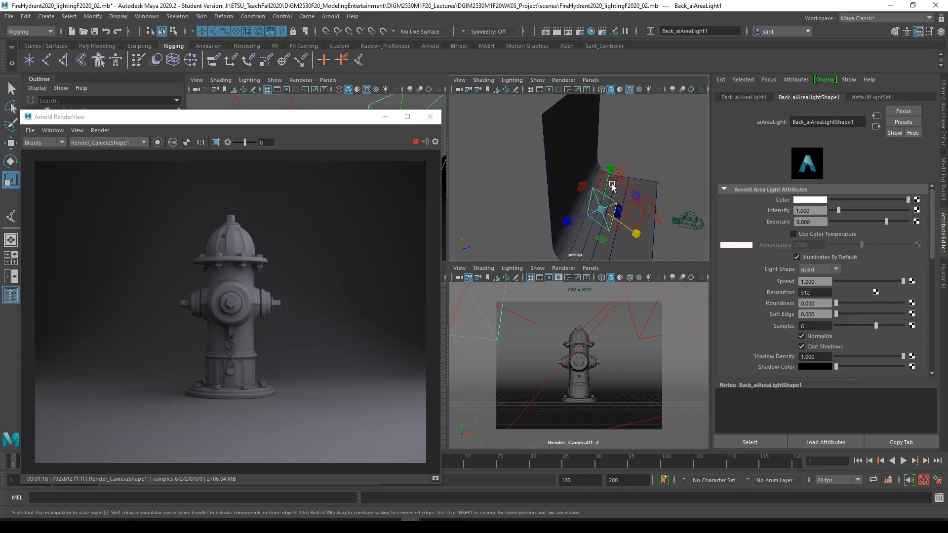
{"action": "left_click", "coordinate": [414, 143]}
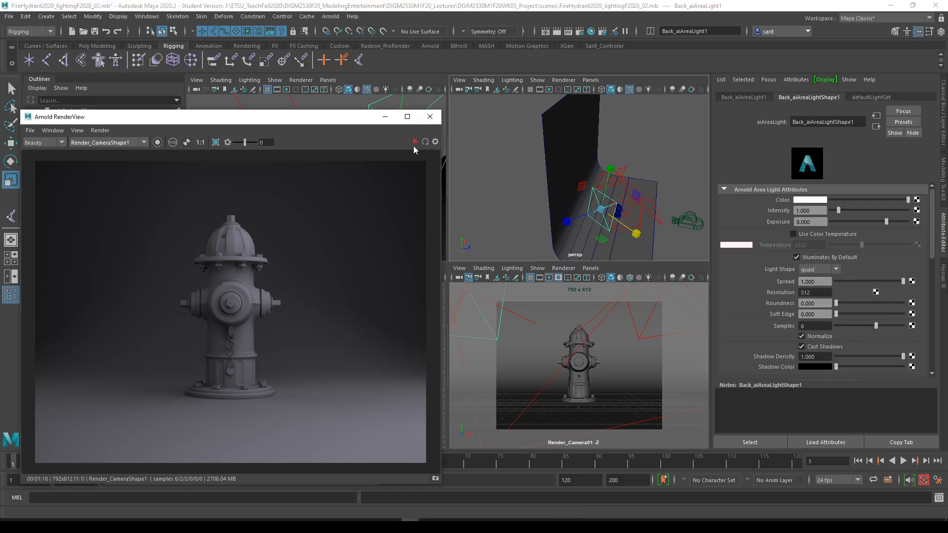
{"action": "left_click", "coordinate": [621, 199]}
{"action": "key", "text": "w"}
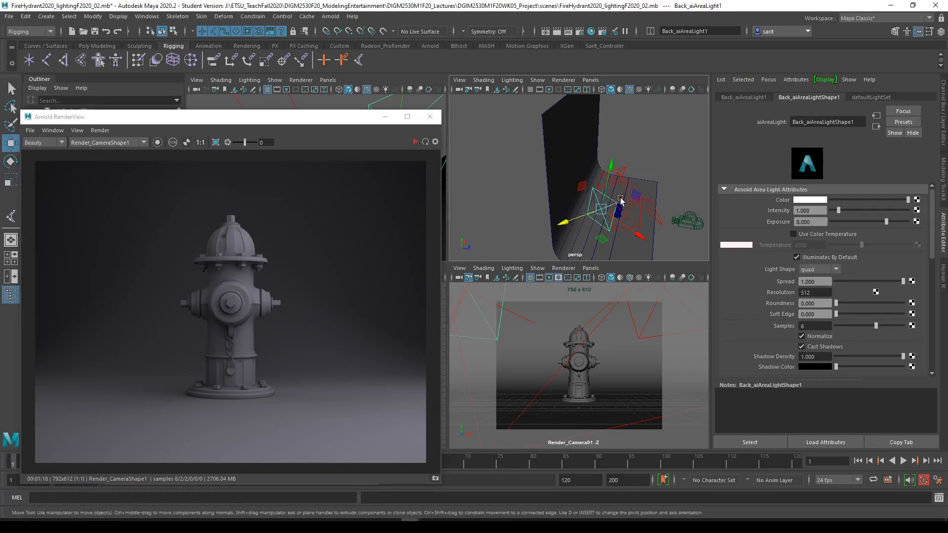
{"action": "left_click_drag", "start_coordinate": [615, 194], "coordinate": [614, 167]}
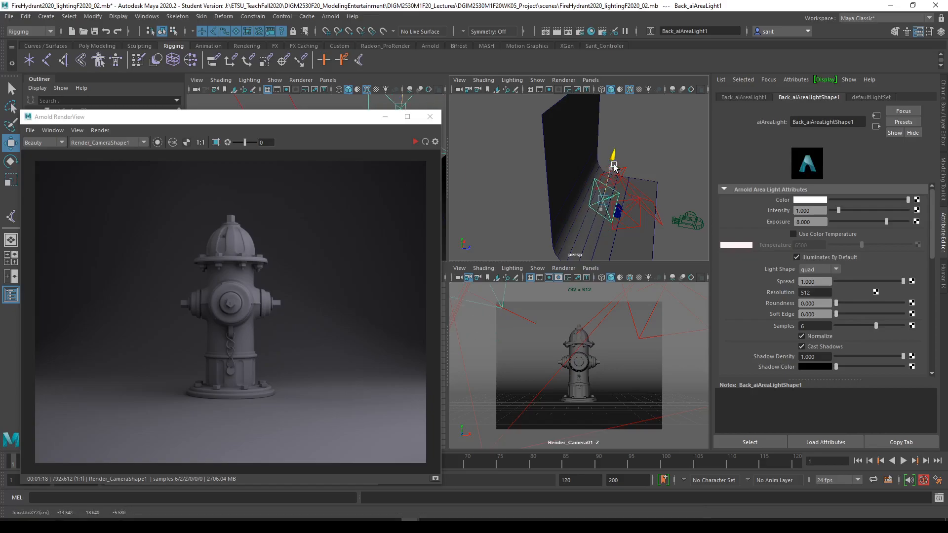
{"action": "key", "text": "ctrl+d"}
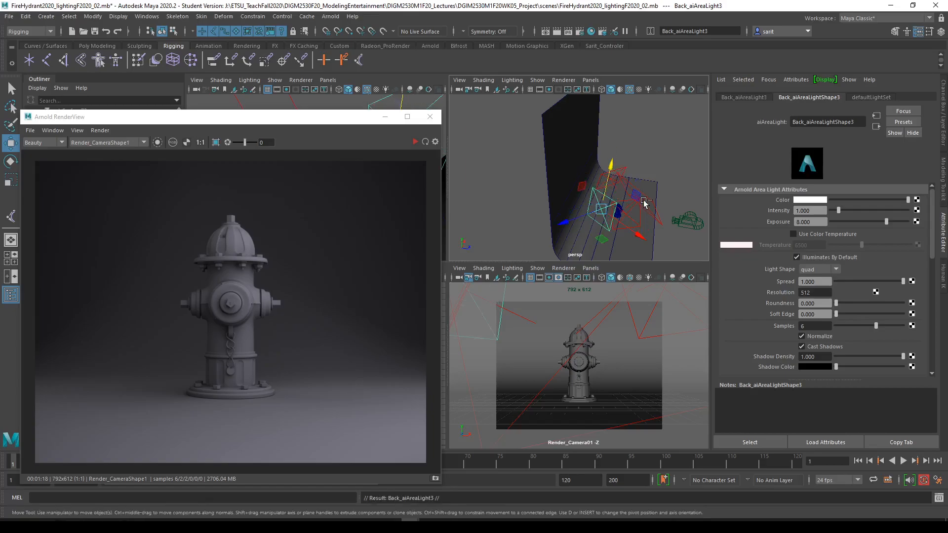
{"action": "left_click", "coordinate": [25, 16]}
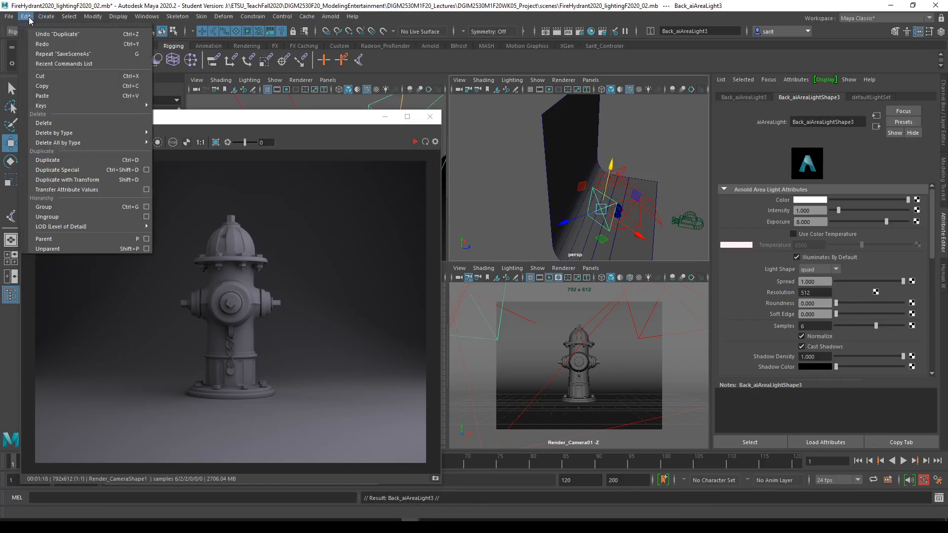
{"action": "left_click_drag", "start_coordinate": [610, 172], "coordinate": [621, 130]}
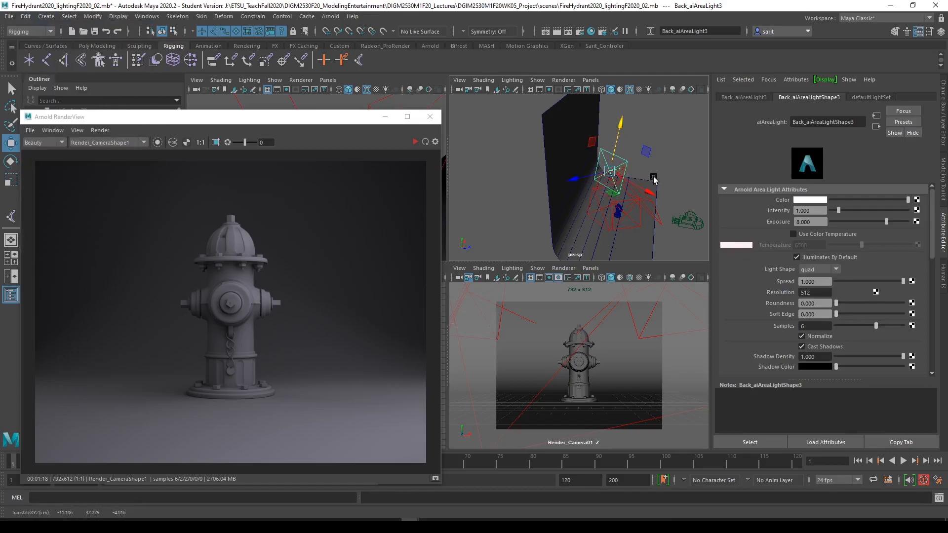
Reset the duplicated back light's rotation to 0 on X, Y and Z
{"action": "key", "text": "e"}
{"action": "left_click_drag", "start_coordinate": [612, 189], "coordinate": [602, 155]}
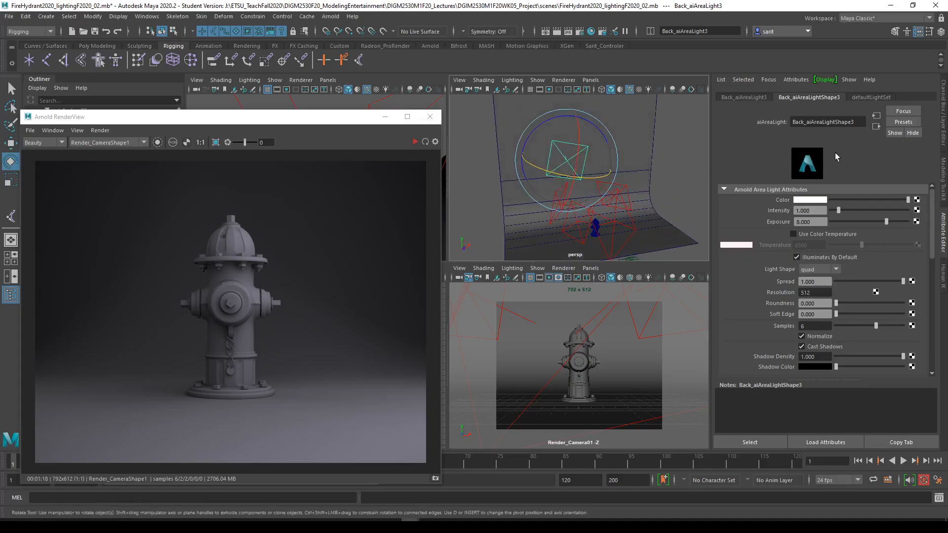
{"action": "left_click", "coordinate": [944, 133]}
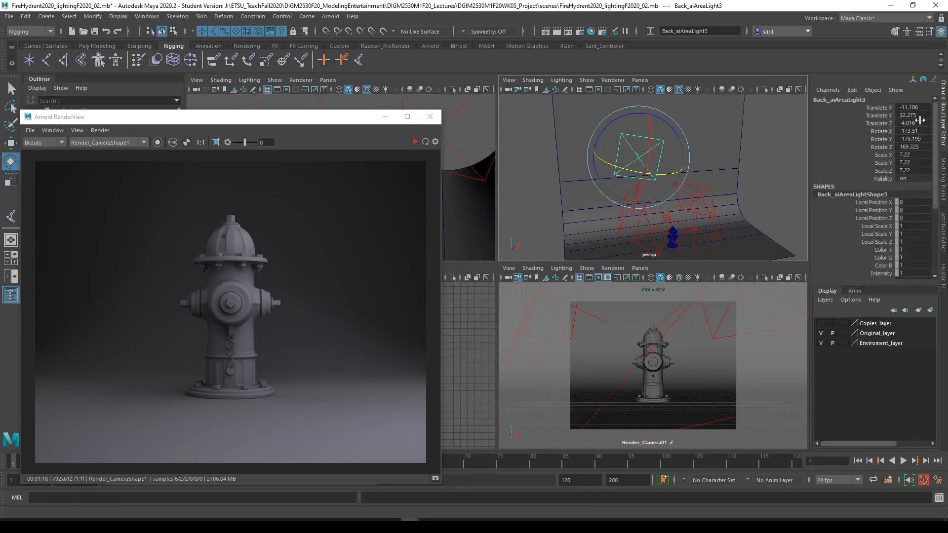
{"action": "left_click_drag", "start_coordinate": [912, 131], "coordinate": [912, 147]}
{"action": "type", "text": "0"}
{"action": "key", "text": "Return"}
{"action": "mouse_move", "coordinate": [653, 230]}
{"action": "left_mouse_down", "text": "alt"}
{"action": "mouse_move", "coordinate": [723, 234]}
{"action": "mouse_move", "coordinate": [652, 237]}
{"action": "left_mouse_up", "text": "alt"}
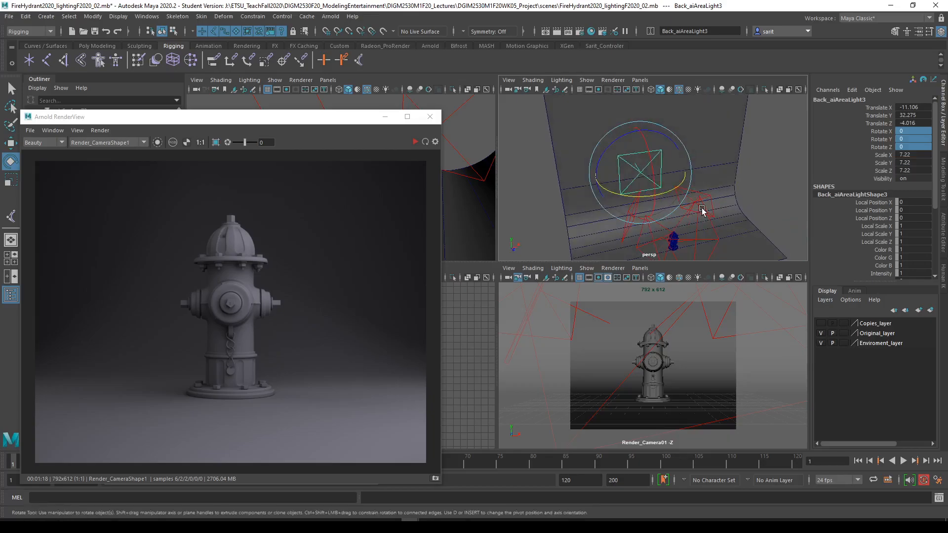
Widen the duplicated back light to a scale of about 17.7 in X and move it to about -1.9 in Z
{"action": "key", "text": "r"}
{"action": "left_click_drag", "start_coordinate": [682, 169], "coordinate": [743, 166]}
{"action": "key", "text": "w"}
{"action": "left_click_drag", "start_coordinate": [650, 206], "coordinate": [694, 143], "text": "alt"}
{"action": "left_click_drag", "start_coordinate": [694, 143], "coordinate": [694, 152]}
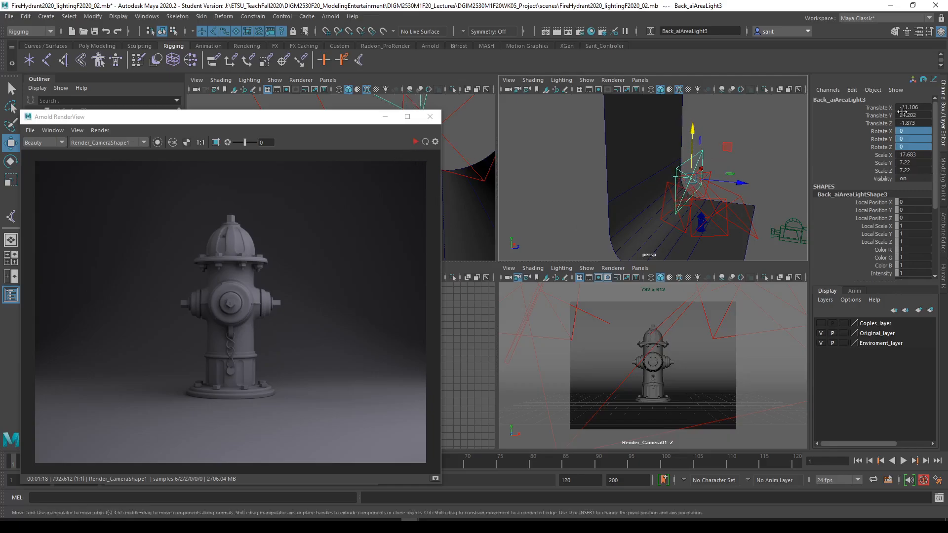
Set the duplicated back light's exposure to 4 and enable Use Color Temperature
{"action": "left_click", "coordinate": [917, 33]}
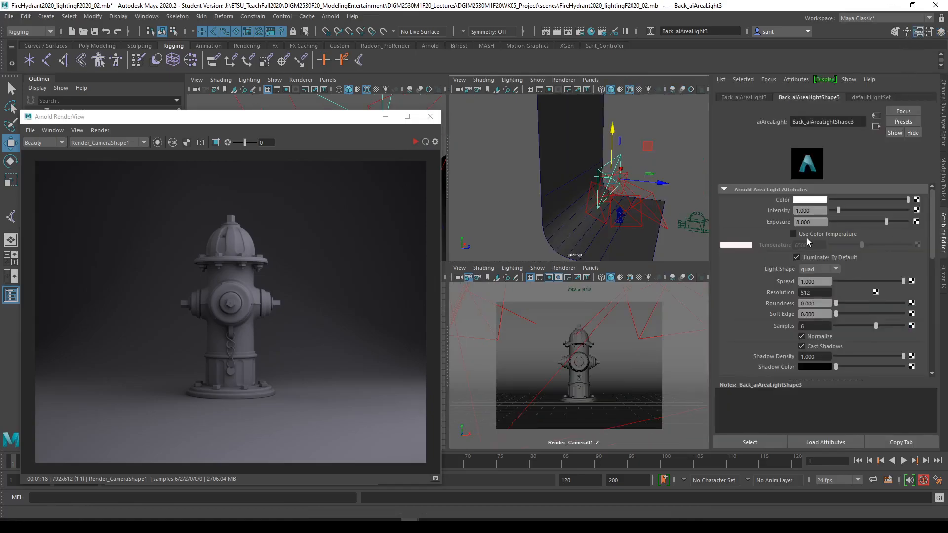
{"action": "type", "text": "4"}
{"action": "key", "text": "Return"}
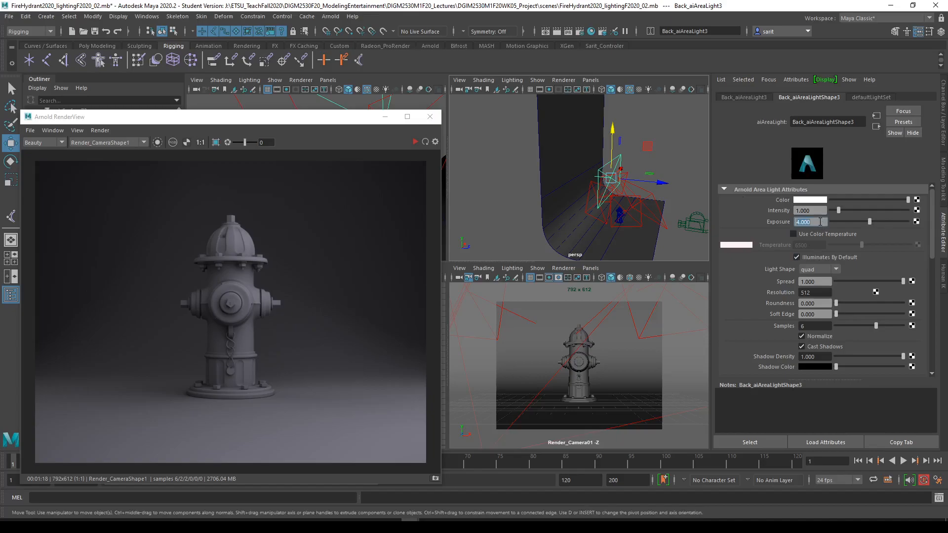
{"action": "left_click", "coordinate": [810, 235]}
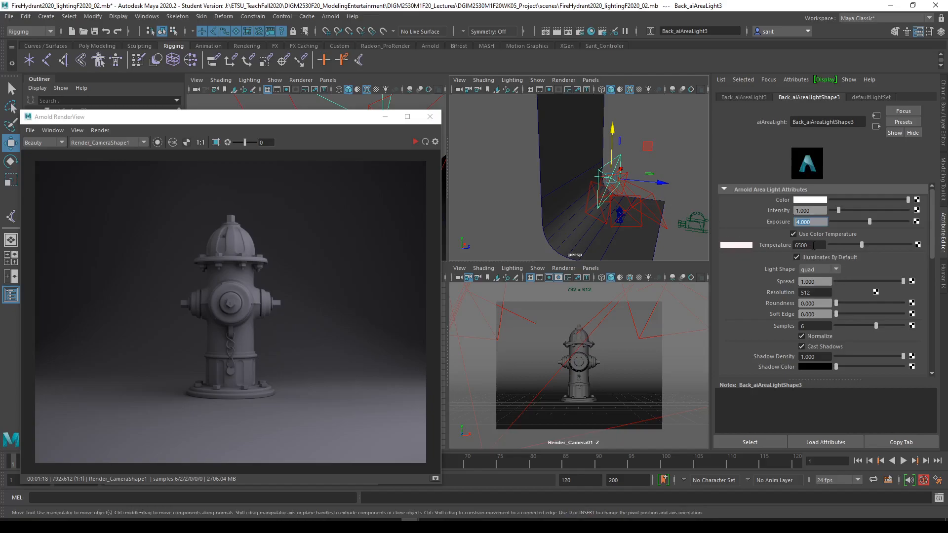
Rotate the duplicated light to tilt it in front of the backdrop and restart the live render
{"action": "left_click_drag", "start_coordinate": [677, 151], "coordinate": [647, 152], "text": "alt"}
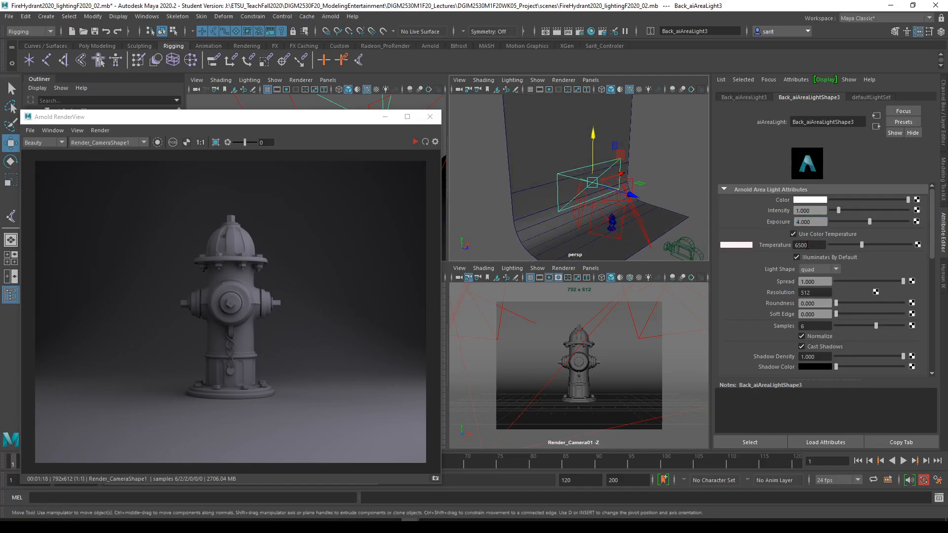
{"action": "left_click_drag", "start_coordinate": [653, 193], "coordinate": [626, 177], "text": "alt"}
{"action": "left_click_drag", "start_coordinate": [623, 211], "coordinate": [689, 212], "text": "alt"}
{"action": "key", "text": "e"}
{"action": "left_click_drag", "start_coordinate": [654, 154], "coordinate": [649, 141]}
{"action": "mouse_move", "coordinate": [660, 217]}
{"action": "left_mouse_down", "text": "alt"}
{"action": "mouse_move", "coordinate": [556, 228]}
{"action": "mouse_move", "coordinate": [650, 225]}
{"action": "left_mouse_up", "text": "alt"}
{"action": "left_click", "coordinate": [414, 143]}
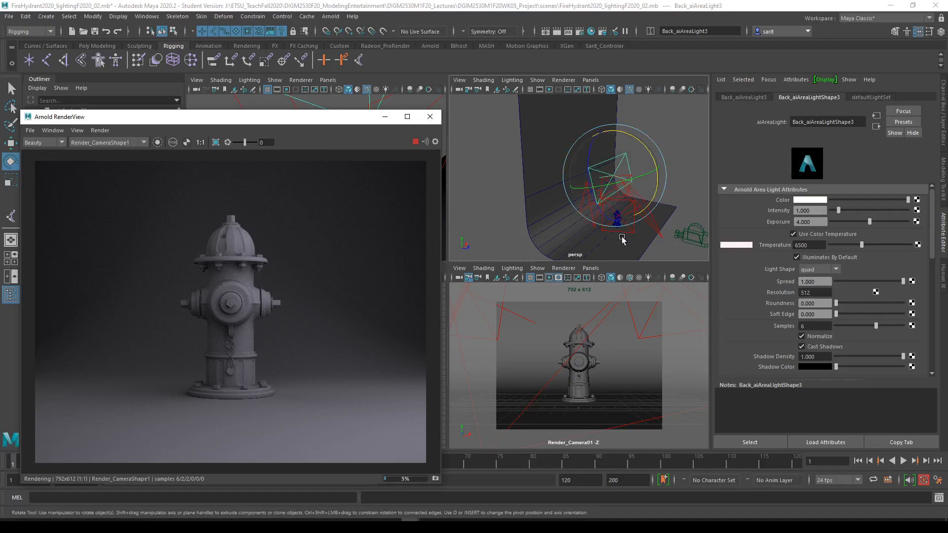
Rename the duplicated light BackDrop_aiAreaLight and stop the live render
{"action": "left_click", "coordinate": [752, 98]}
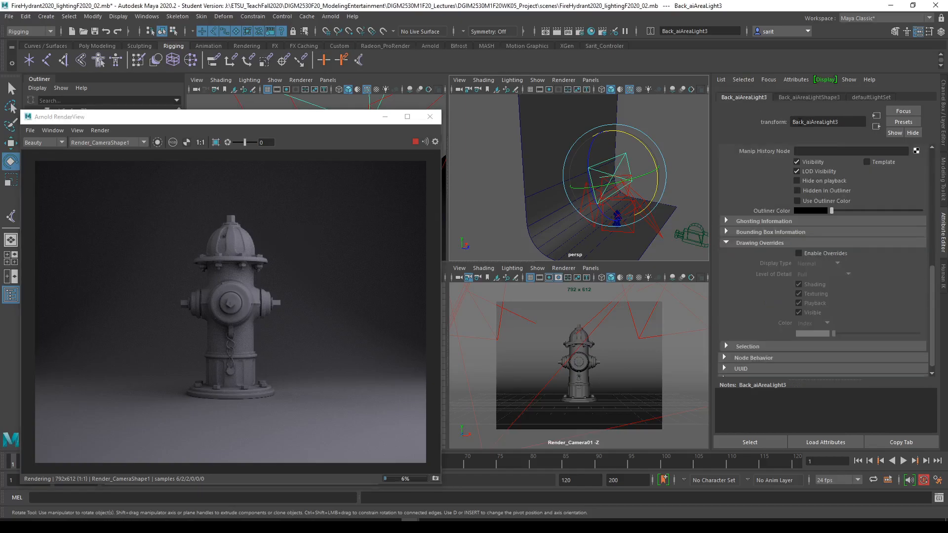
{"action": "left_click_drag", "start_coordinate": [805, 125], "coordinate": [789, 123]}
{"action": "left_click", "coordinate": [805, 126]}
{"action": "type", "text": "Drop"}
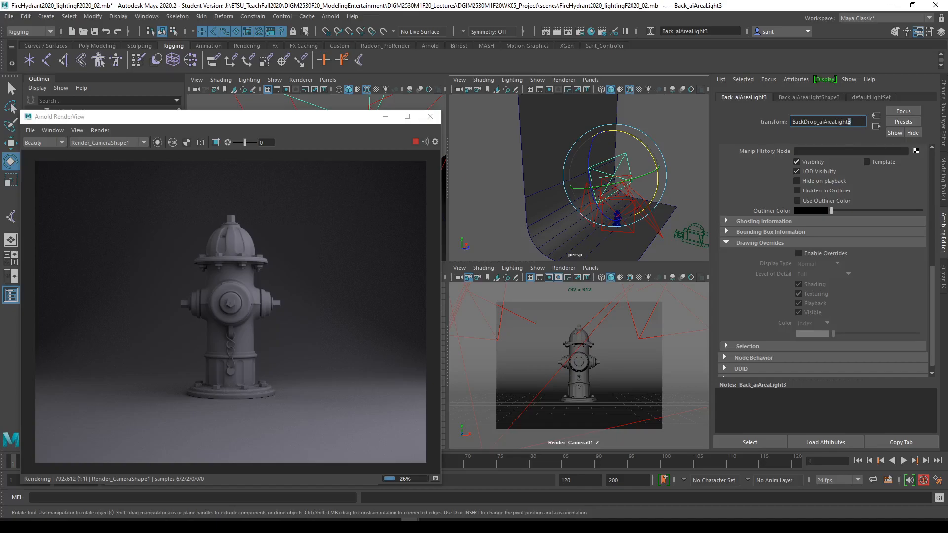
{"action": "key", "text": "Return"}
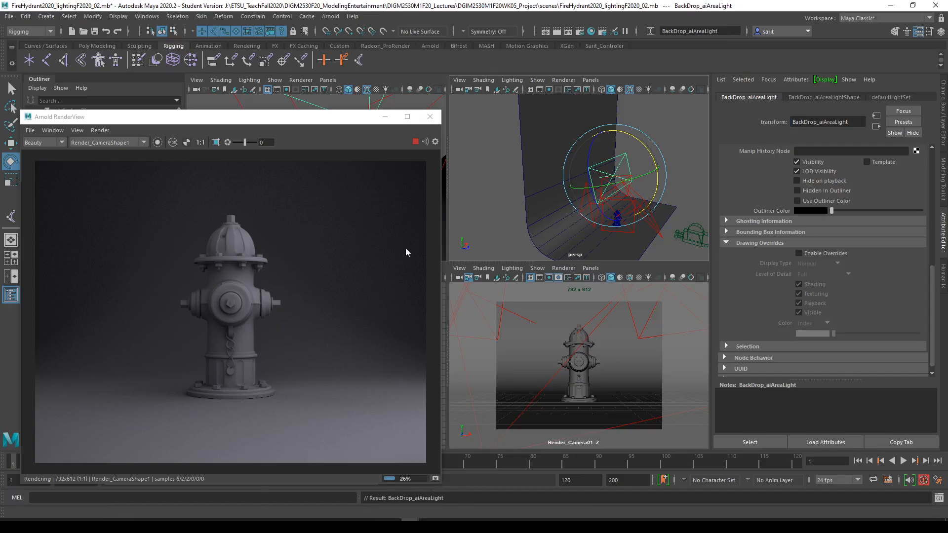
{"action": "left_click", "coordinate": [415, 142]}
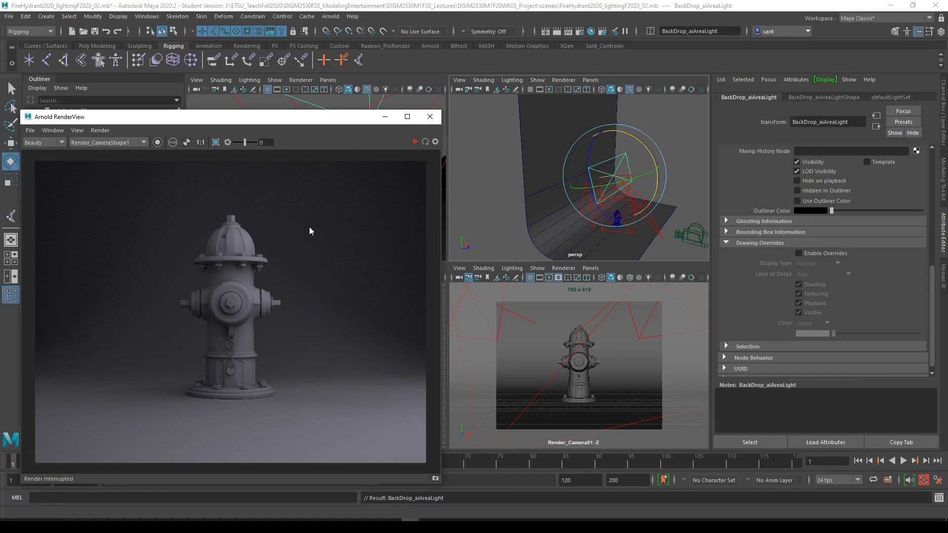
Move BackDrop_aiAreaLight lower between the hydrant and the backdrop, and restart the live render
{"action": "left_click_drag", "start_coordinate": [658, 244], "coordinate": [595, 235], "text": "alt"}
{"action": "key", "text": "w"}
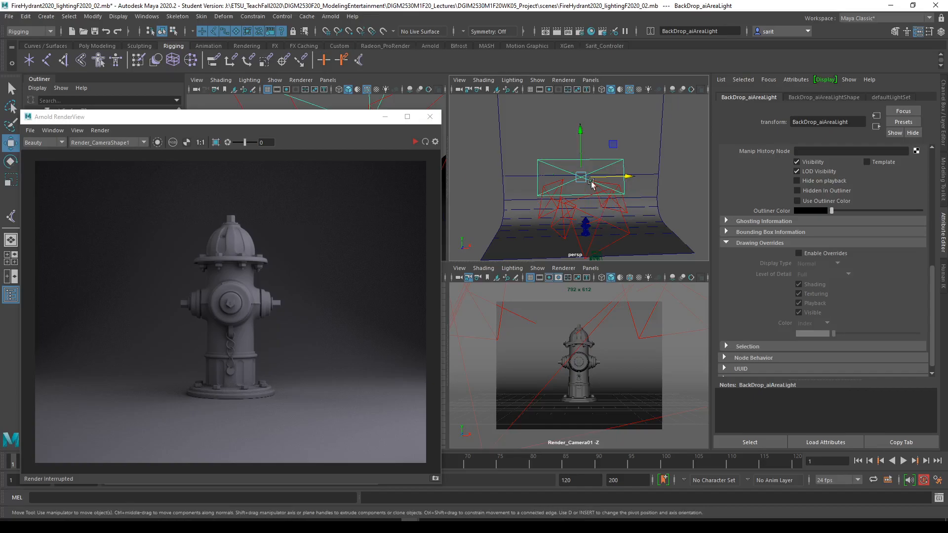
{"action": "left_click_drag", "start_coordinate": [580, 132], "coordinate": [677, 223]}
{"action": "left_click_drag", "start_coordinate": [672, 181], "coordinate": [656, 182]}
{"action": "left_click_drag", "start_coordinate": [601, 167], "coordinate": [647, 177]}
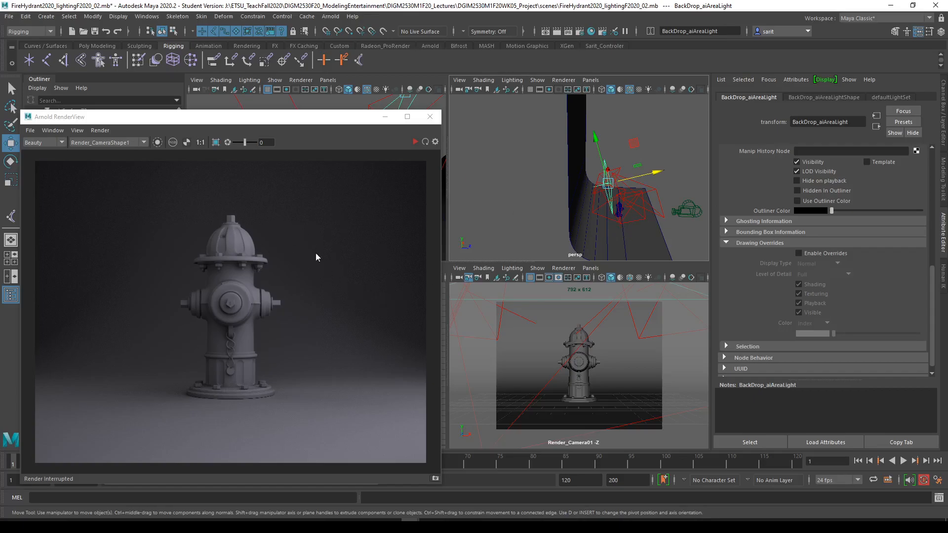
{"action": "left_click", "coordinate": [415, 142]}
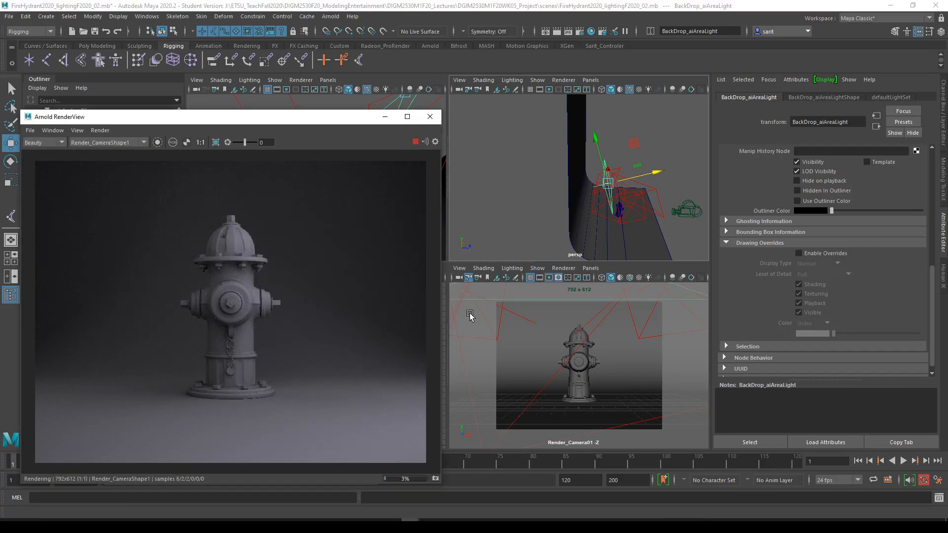
Enlarge BackDrop_aiAreaLight in width and height, lower it behind the hydrant, and check it in a short live render
{"action": "left_click_drag", "start_coordinate": [569, 228], "coordinate": [610, 208], "text": "alt"}
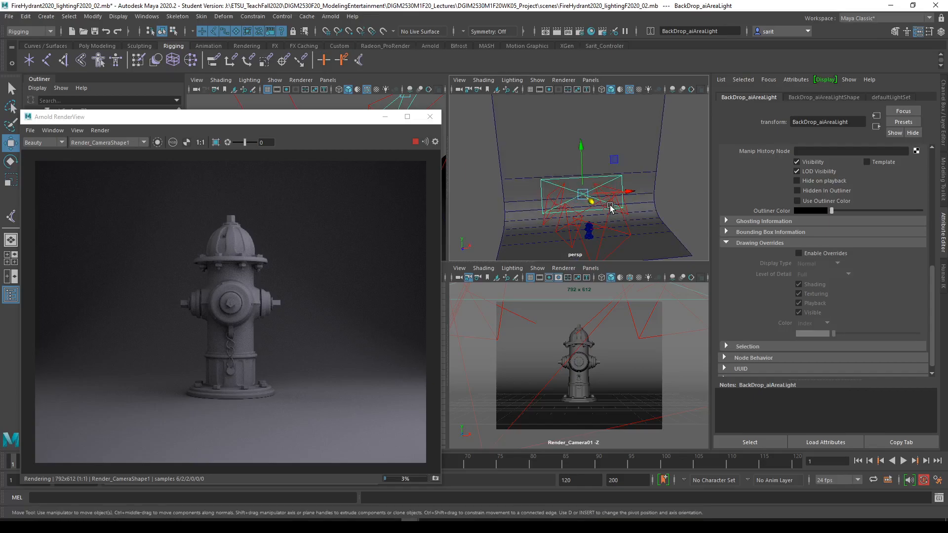
{"action": "key", "text": "r"}
{"action": "left_click", "coordinate": [626, 193]}
{"action": "left_click", "coordinate": [415, 143]}
{"action": "left_click_drag", "start_coordinate": [626, 193], "coordinate": [642, 196]}
{"action": "mouse_move", "coordinate": [581, 151]}
{"action": "left_mouse_down"}
{"action": "mouse_move", "coordinate": [581, 140]}
{"action": "mouse_move", "coordinate": [585, 165]}
{"action": "left_mouse_up"}
{"action": "key", "text": "w"}
{"action": "left_click", "coordinate": [415, 142]}
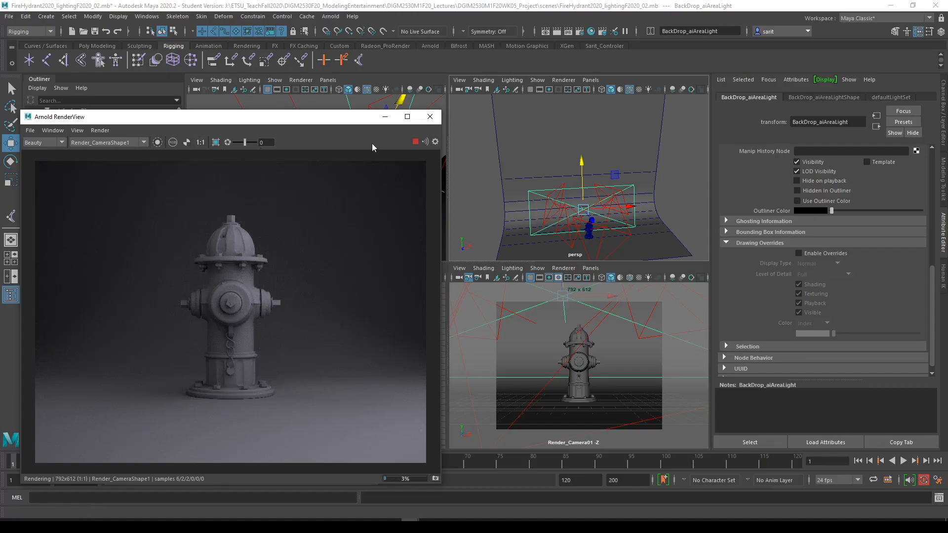
{"action": "left_click", "coordinate": [417, 142]}
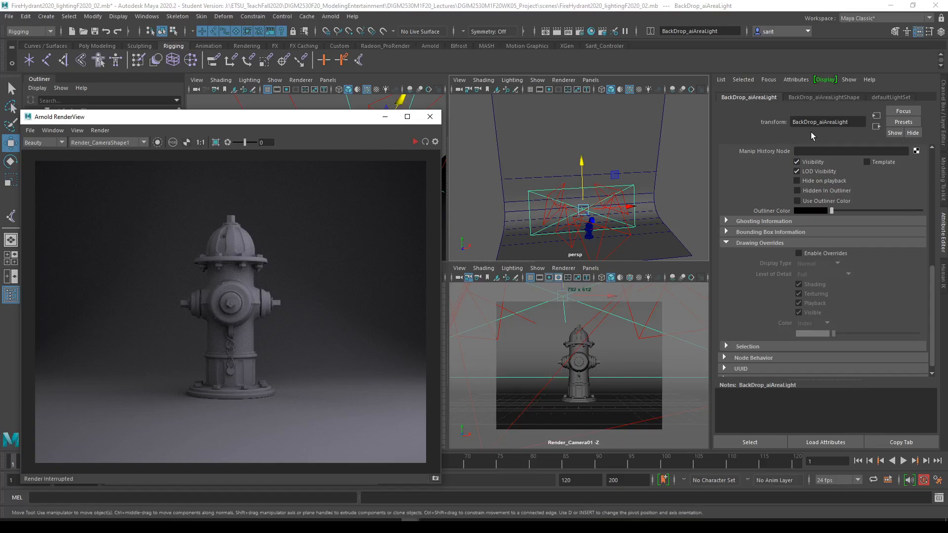
Set BackDrop_aiAreaLight's exposure to 6 and check the backdrop in a short live render
{"action": "left_click", "coordinate": [830, 97]}
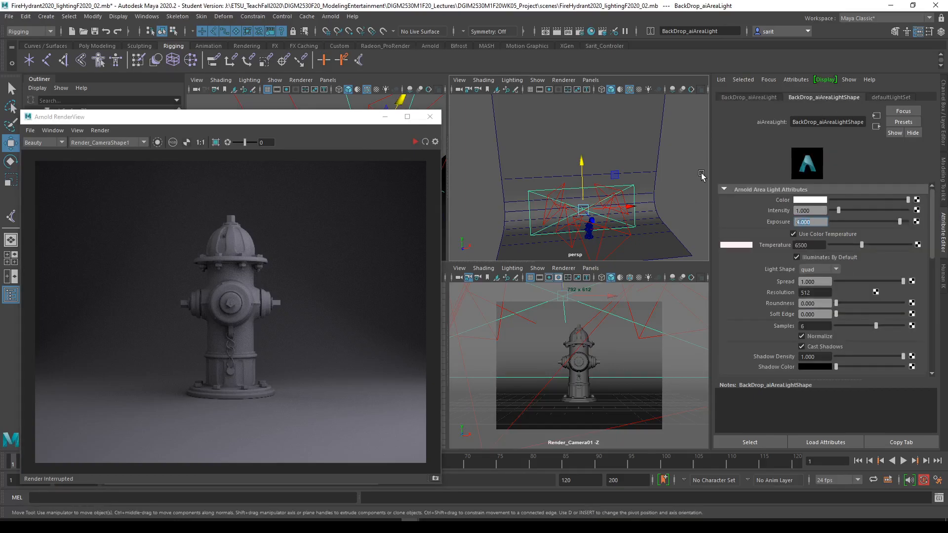
{"action": "type", "text": "6"}
{"action": "key", "text": "Return"}
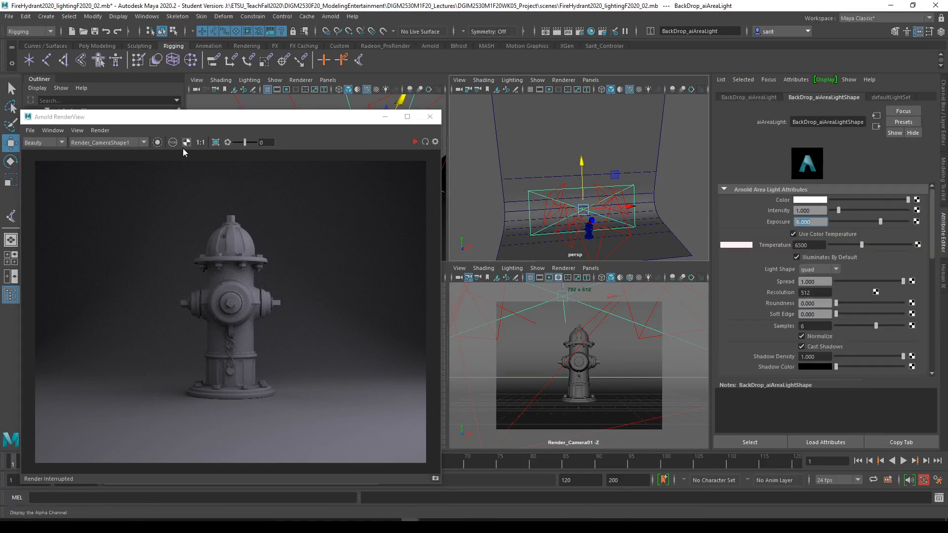
{"action": "left_click", "coordinate": [414, 144]}
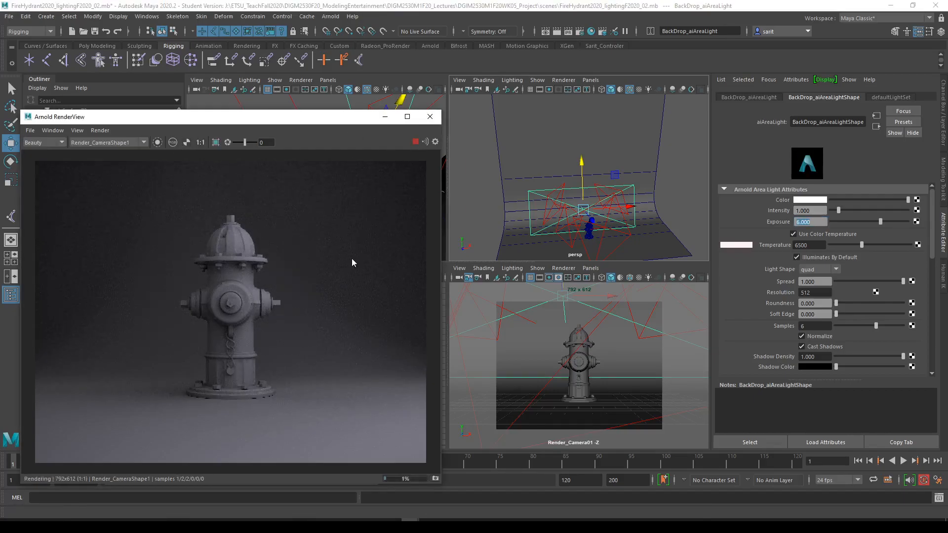
{"action": "left_click", "coordinate": [416, 141]}
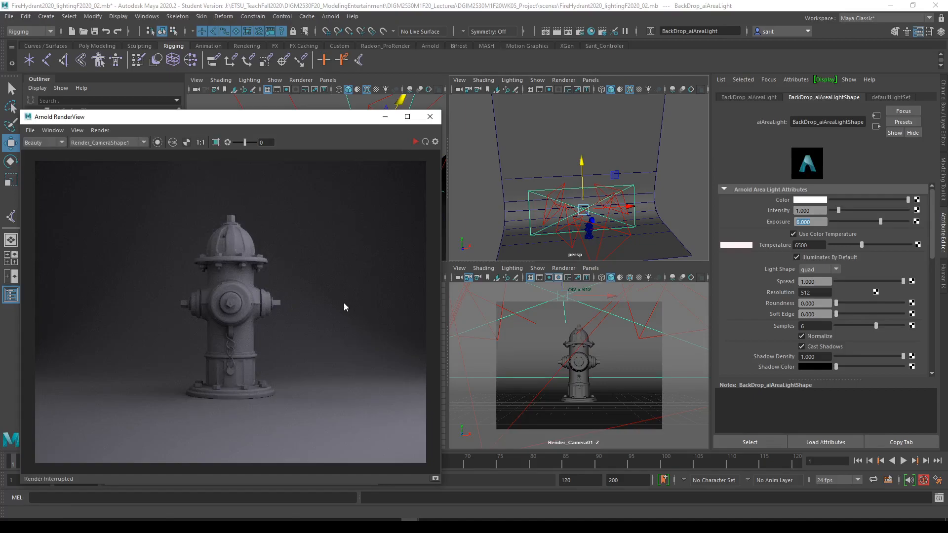
Try an exposure of 8 on BackDrop_aiAreaLight and check it in a live render
{"action": "mouse_move", "coordinate": [575, 237]}
{"action": "left_mouse_down", "text": "alt"}
{"action": "mouse_move", "coordinate": [603, 219]}
{"action": "mouse_move", "coordinate": [604, 272]}
{"action": "mouse_move", "coordinate": [536, 289]}
{"action": "mouse_move", "coordinate": [576, 227]}
{"action": "left_mouse_up", "text": "alt"}
{"action": "left_click", "coordinate": [603, 220]}
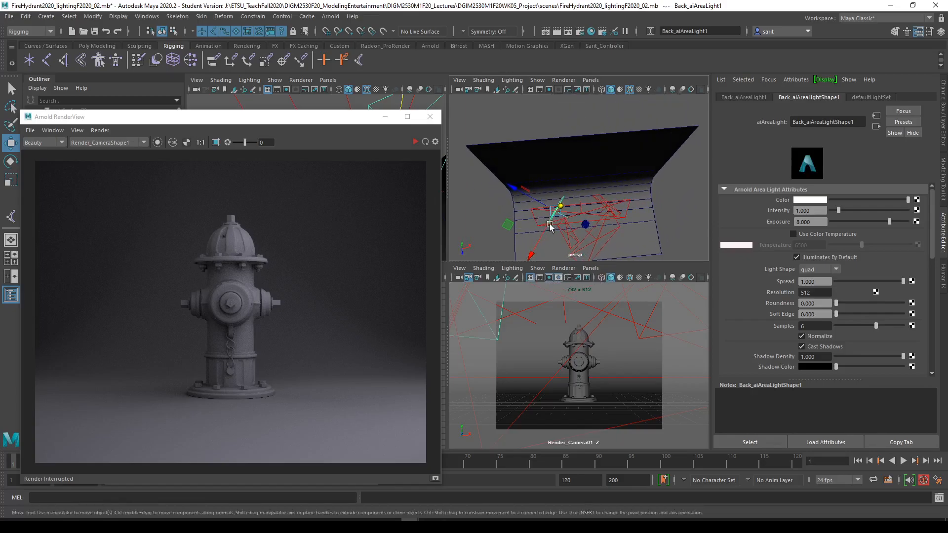
{"action": "left_click", "coordinate": [580, 211]}
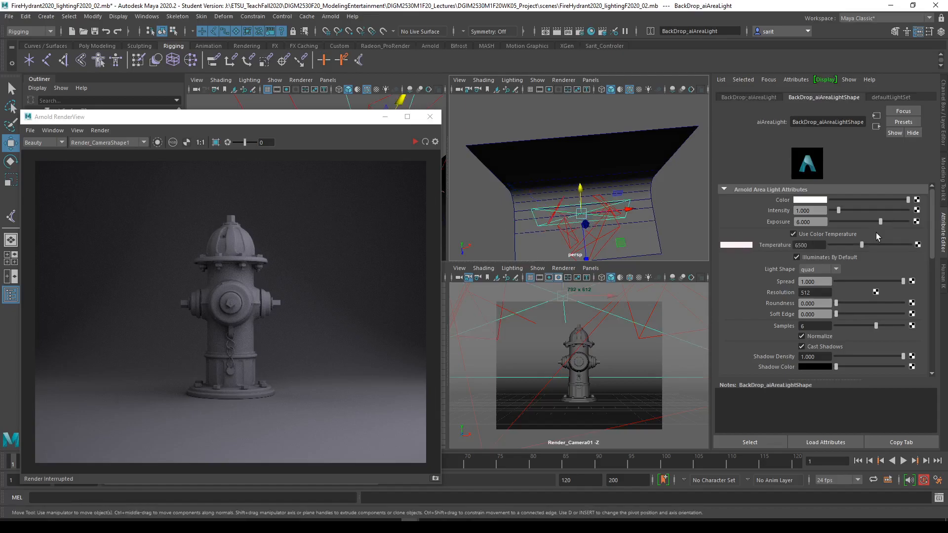
{"action": "left_click_drag", "start_coordinate": [820, 222], "coordinate": [696, 208]}
{"action": "type", "text": "8"}
{"action": "key", "text": "Return"}
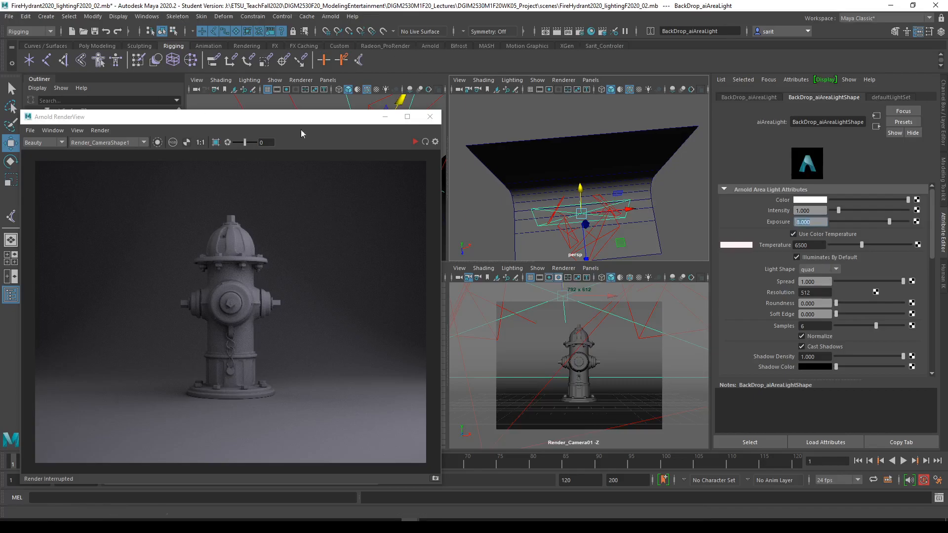
{"action": "left_click", "coordinate": [414, 142]}
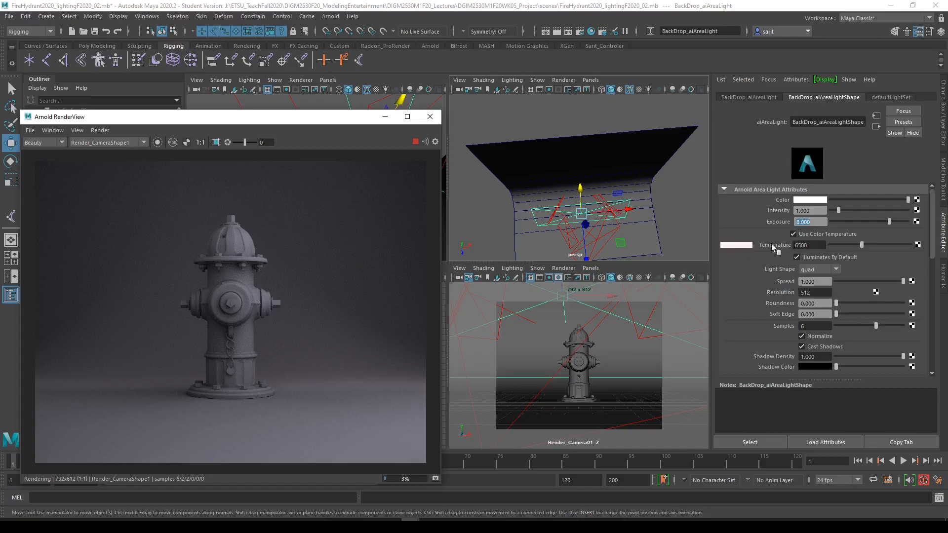
{"action": "left_click", "coordinate": [415, 142]}
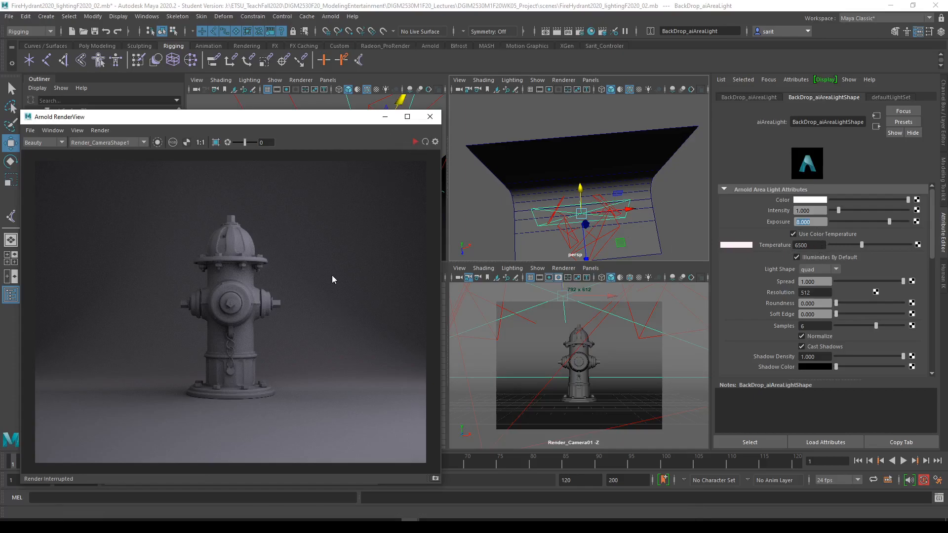
Set BackDrop_aiAreaLight's exposure back to 6
{"action": "left_click_drag", "start_coordinate": [813, 227], "coordinate": [715, 204]}
{"action": "type", "text": "8"}
{"action": "key", "text": "BackSpace"}
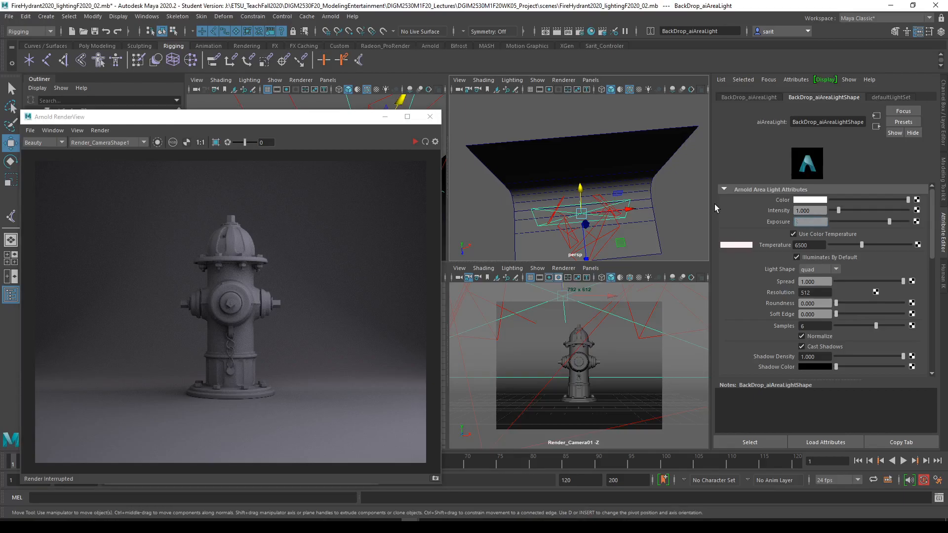
{"action": "type", "text": "6"}
{"action": "key", "text": "Return"}
Rotate Back_aiAreaLight1 to tilt it to about -9.1 degrees in X
{"action": "left_click_drag", "start_coordinate": [578, 217], "coordinate": [580, 216], "text": "alt"}
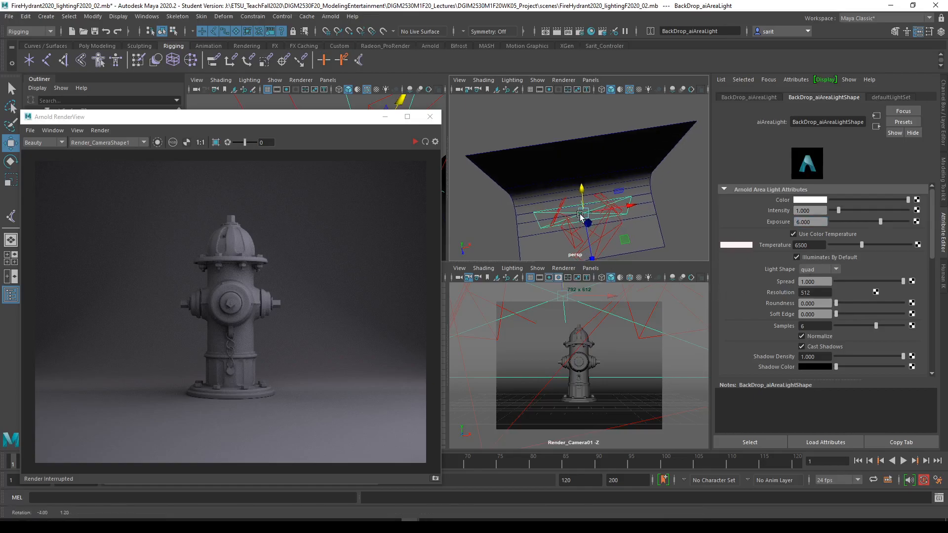
{"action": "left_click", "coordinate": [577, 218]}
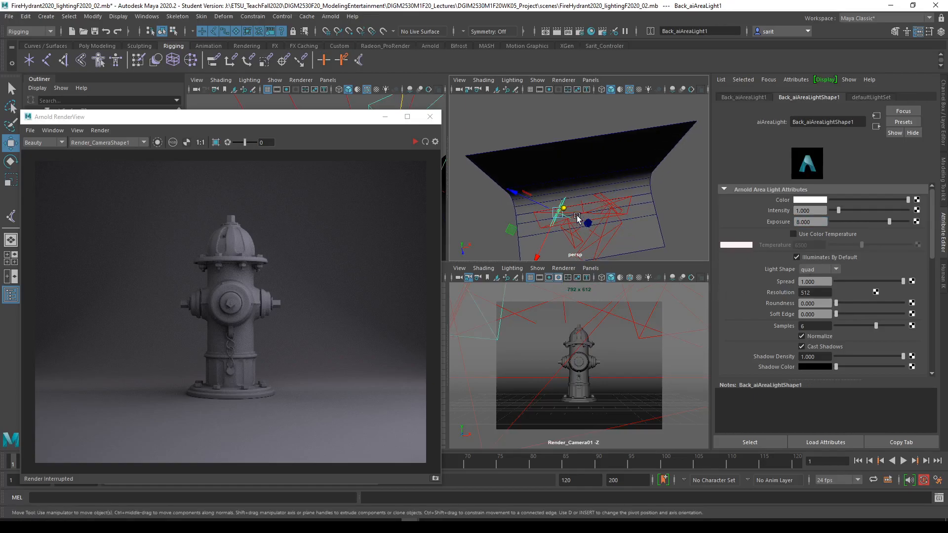
{"action": "key", "text": "e"}
{"action": "left_click_drag", "start_coordinate": [555, 259], "coordinate": [543, 261]}
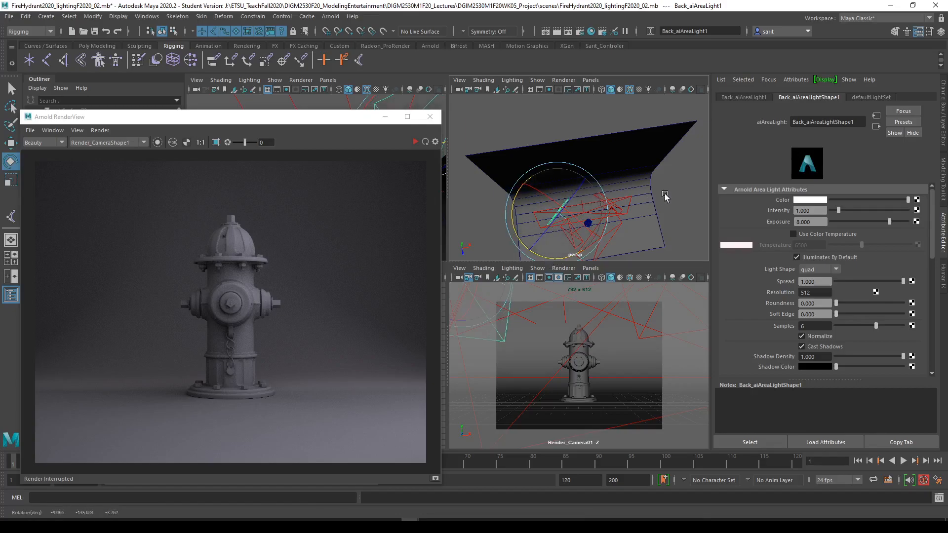
Rotate Back_aiAreaLight2 to tilt it to about -17.3 degrees in X, and restart the live render
{"action": "left_click", "coordinate": [602, 198]}
{"action": "left_click", "coordinate": [602, 195]}
{"action": "left_click_drag", "start_coordinate": [602, 196], "coordinate": [607, 219], "text": "alt"}
{"action": "left_click_drag", "start_coordinate": [593, 162], "coordinate": [583, 168]}
{"action": "left_click_drag", "start_coordinate": [583, 171], "coordinate": [585, 170]}
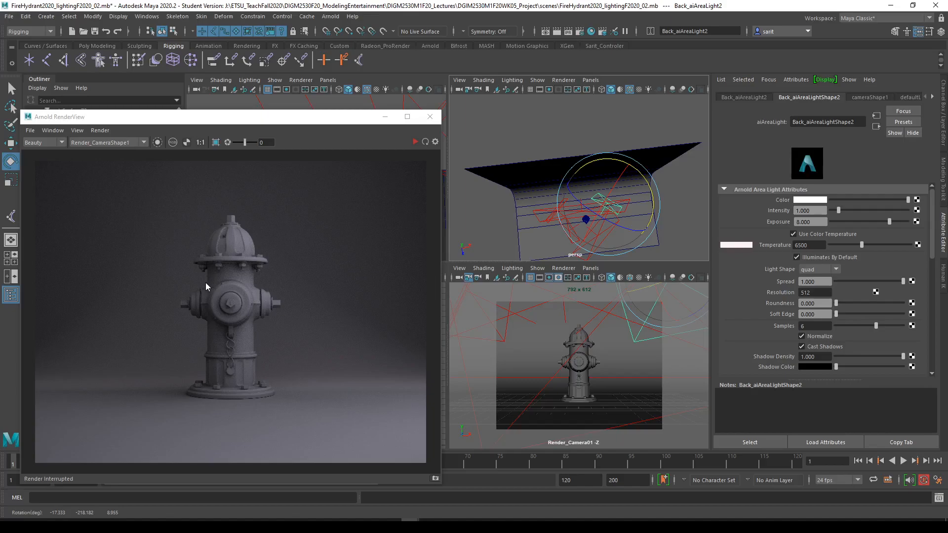
{"action": "left_click", "coordinate": [414, 142]}
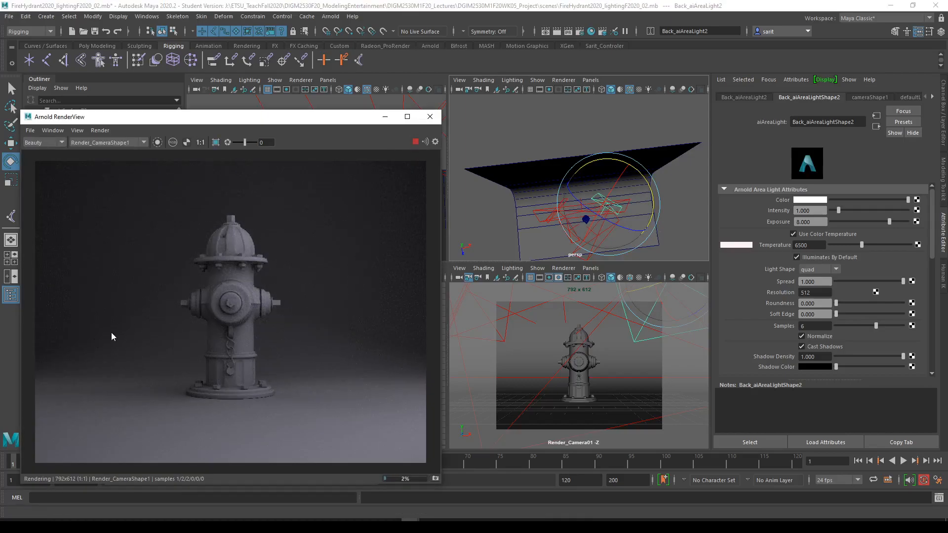
Stop the live render and move Back_aiAreaLight2 and Back_aiAreaLight1 lower behind the hydrant
{"action": "left_click_drag", "start_coordinate": [629, 205], "coordinate": [727, 173], "text": "alt"}
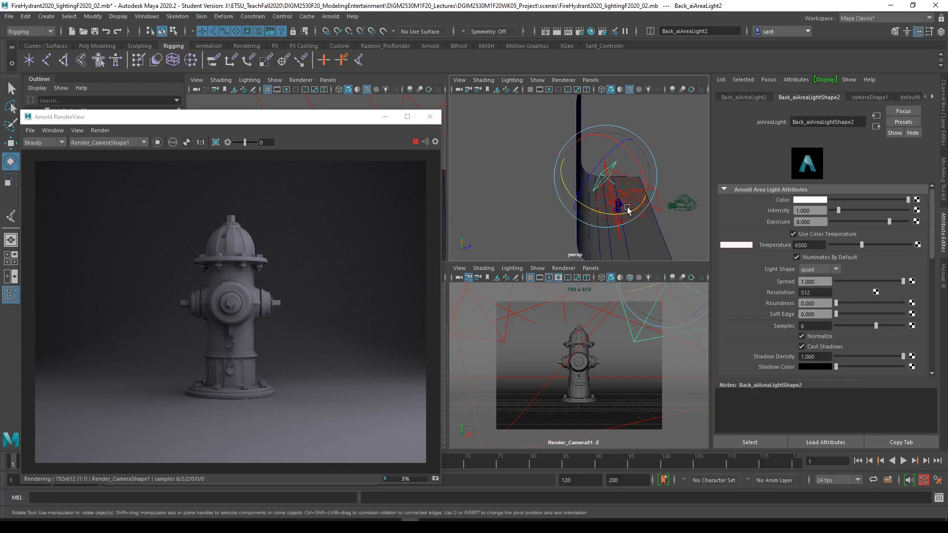
{"action": "left_click_drag", "start_coordinate": [620, 193], "coordinate": [390, 158], "text": "alt"}
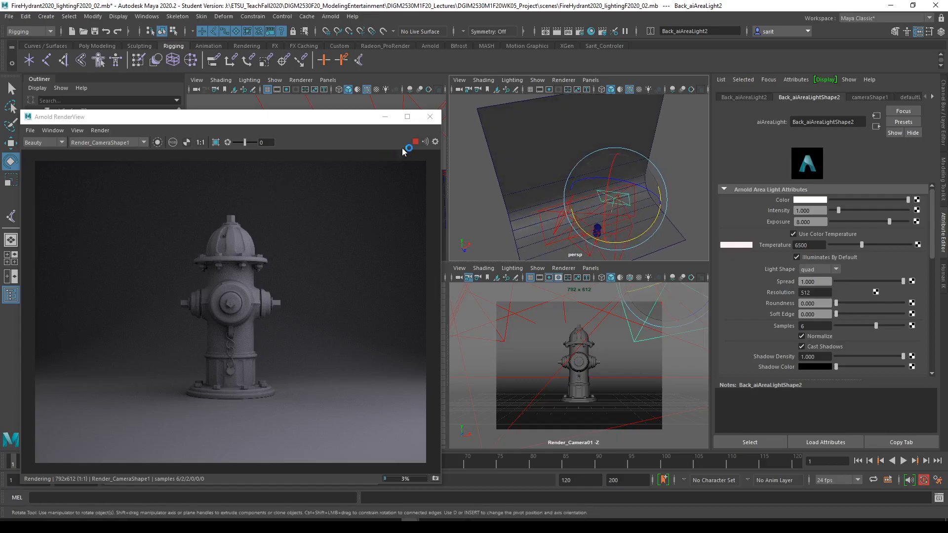
{"action": "left_click_drag", "start_coordinate": [452, 169], "coordinate": [609, 202], "text": "alt"}
{"action": "key", "text": "w"}
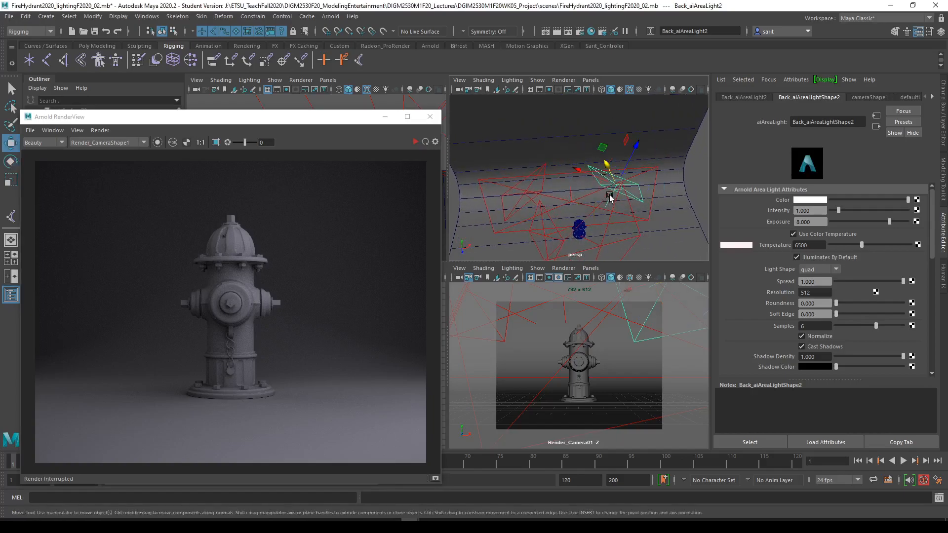
{"action": "left_click_drag", "start_coordinate": [613, 165], "coordinate": [610, 196]}
{"action": "left_click", "coordinate": [523, 195]}
{"action": "left_click_drag", "start_coordinate": [512, 183], "coordinate": [627, 154]}
{"action": "left_click_drag", "start_coordinate": [649, 199], "coordinate": [514, 195], "text": "alt"}
Adjust Back_aiAreaLight2's height, tilt it to about -11.8 degrees in X, and check it in a live render
{"action": "left_click", "coordinate": [587, 160]}
{"action": "left_click_drag", "start_coordinate": [572, 146], "coordinate": [565, 169]}
{"action": "key", "text": "e"}
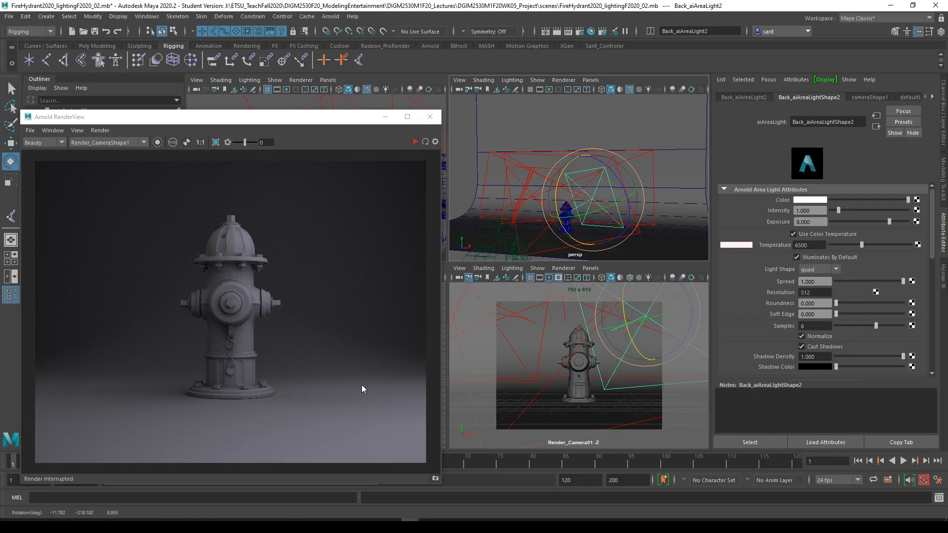
{"action": "left_click", "coordinate": [414, 142]}
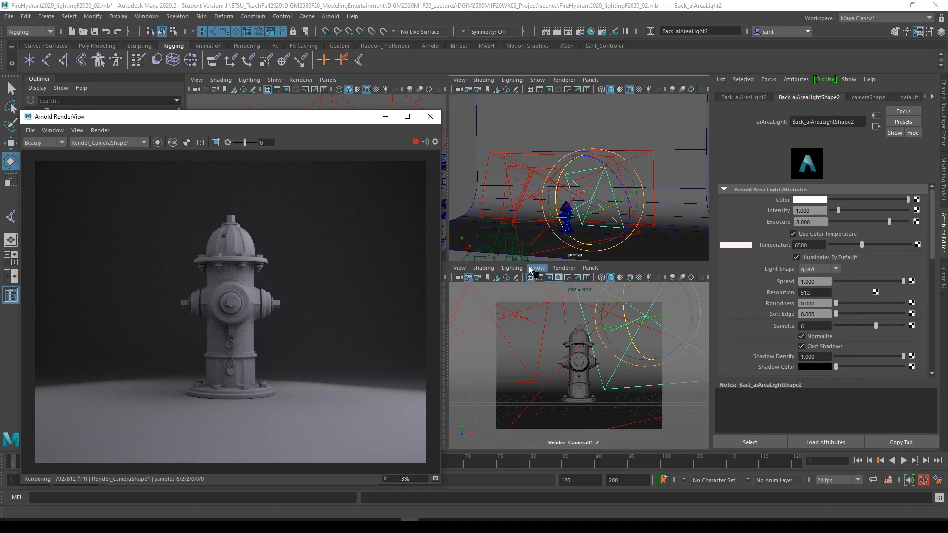
{"action": "left_click", "coordinate": [415, 142]}
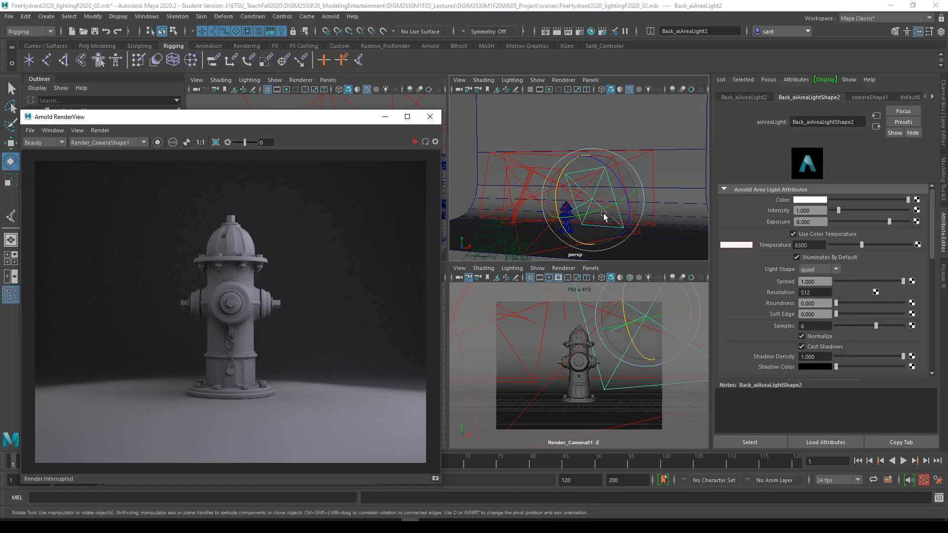
Select Back_aiAreaLight1 together with Back_aiAreaLight2
{"action": "key", "text": "q"}
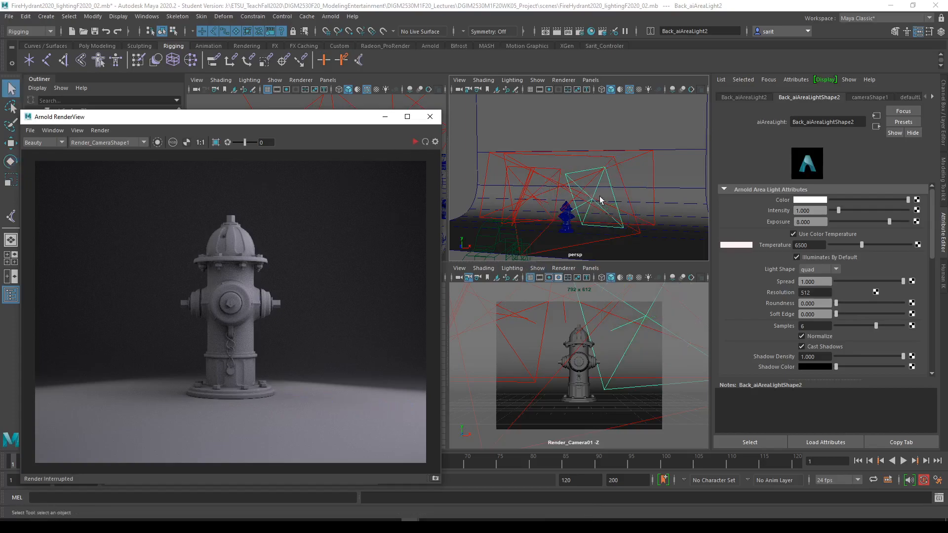
{"action": "left_click", "coordinate": [558, 170], "text": "shift"}
{"action": "left_click_drag", "start_coordinate": [586, 213], "coordinate": [595, 222], "text": "alt"}
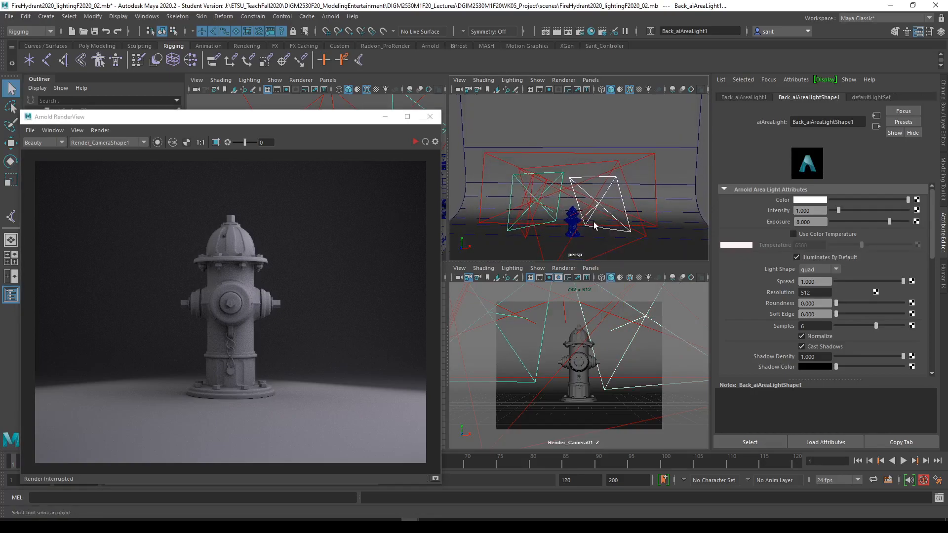
{"action": "key", "text": "w"}
{"action": "left_click_drag", "start_coordinate": [545, 156], "coordinate": [544, 134]}
{"action": "key", "text": "ctrl+z"}
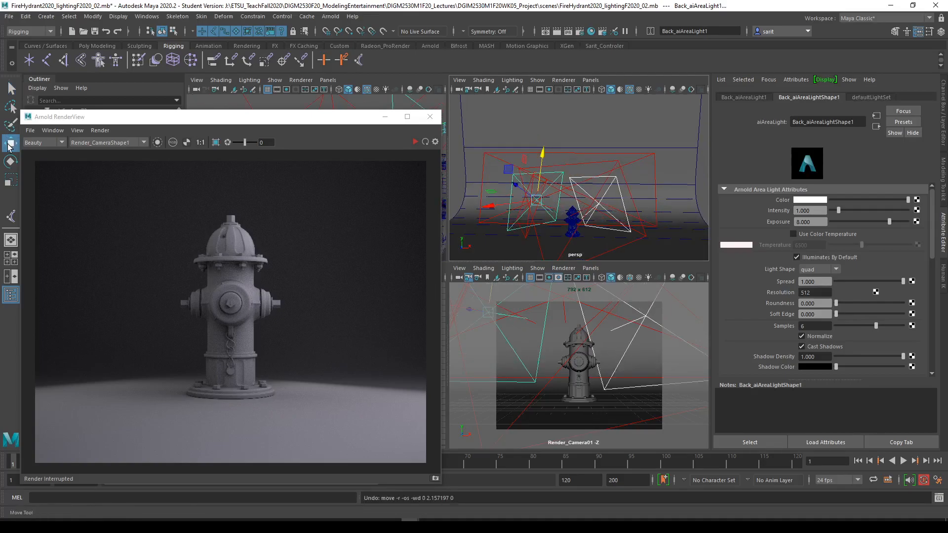
Set the Move tool's axis orientation to World and raise both selected back lights
{"action": "double_click", "coordinate": [11, 143]}
{"action": "left_click", "coordinate": [248, 146]}
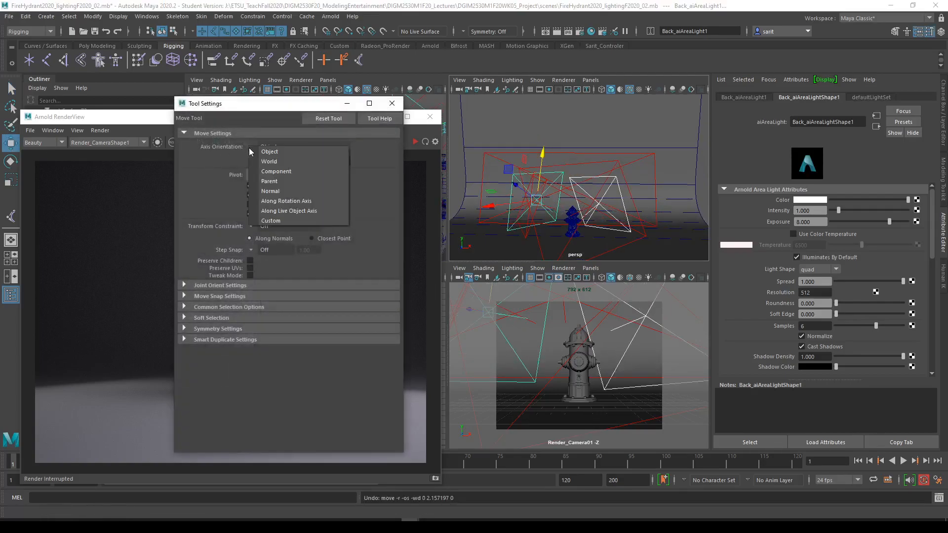
{"action": "left_click", "coordinate": [265, 162]}
{"action": "left_click_drag", "start_coordinate": [537, 156], "coordinate": [537, 141]}
{"action": "left_click_drag", "start_coordinate": [301, 104], "coordinate": [730, 272]}
Check the back lights' new height in a short live render, and raise both lights slightly further
{"action": "left_click", "coordinate": [415, 143]}
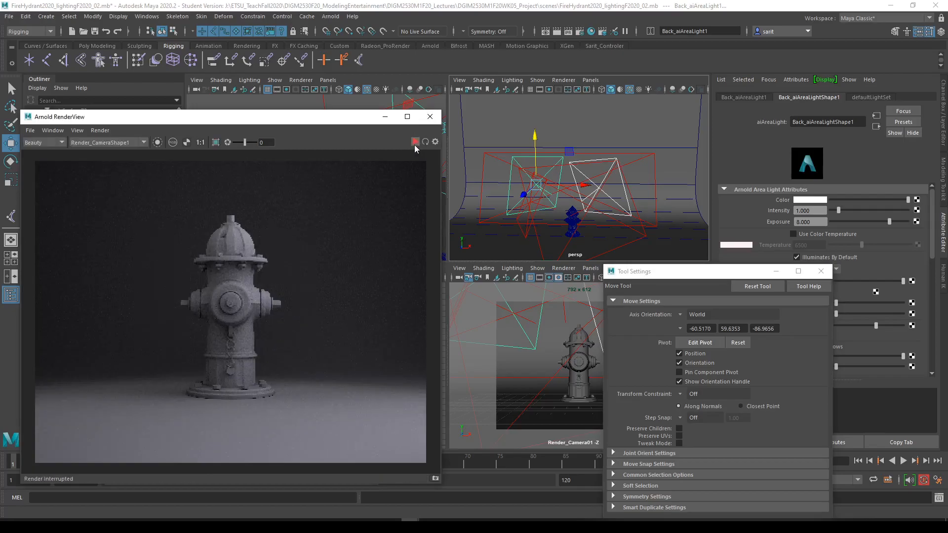
{"action": "left_click", "coordinate": [414, 142]}
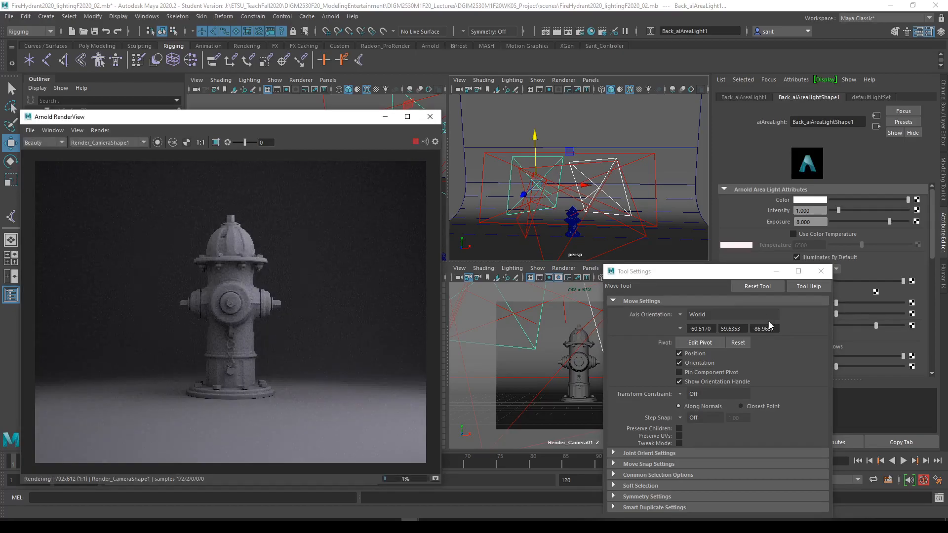
{"action": "left_click", "coordinate": [415, 142]}
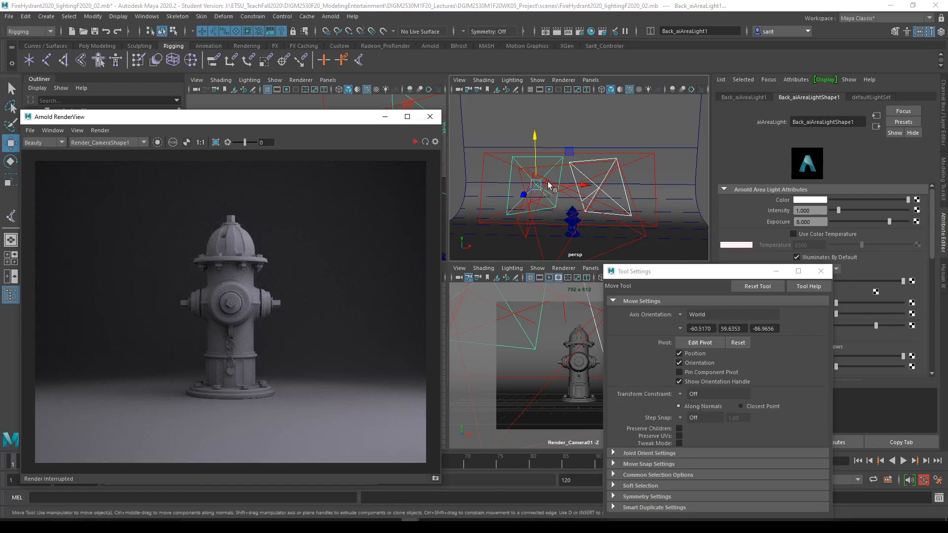
{"action": "left_click_drag", "start_coordinate": [535, 138], "coordinate": [535, 128]}
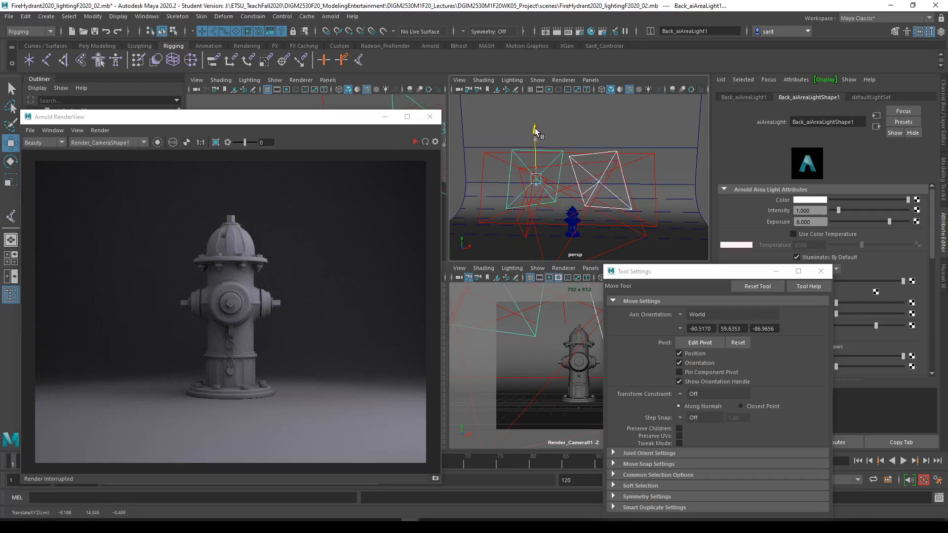
Check the raised back lights in a short live render and select BackDrop_aiAreaLight
{"action": "left_click", "coordinate": [415, 142]}
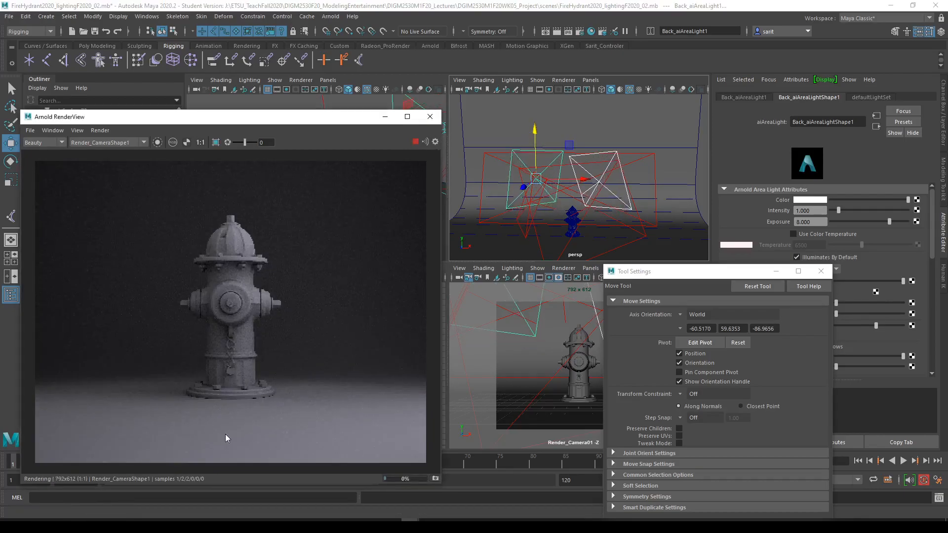
{"action": "left_click", "coordinate": [653, 156]}
{"action": "left_click", "coordinate": [416, 141]}
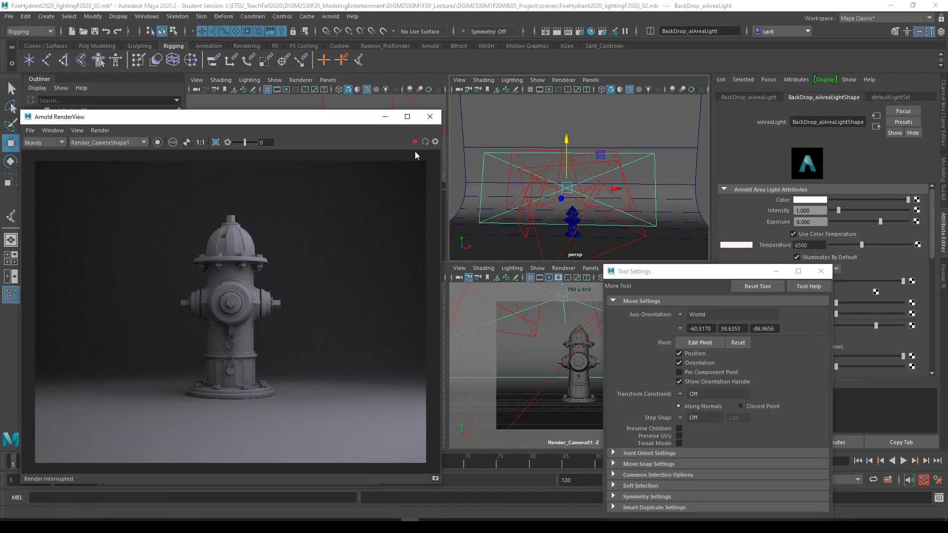
Set BackDrop_aiAreaLight's exposure to 8 and check the backdrop in a live render
{"action": "left_click", "coordinate": [818, 222]}
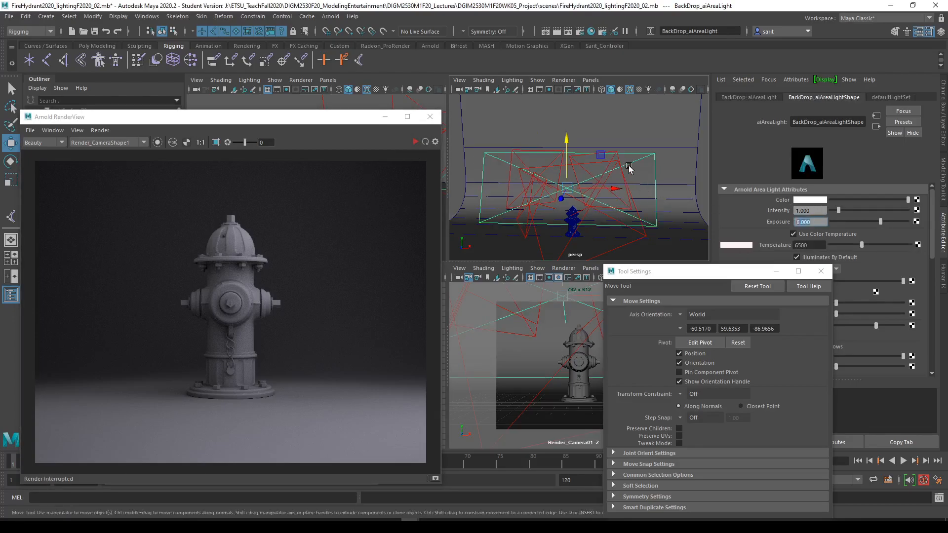
{"action": "type", "text": "8"}
{"action": "key", "text": "Return"}
{"action": "left_click", "coordinate": [414, 142]}
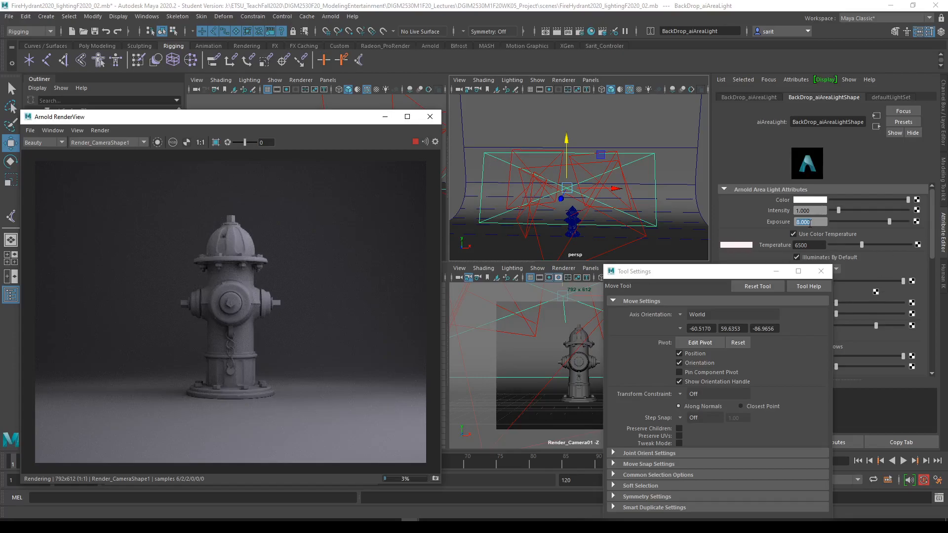
{"action": "left_click", "coordinate": [415, 143]}
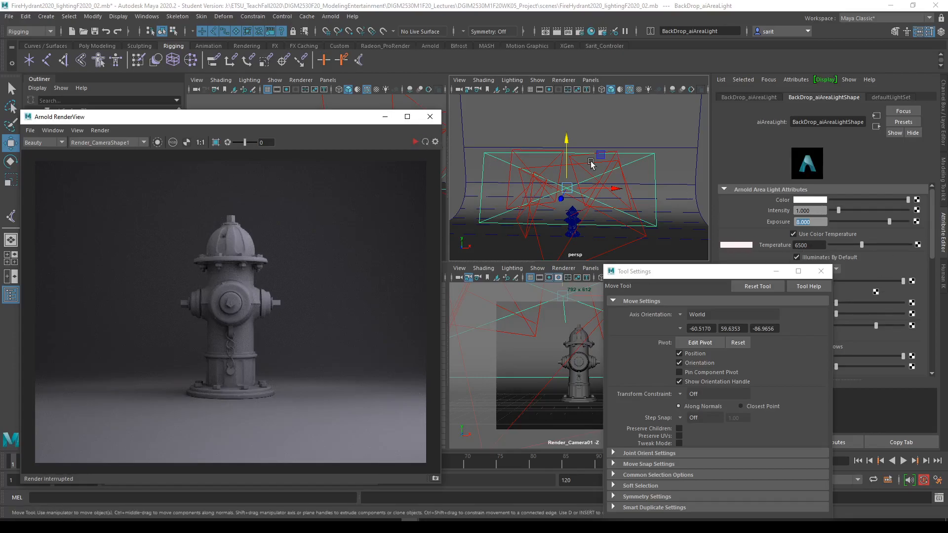
Raise BackDrop_aiAreaLight in two small moves, checking each new height in a live render
{"action": "left_click_drag", "start_coordinate": [567, 141], "coordinate": [566, 133]}
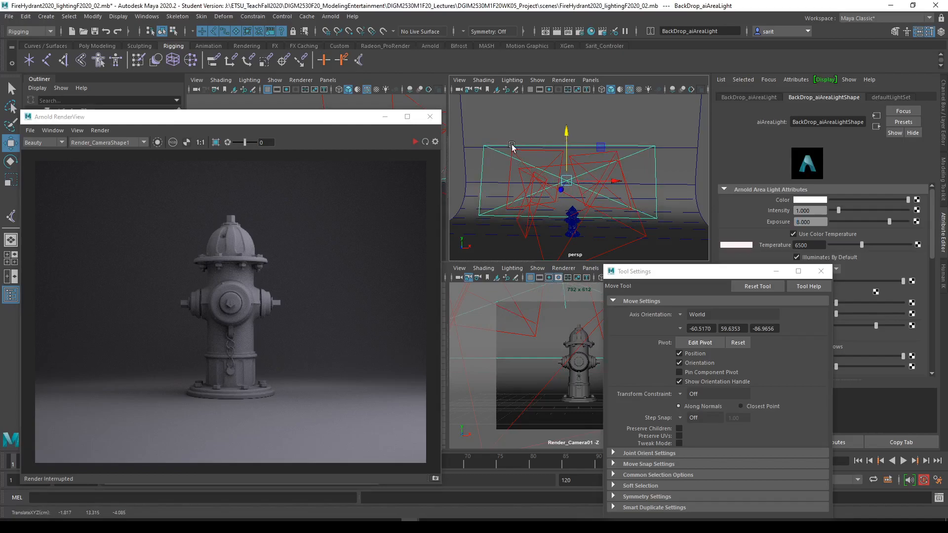
{"action": "left_click", "coordinate": [415, 143]}
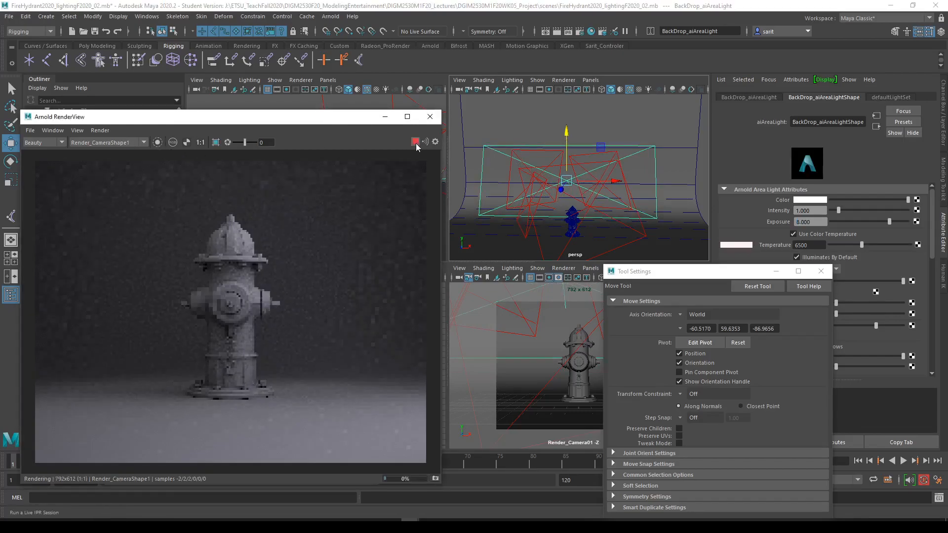
{"action": "left_click", "coordinate": [416, 142]}
{"action": "left_click_drag", "start_coordinate": [571, 134], "coordinate": [573, 125]}
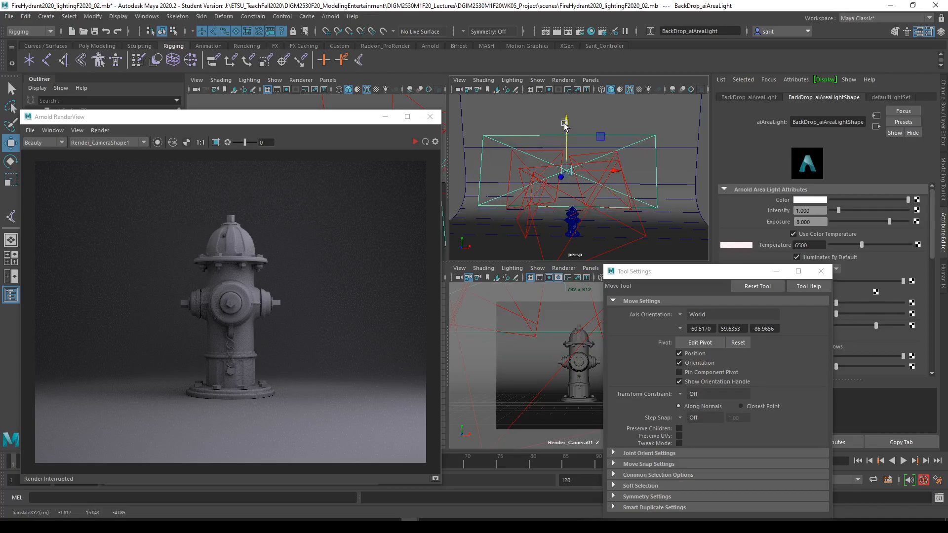
{"action": "left_click", "coordinate": [415, 142]}
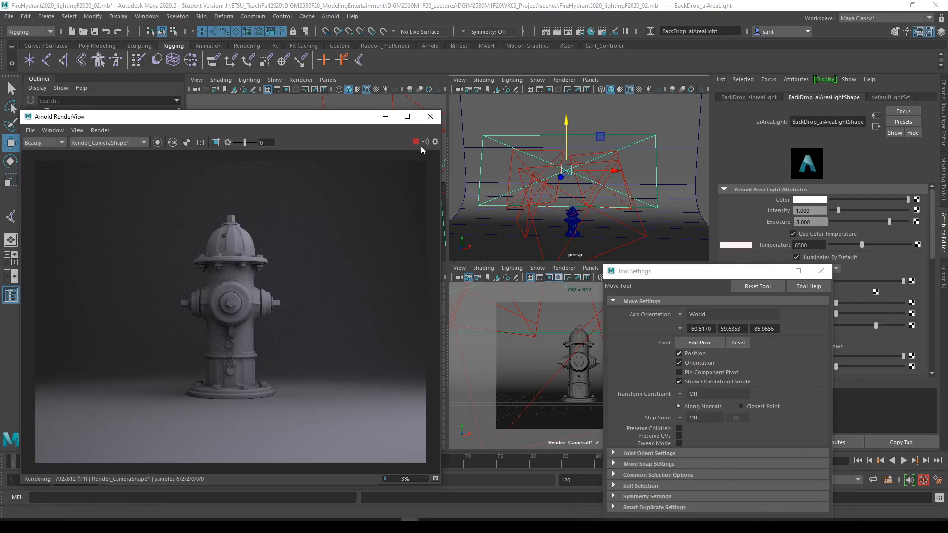
Set BackDrop_aiAreaLight's exposure to 10 and check the brighter backdrop in a live render
{"action": "left_click", "coordinate": [815, 221]}
{"action": "type", "text": "10"}
{"action": "key", "text": "Return"}
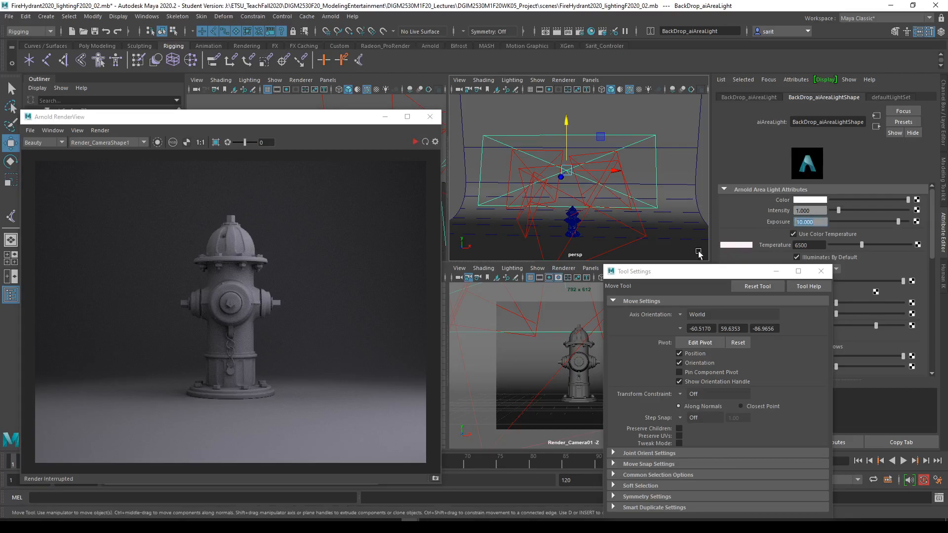
{"action": "left_click", "coordinate": [414, 142]}
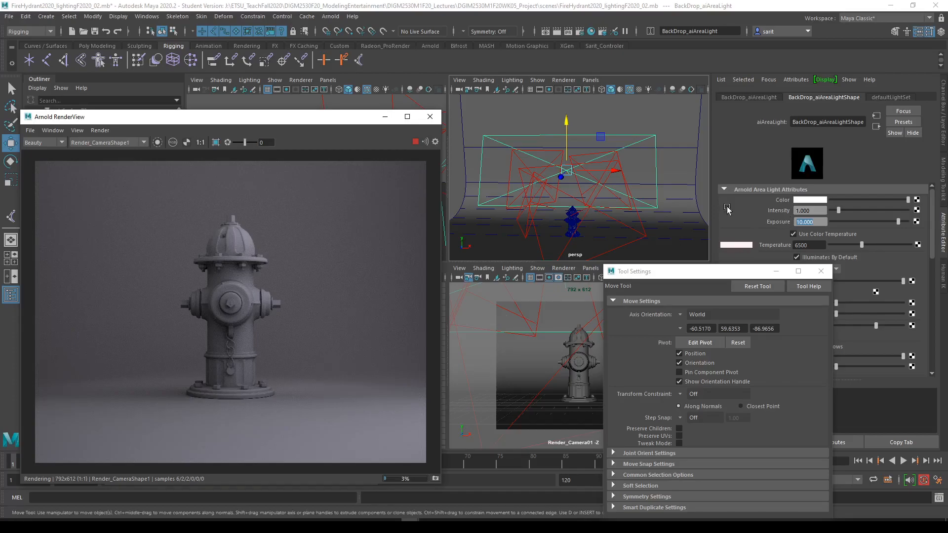
{"action": "left_click", "coordinate": [414, 141]}
Set BackDrop_aiAreaLight's exposure to 9, check it in a live render, and close the Move tool's settings window
{"action": "left_click_drag", "start_coordinate": [820, 223], "coordinate": [735, 205]}
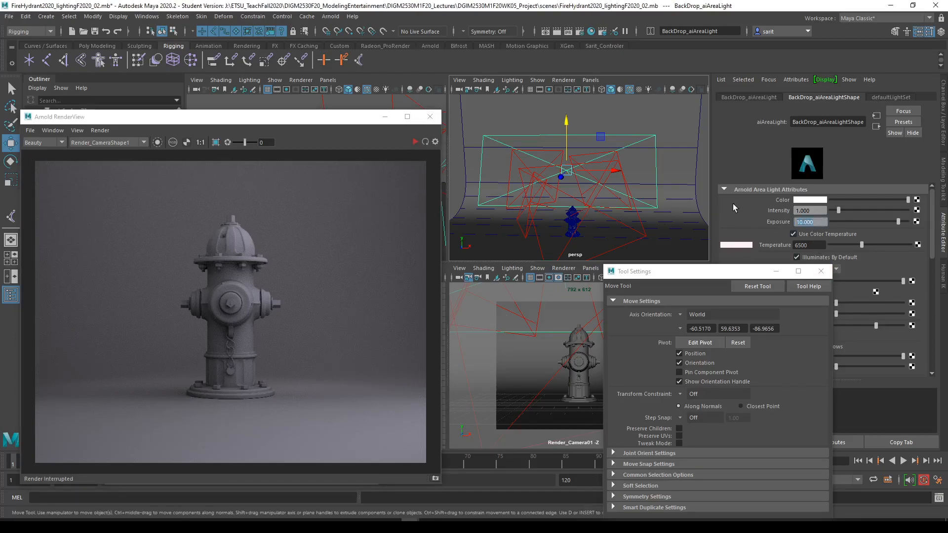
{"action": "type", "text": "9"}
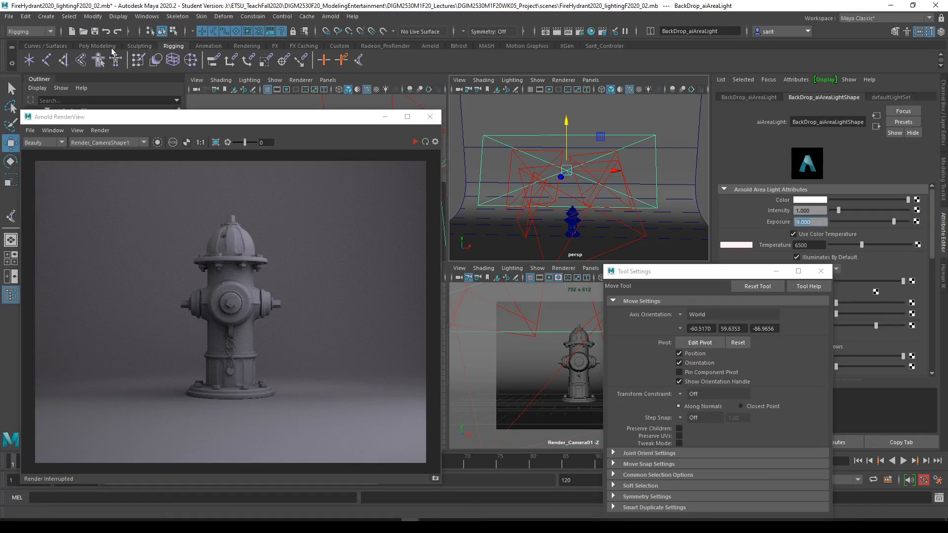
{"action": "left_click", "coordinate": [415, 142]}
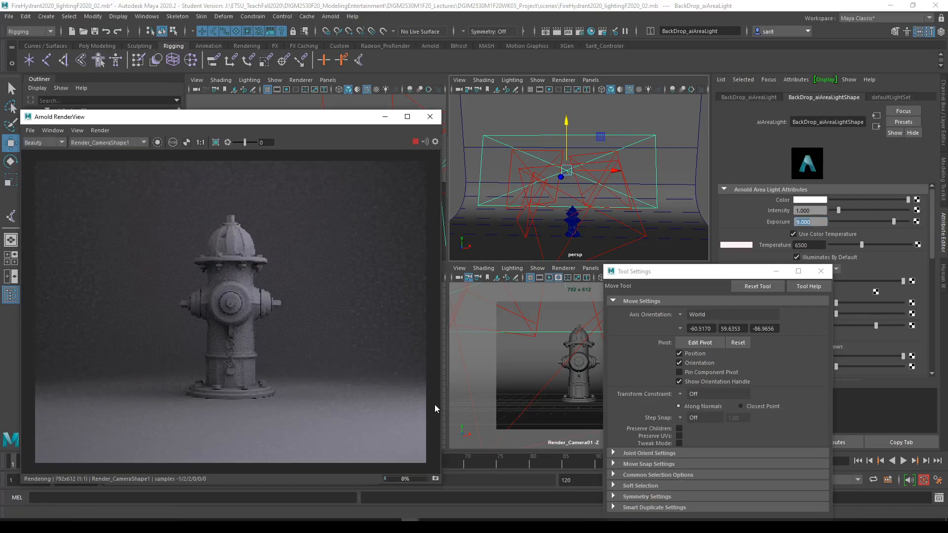
{"action": "left_click", "coordinate": [821, 271]}
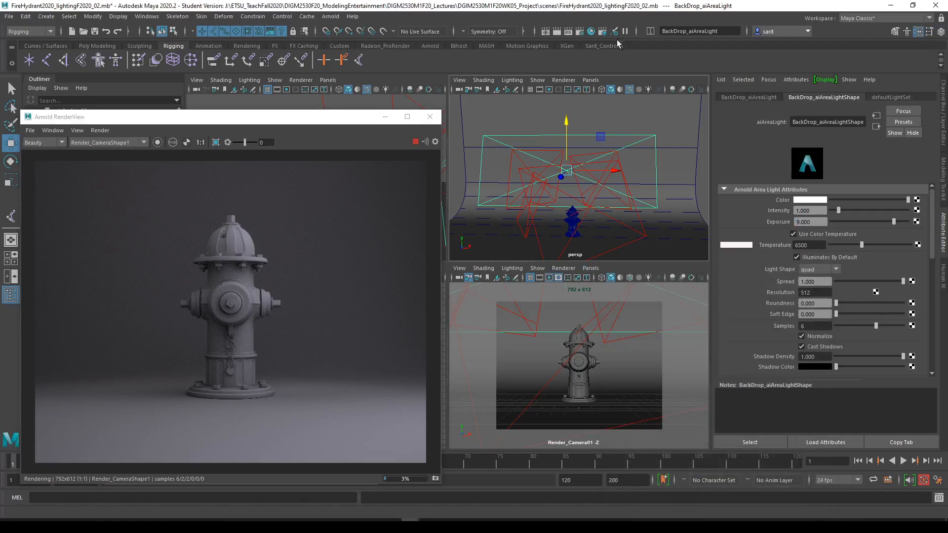
{"action": "left_click", "coordinate": [592, 32]}
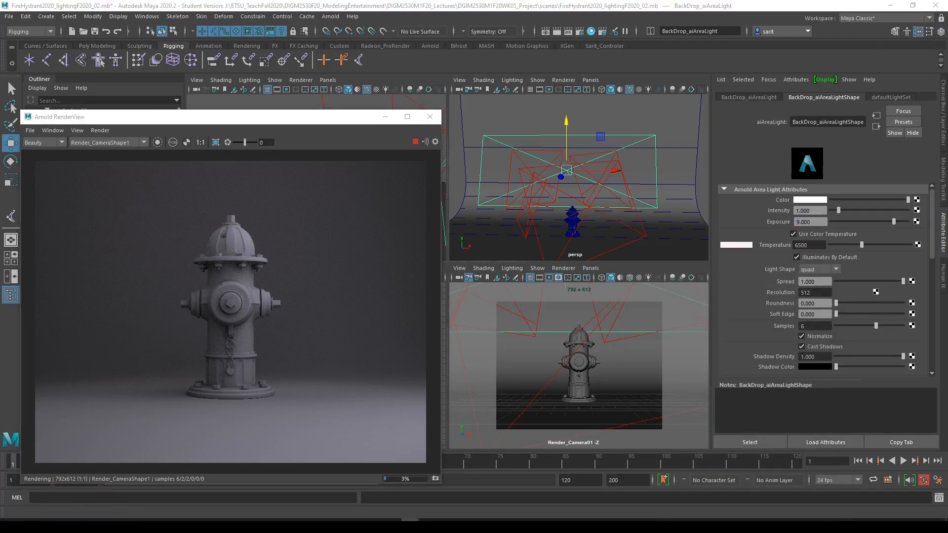
{"action": "left_click", "coordinate": [415, 142]}
{"action": "left_click", "coordinate": [415, 142]}
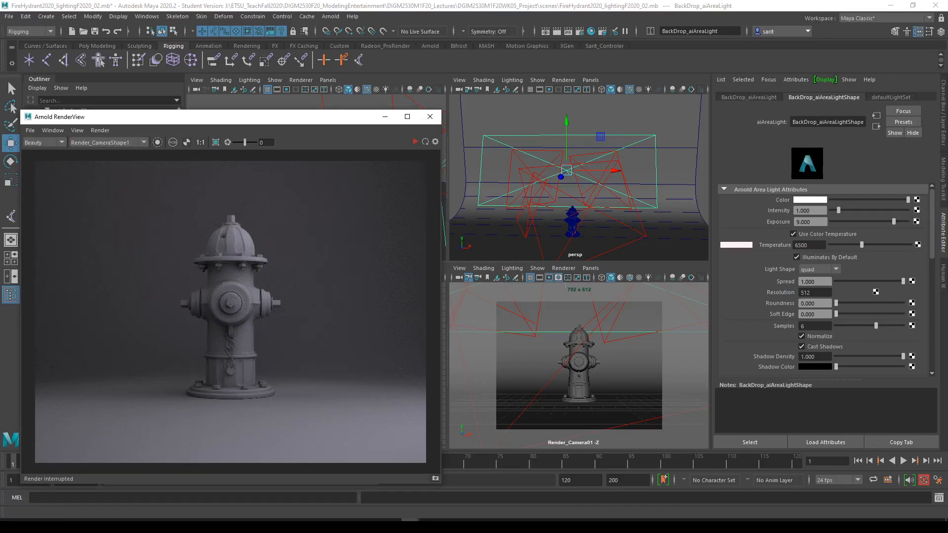
Open the Hypershade and create a new Maya Lambert material
{"action": "left_click", "coordinate": [591, 31]}
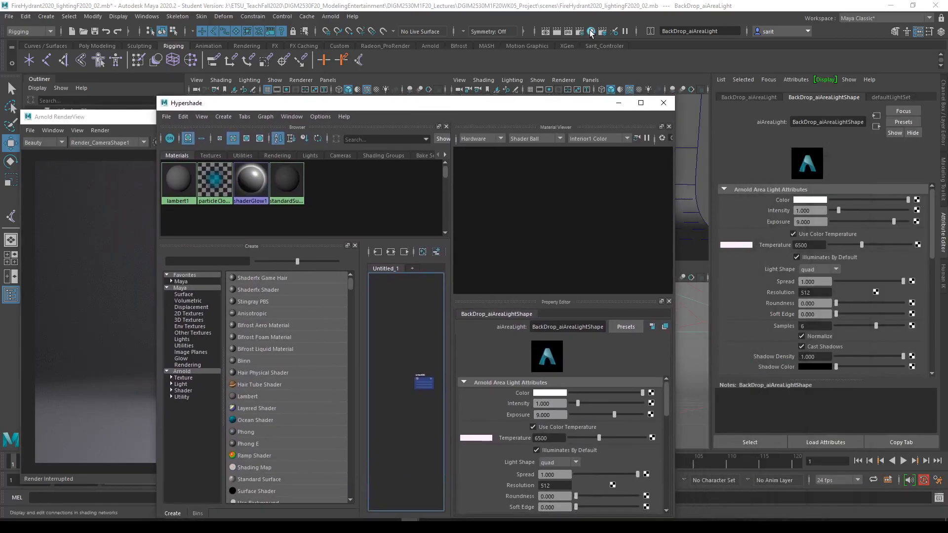
{"action": "left_click_drag", "start_coordinate": [477, 106], "coordinate": [579, 358]}
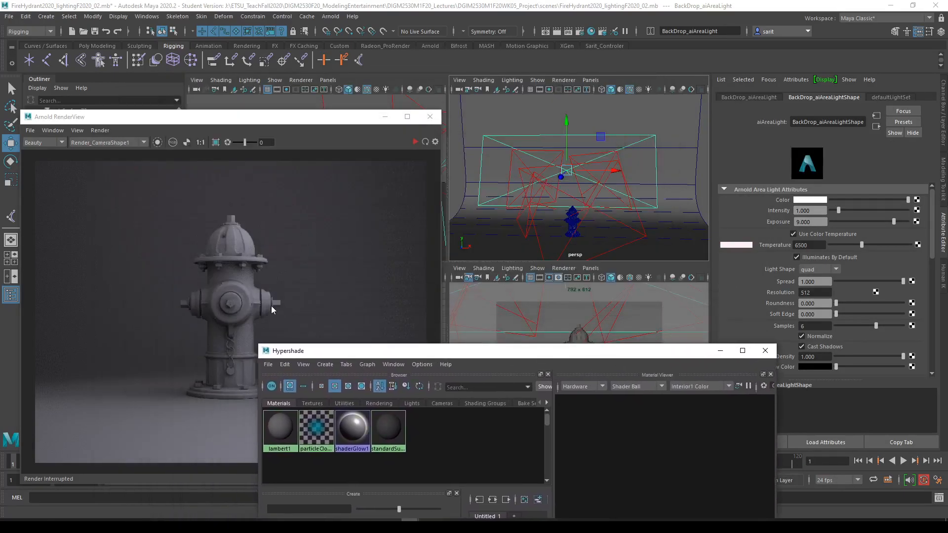
{"action": "left_click_drag", "start_coordinate": [491, 353], "coordinate": [544, 173]}
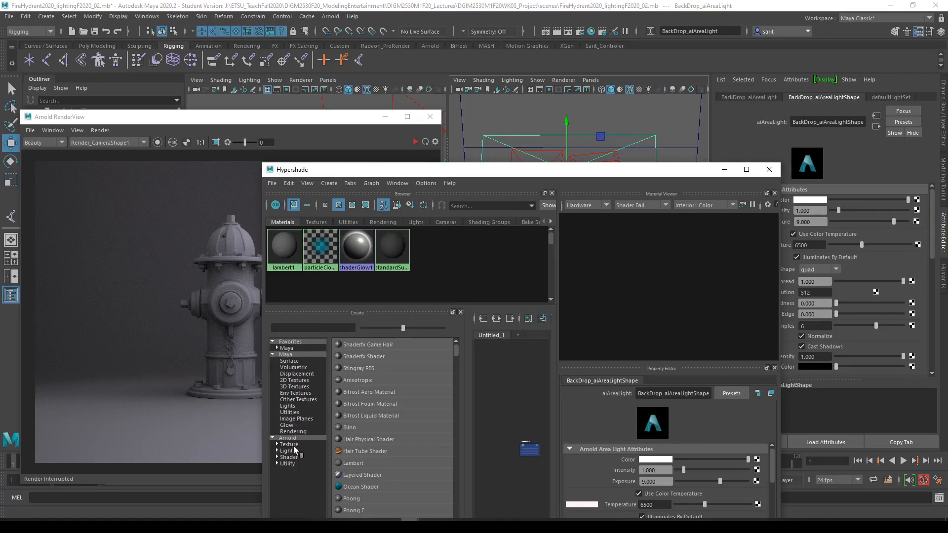
{"action": "left_click", "coordinate": [287, 349]}
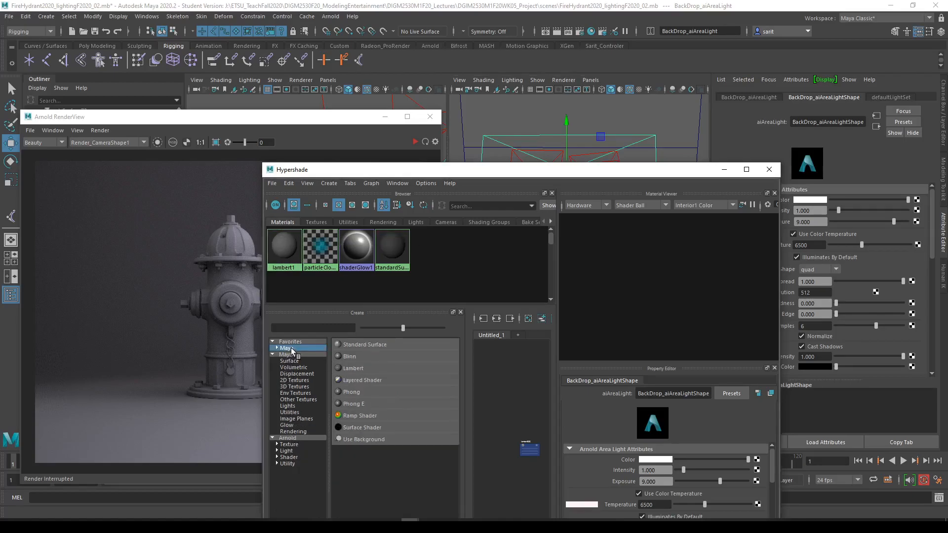
{"action": "left_click", "coordinate": [359, 375]}
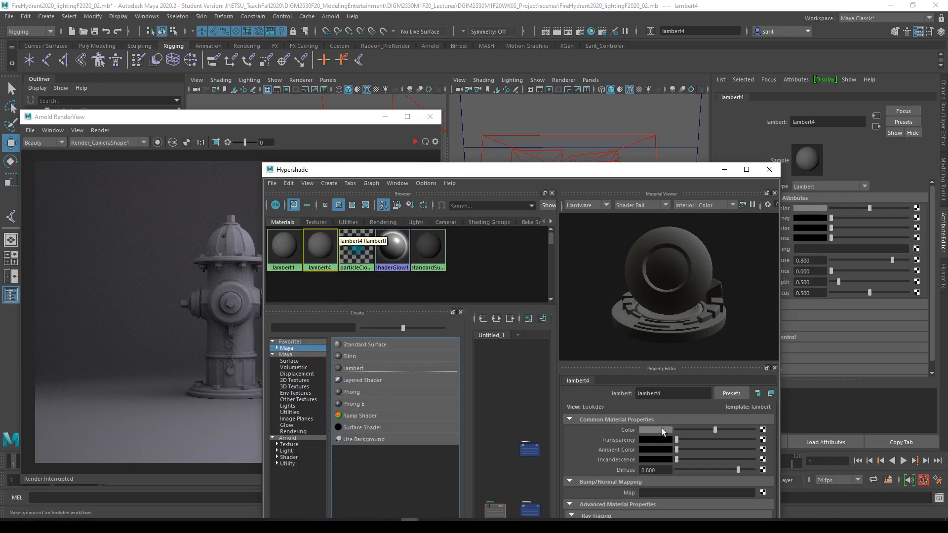
Rename the new Lambert material to White_lambert and set its color to pure white
{"action": "left_click", "coordinate": [667, 394]}
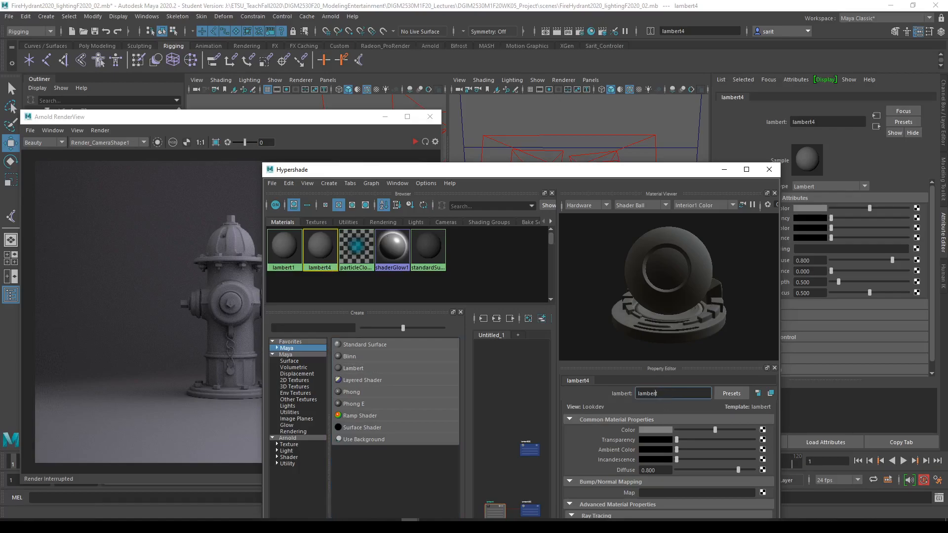
{"action": "type", "text": "White_"}
{"action": "key", "text": "Return"}
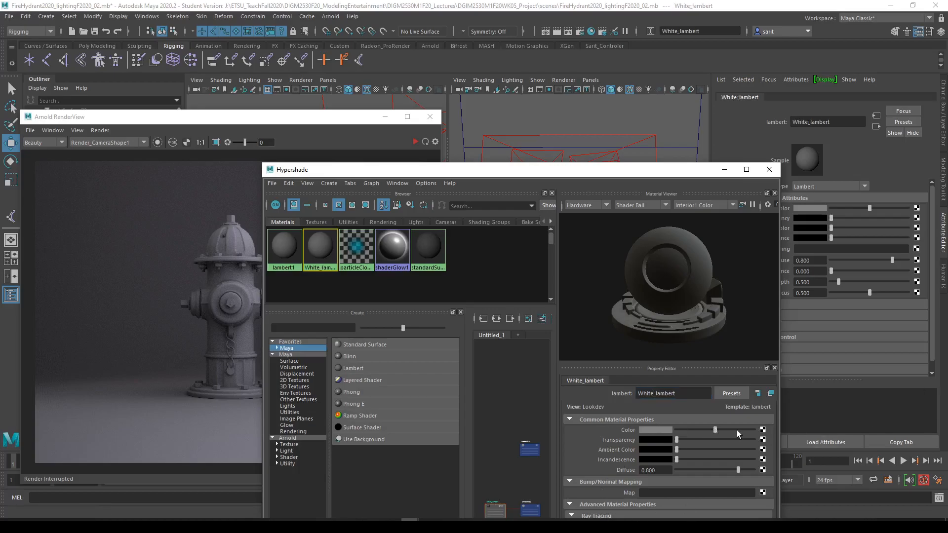
{"action": "left_click_drag", "start_coordinate": [741, 431], "coordinate": [757, 432]}
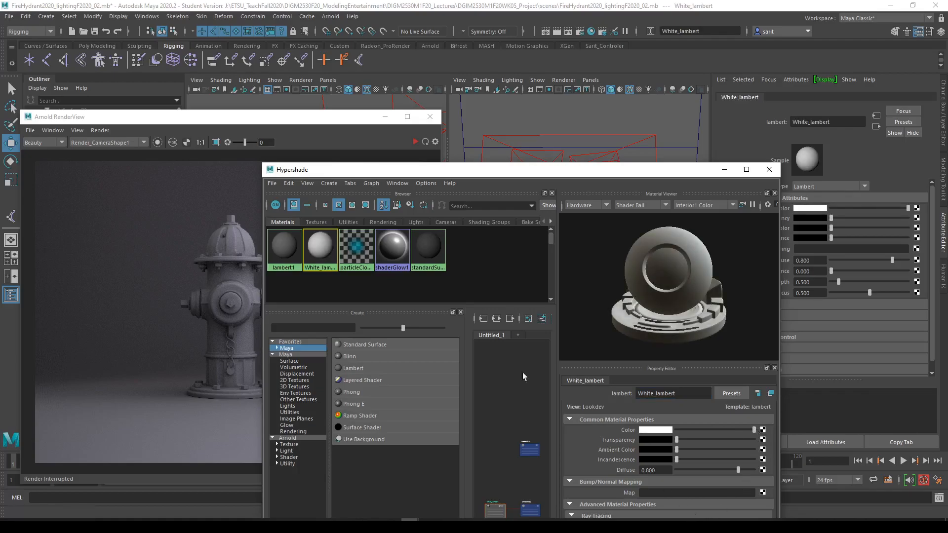
Select Floor_mesh and assign the White_lambert material to it
{"action": "left_click_drag", "start_coordinate": [455, 170], "coordinate": [555, 285]}
{"action": "left_click", "coordinate": [468, 219]}
{"action": "left_click", "coordinate": [468, 220]}
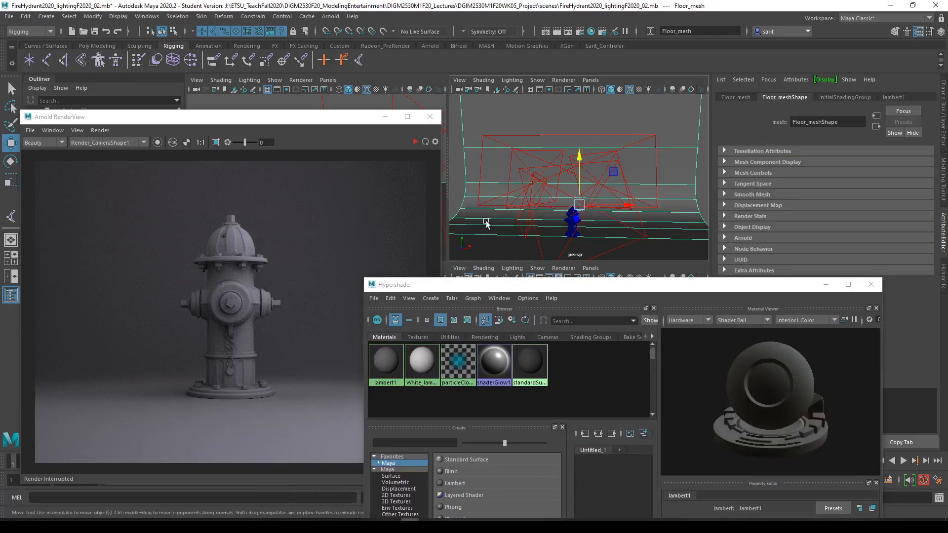
{"action": "right_click", "coordinate": [419, 364]}
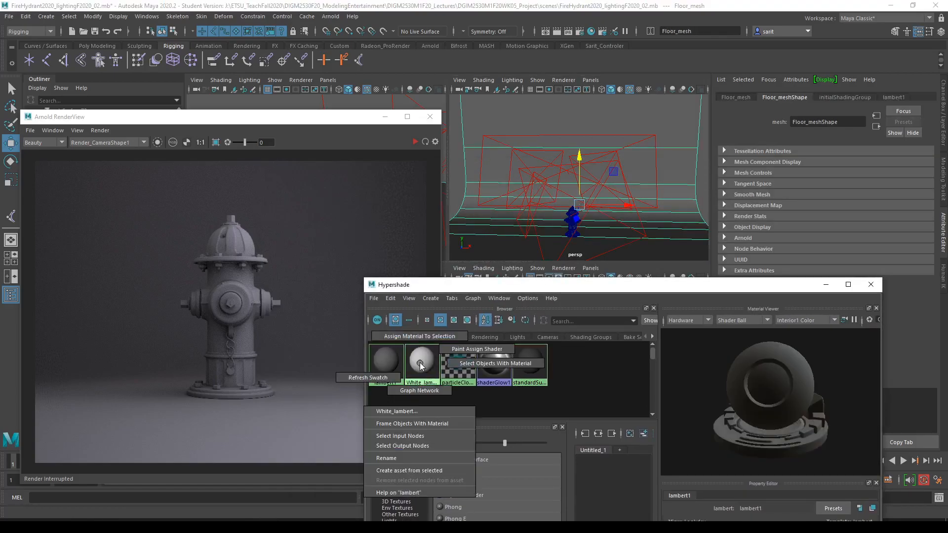
{"action": "left_click", "coordinate": [420, 336]}
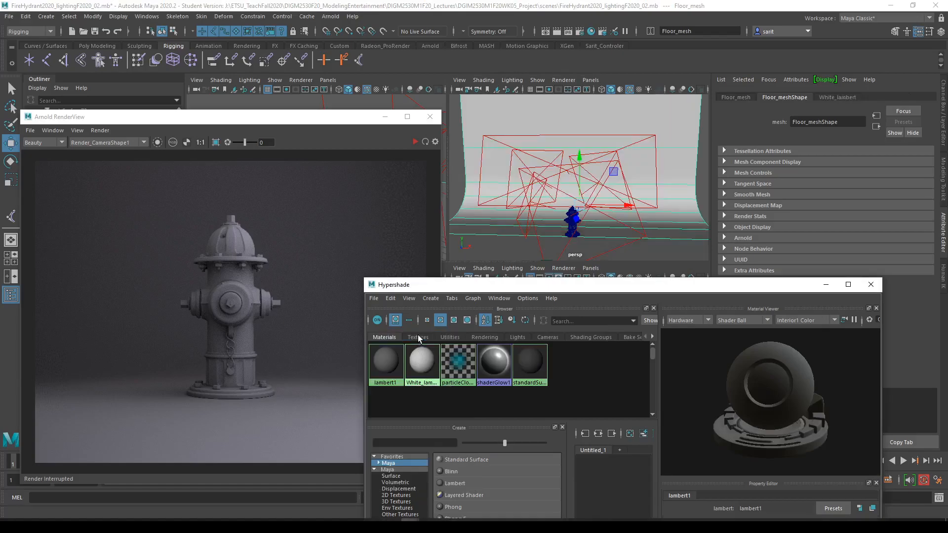
Minimize the Hypershade and check the white floor and backdrop in a live render
{"action": "left_click", "coordinate": [826, 285]}
{"action": "left_click", "coordinate": [415, 141]}
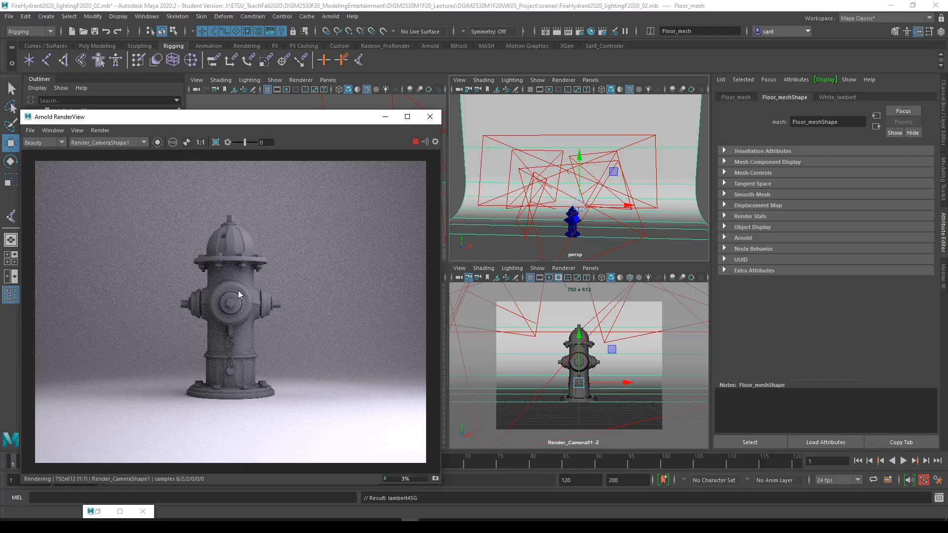
{"action": "left_click", "coordinate": [414, 141]}
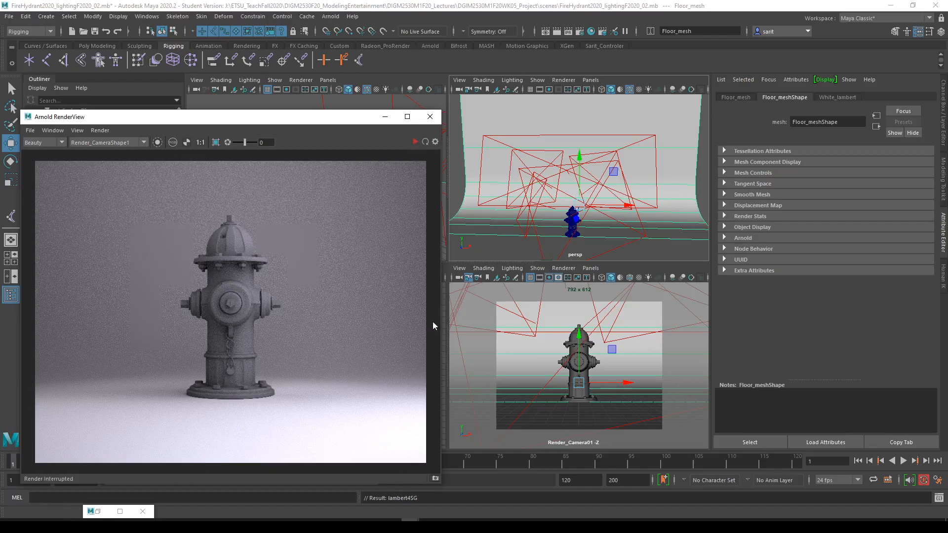
Restore the Hypershade window and assign the lambert1 material back to Floor_mesh
{"action": "left_click", "coordinate": [120, 511]}
{"action": "left_click_drag", "start_coordinate": [670, 291], "coordinate": [774, 253]}
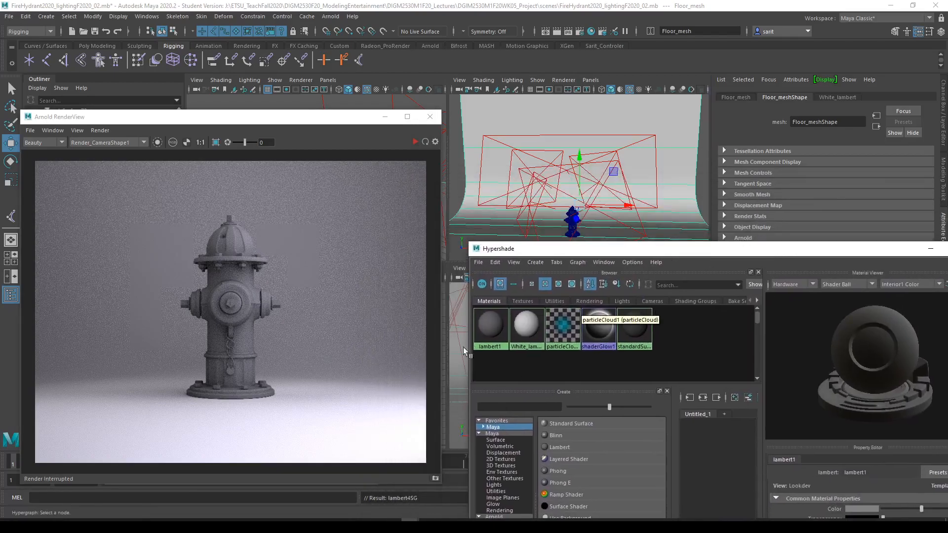
{"action": "middle_click_drag", "start_coordinate": [486, 330], "coordinate": [480, 230]}
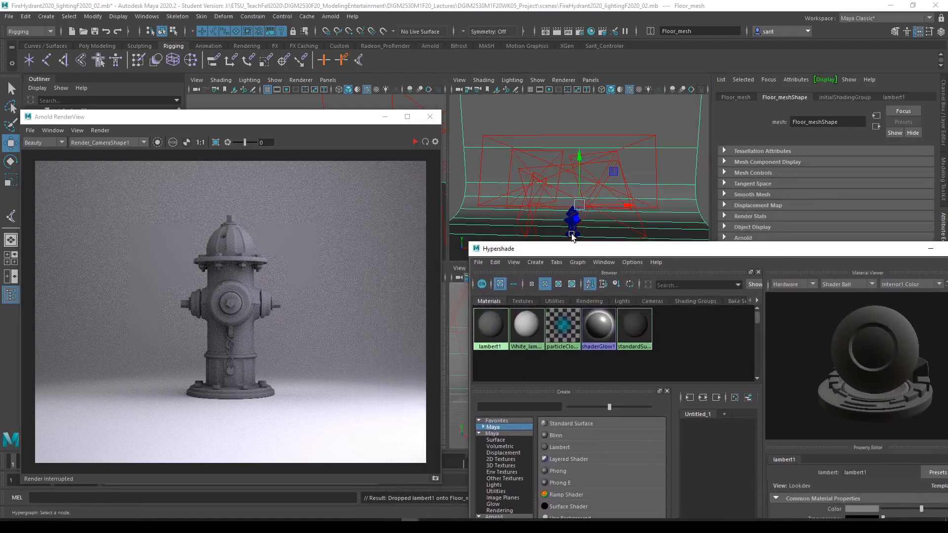
Uncover the viewport looking through Back_aiAreaLight2 and switch it to the orthographic top view
{"action": "left_click_drag", "start_coordinate": [335, 121], "coordinate": [322, 308]}
{"action": "middle_click_drag", "start_coordinate": [609, 206], "coordinate": [602, 172], "text": "alt"}
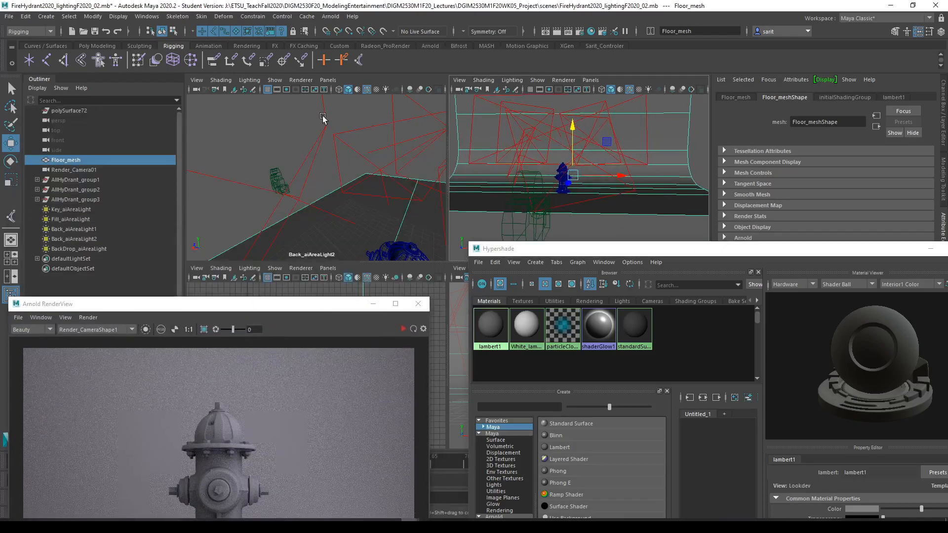
{"action": "left_click", "coordinate": [328, 80]}
{"action": "mouse_move", "coordinate": [341, 109]}
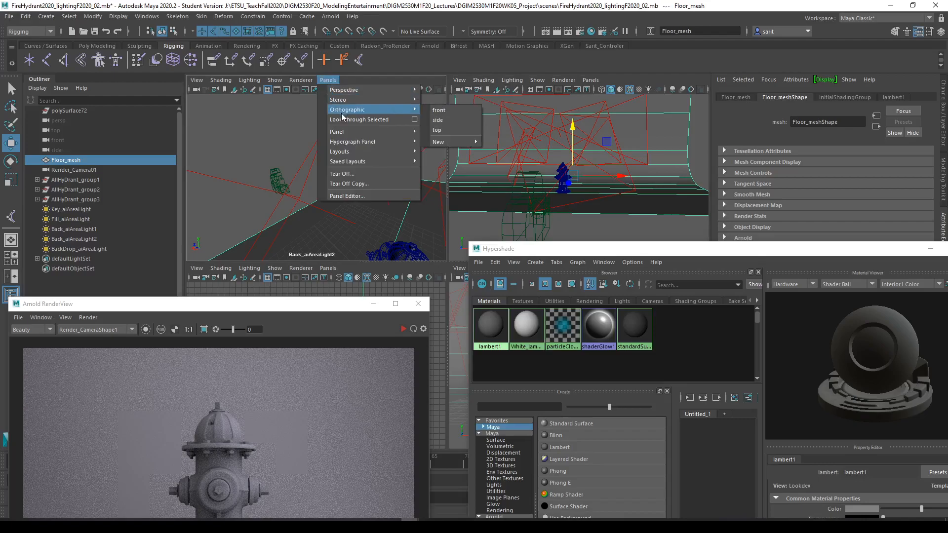
{"action": "left_click", "coordinate": [436, 129]}
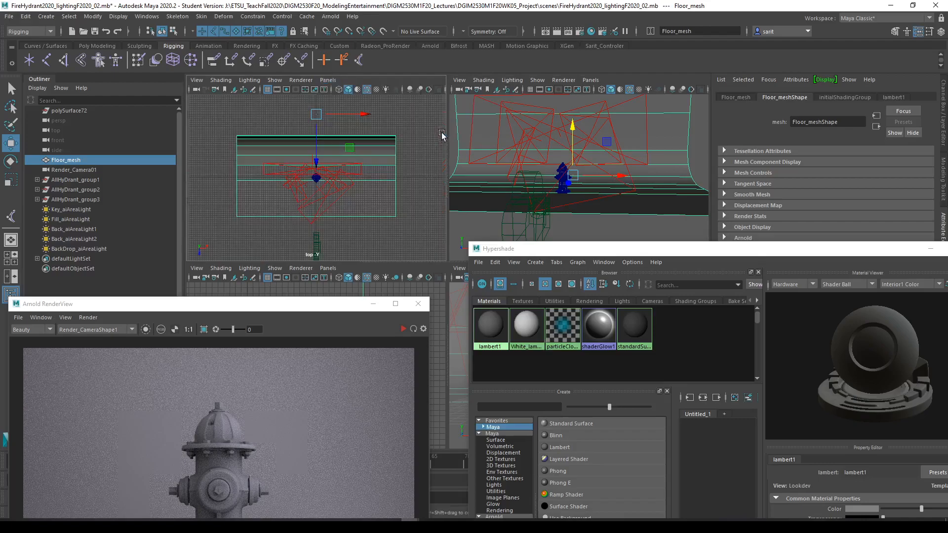
Select all the fire hydrant meshes in the top view and assign the White_lambert material to them
{"action": "key", "text": "f"}
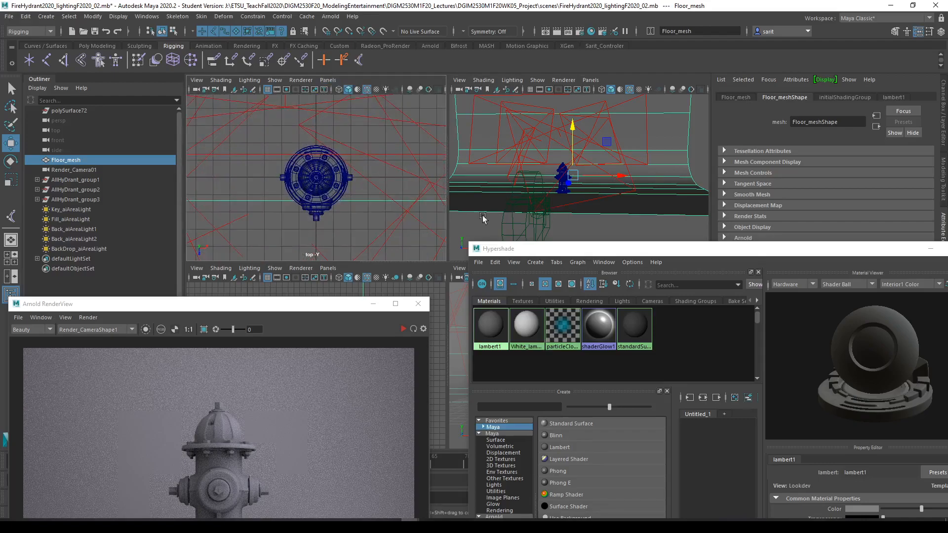
{"action": "left_click_drag", "start_coordinate": [272, 132], "coordinate": [367, 226]}
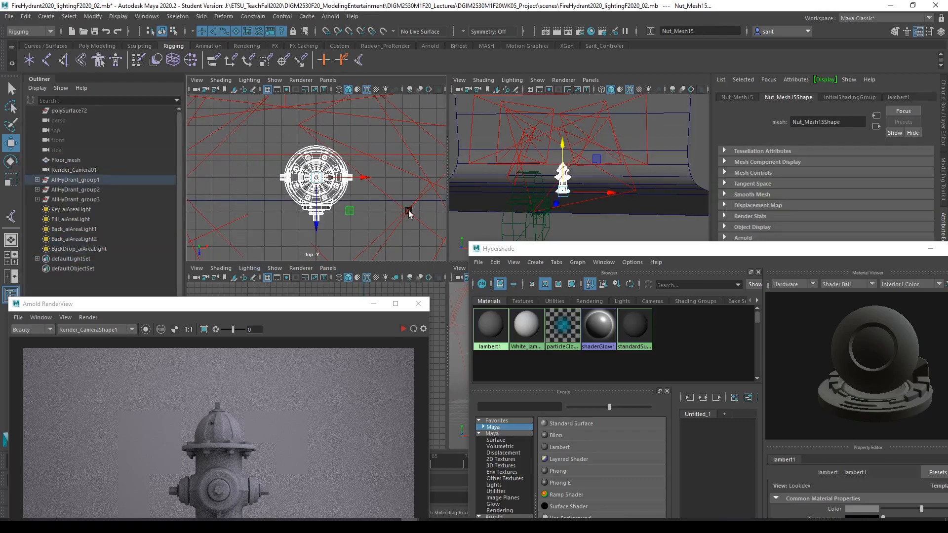
{"action": "scroll", "coordinate": [617, 197], "scroll_direction": "down", "scroll_amount": 3}
{"action": "left_click_drag", "start_coordinate": [348, 303], "coordinate": [377, 103]}
{"action": "left_click_drag", "start_coordinate": [686, 249], "coordinate": [727, 242]}
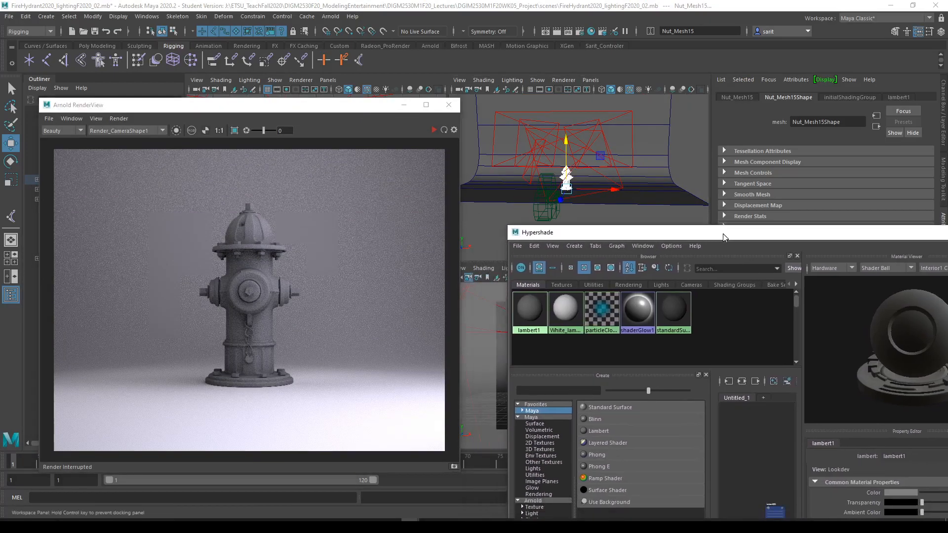
{"action": "right_click", "coordinate": [572, 317]}
{"action": "left_click", "coordinate": [543, 362]}
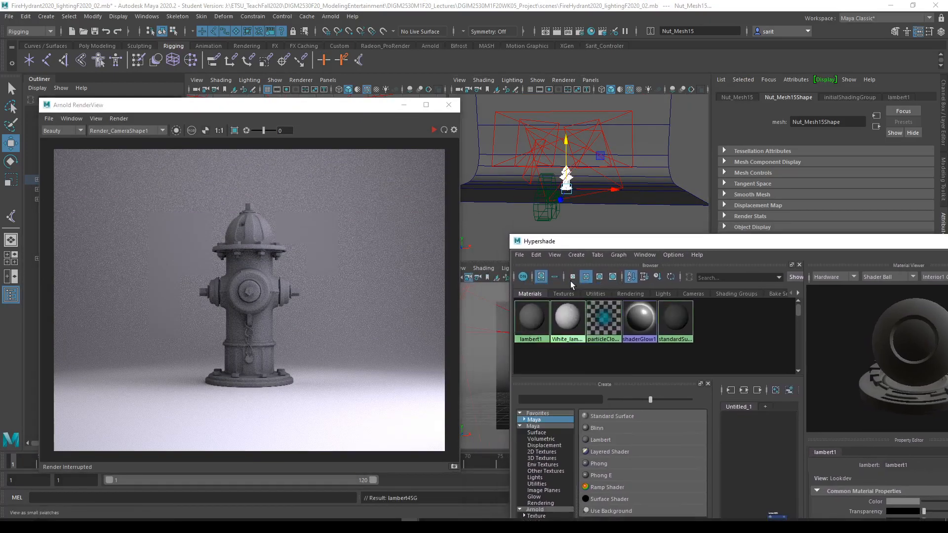
Check the white hydrant in a live render and darken the White_lambert color to a light grey
{"action": "left_click", "coordinate": [434, 130]}
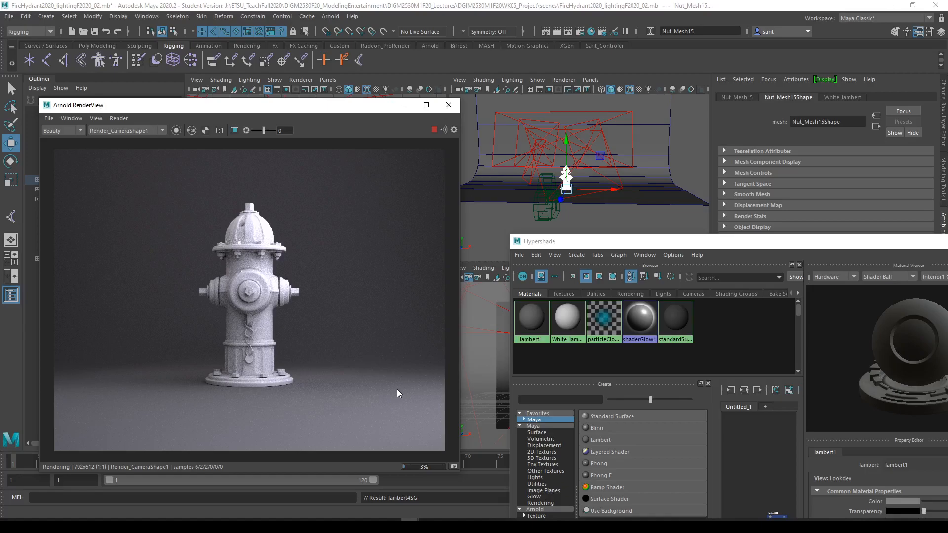
{"action": "left_click", "coordinate": [434, 130]}
{"action": "left_click_drag", "start_coordinate": [774, 243], "coordinate": [511, 191]}
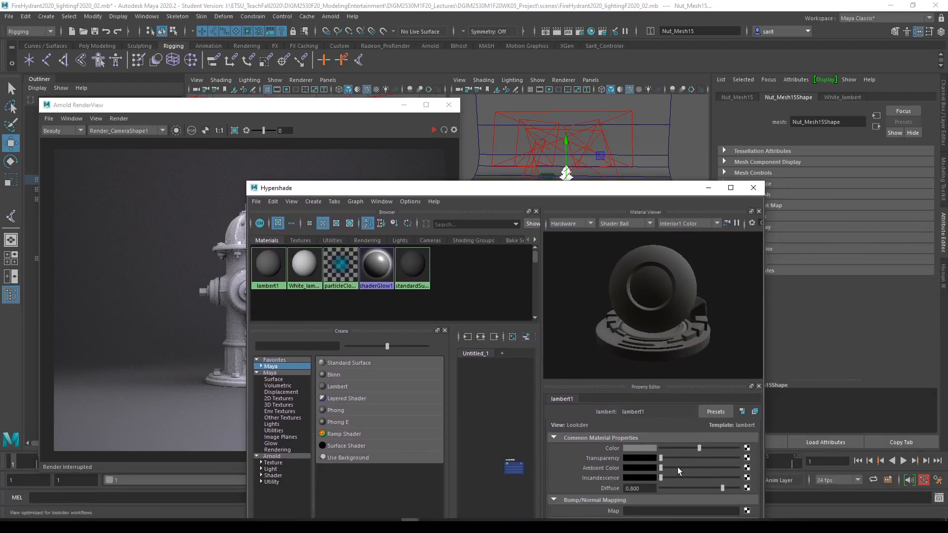
{"action": "left_click", "coordinate": [304, 267]}
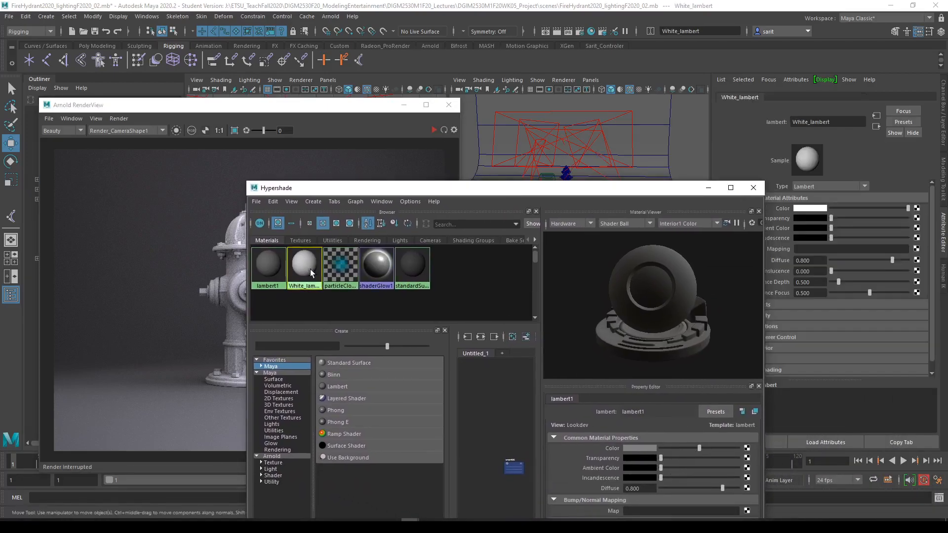
{"action": "left_click_drag", "start_coordinate": [738, 449], "coordinate": [727, 450]}
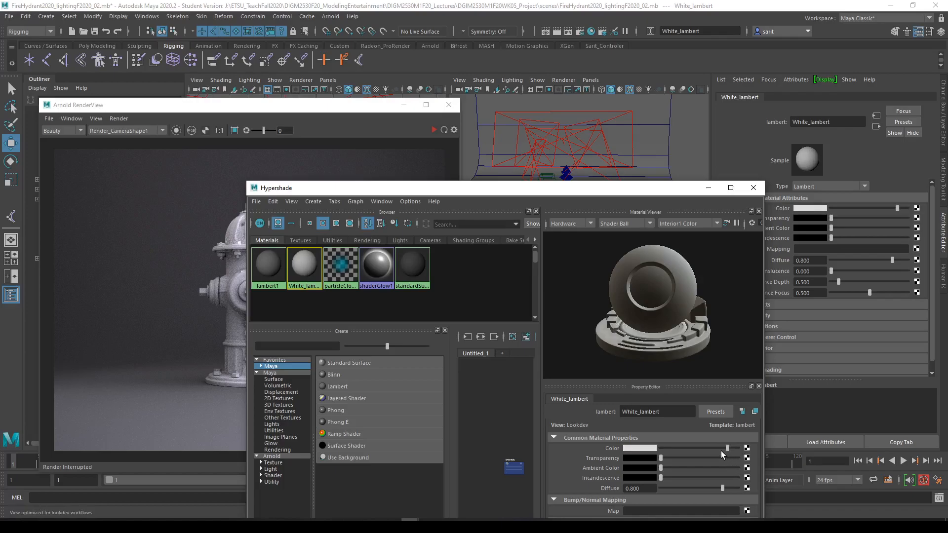
{"action": "left_click_drag", "start_coordinate": [444, 194], "coordinate": [637, 263]}
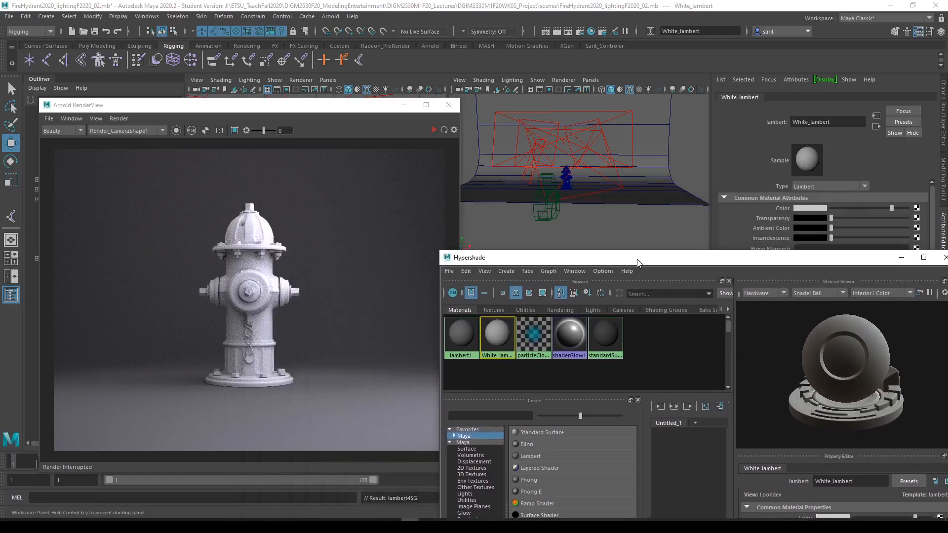
Live render only a crop region over the hydrant's cap, shifting the region toward the cap's left side
{"action": "left_click", "coordinate": [234, 130]}
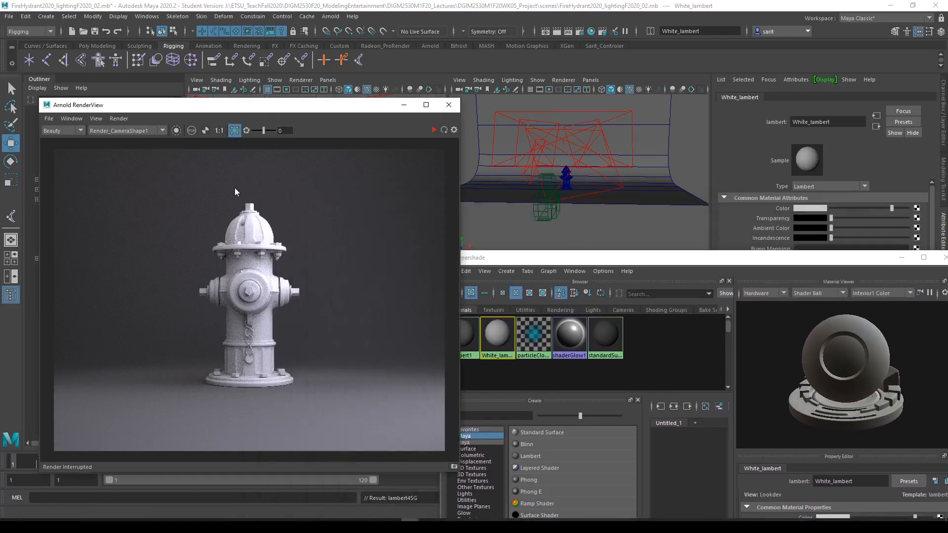
{"action": "left_click_drag", "start_coordinate": [215, 206], "coordinate": [267, 270]}
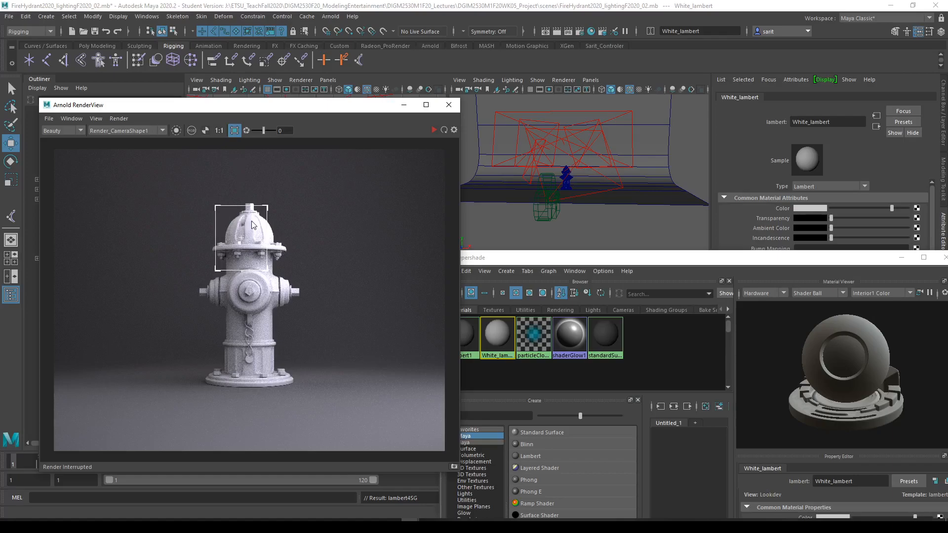
{"action": "left_click", "coordinate": [433, 130]}
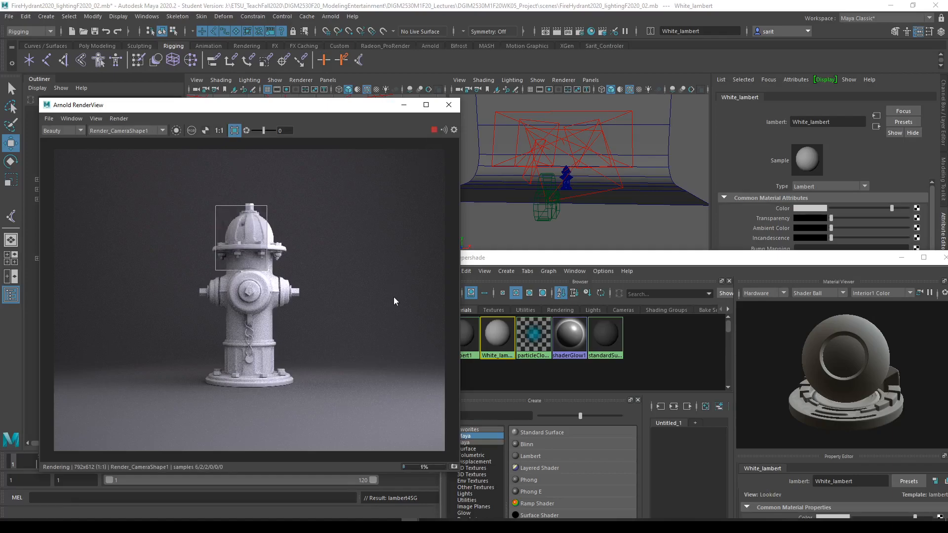
{"action": "left_click_drag", "start_coordinate": [760, 259], "coordinate": [663, 150]}
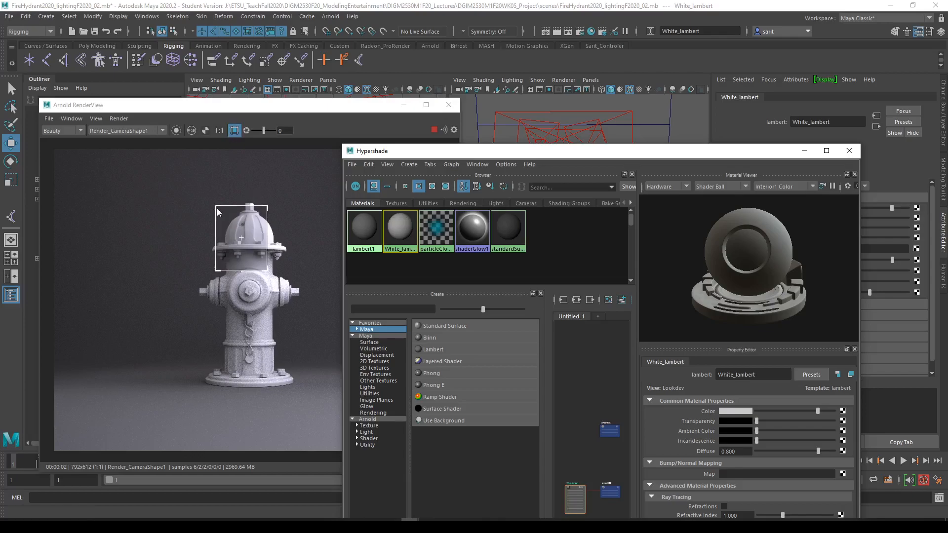
{"action": "left_click", "coordinate": [186, 290]}
{"action": "mouse_move", "coordinate": [215, 270]}
{"action": "left_mouse_down"}
{"action": "mouse_move", "coordinate": [238, 308]}
{"action": "mouse_move", "coordinate": [215, 273]}
{"action": "left_mouse_up"}
{"action": "mouse_move", "coordinate": [241, 240]}
{"action": "left_mouse_down"}
{"action": "mouse_move", "coordinate": [256, 309]}
{"action": "mouse_move", "coordinate": [215, 303]}
{"action": "mouse_move", "coordinate": [228, 250]}
{"action": "mouse_move", "coordinate": [251, 269]}
{"action": "mouse_move", "coordinate": [241, 353]}
{"action": "mouse_move", "coordinate": [206, 357]}
{"action": "mouse_move", "coordinate": [304, 372]}
{"action": "mouse_move", "coordinate": [290, 298]}
{"action": "mouse_move", "coordinate": [238, 233]}
{"action": "mouse_move", "coordinate": [224, 235]}
{"action": "left_mouse_up"}
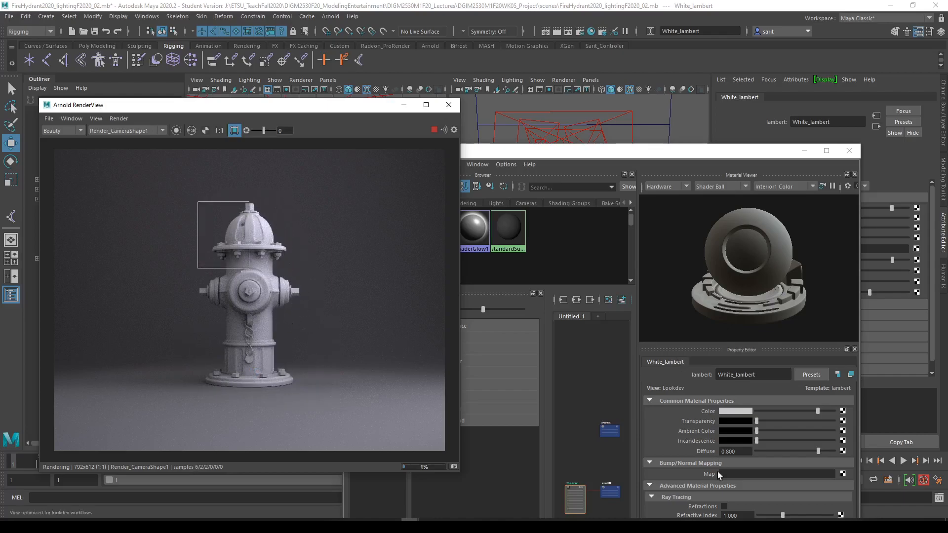
Darken the White_lambert color slightly more, check it in a full-frame render without the crop region, and close the Hypershade
{"action": "left_click", "coordinate": [812, 413]}
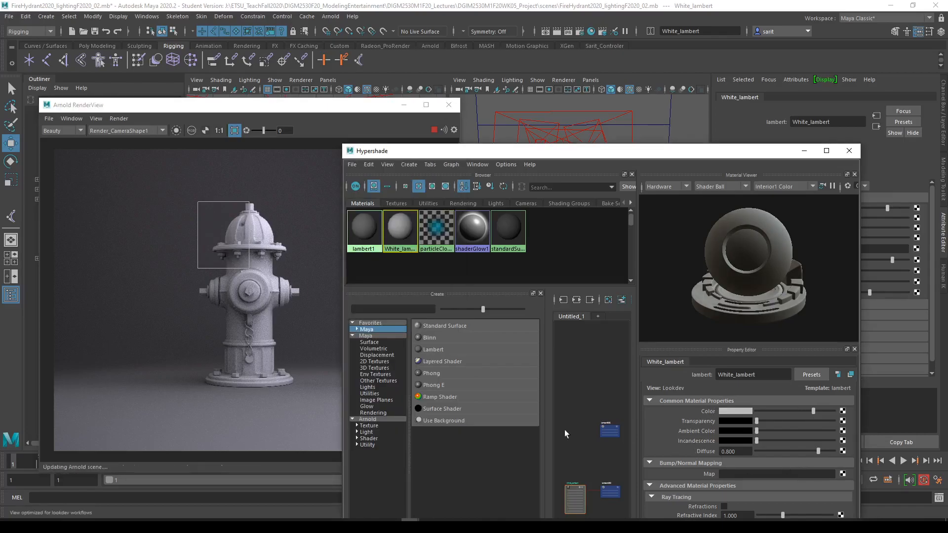
{"action": "left_click_drag", "start_coordinate": [223, 235], "coordinate": [289, 254]}
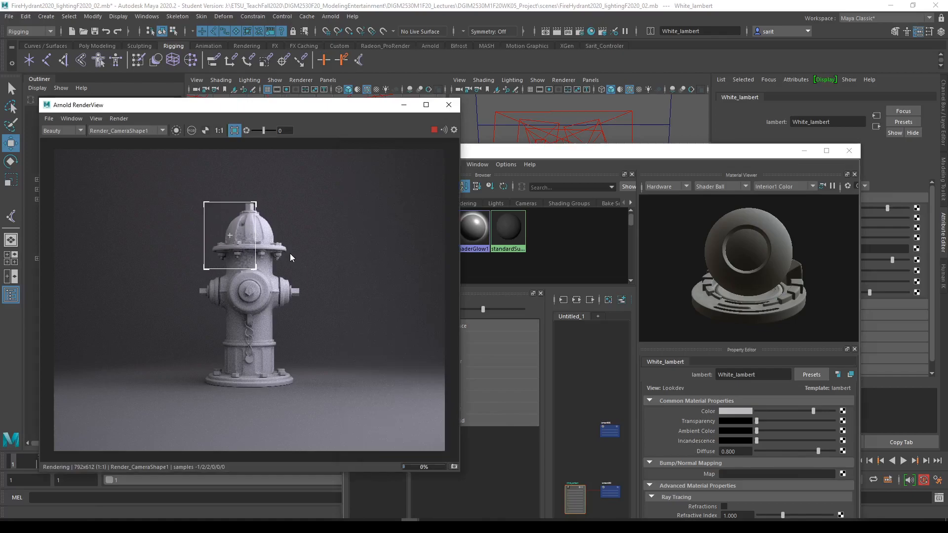
{"action": "left_click", "coordinate": [234, 129]}
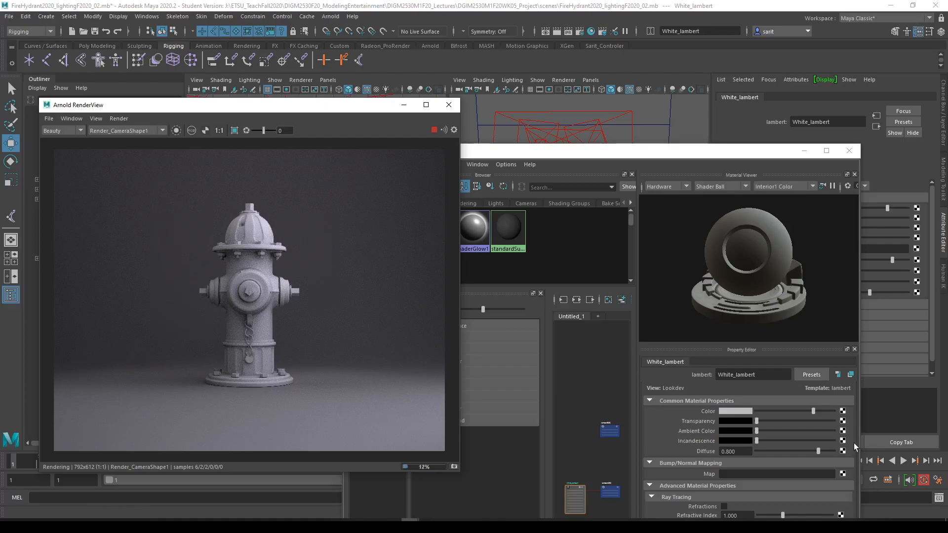
{"action": "left_click", "coordinate": [434, 130]}
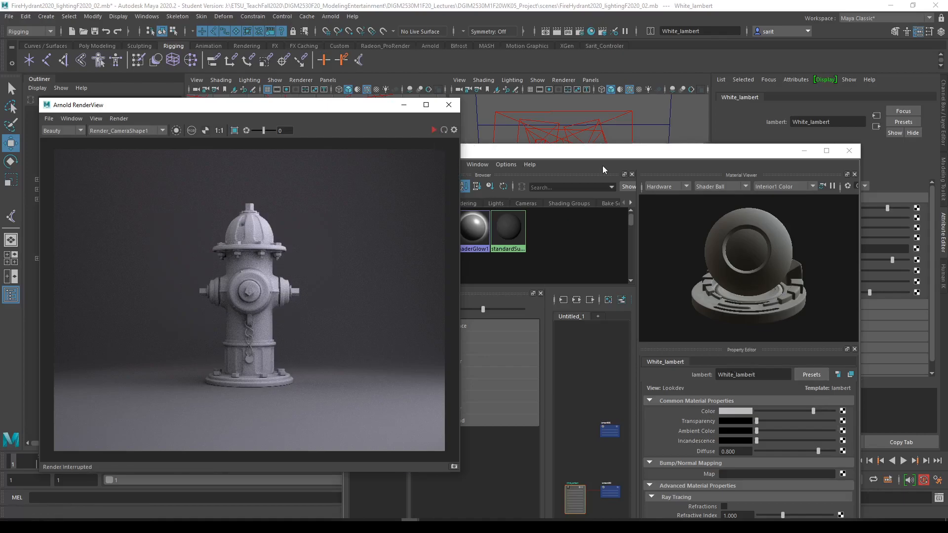
{"action": "left_click_drag", "start_coordinate": [660, 156], "coordinate": [529, 165]}
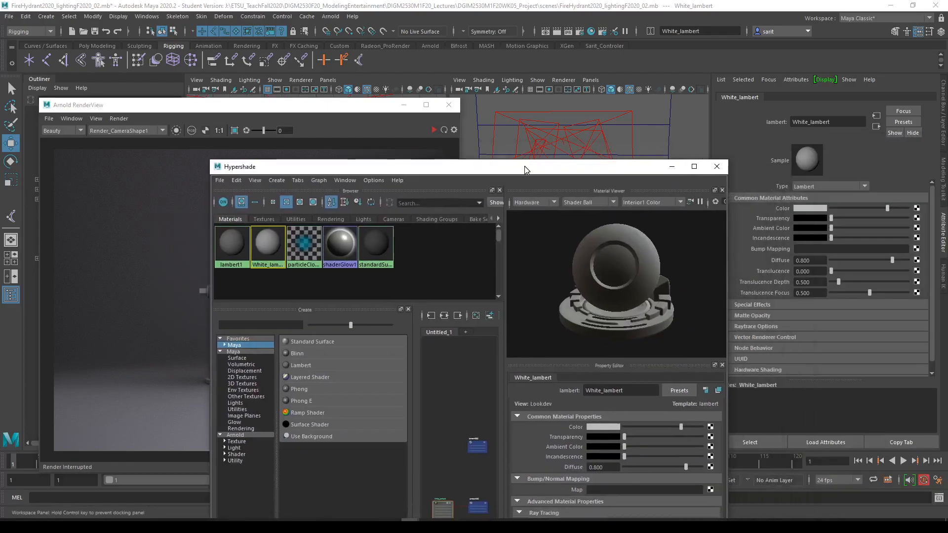
{"action": "left_click", "coordinate": [714, 171]}
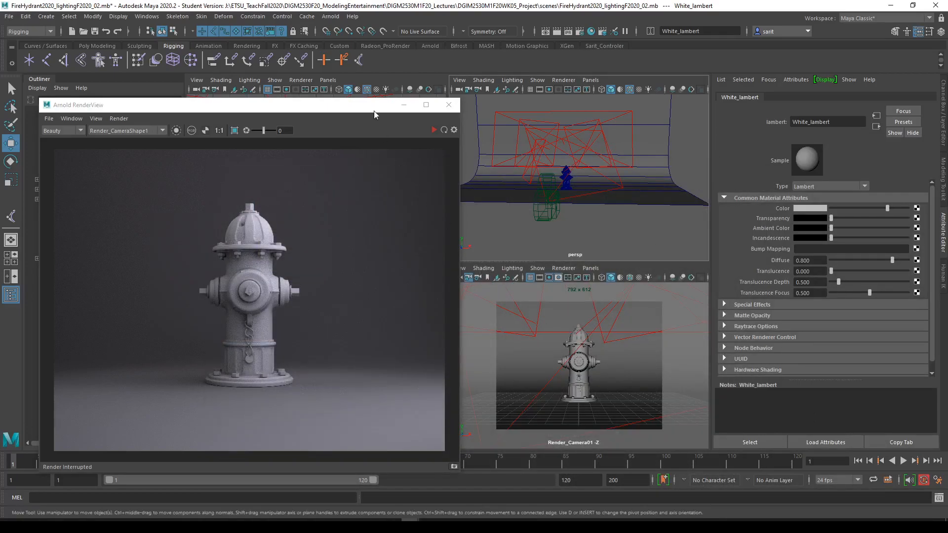
Unlock the translate channels of Render_Camera01 and move it closer to the hydrant, to Translate Z 22.333
{"action": "left_click_drag", "start_coordinate": [374, 111], "coordinate": [356, 114]}
{"action": "left_click", "coordinate": [546, 217]}
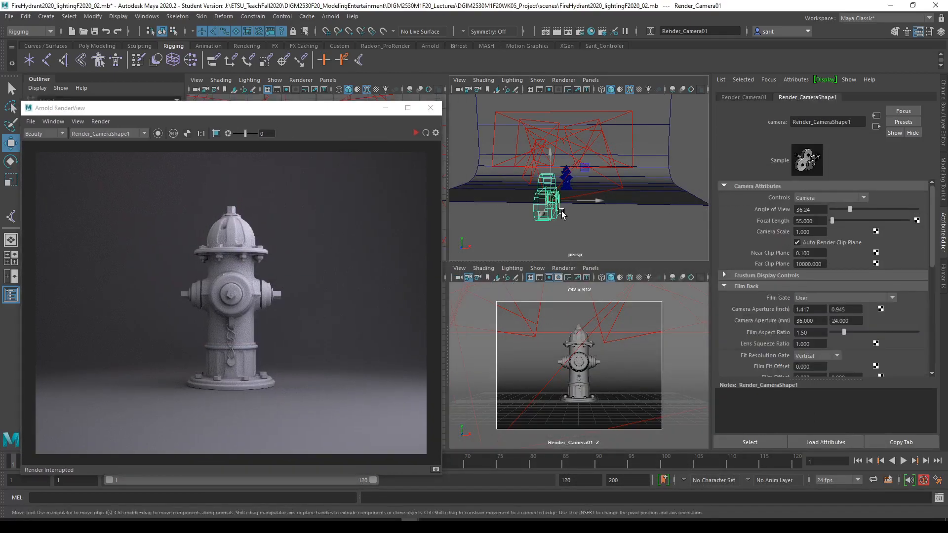
{"action": "left_click", "coordinate": [943, 143]}
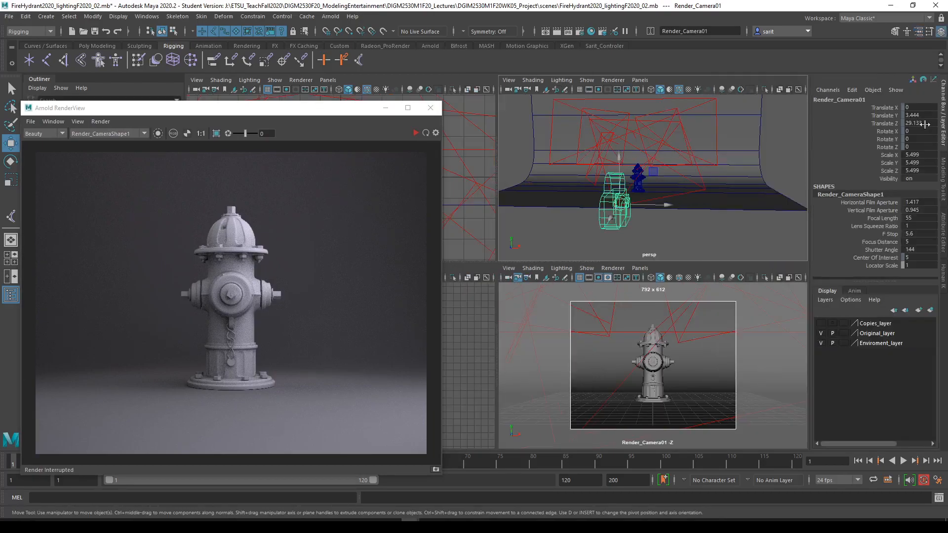
{"action": "mouse_move", "coordinate": [895, 112]}
{"action": "left_mouse_down"}
{"action": "mouse_move", "coordinate": [895, 146]}
{"action": "mouse_move", "coordinate": [895, 124]}
{"action": "left_mouse_up"}
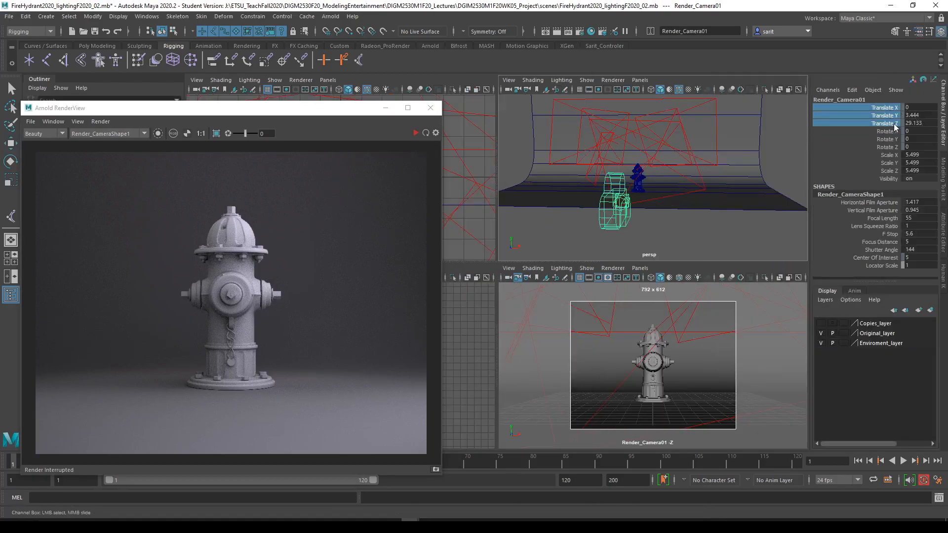
{"action": "right_click", "coordinate": [894, 126]}
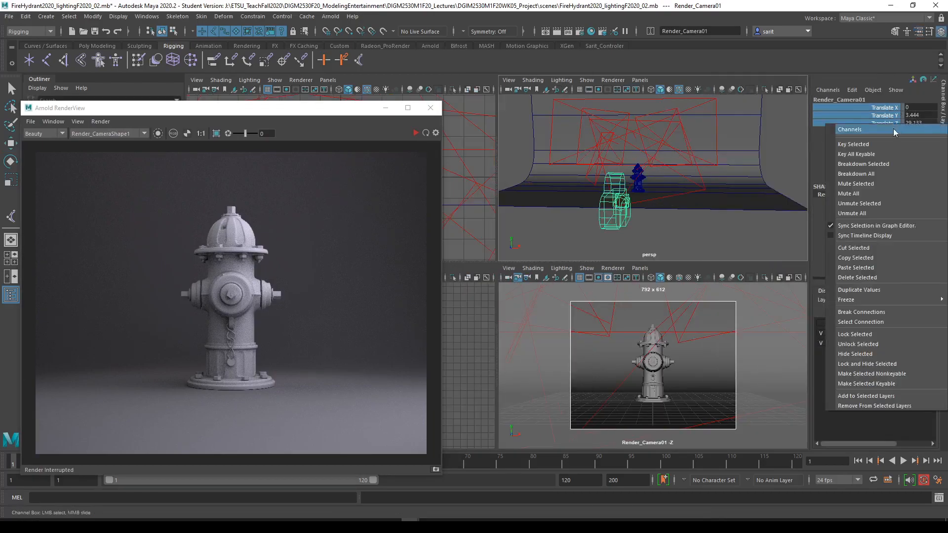
{"action": "left_click", "coordinate": [856, 344]}
{"action": "key", "text": "w"}
{"action": "left_click_drag", "start_coordinate": [612, 217], "coordinate": [620, 209]}
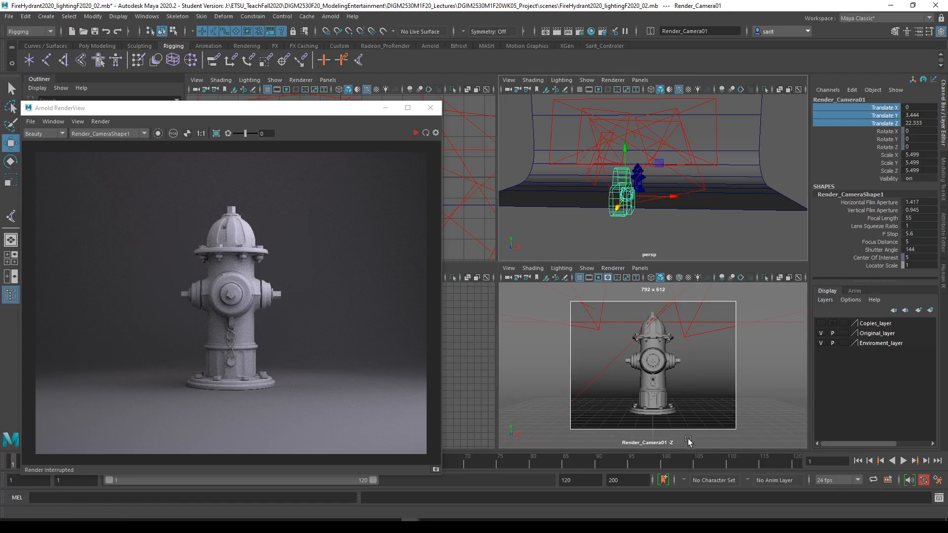
Render the closer camera framing and store a snapshot of the result
{"action": "left_click", "coordinate": [415, 133]}
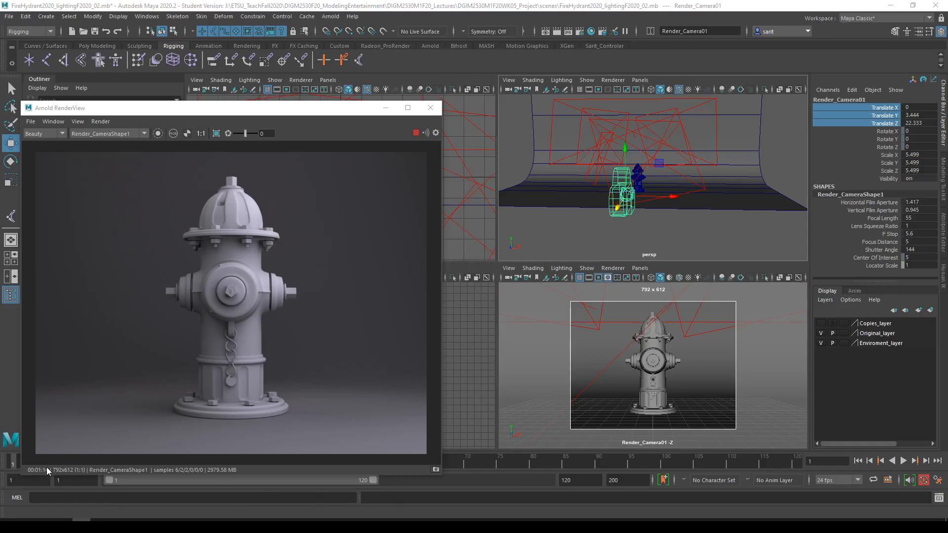
{"action": "left_click", "coordinate": [436, 470]}
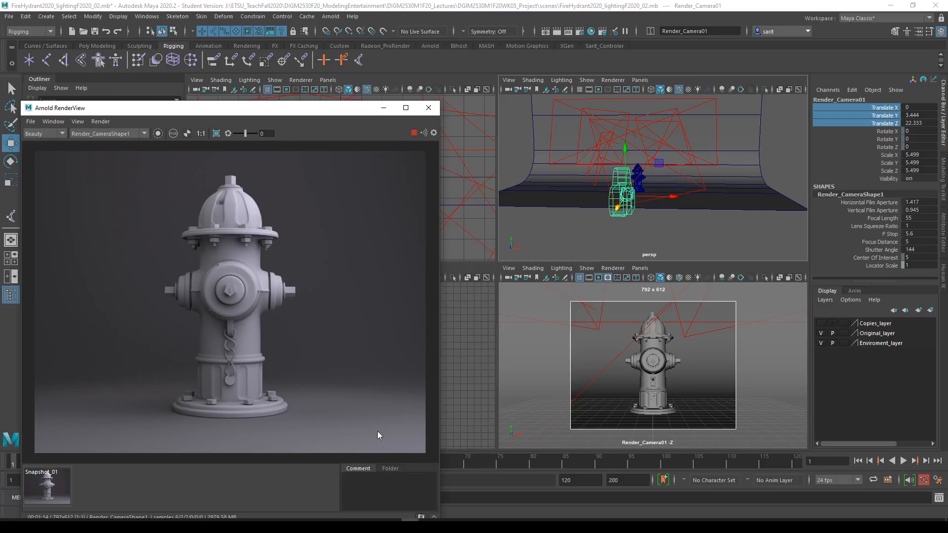
{"action": "left_click_drag", "start_coordinate": [272, 111], "coordinate": [309, 105]}
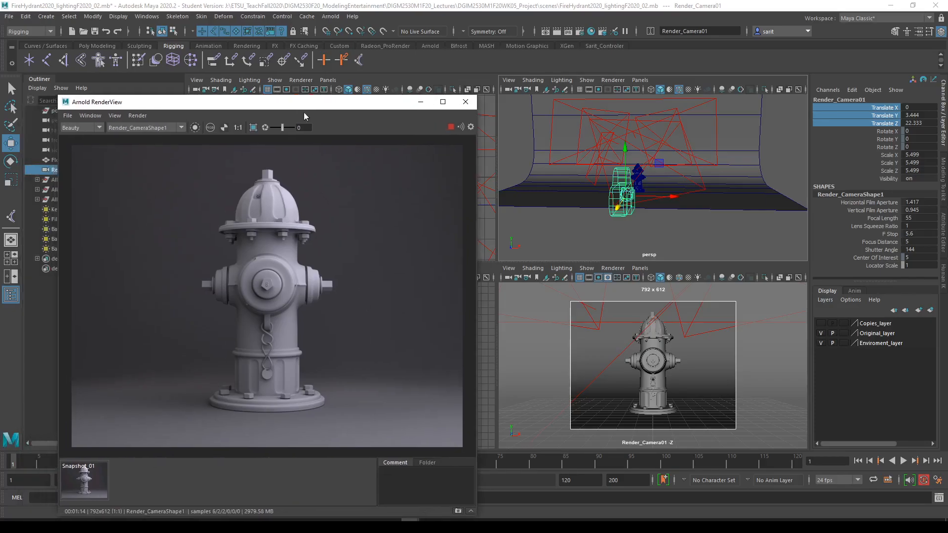
Choose the Apply Color Management setting in the render view's Save Image Options and close the dialog
{"action": "left_click", "coordinate": [67, 116]}
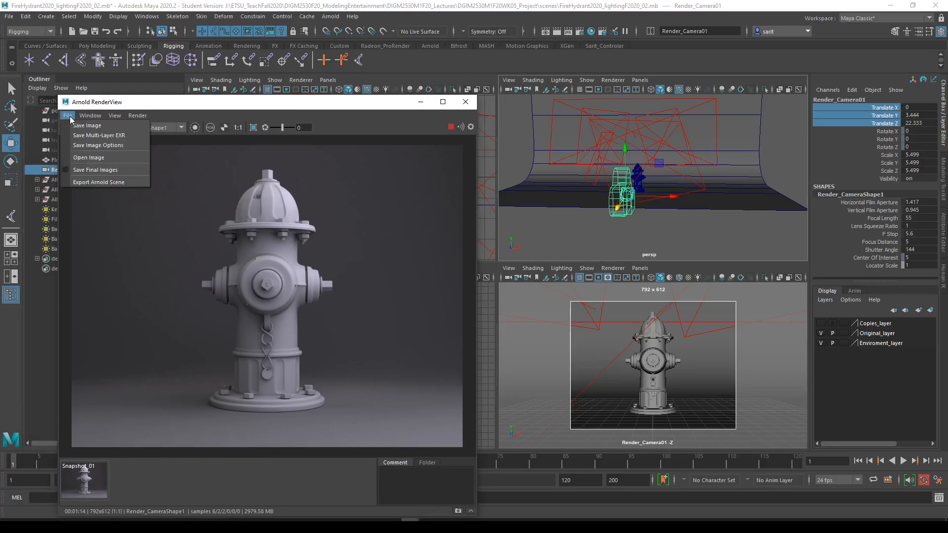
{"action": "left_click", "coordinate": [88, 146]}
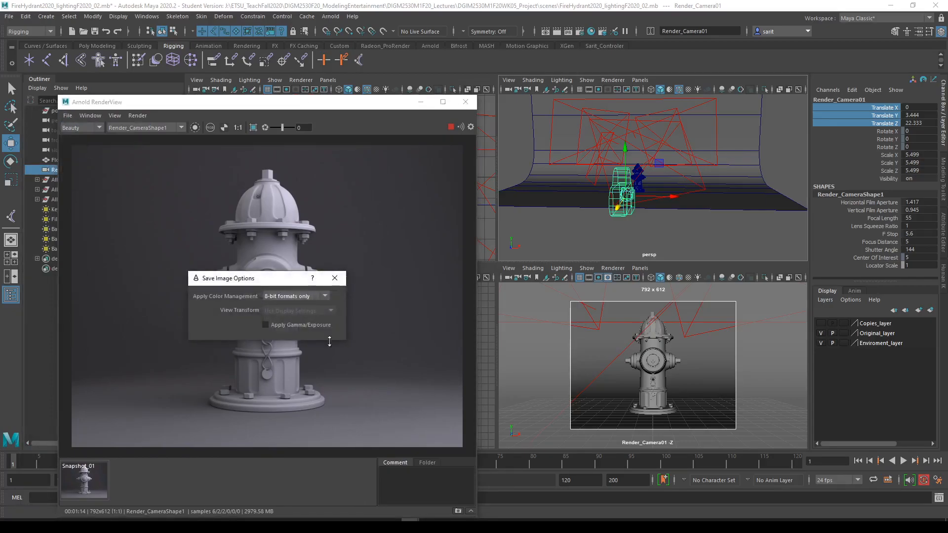
{"action": "left_click", "coordinate": [317, 295]}
{"action": "left_click", "coordinate": [301, 316]}
{"action": "left_click", "coordinate": [335, 278]}
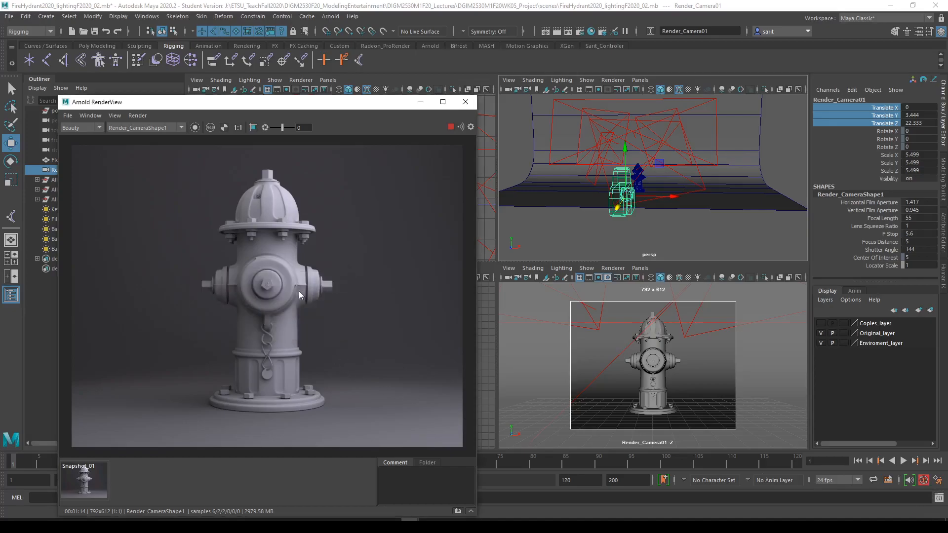
Enable Color Management in Maya's Color Management preferences
{"action": "left_click", "coordinate": [937, 480]}
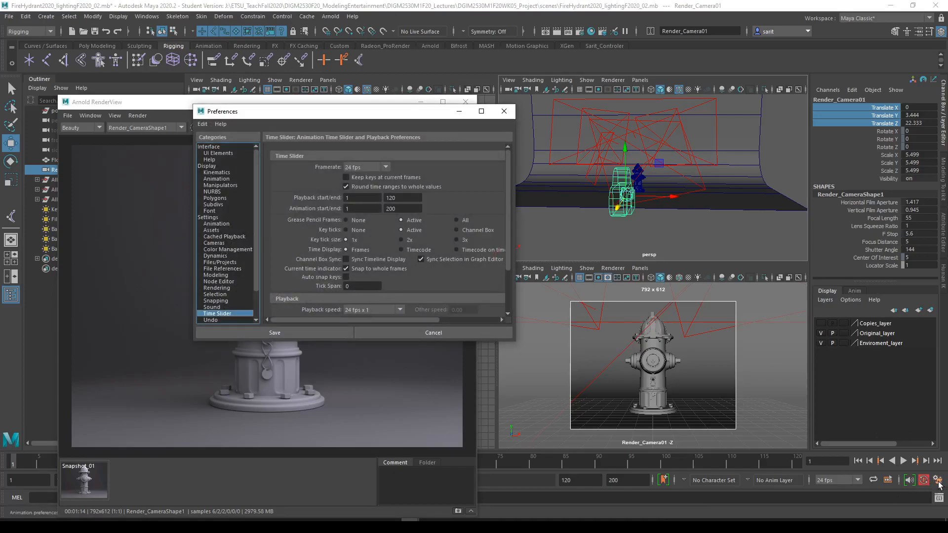
{"action": "left_click", "coordinate": [504, 111]}
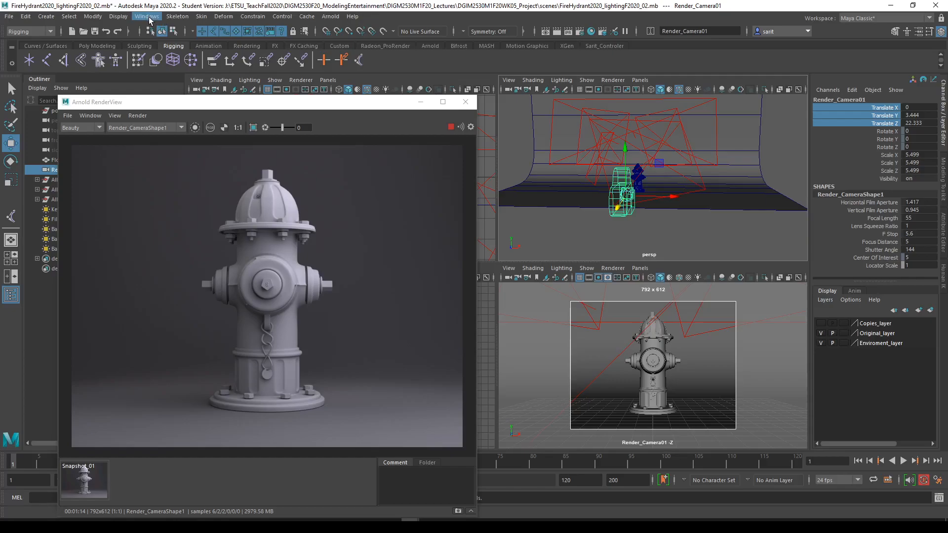
{"action": "left_click", "coordinate": [150, 19]}
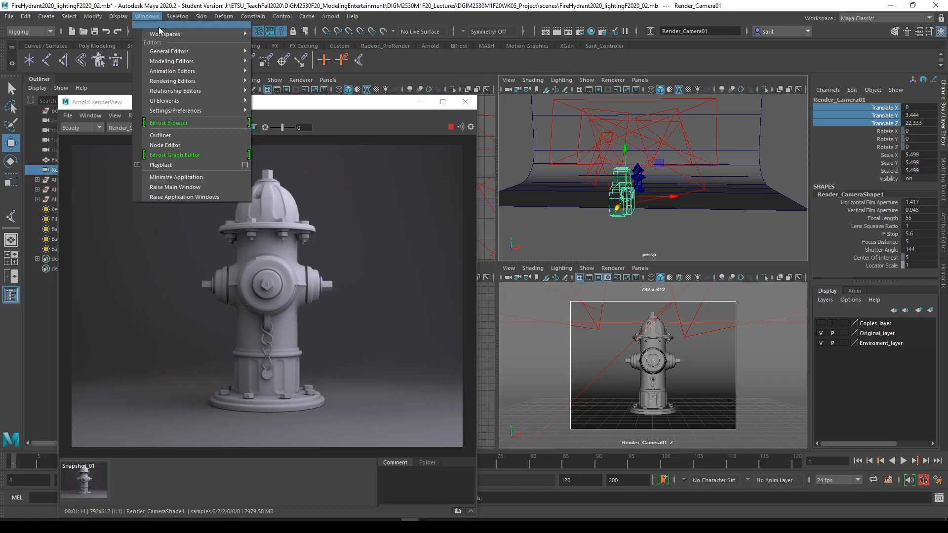
{"action": "mouse_move", "coordinate": [181, 112]}
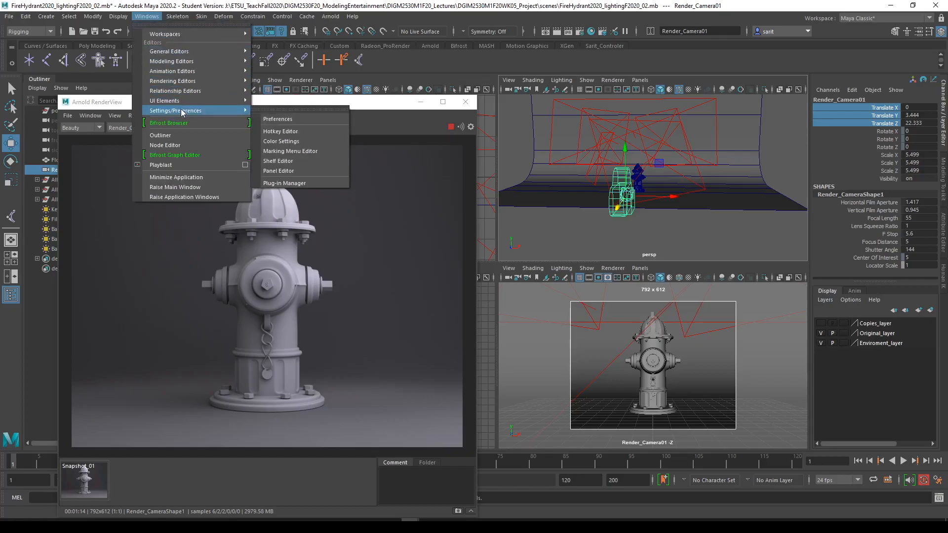
{"action": "left_click", "coordinate": [286, 119]}
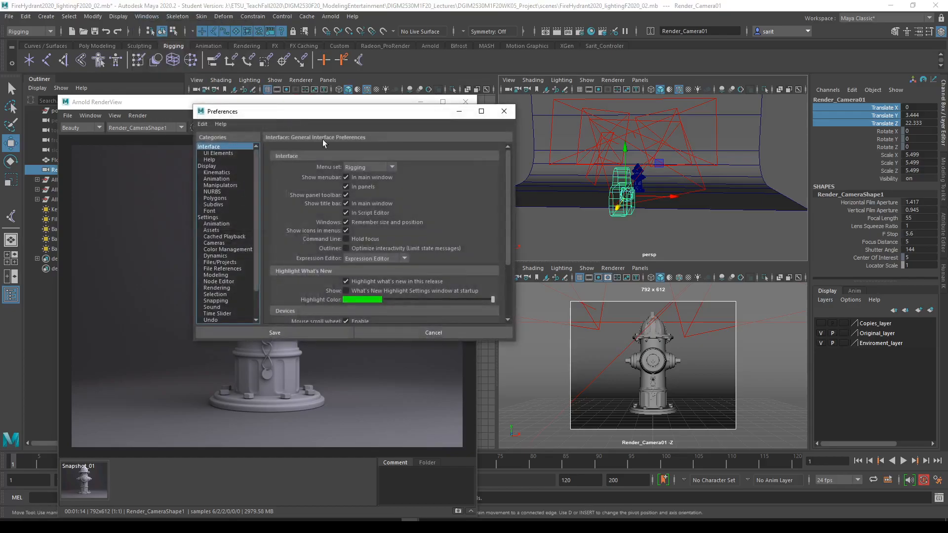
{"action": "left_click", "coordinate": [233, 250]}
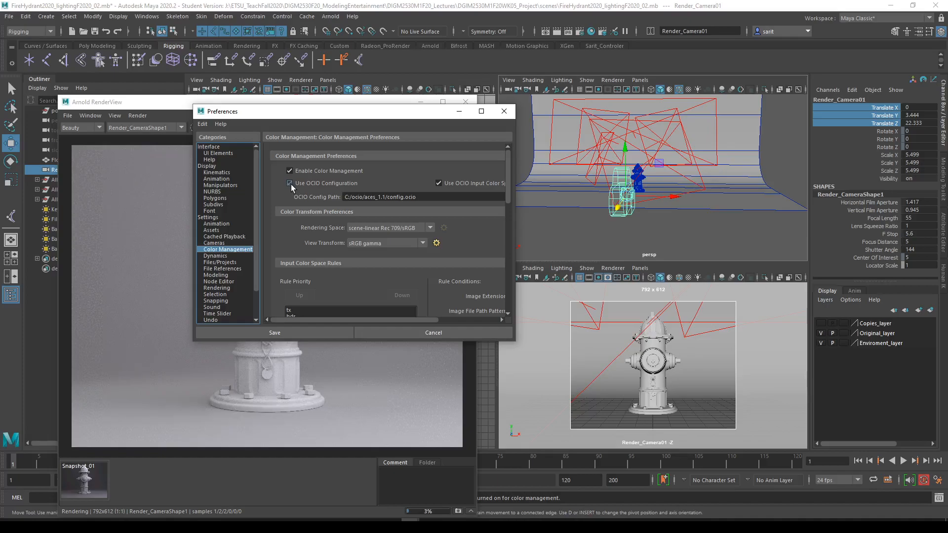
Try to turn on Use OCIO Configuration, check the Rendering Space choices, and close the Preferences
{"action": "left_click", "coordinate": [291, 184]}
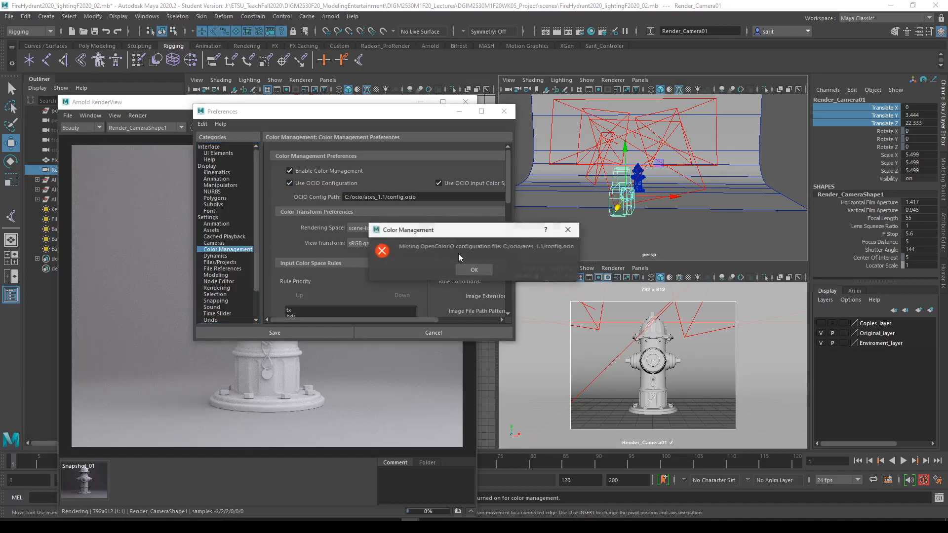
{"action": "left_click", "coordinate": [568, 229]}
{"action": "left_click", "coordinate": [430, 228]}
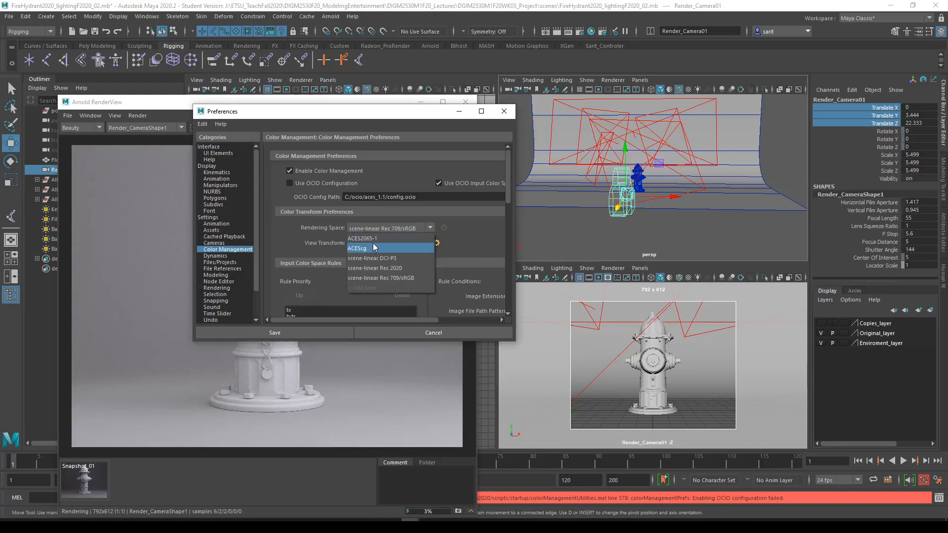
{"action": "left_click", "coordinate": [505, 234]}
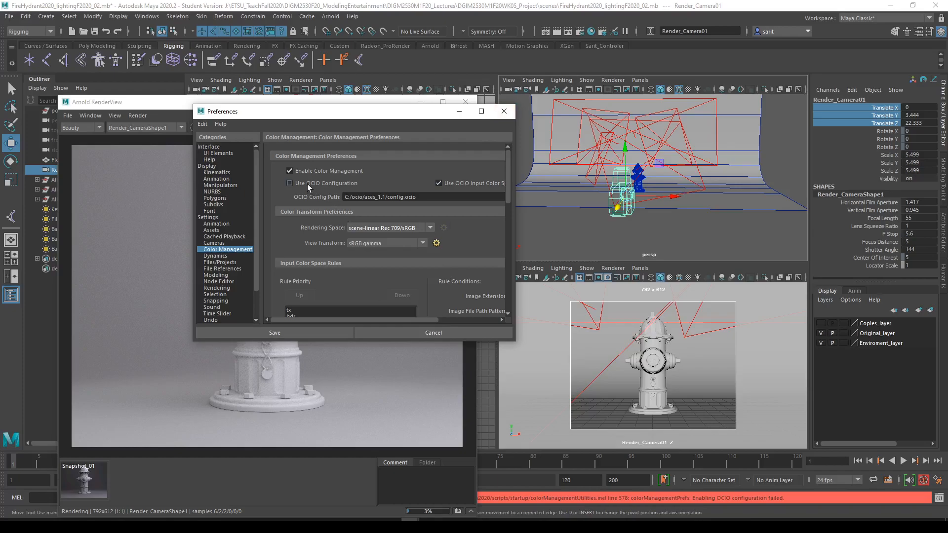
{"action": "left_click", "coordinate": [504, 111]}
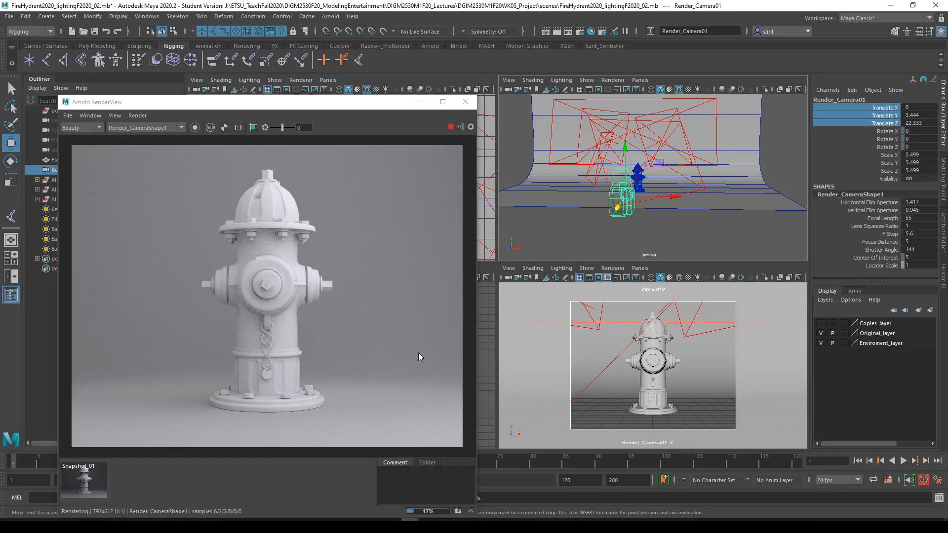
Set Apply Color Management to Disabled in the render view's Save Image Options, leaving View Transform on Use Display Settings
{"action": "left_click", "coordinate": [68, 115]}
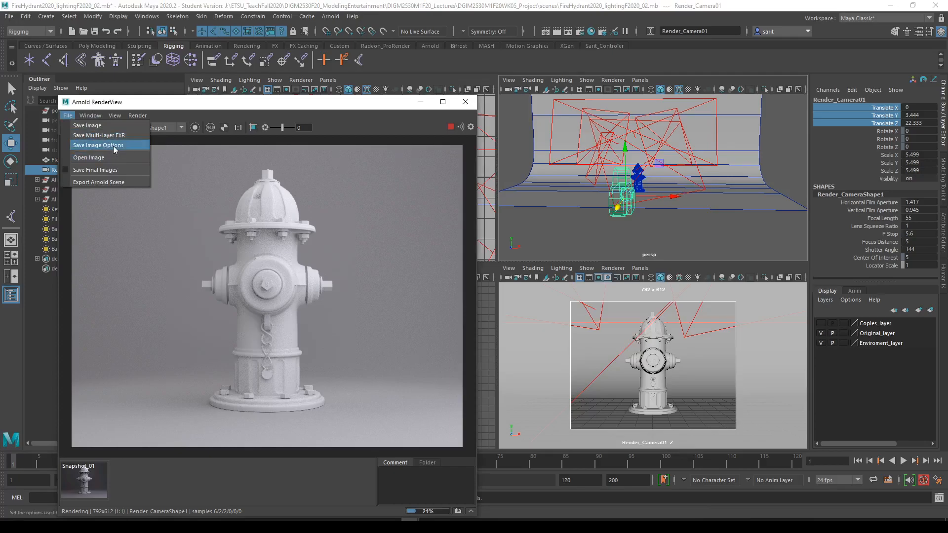
{"action": "left_click", "coordinate": [114, 146]}
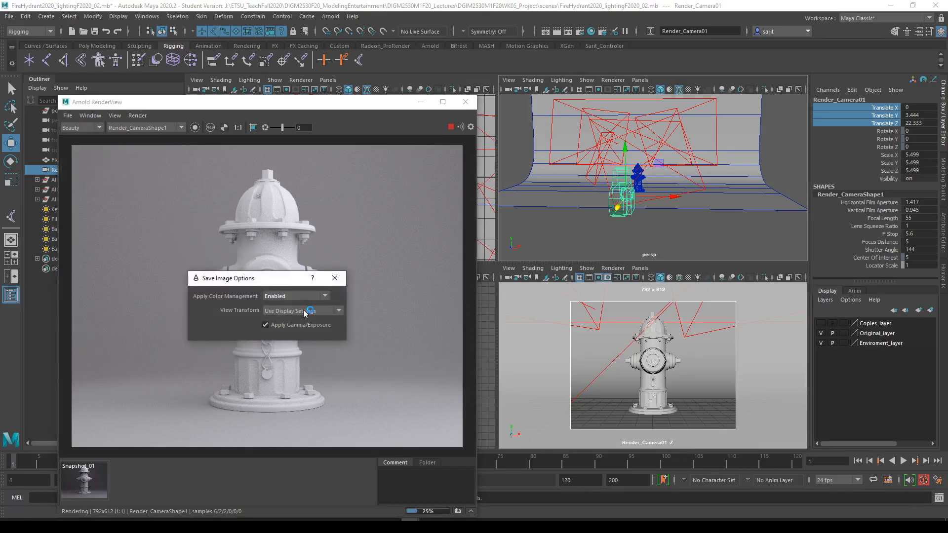
{"action": "left_click", "coordinate": [304, 311]}
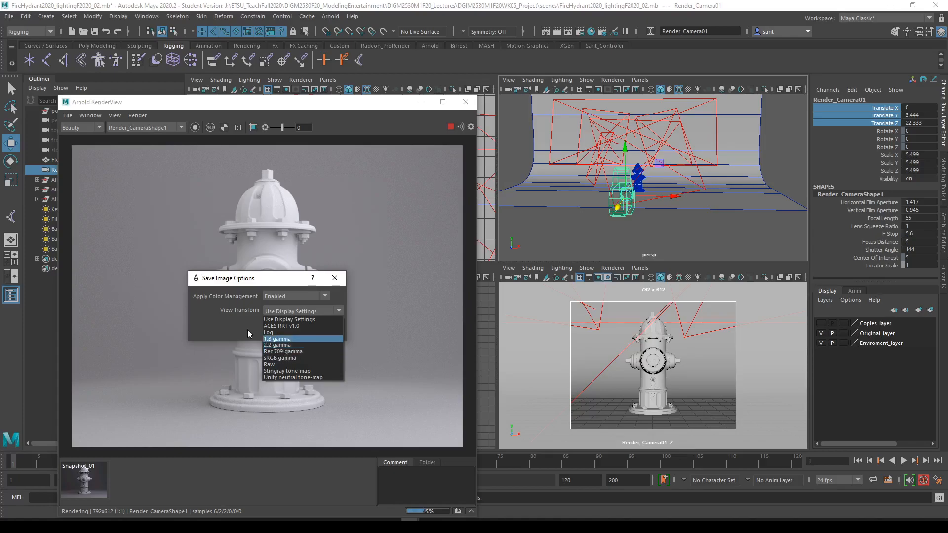
{"action": "left_click", "coordinate": [269, 320]}
{"action": "left_click", "coordinate": [320, 296]}
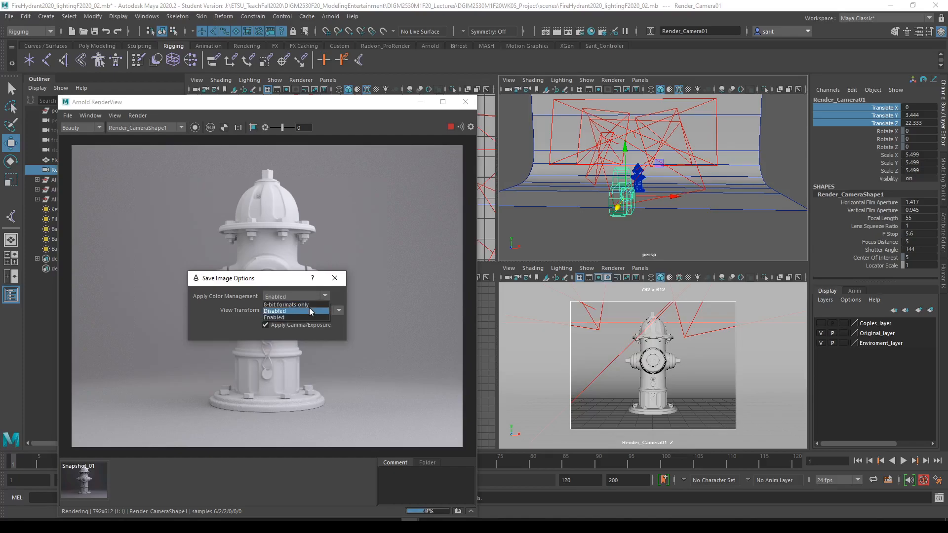
{"action": "left_click", "coordinate": [307, 312]}
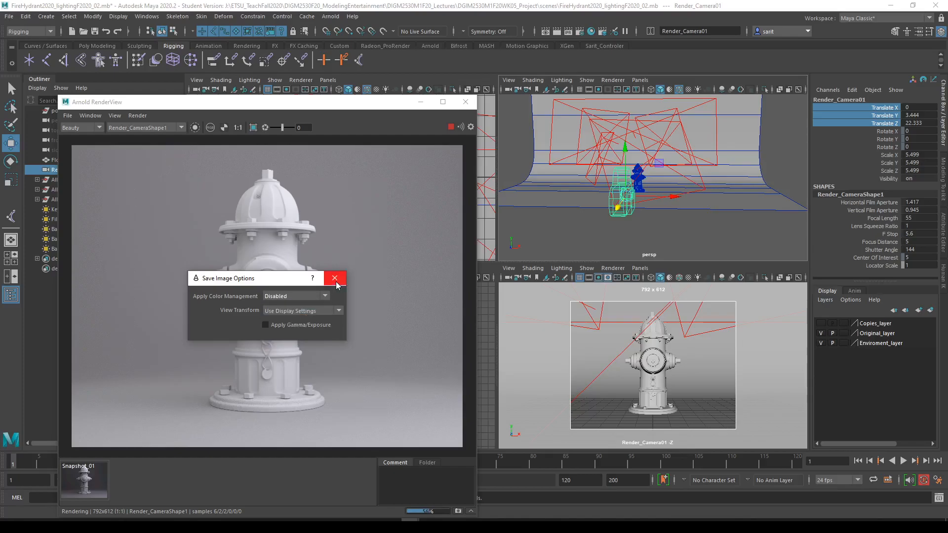
{"action": "left_click", "coordinate": [322, 296]}
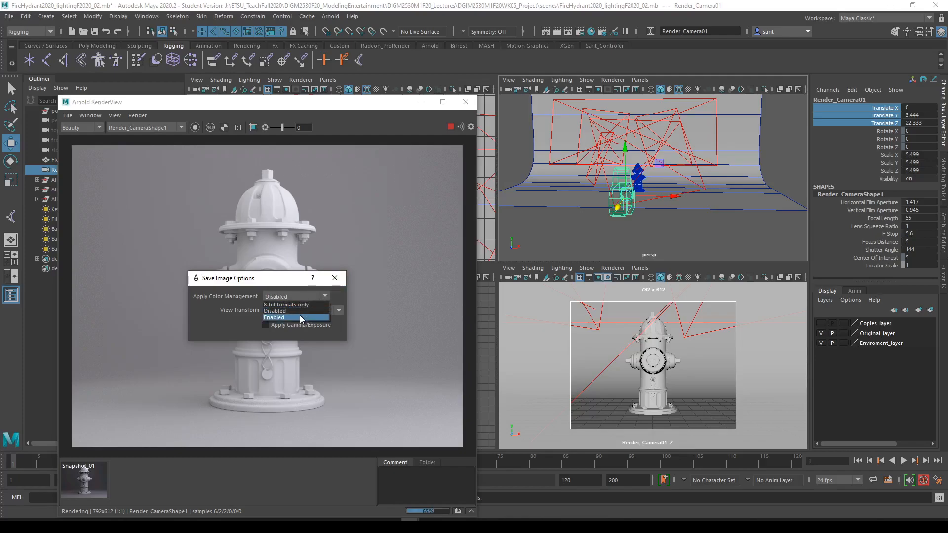
{"action": "left_click", "coordinate": [298, 311]}
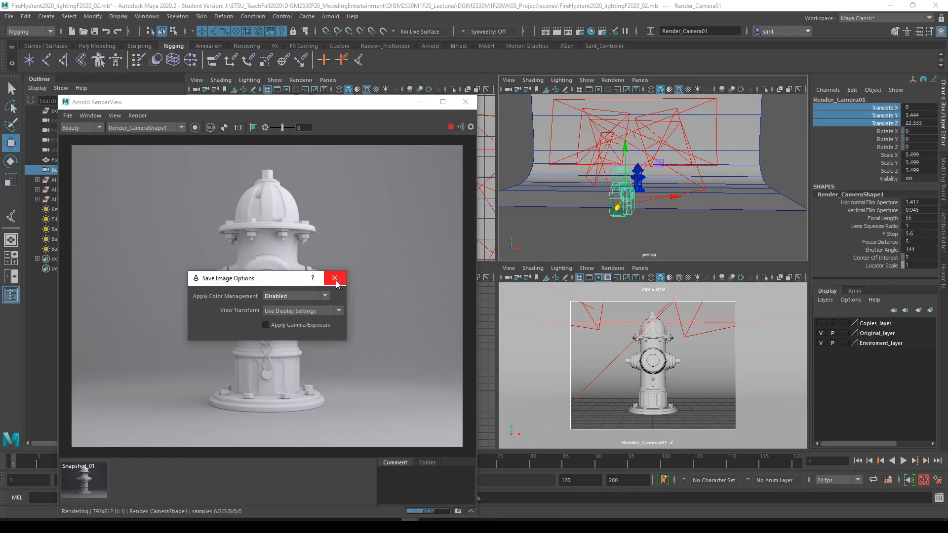
{"action": "left_click", "coordinate": [335, 279]}
Turn off Enable Color Management in the Color Management preferences and save the preferences
{"action": "left_click", "coordinate": [938, 480]}
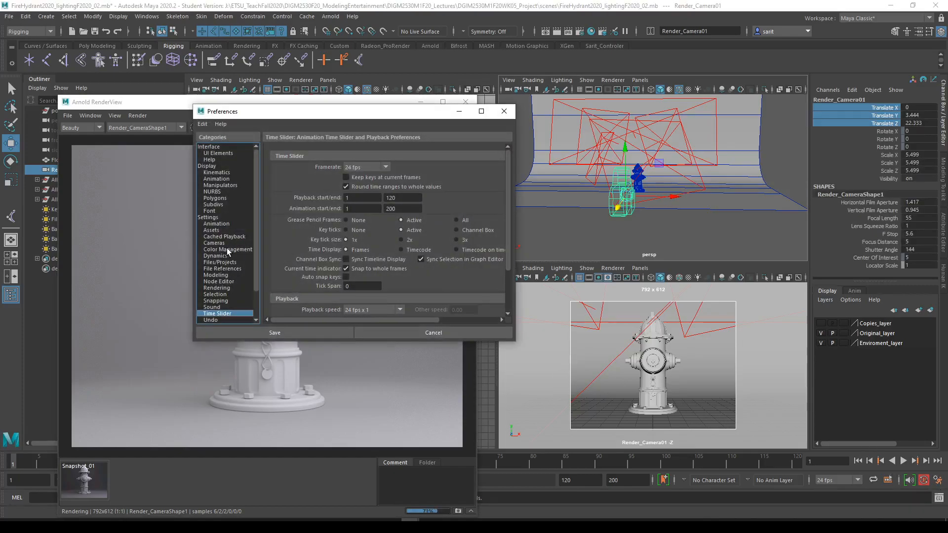
{"action": "left_click", "coordinate": [225, 250]}
{"action": "left_click", "coordinate": [290, 170]}
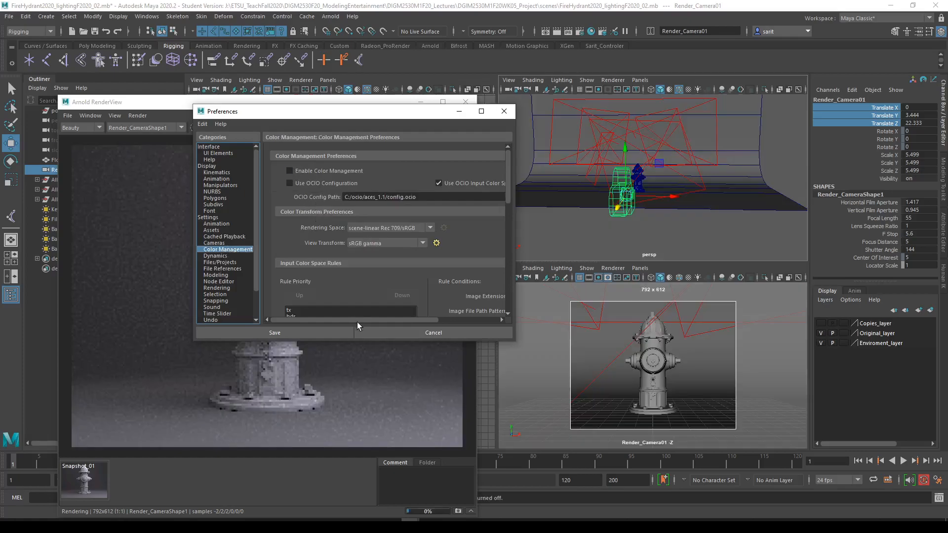
{"action": "left_click", "coordinate": [306, 332]}
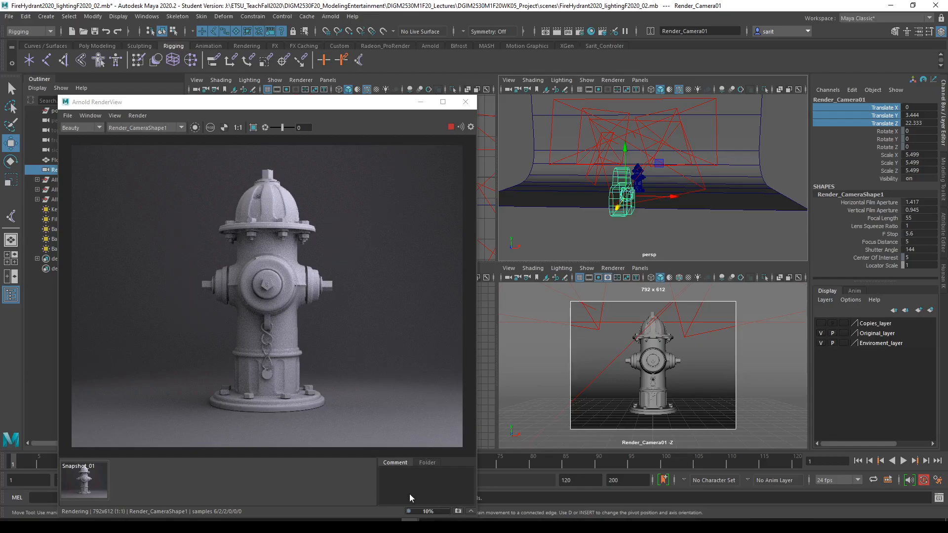
Save the stored snapshot of the front view as Render01 in the project's images folder
{"action": "left_click", "coordinate": [83, 484]}
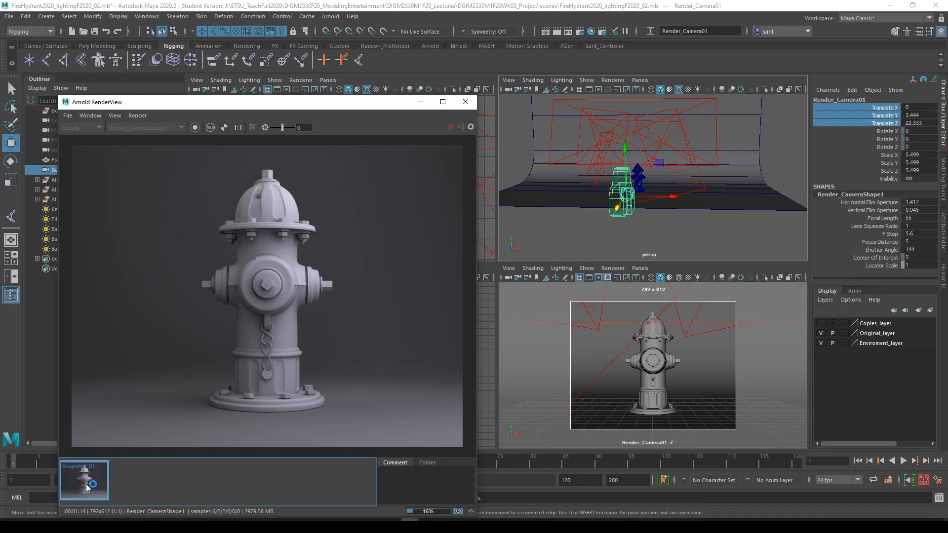
{"action": "left_click", "coordinate": [67, 115]}
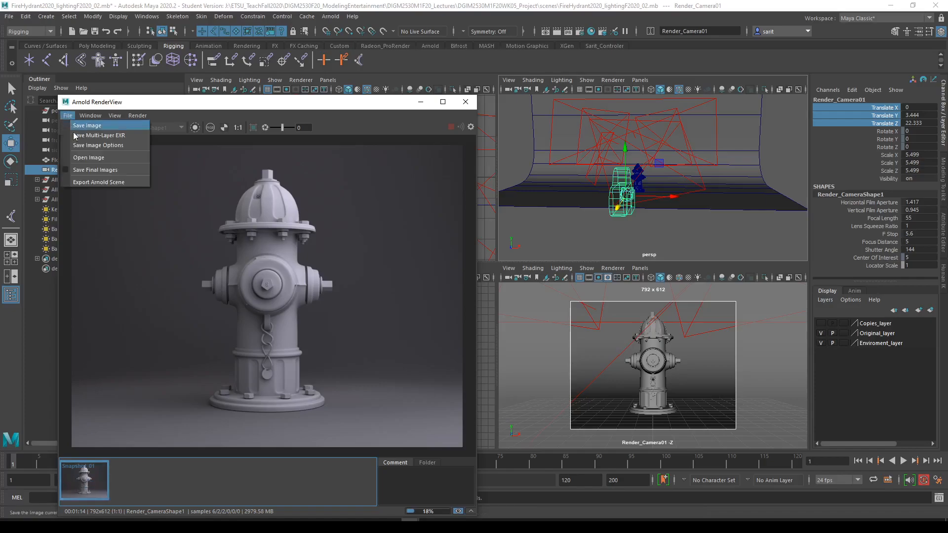
{"action": "left_click", "coordinate": [77, 135]}
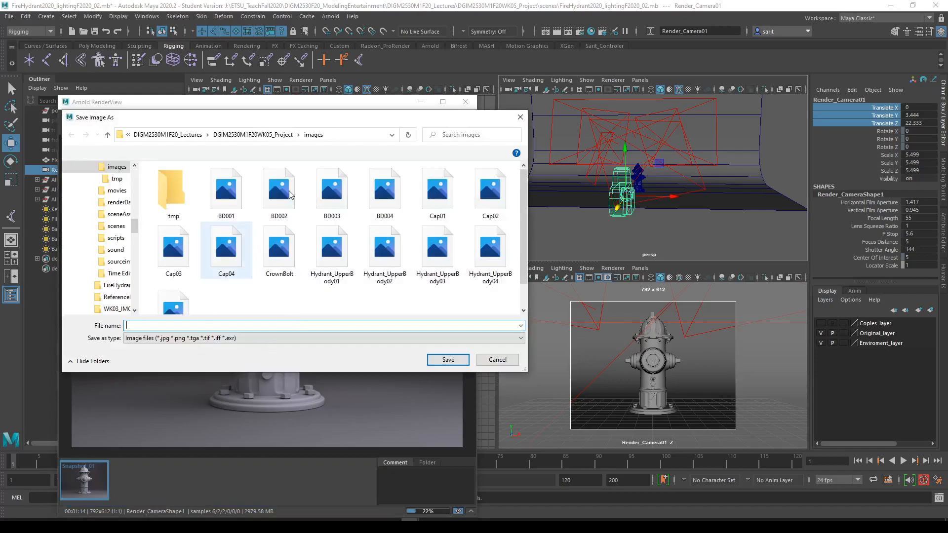
{"action": "left_click", "coordinate": [163, 339]}
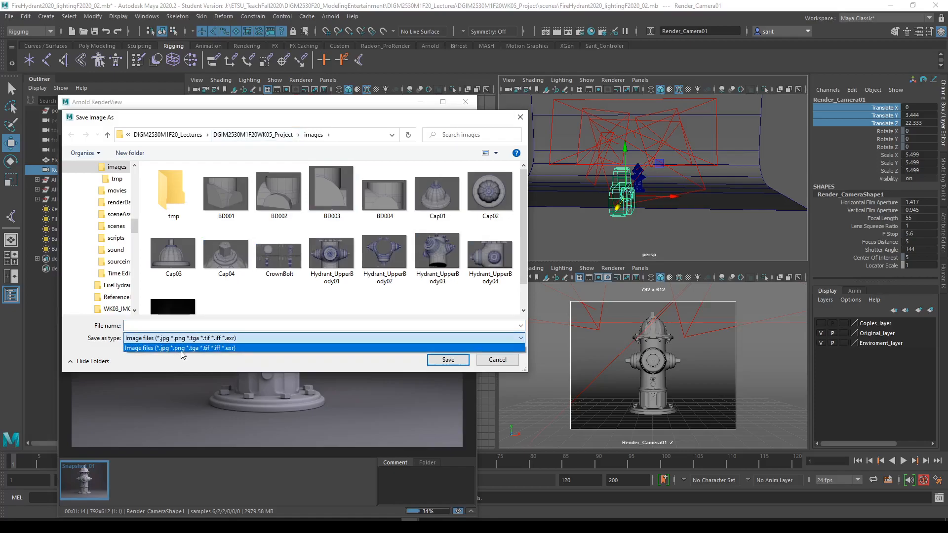
{"action": "left_click", "coordinate": [168, 326]}
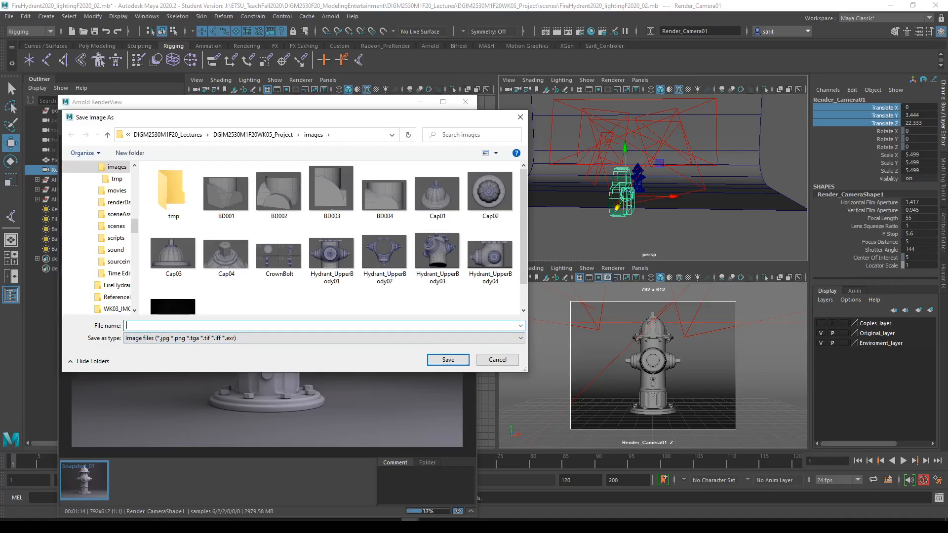
{"action": "type", "text": "Sho"}
{"action": "key", "text": "BackSpace"}
{"action": "key", "text": "BackSpace"}
{"action": "type", "text": "Render01"}
{"action": "key", "text": "Return"}
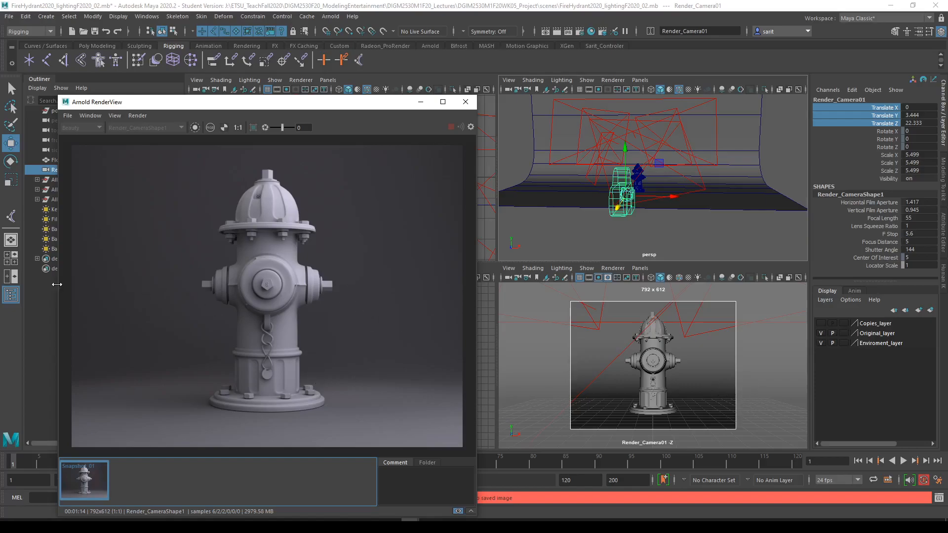
Rotate AllHyDrant_group1 about its Y axis to about -25.2 degrees so the hydrant stands at an angle to the camera
{"action": "left_click_drag", "start_coordinate": [706, 239], "coordinate": [682, 248], "text": "alt"}
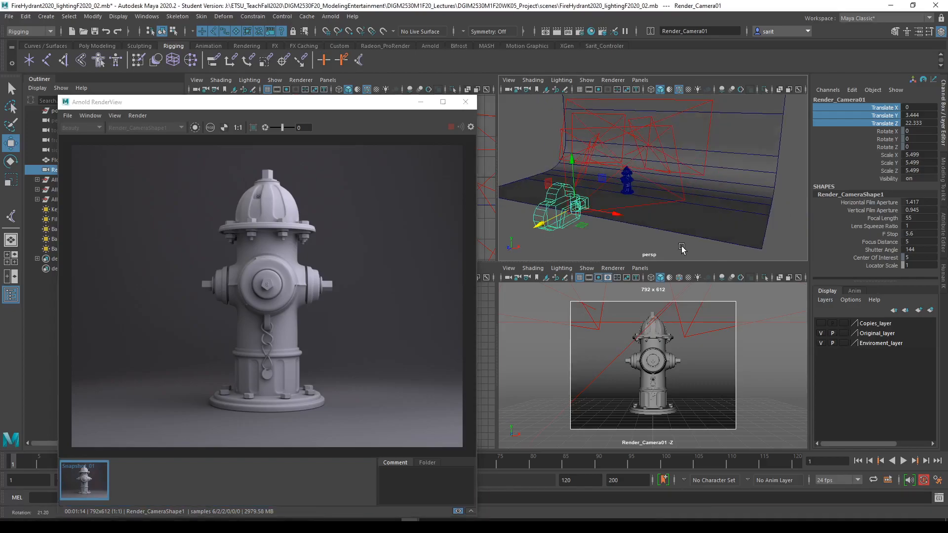
{"action": "left_click_drag", "start_coordinate": [234, 101], "coordinate": [349, 105]}
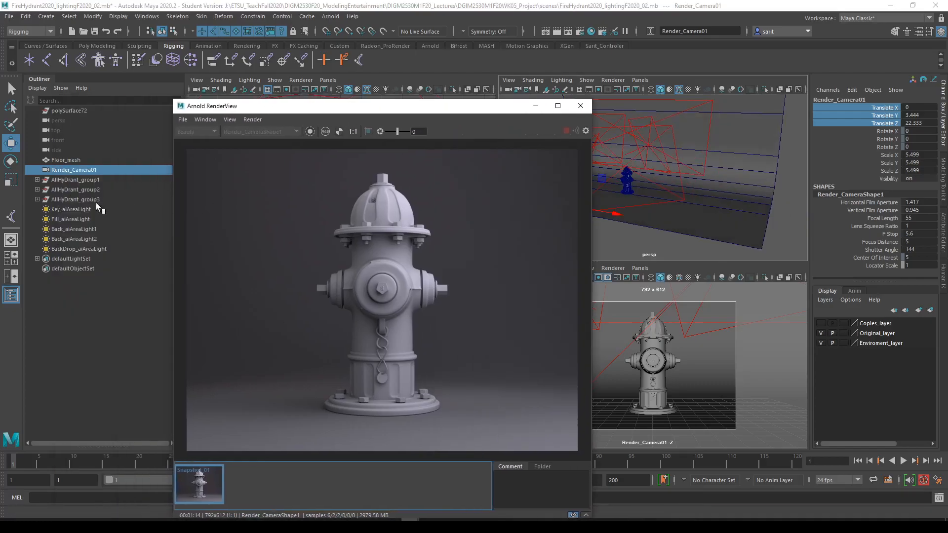
{"action": "left_click", "coordinate": [83, 180]}
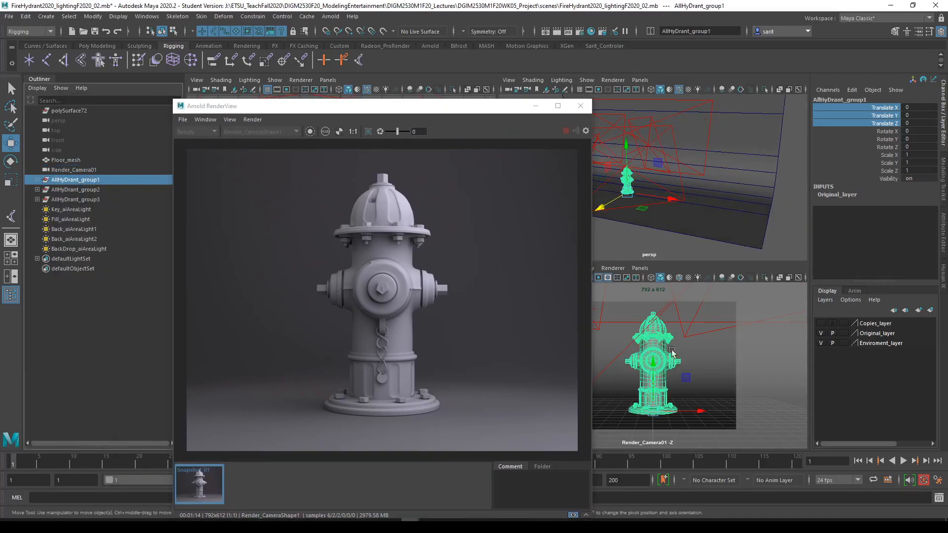
{"action": "left_click_drag", "start_coordinate": [542, 105], "coordinate": [449, 102]}
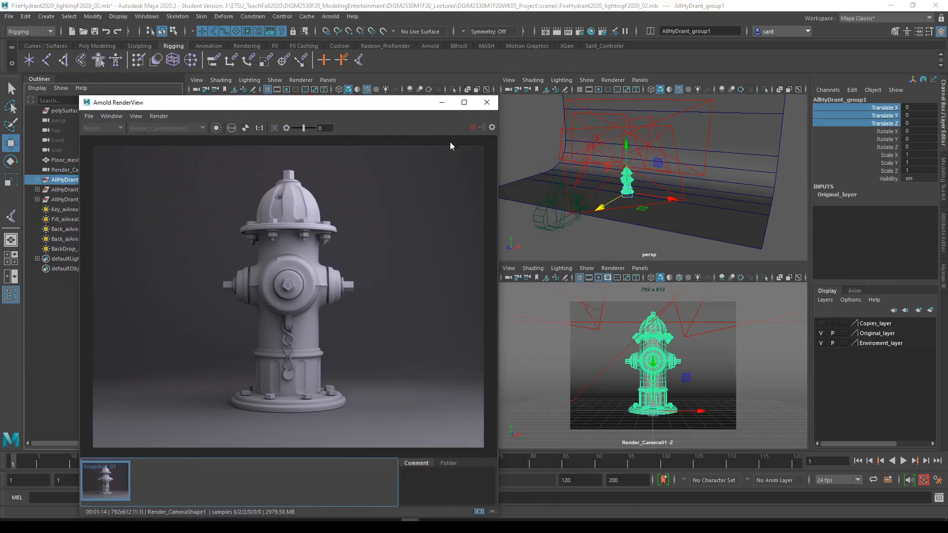
{"action": "left_click", "coordinate": [691, 379]}
{"action": "key", "text": "e"}
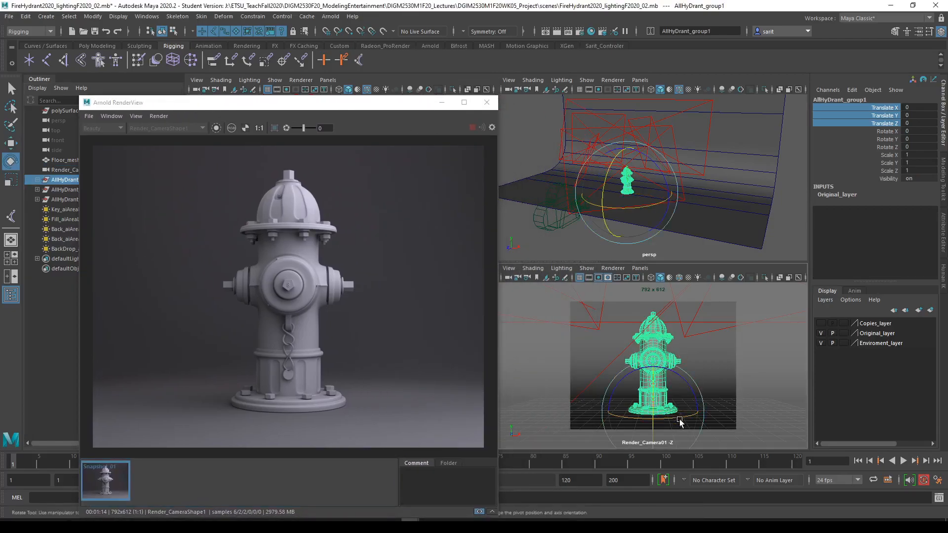
{"action": "left_click_drag", "start_coordinate": [680, 417], "coordinate": [659, 417]}
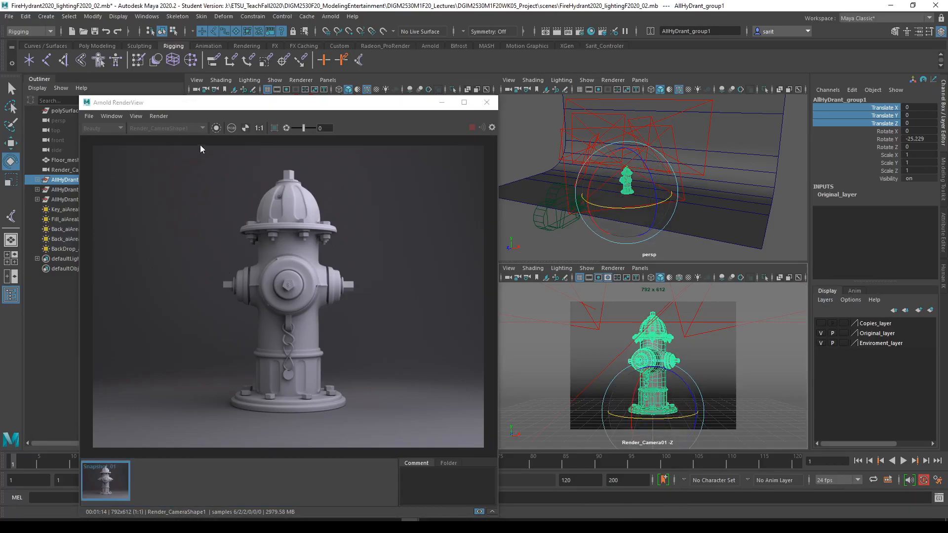
{"action": "left_click", "coordinate": [172, 491]}
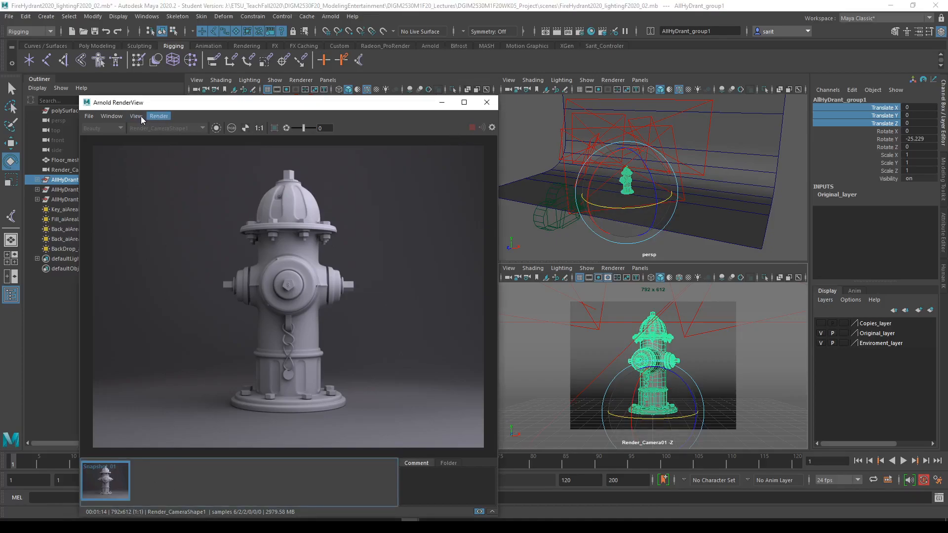
{"action": "left_click", "coordinate": [157, 116]}
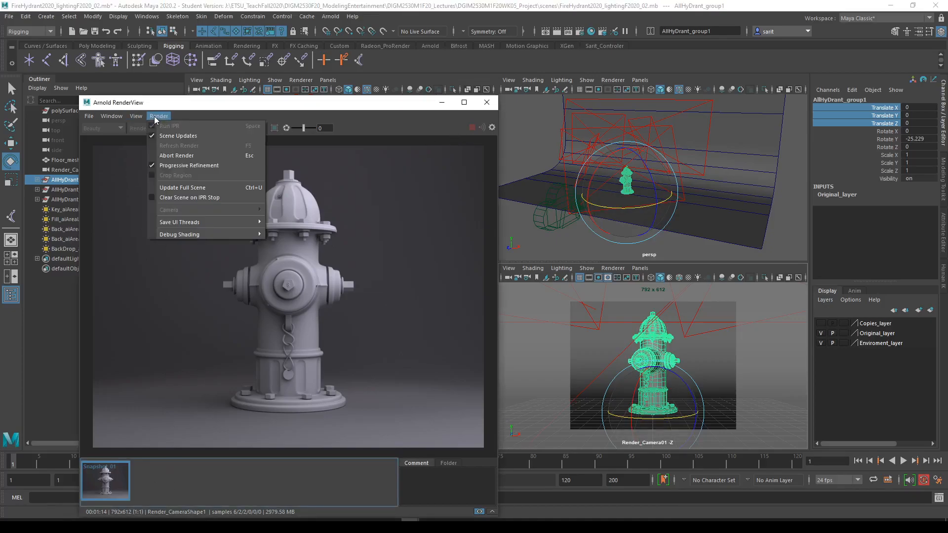
{"action": "left_click", "coordinate": [367, 118]}
{"action": "left_click", "coordinate": [409, 487]}
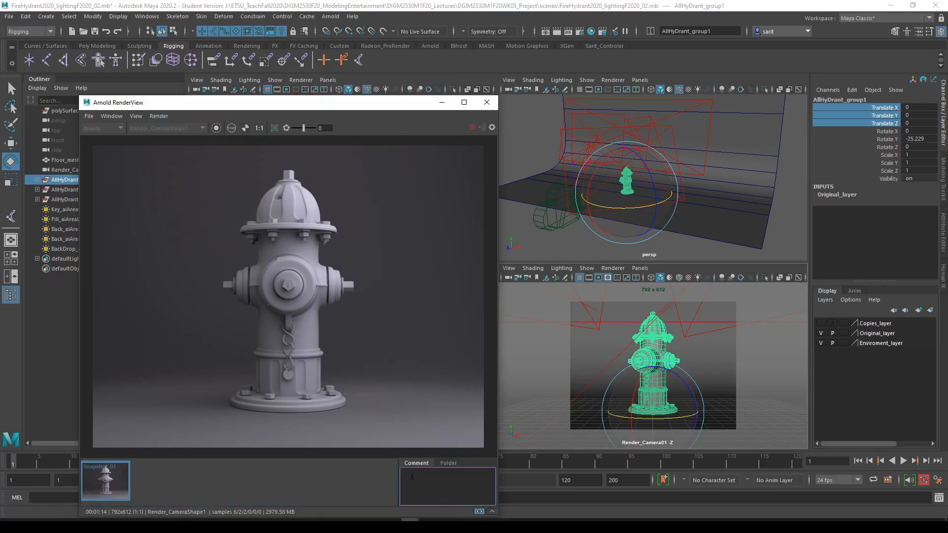
Leave the stored snapshot, try to refresh the live render by reselecting the render view's camera, and close the render view
{"action": "left_click", "coordinate": [287, 480]}
{"action": "left_click", "coordinate": [119, 486]}
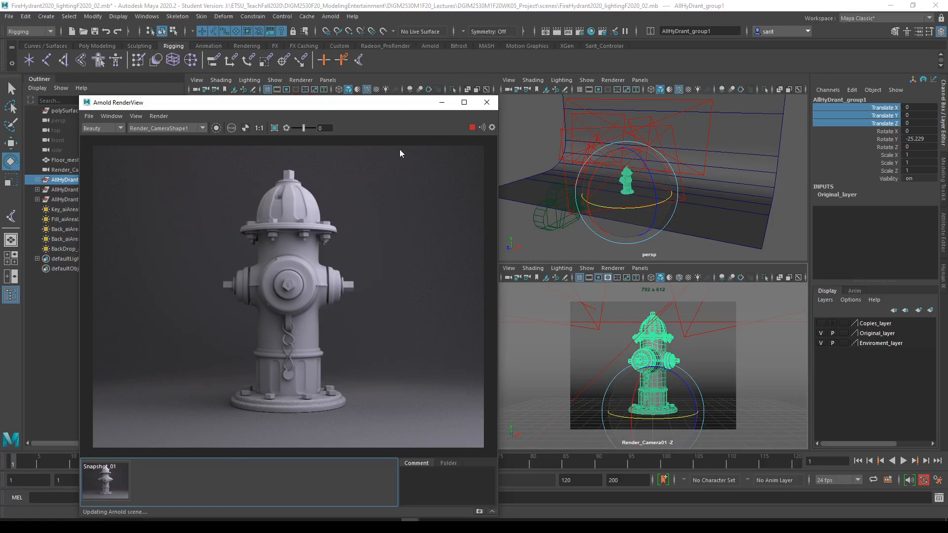
{"action": "left_click", "coordinate": [192, 130]}
{"action": "left_click", "coordinate": [193, 137]}
{"action": "left_click", "coordinate": [193, 131]}
{"action": "left_click", "coordinate": [188, 149]}
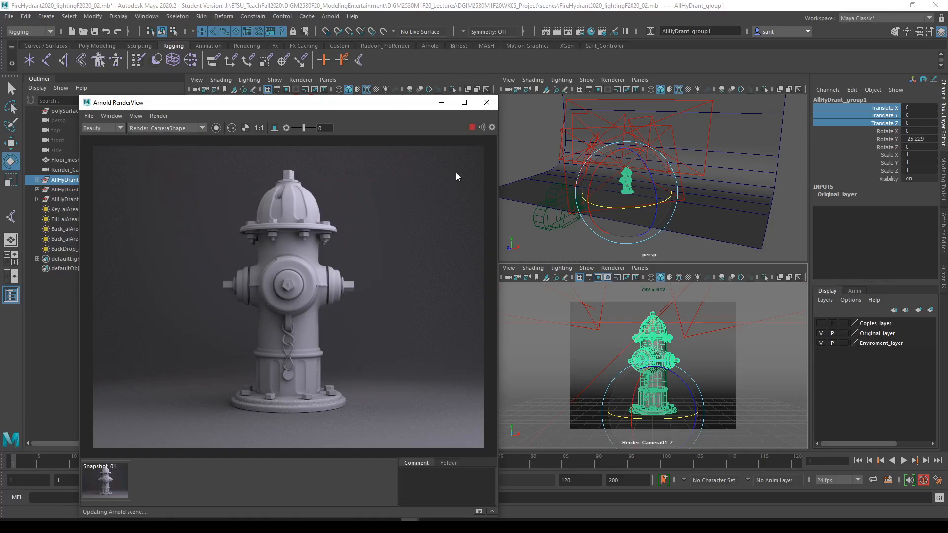
{"action": "left_click", "coordinate": [150, 128]}
{"action": "left_click", "coordinate": [147, 138]}
{"action": "left_click", "coordinate": [145, 130]}
{"action": "left_click", "coordinate": [145, 144]}
{"action": "left_click", "coordinate": [487, 103]}
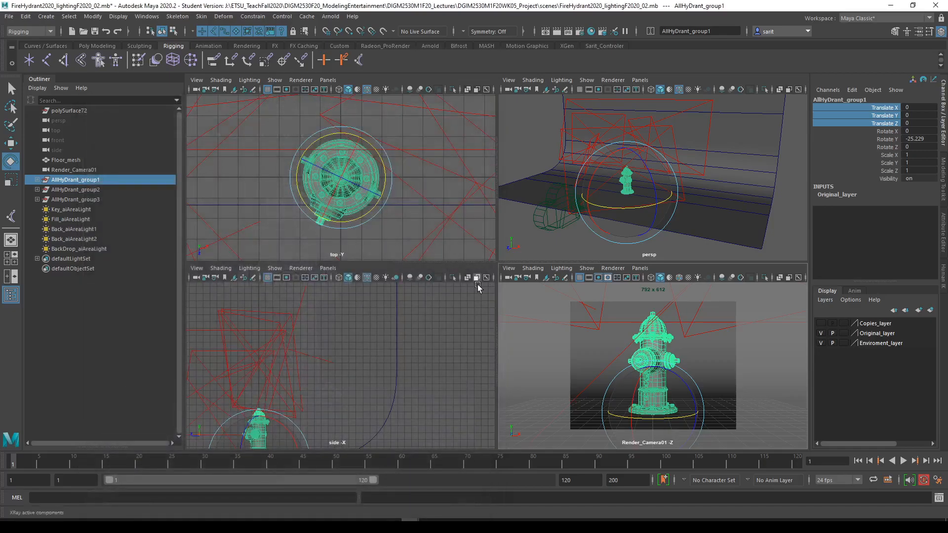
Reopen the Arnold RenderView and render the rotated hydrant through Render_CameraShape1
{"action": "left_click", "coordinate": [330, 16]}
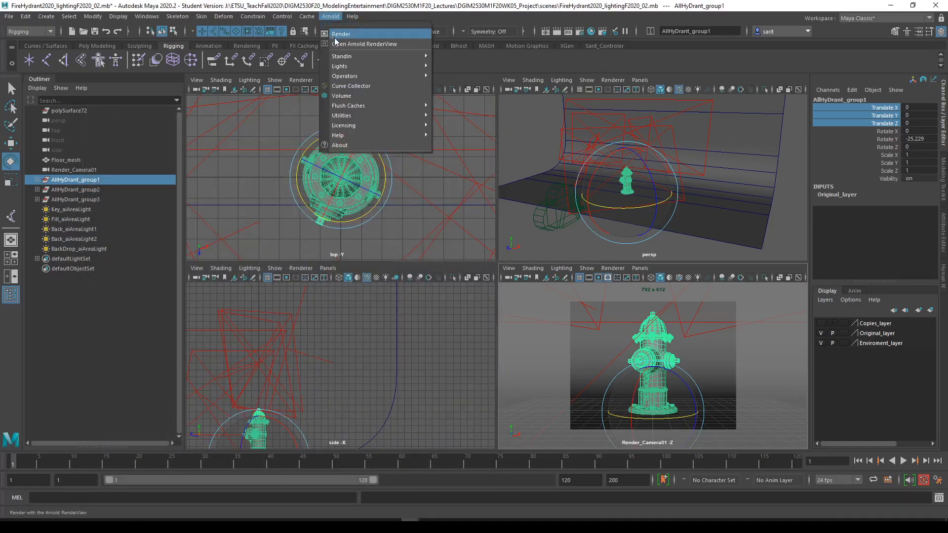
{"action": "left_click", "coordinate": [361, 43]}
{"action": "left_click", "coordinate": [170, 129]}
{"action": "left_click", "coordinate": [177, 136]}
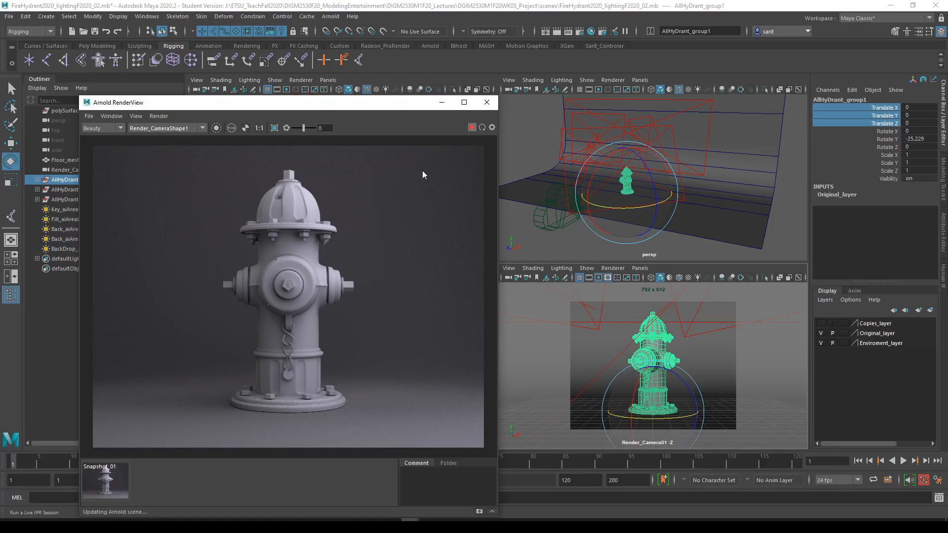
{"action": "left_click", "coordinate": [472, 127]}
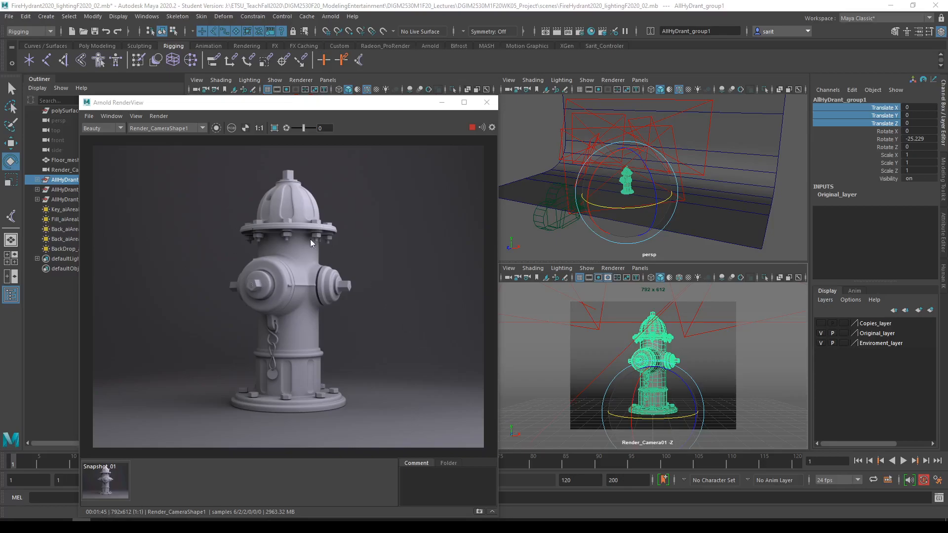
Save the rotated hydrant render as Render02 in the project's images folder
{"action": "left_click", "coordinate": [89, 116]}
{"action": "left_click", "coordinate": [108, 126]}
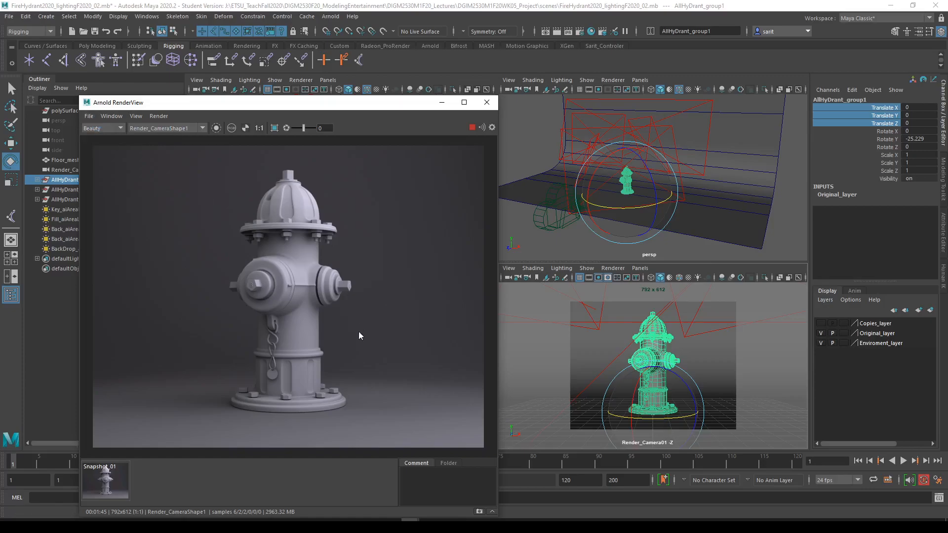
{"action": "scroll", "coordinate": [277, 315], "scroll_direction": "down", "scroll_amount": 1}
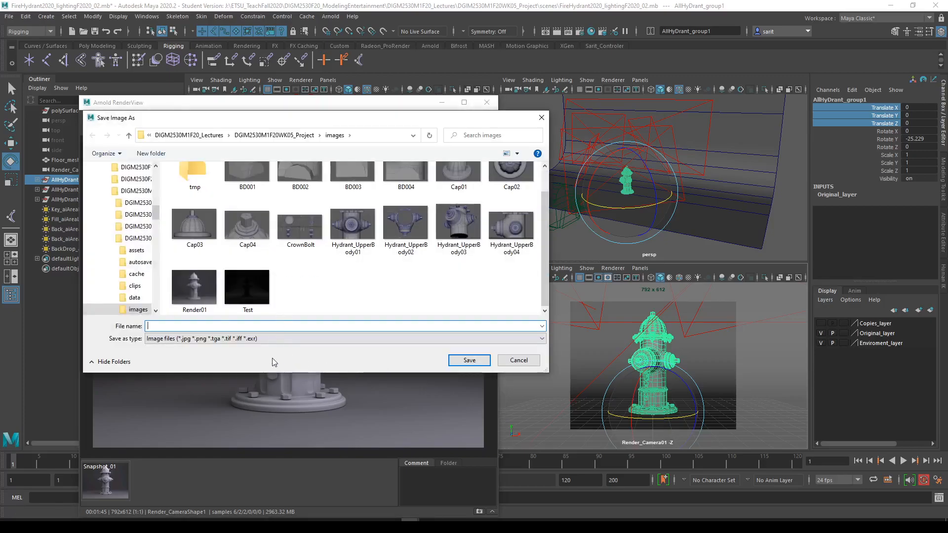
{"action": "left_click", "coordinate": [194, 288]}
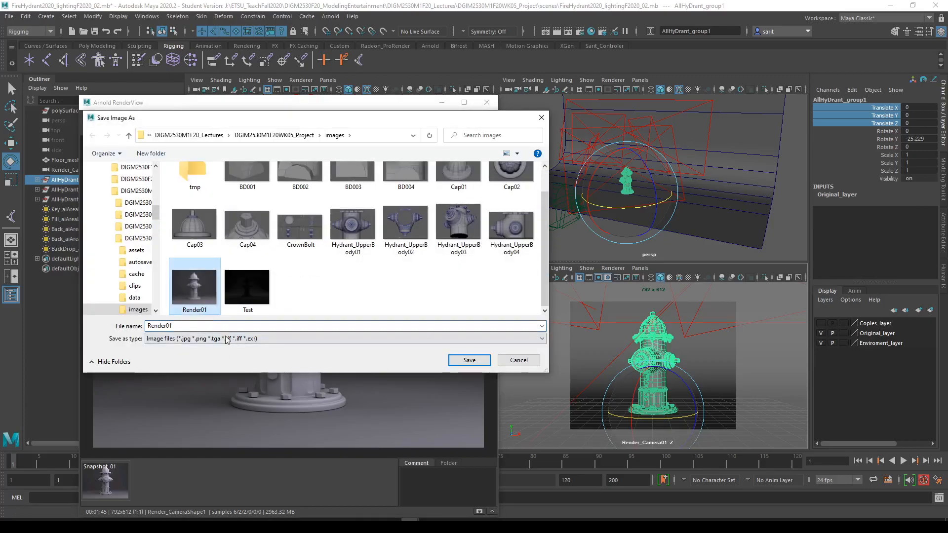
{"action": "left_click", "coordinate": [193, 328]}
{"action": "type", "text": "2"}
{"action": "key", "text": "Return"}
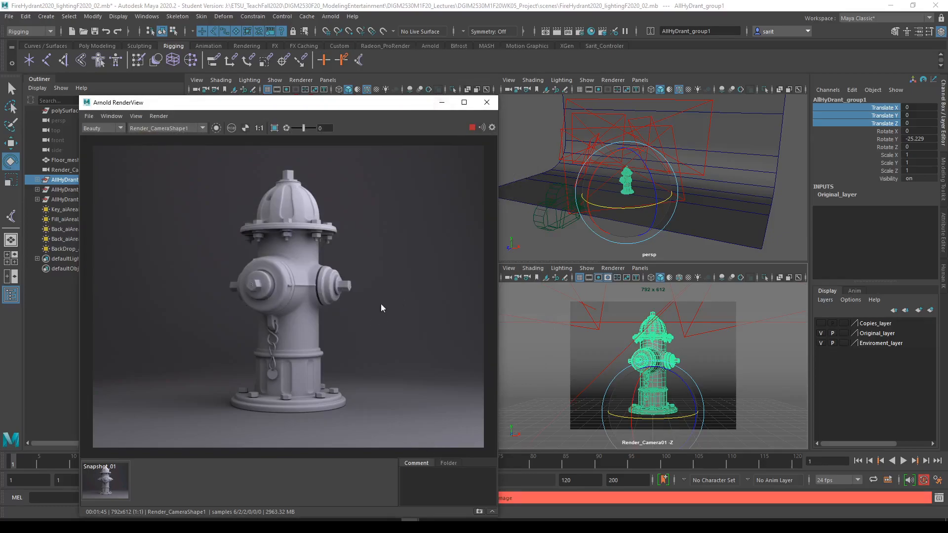
Minimize the render view, set AllHyDrant_group1's Rotate Y to 0, and make Copies_layer visible
{"action": "left_click", "coordinate": [442, 102]}
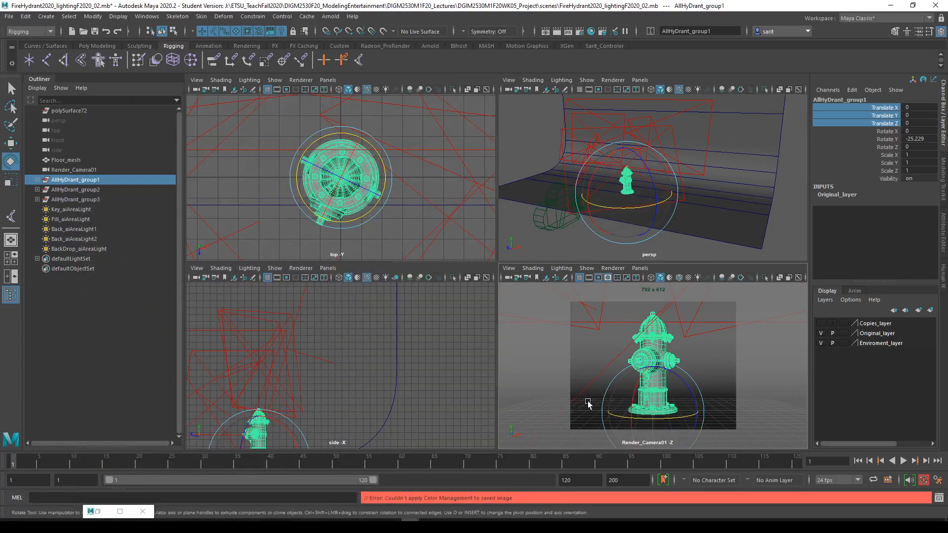
{"action": "left_click", "coordinate": [918, 139]}
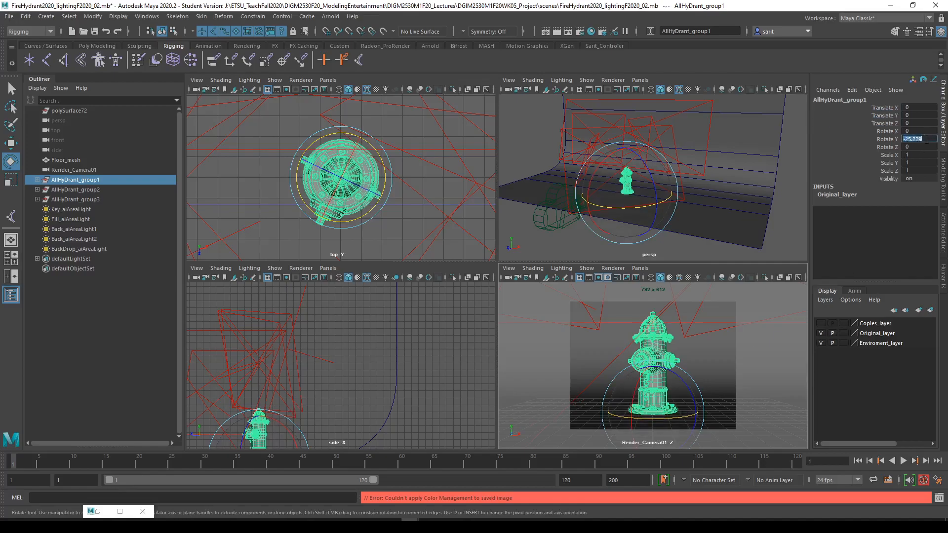
{"action": "left_click", "coordinate": [38, 180]}
{"action": "left_click", "coordinate": [38, 179]}
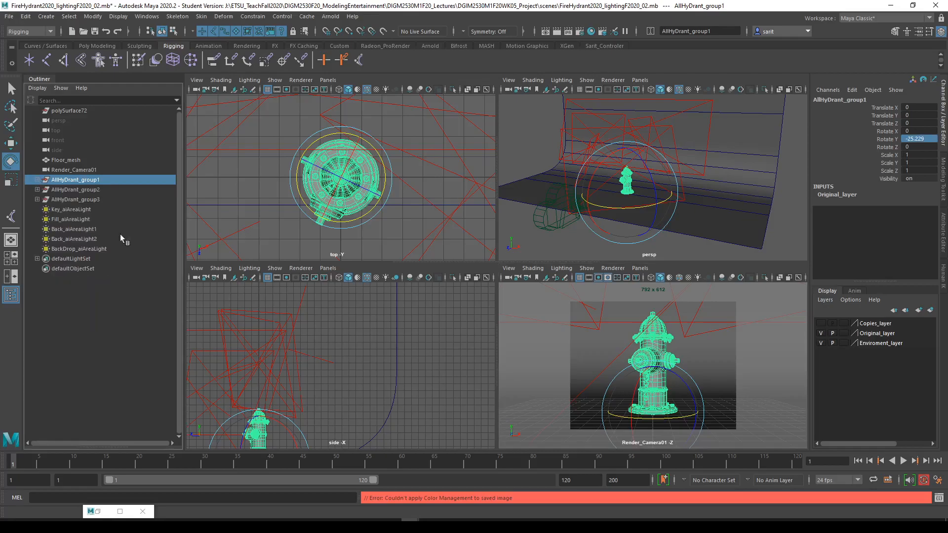
{"action": "left_click", "coordinate": [930, 138]}
{"action": "type", "text": "0"}
{"action": "key", "text": "Return"}
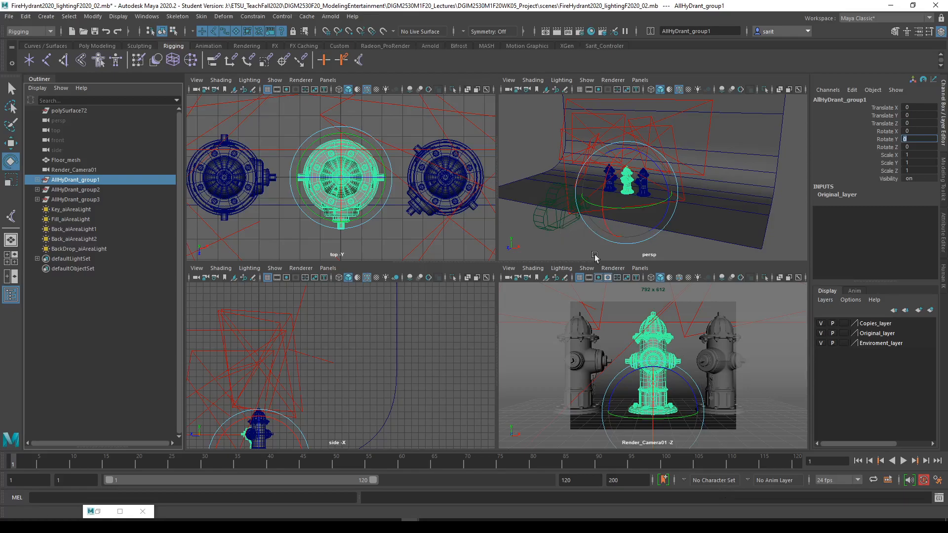
Select Render_Camera01 in the perspective view and activate the Move tool
{"action": "left_click", "coordinate": [565, 234]}
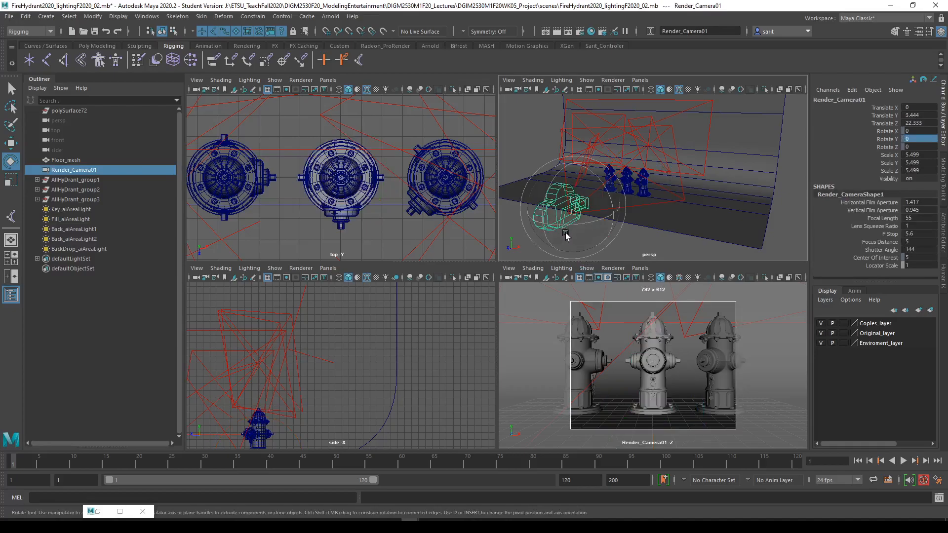
{"action": "key", "text": "q"}
{"action": "left_click", "coordinate": [452, 274]}
{"action": "key", "text": "w"}
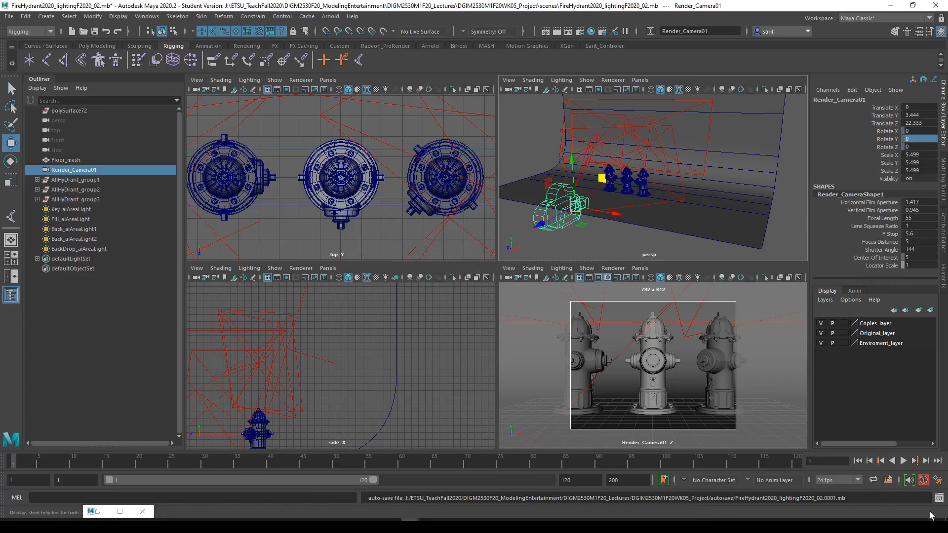
Review the AutoSave interval in the Files/Projects preferences and save the preferences
{"action": "left_click", "coordinate": [938, 486]}
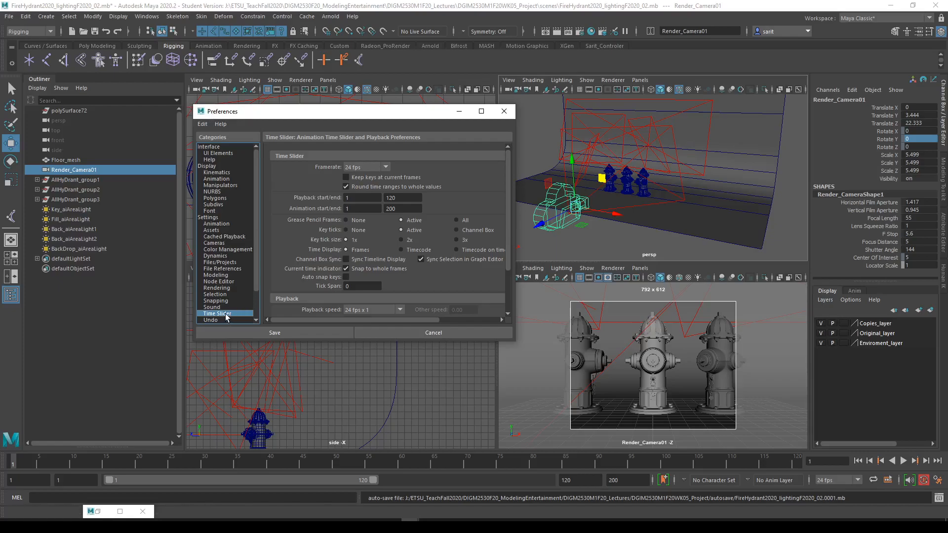
{"action": "left_click", "coordinate": [220, 262]}
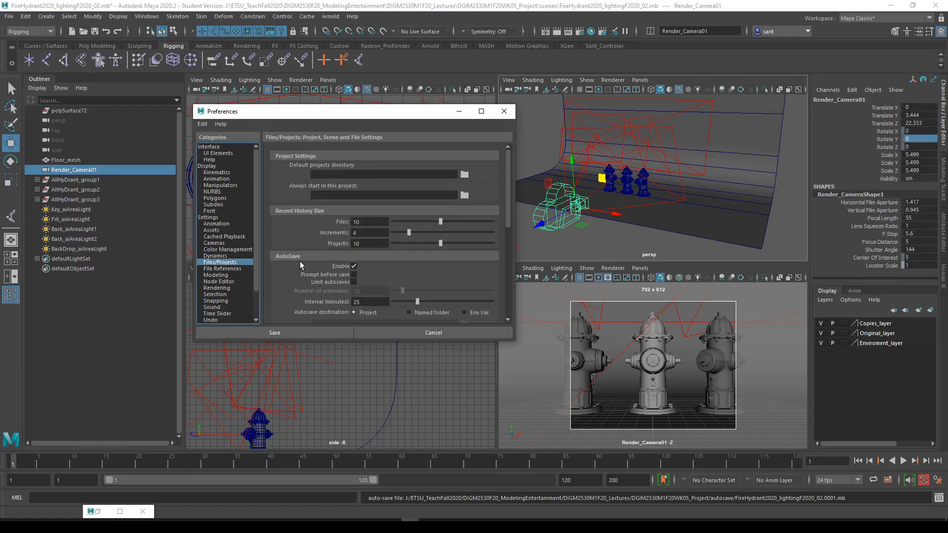
{"action": "double_click", "coordinate": [368, 303]}
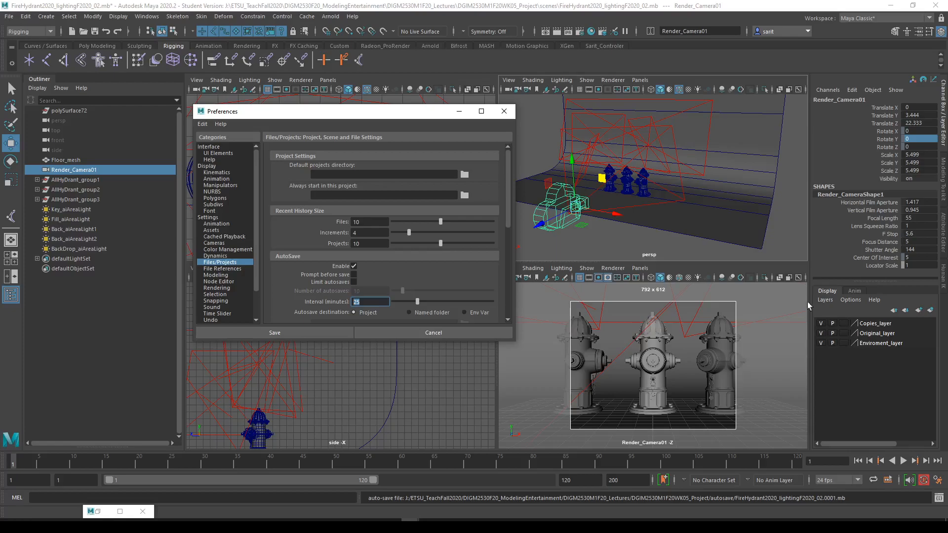
{"action": "left_click", "coordinate": [286, 333]}
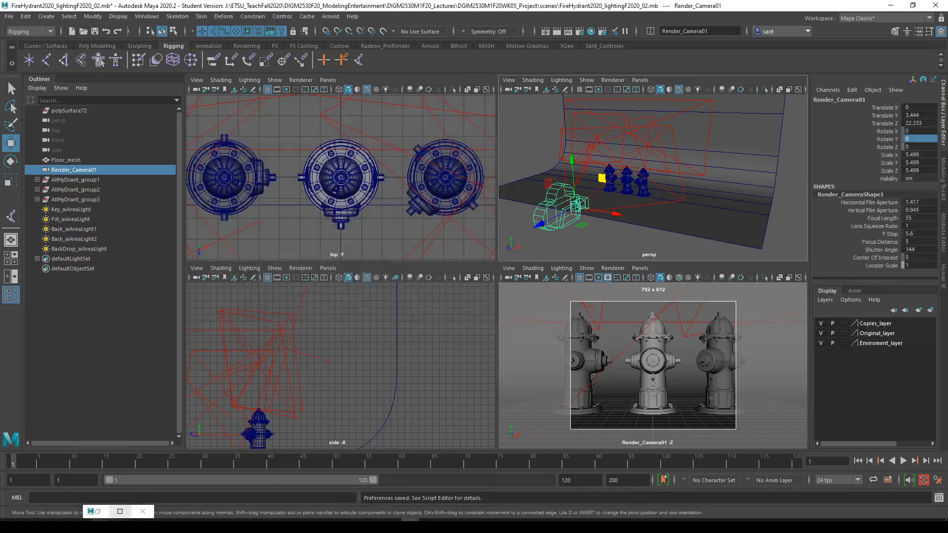
Look through the autosave folder of DGIM2530M1F20WK05_Project on the WORK0 (J:) drive in File Explorer, and close the window
{"action": "right_click", "coordinate": [97, 526]}
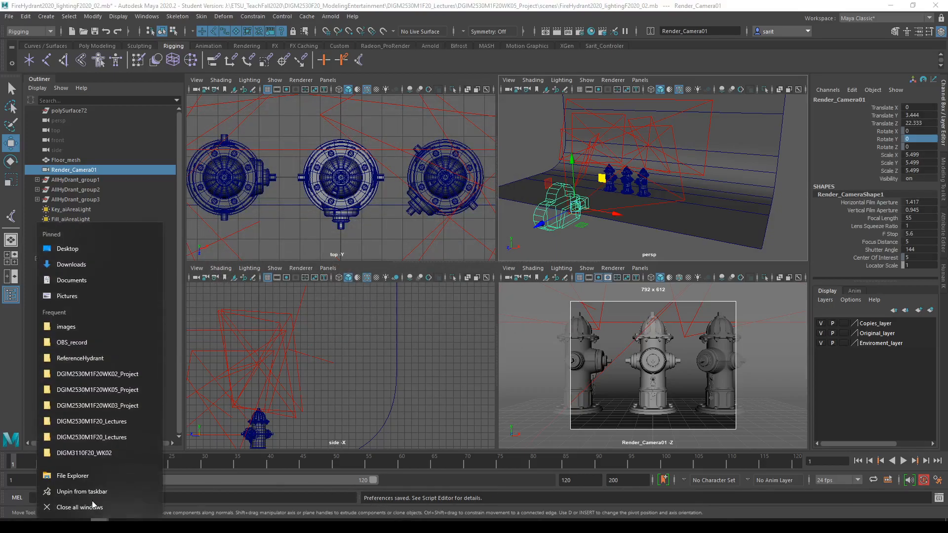
{"action": "left_click", "coordinate": [74, 476]}
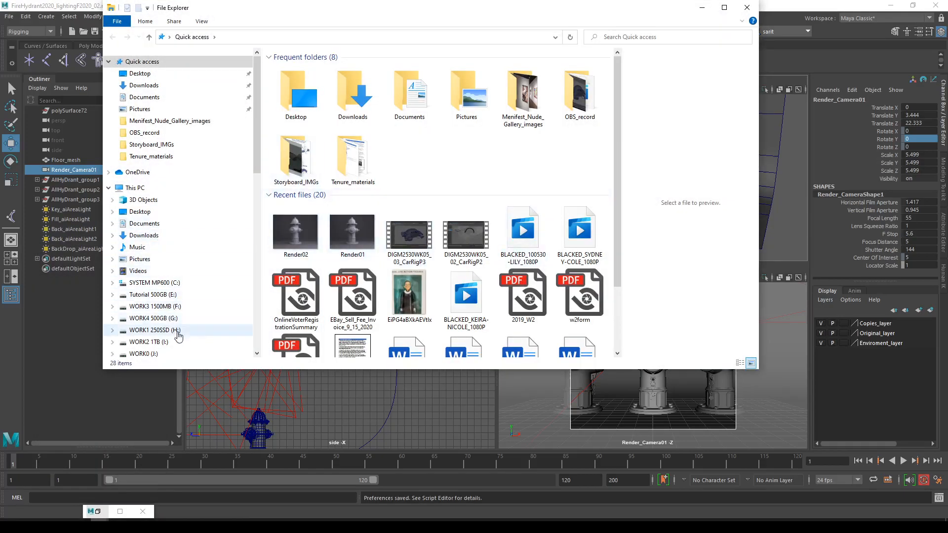
{"action": "left_click", "coordinate": [154, 353]}
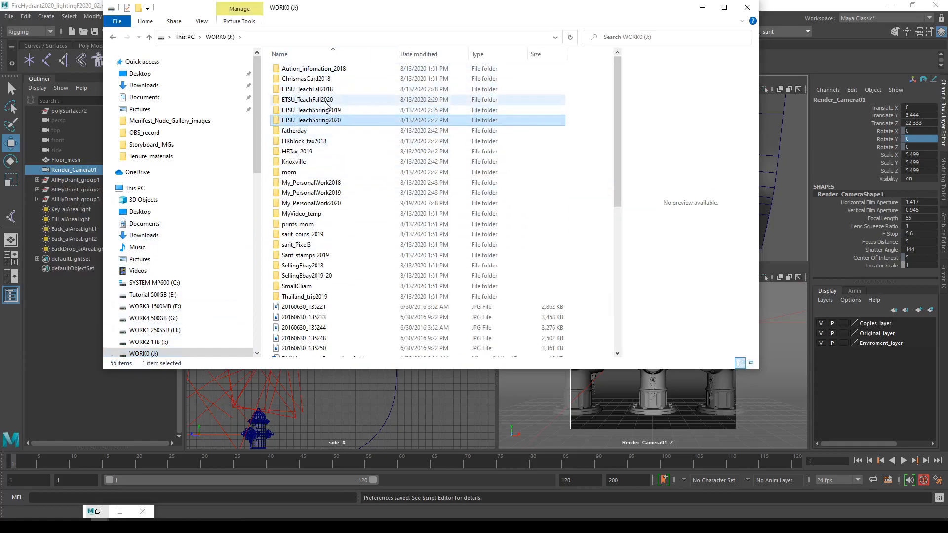
{"action": "double_click", "coordinate": [326, 106]}
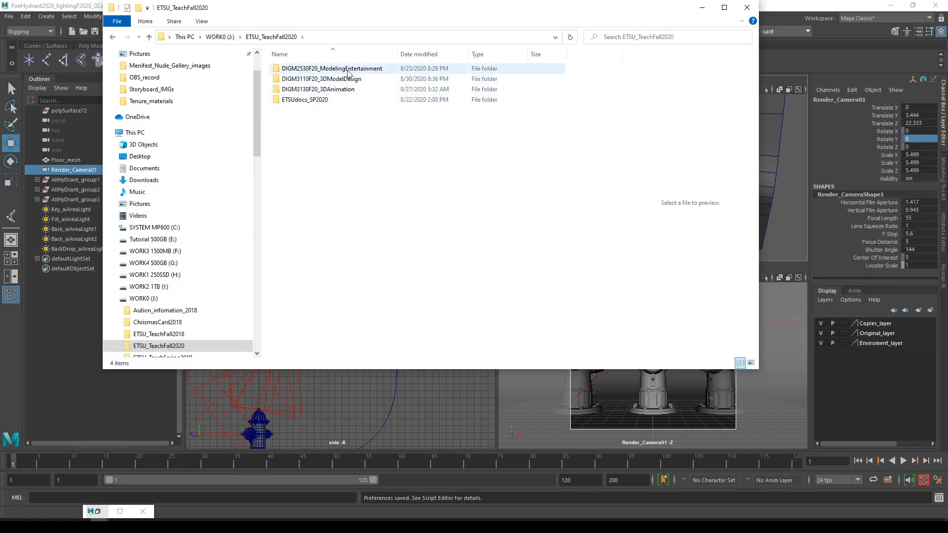
{"action": "double_click", "coordinate": [351, 69]}
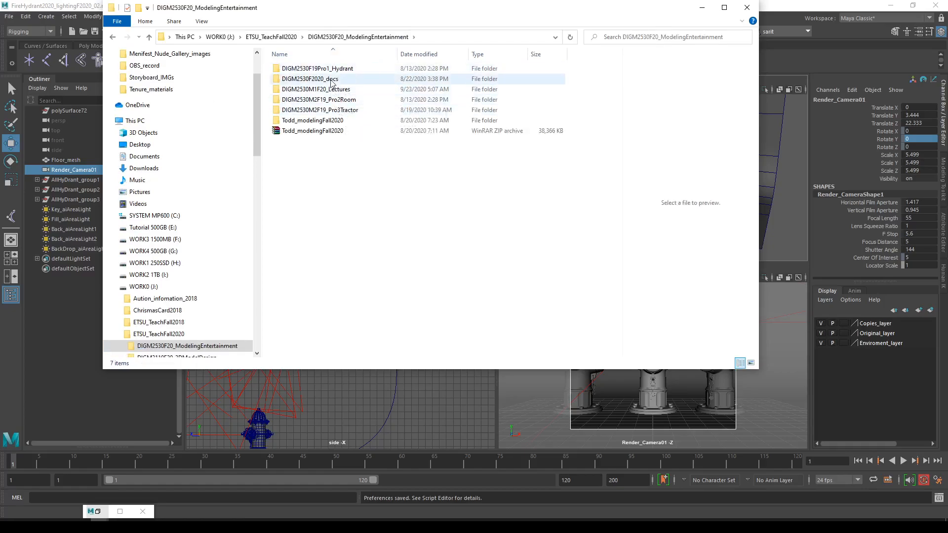
{"action": "double_click", "coordinate": [340, 90]}
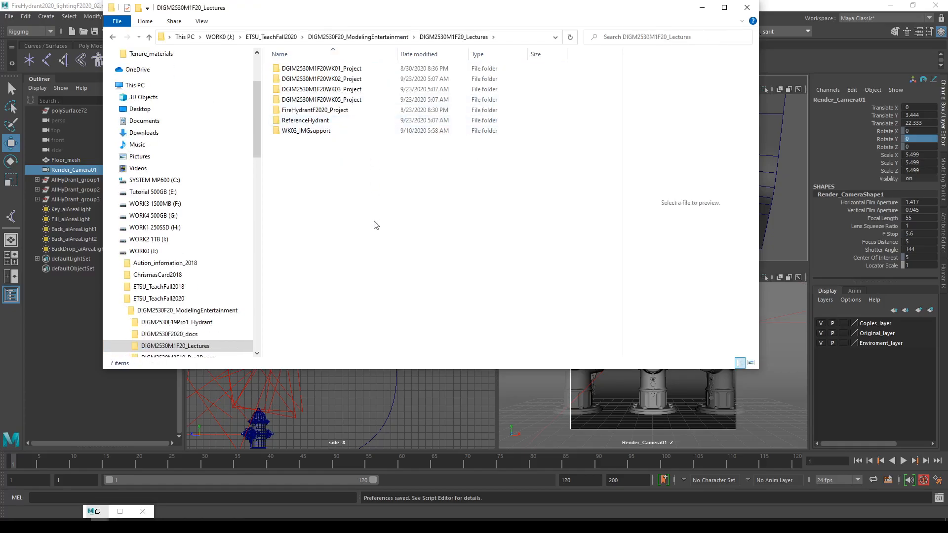
{"action": "double_click", "coordinate": [340, 100]}
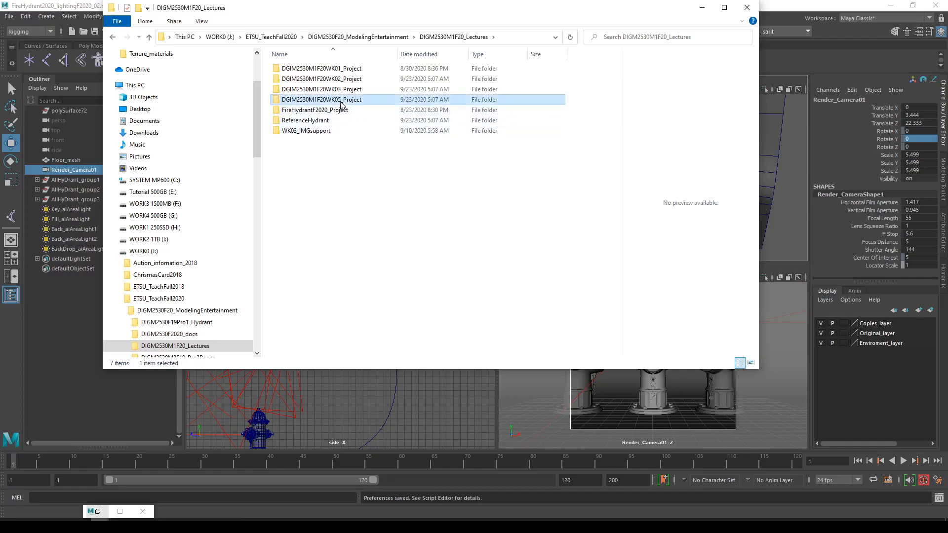
{"action": "left_click", "coordinate": [298, 84]}
{"action": "double_click", "coordinate": [297, 81]}
{"action": "scroll", "coordinate": [341, 321], "scroll_direction": "down", "scroll_amount": 4}
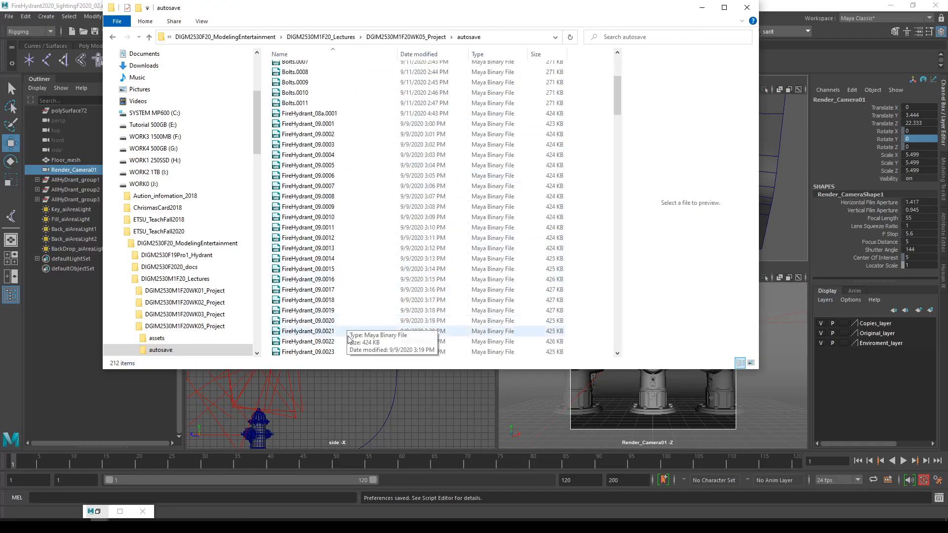
{"action": "left_click", "coordinate": [747, 11]}
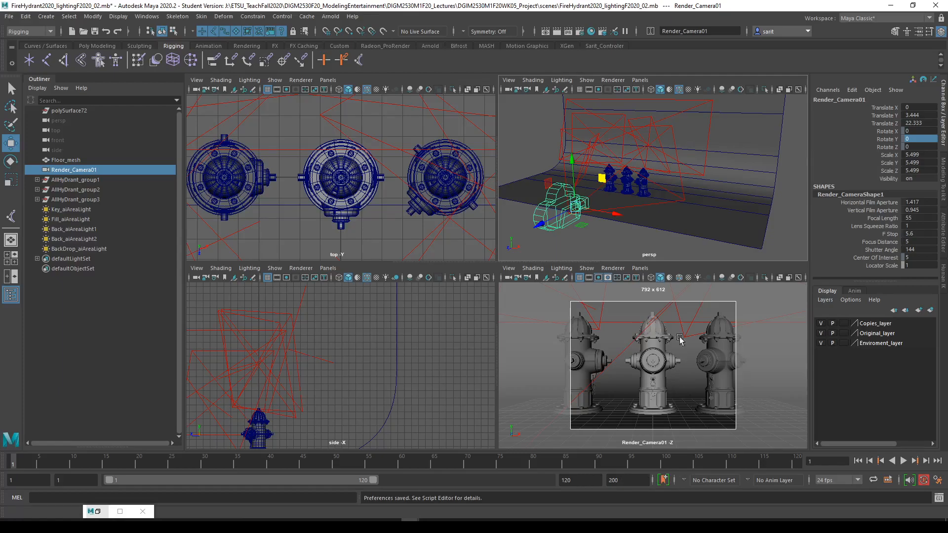
Move Render_Camera01 back along Z to about 28.7 to frame all three hydrants, and restart the Arnold render
{"action": "left_click_drag", "start_coordinate": [537, 227], "coordinate": [506, 239]}
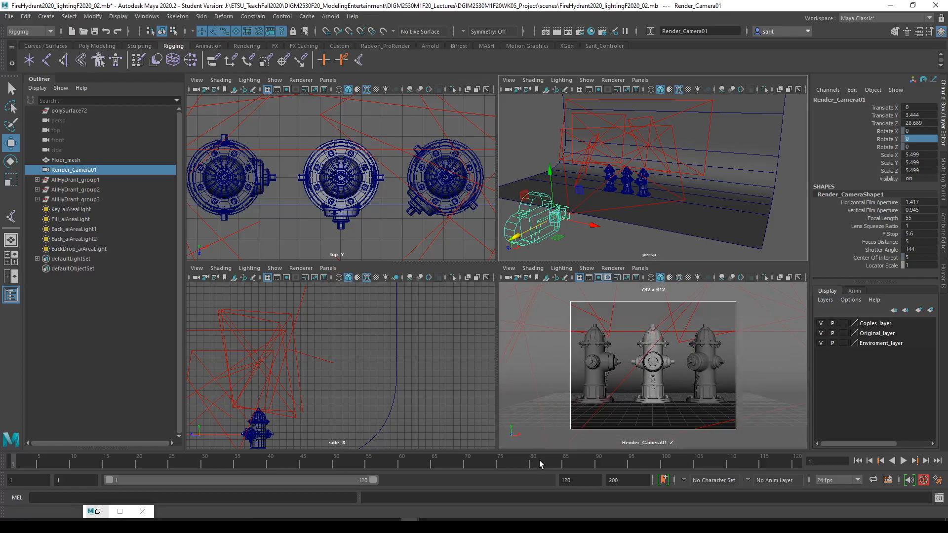
{"action": "left_click", "coordinate": [118, 511]}
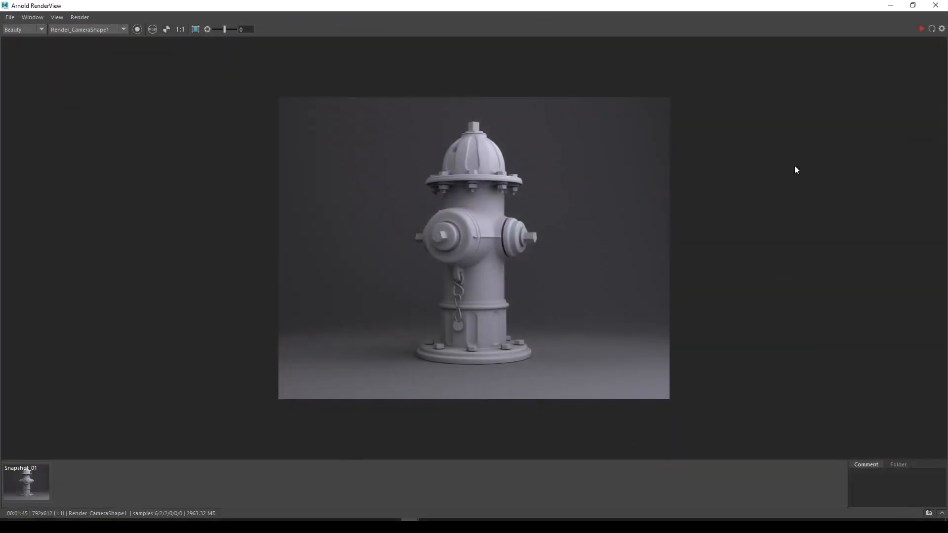
{"action": "left_click", "coordinate": [912, 5]}
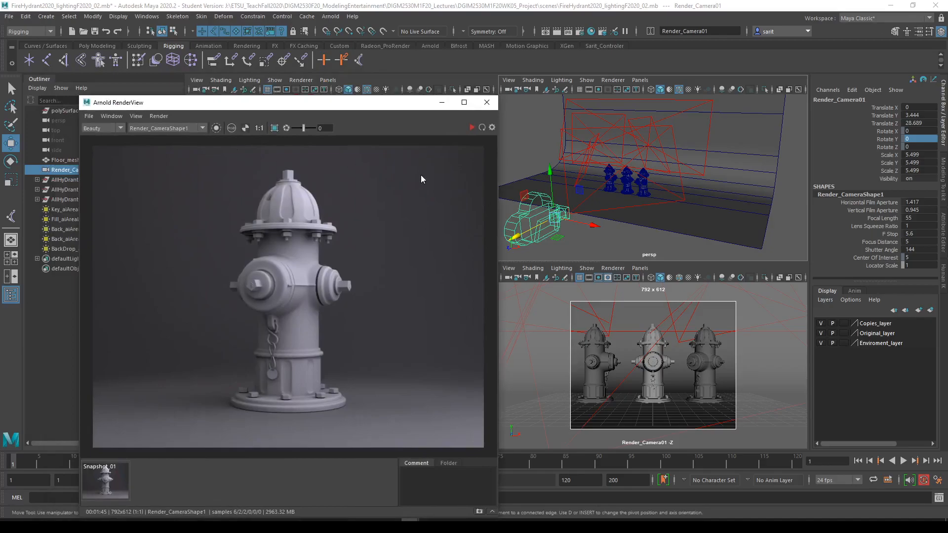
{"action": "left_click", "coordinate": [471, 128]}
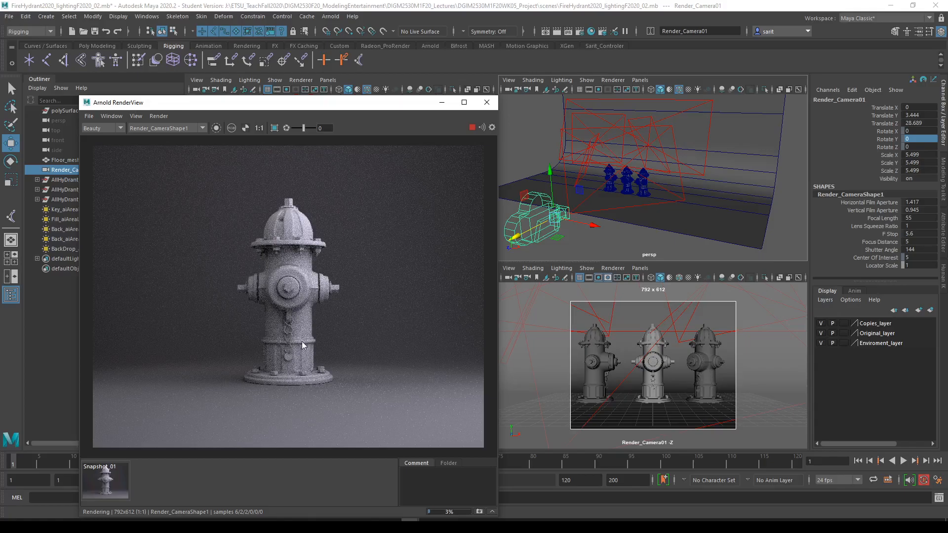
Switch the rendered camera to perspShape and back to Render_CameraShape1
{"action": "left_click", "coordinate": [163, 129]}
{"action": "left_click", "coordinate": [178, 142]}
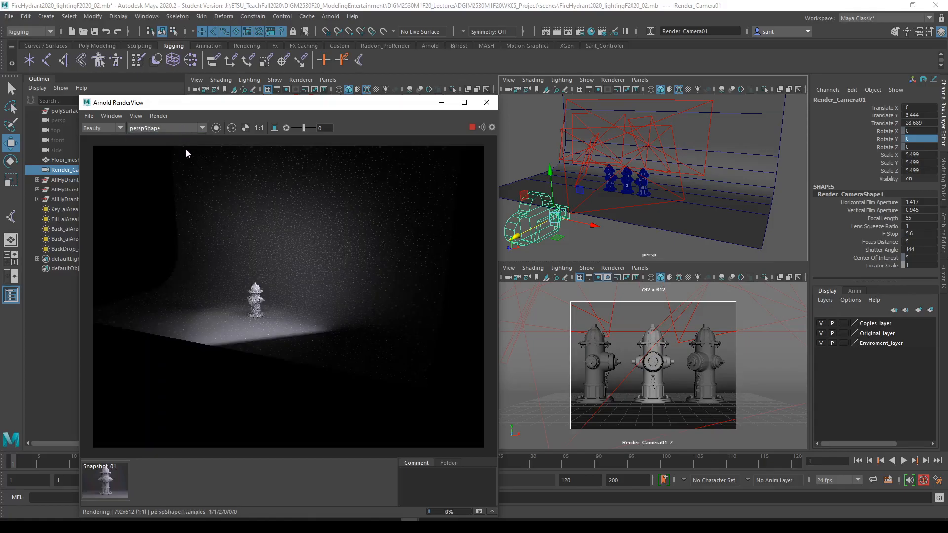
{"action": "left_click", "coordinate": [173, 128]}
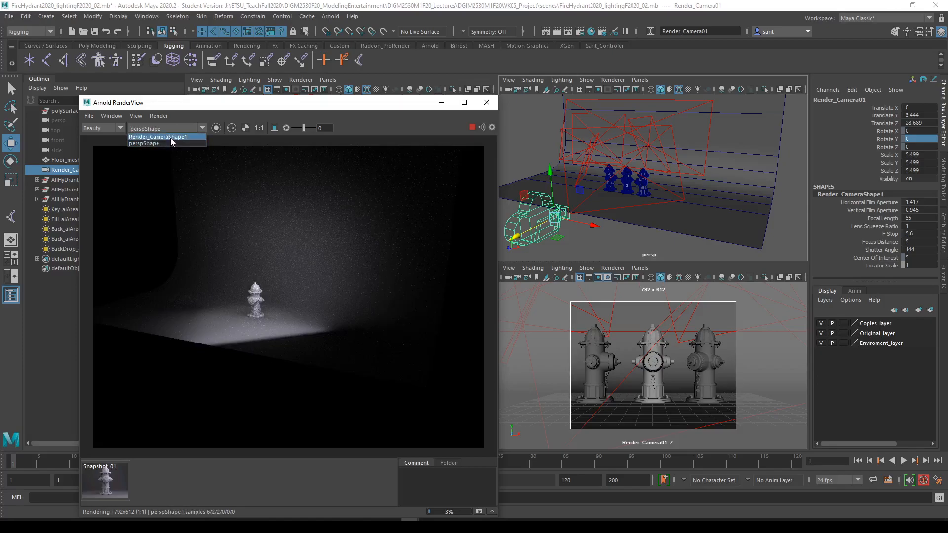
{"action": "left_click", "coordinate": [171, 137]}
Stop and close the Arnold render, and assign the White_lambert material to AllHyDrant_group2 and AllHyDrant_group3
{"action": "left_click", "coordinate": [481, 127]}
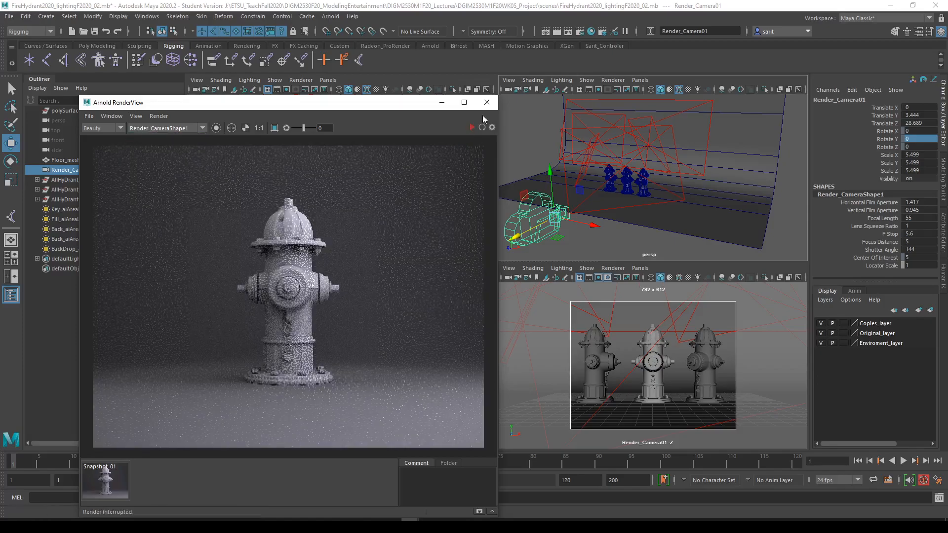
{"action": "left_click", "coordinate": [487, 102]}
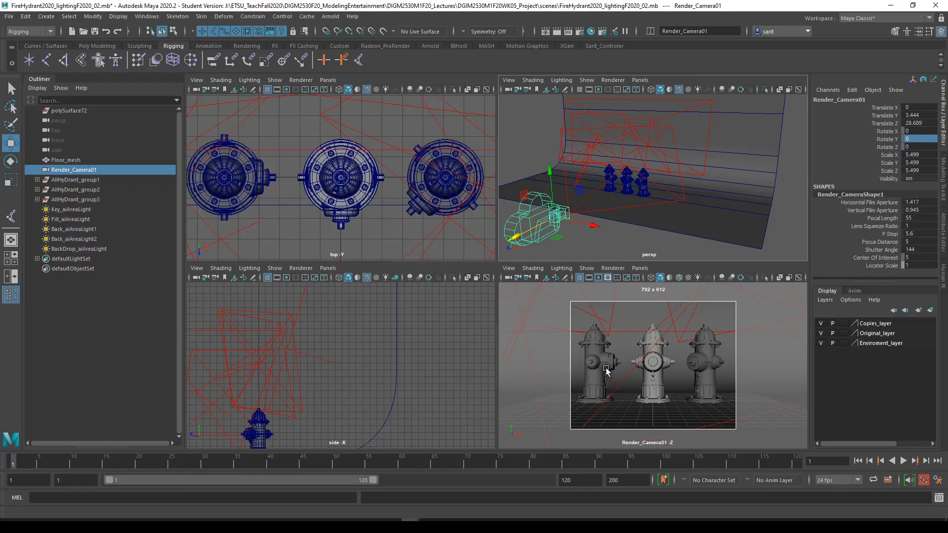
{"action": "left_click", "coordinate": [84, 192]}
{"action": "left_click", "coordinate": [87, 199], "text": "shift"}
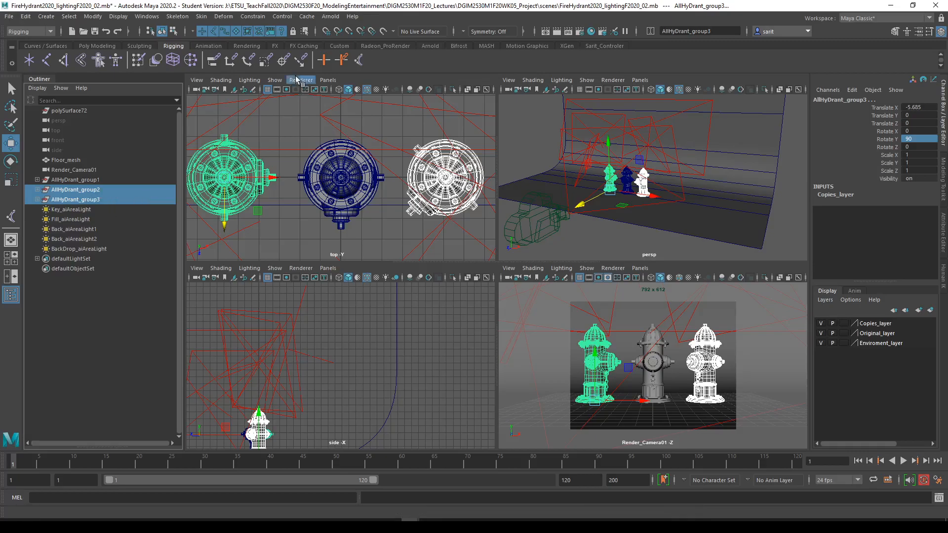
{"action": "left_click", "coordinate": [591, 31]}
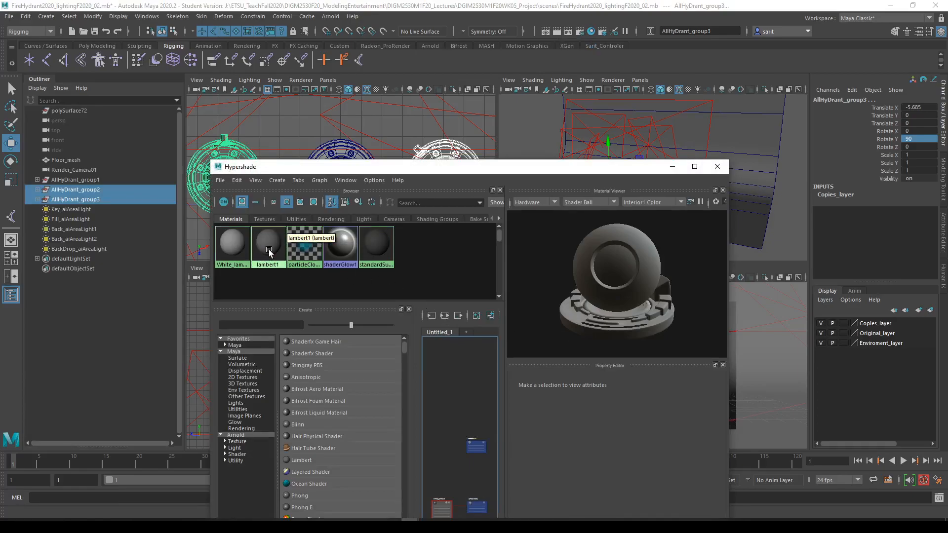
{"action": "right_click", "coordinate": [226, 250]}
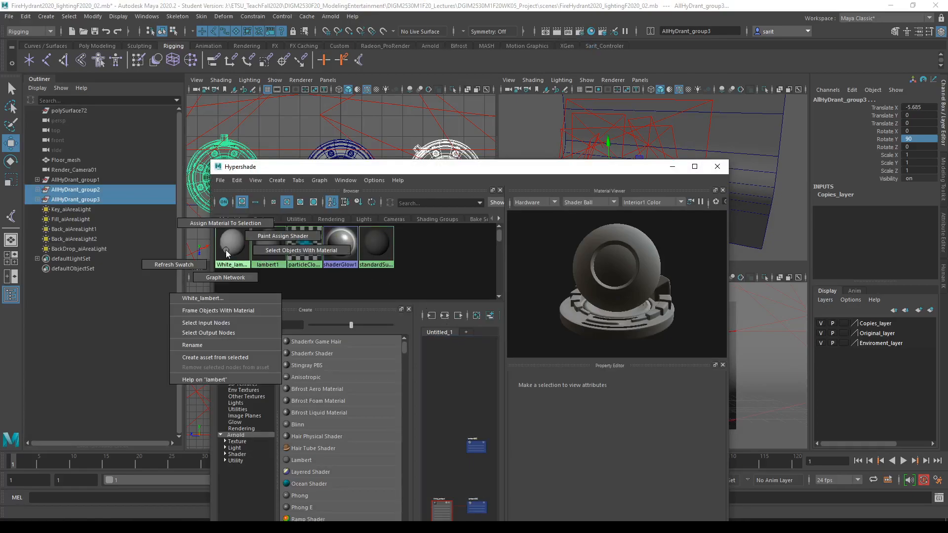
{"action": "left_click", "coordinate": [231, 225]}
{"action": "left_click", "coordinate": [716, 167]}
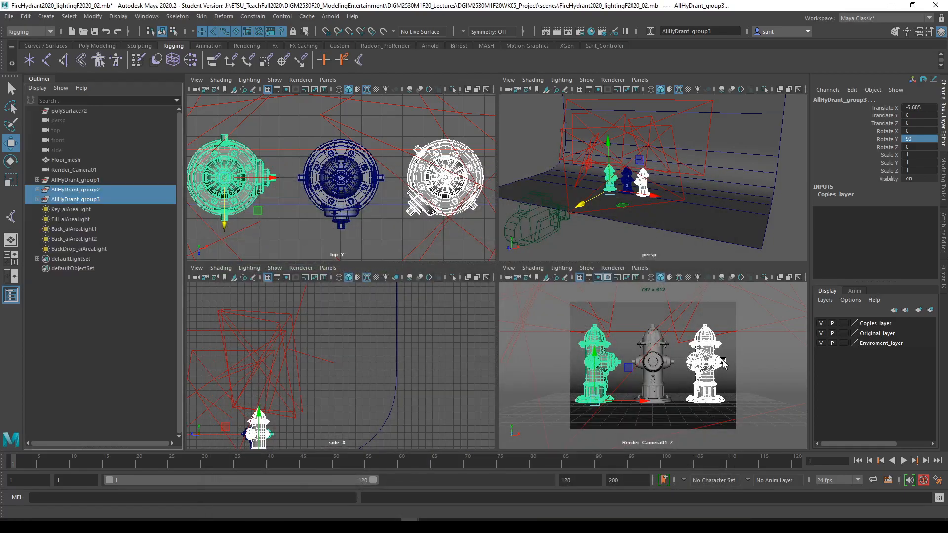
{"action": "left_click", "coordinate": [784, 232]}
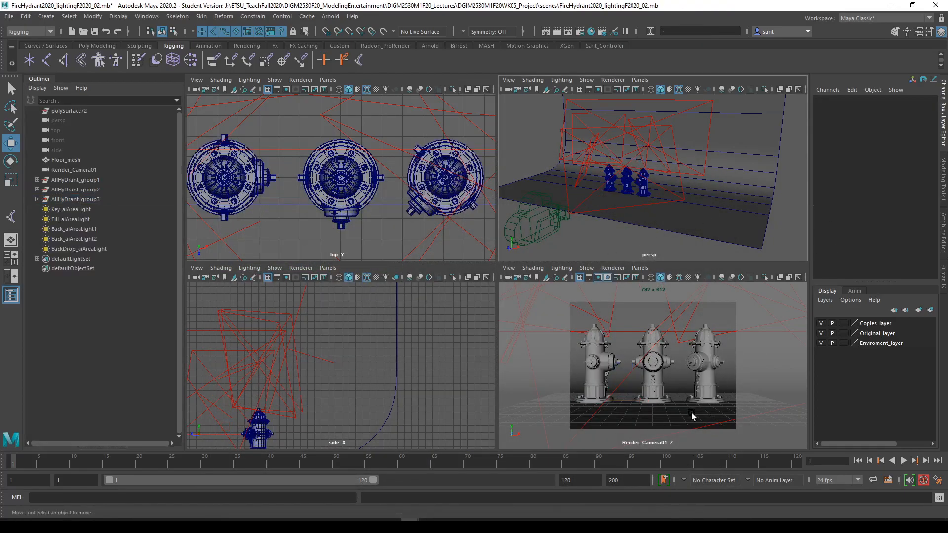
Render the three hydrants in the Arnold RenderView and save the image as Render03 in the project's images folder
{"action": "left_click", "coordinate": [330, 17]}
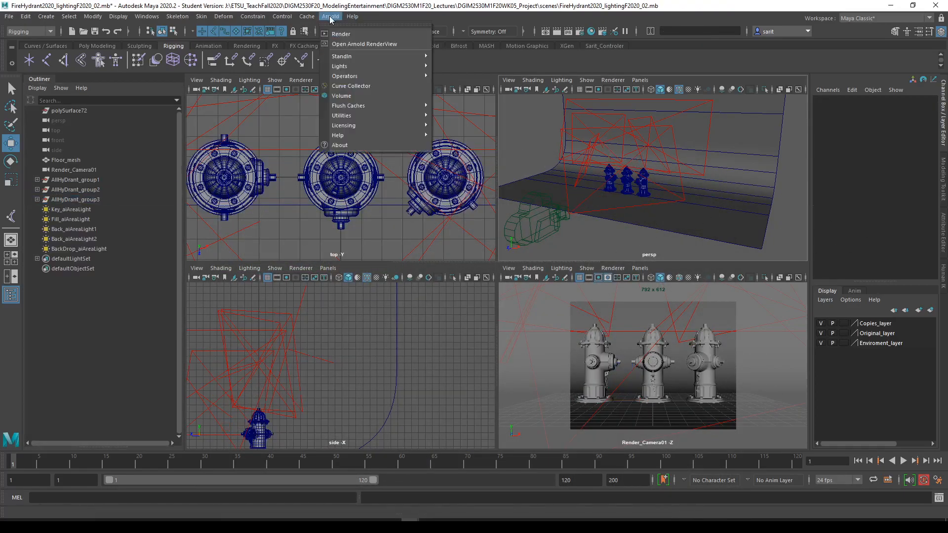
{"action": "left_click", "coordinate": [364, 44]}
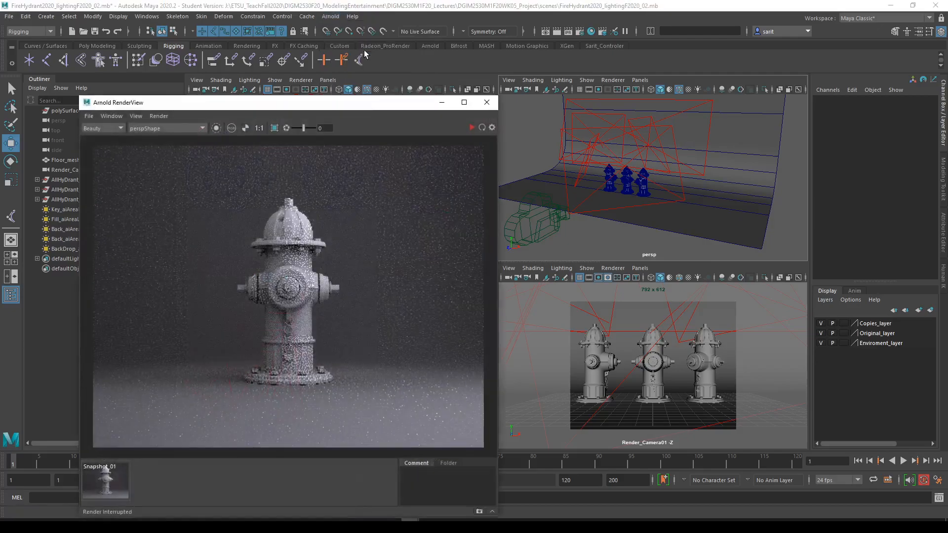
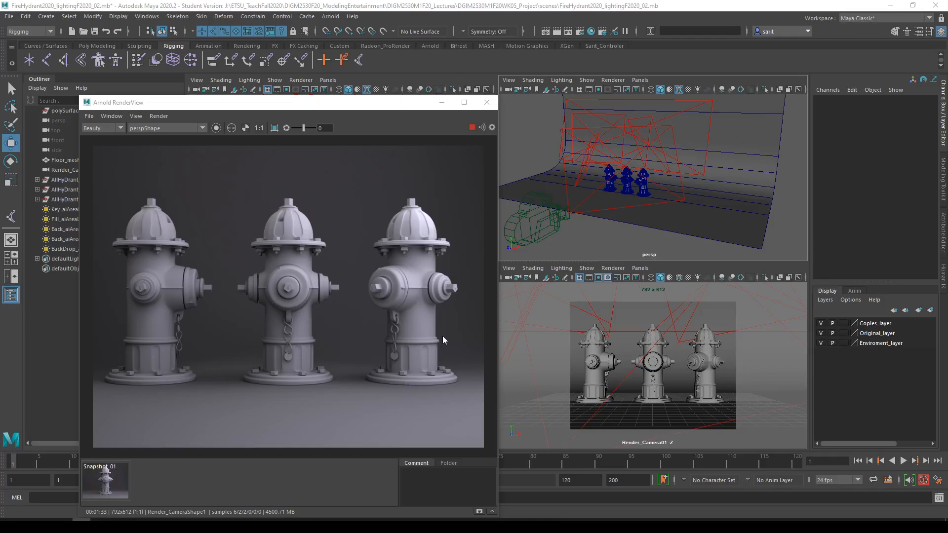
{"action": "left_click", "coordinate": [88, 116]}
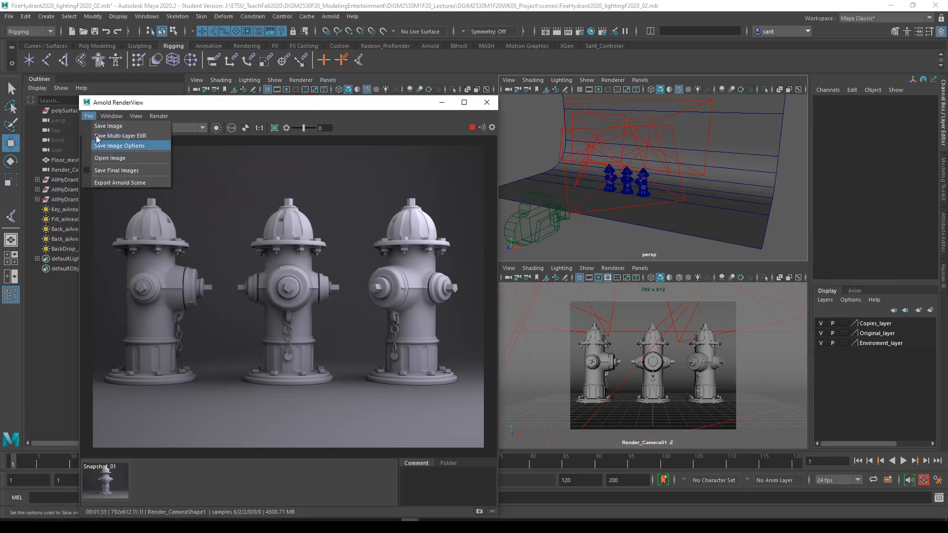
{"action": "left_click", "coordinate": [101, 126]}
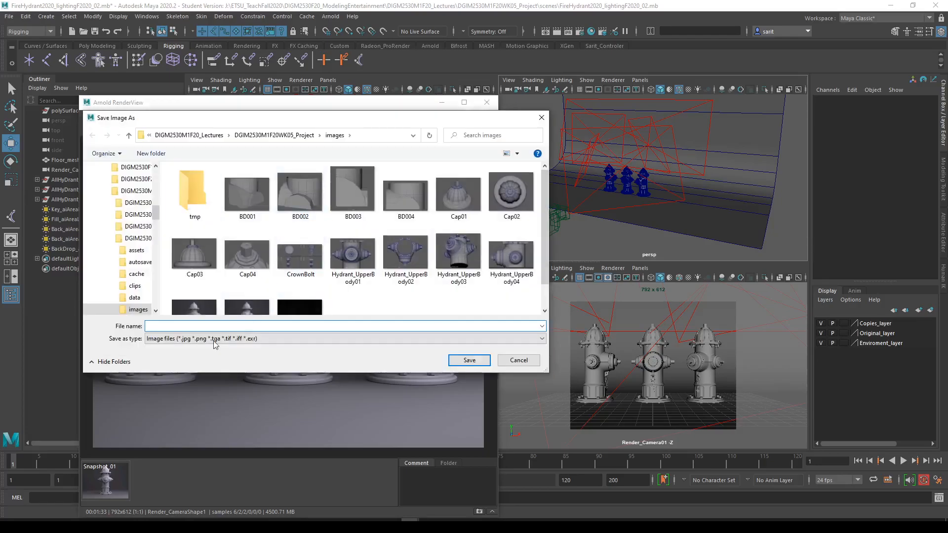
{"action": "scroll", "coordinate": [262, 299], "scroll_direction": "down", "scroll_amount": 1}
{"action": "left_click", "coordinate": [262, 299]}
{"action": "double_click", "coordinate": [167, 327]}
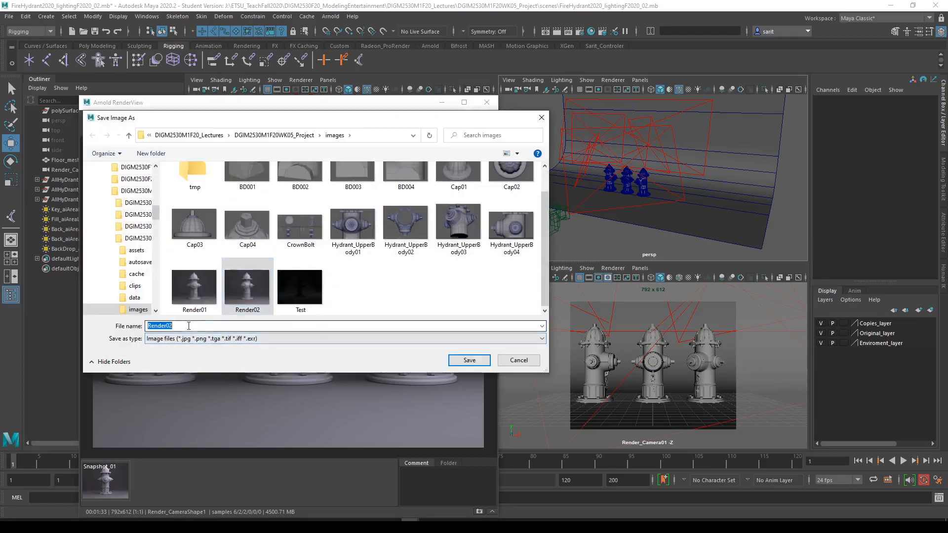
{"action": "type", "text": "Render03"}
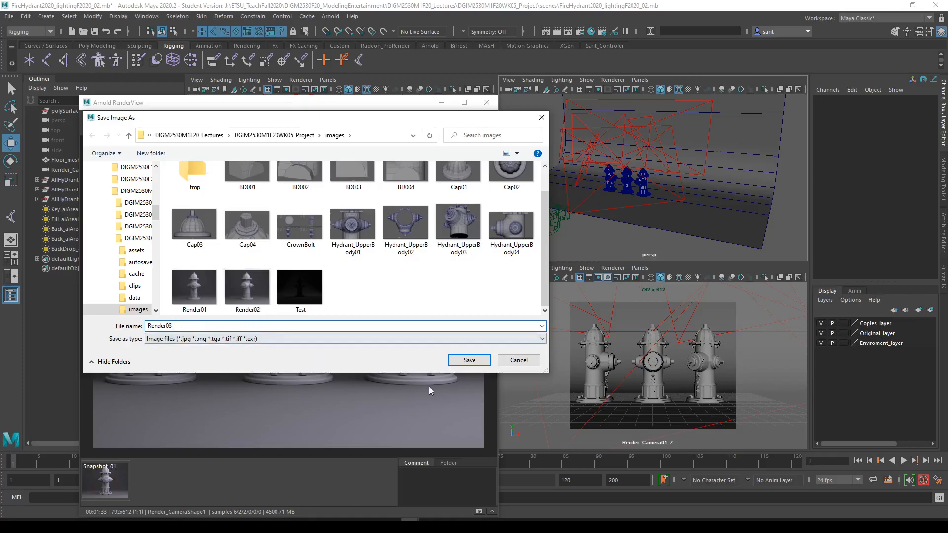
{"action": "left_click", "coordinate": [481, 363]}
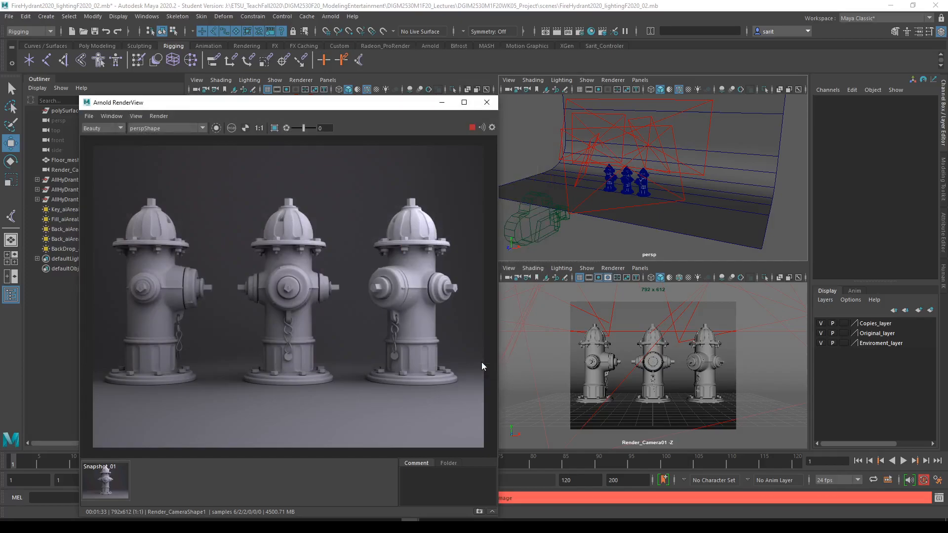
Hide Copies_layer, and stop and close the Arnold render
{"action": "left_click", "coordinate": [822, 324]}
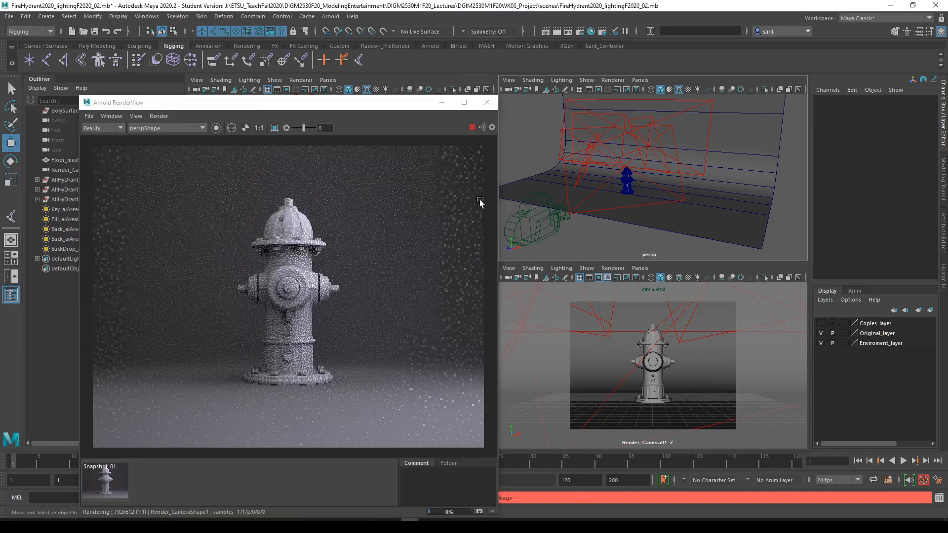
{"action": "left_click", "coordinate": [481, 126]}
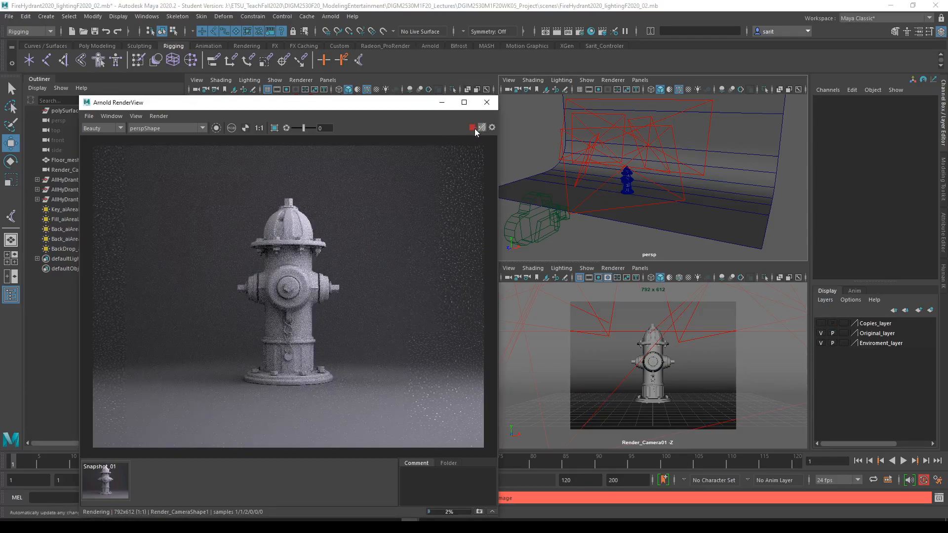
{"action": "left_click", "coordinate": [472, 127]}
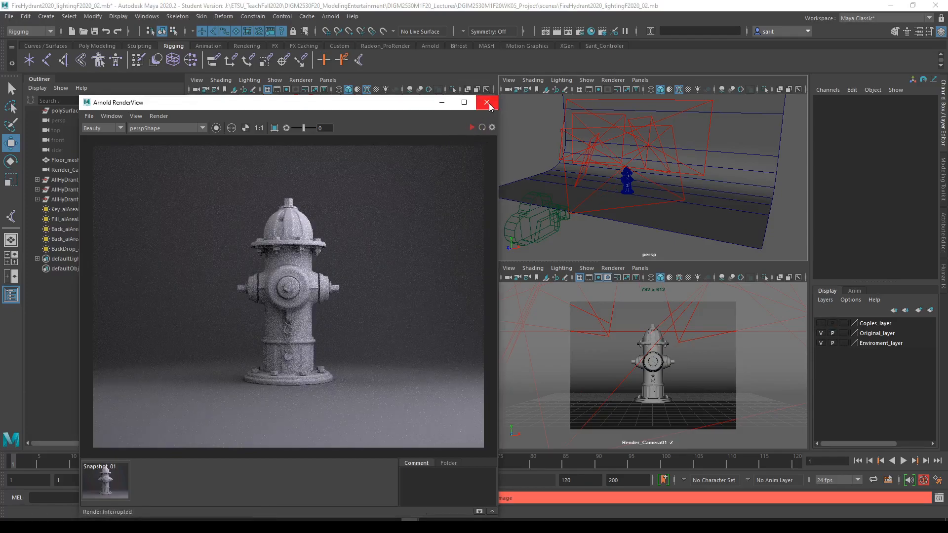
{"action": "left_click", "coordinate": [488, 104]}
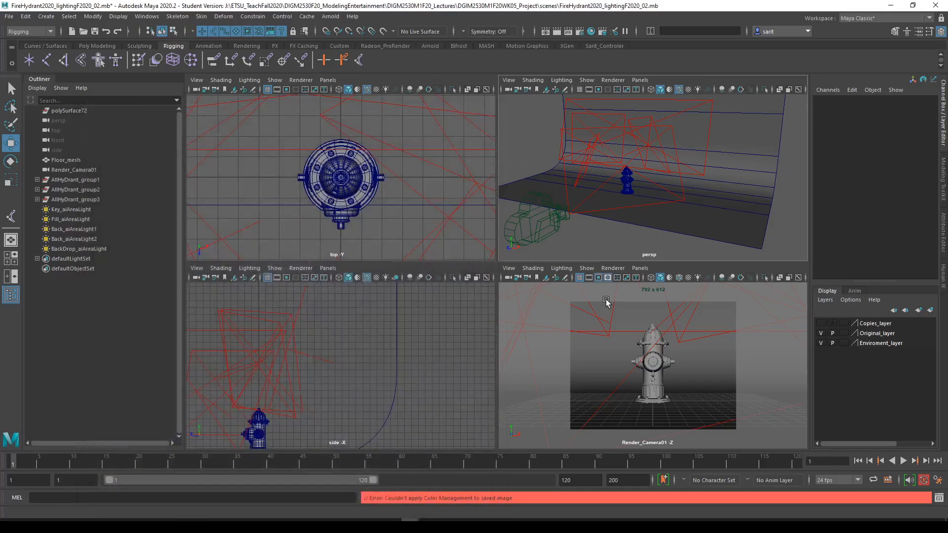
Try moving Render_Camera01 toward the hydrant along Z to about 7.7, and undo the move
{"action": "left_click", "coordinate": [541, 228]}
{"action": "left_click_drag", "start_coordinate": [519, 236], "coordinate": [592, 201]}
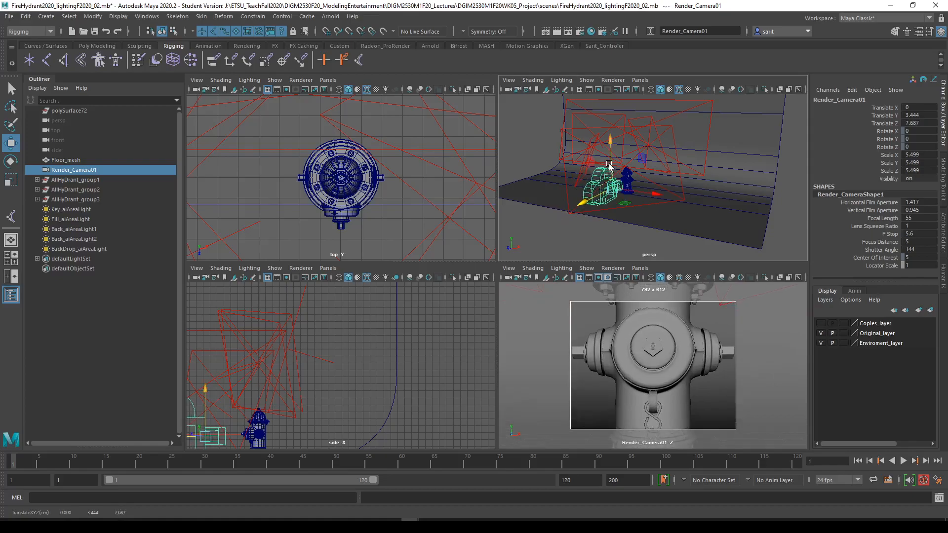
{"action": "key", "text": "ctrl+z"}
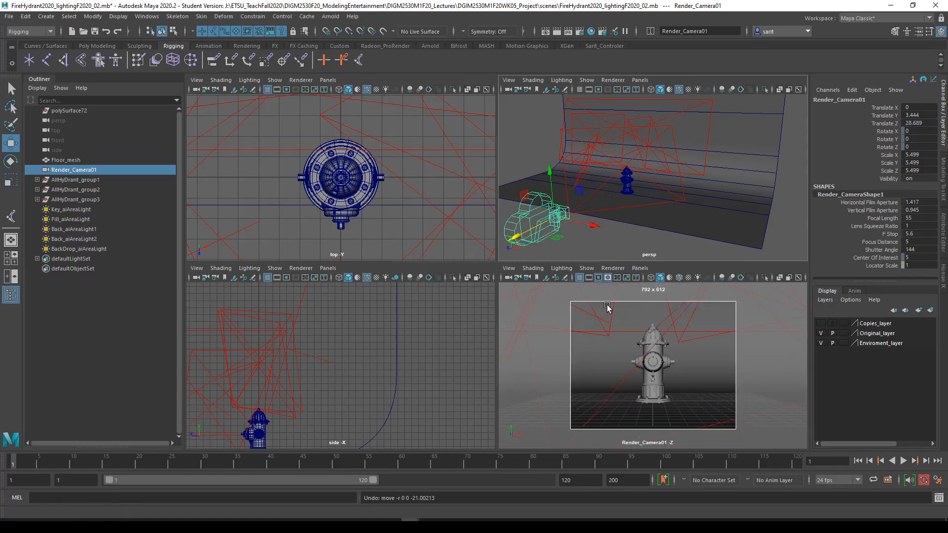
Create a new camera and name it CloseUp_camera01
{"action": "left_click", "coordinate": [46, 16]}
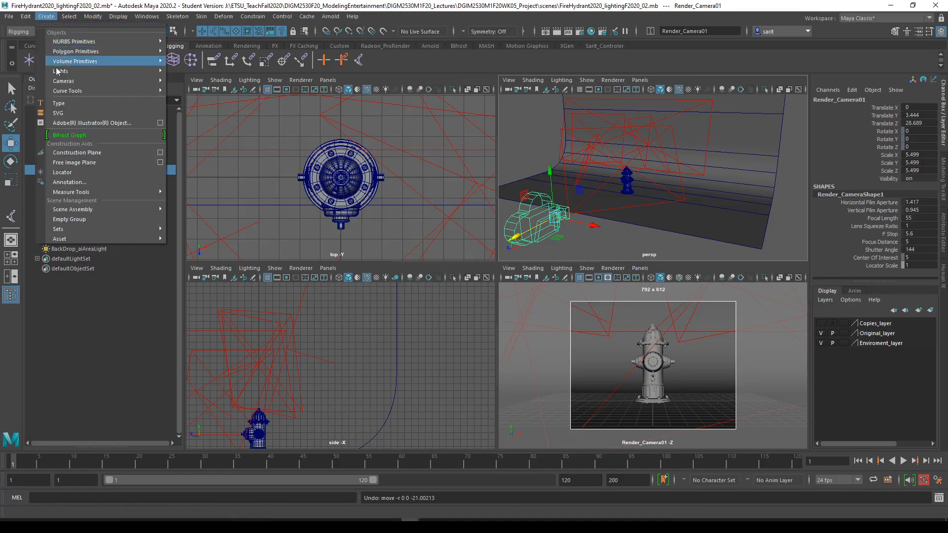
{"action": "mouse_move", "coordinate": [84, 82]}
{"action": "left_click", "coordinate": [187, 80]}
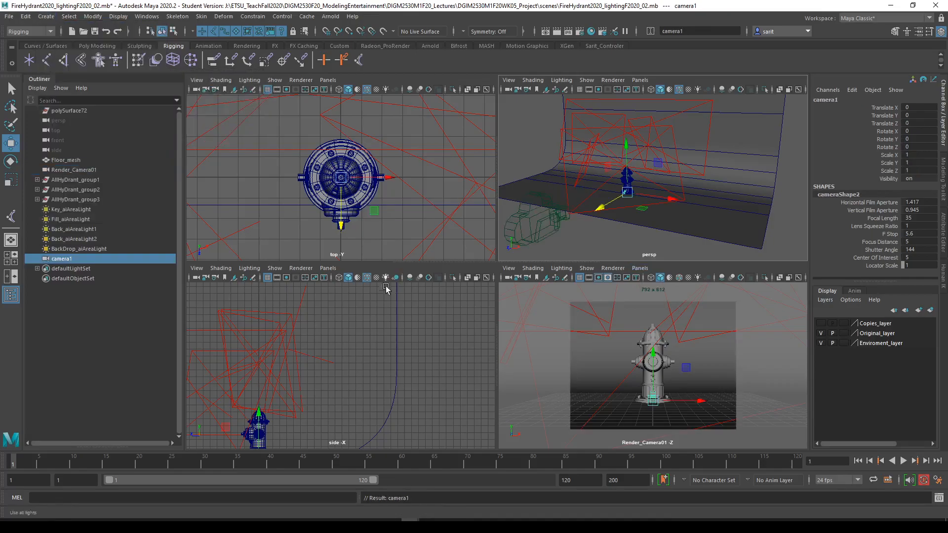
{"action": "double_click", "coordinate": [834, 99]}
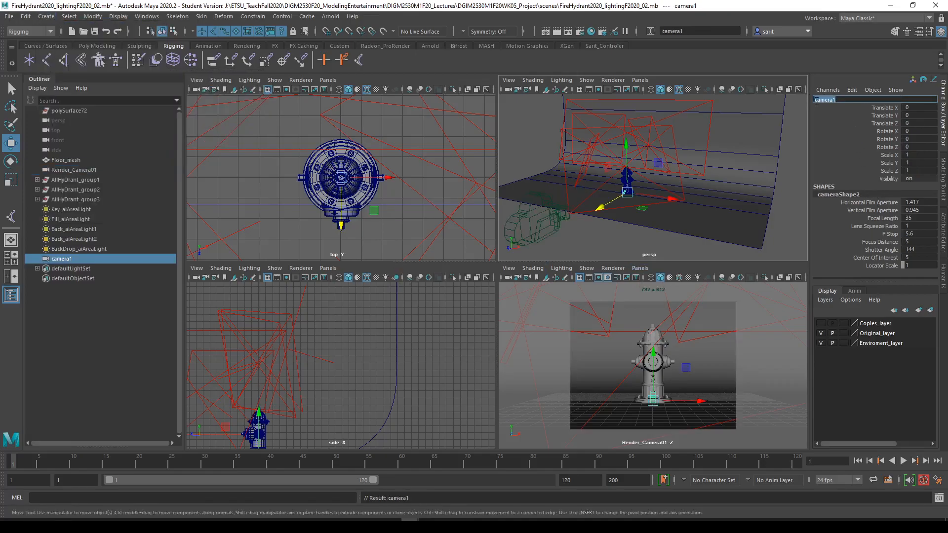
{"action": "left_click", "coordinate": [816, 100]}
{"action": "key", "text": "Return"}
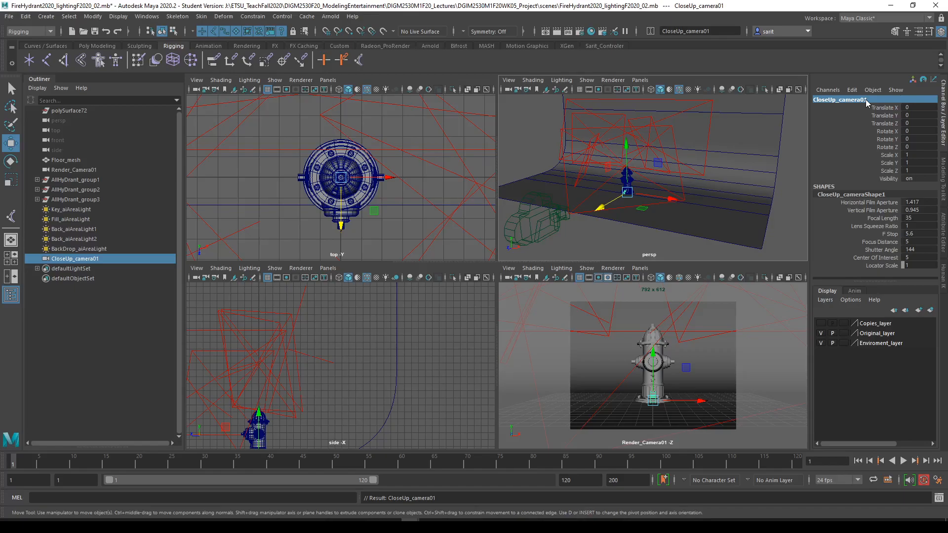
Scale CloseUp_camera01 up uniformly to about 4.2
{"action": "key", "text": "r"}
{"action": "left_click_drag", "start_coordinate": [627, 194], "coordinate": [649, 196]}
{"action": "left_click_drag", "start_coordinate": [651, 195], "coordinate": [657, 194]}
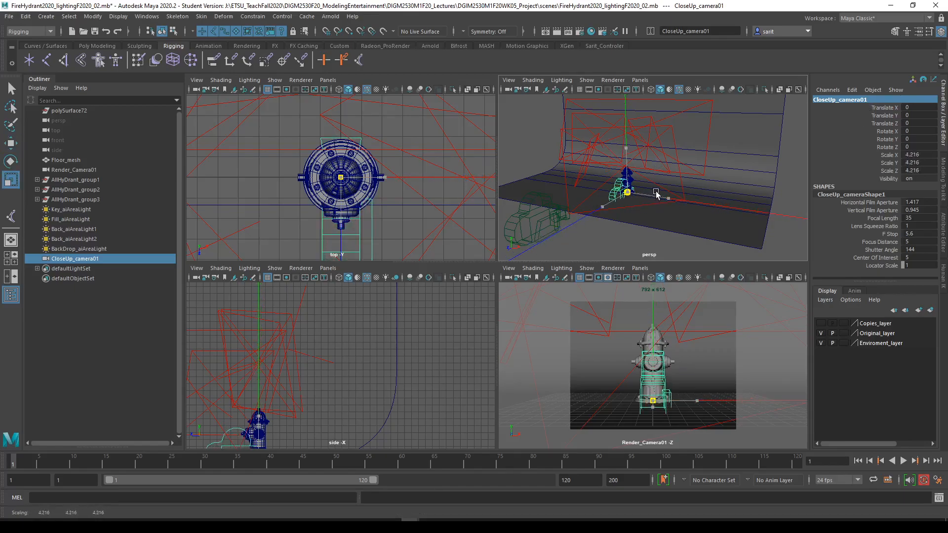
Show the scene through CloseUp_camera01 in the viewport that displays the side view
{"action": "left_click", "coordinate": [329, 269]}
{"action": "mouse_move", "coordinate": [345, 278]}
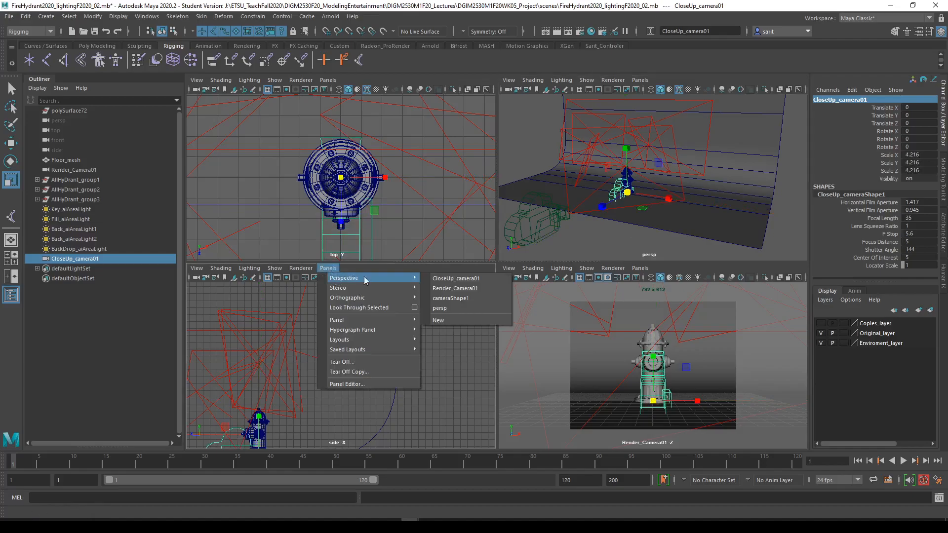
{"action": "left_click", "coordinate": [462, 279]}
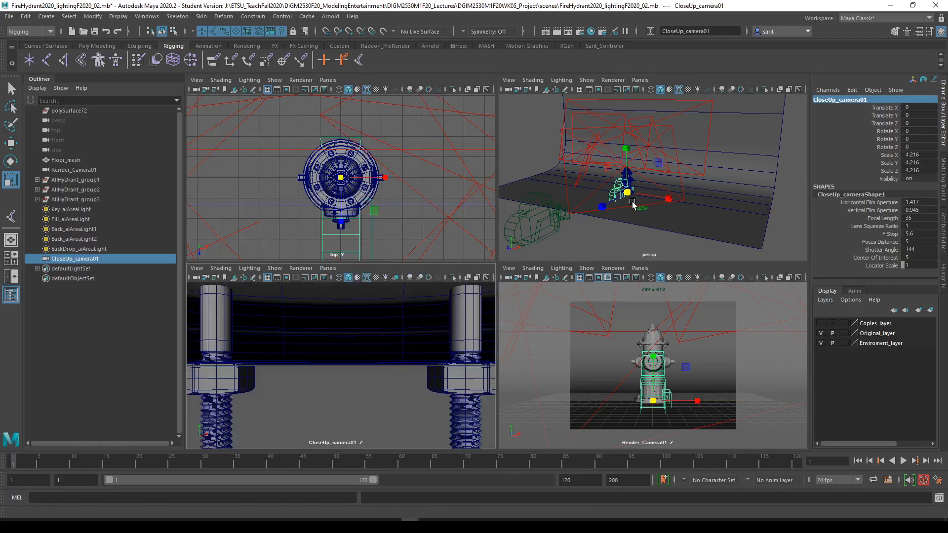
Move CloseUp_camera01 to about Y 3.97 and Z 7.88, and display the resolution gate in its view
{"action": "key", "text": "w"}
{"action": "left_click_drag", "start_coordinate": [627, 148], "coordinate": [628, 127]}
{"action": "left_click_drag", "start_coordinate": [600, 191], "coordinate": [582, 196]}
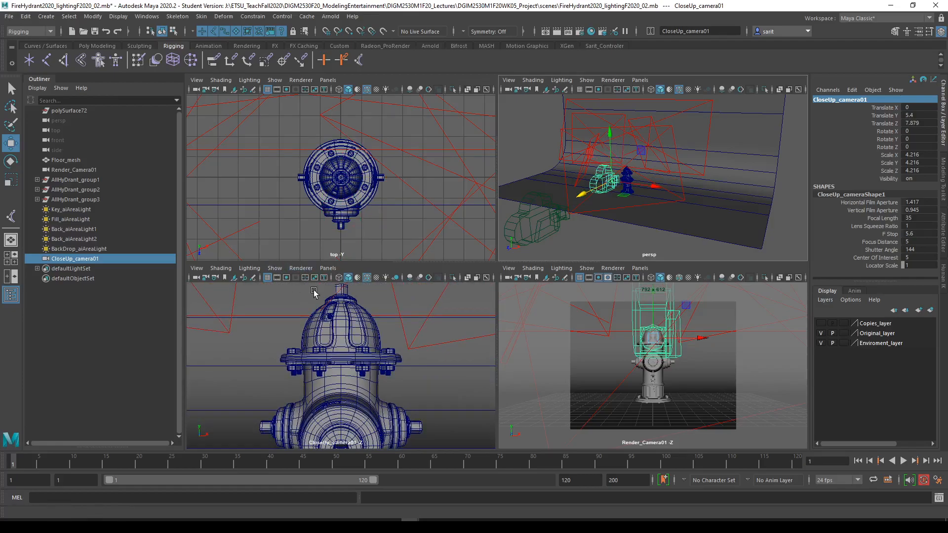
{"action": "left_click", "coordinate": [286, 277]}
{"action": "left_click_drag", "start_coordinate": [613, 142], "coordinate": [612, 140]}
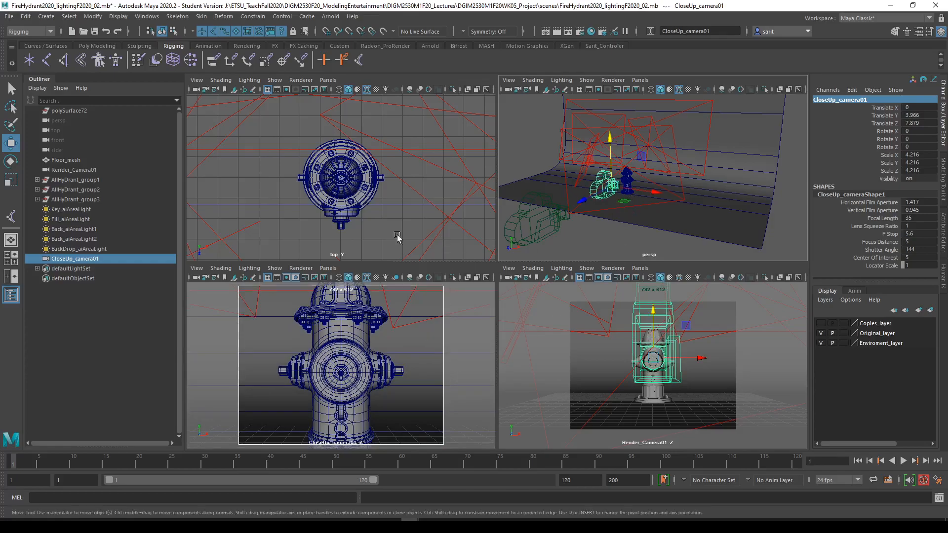
Rotate AllHyDrant_group1 to about 30.6 degrees around the Y axis
{"action": "left_click", "coordinate": [82, 178]}
{"action": "key", "text": "e"}
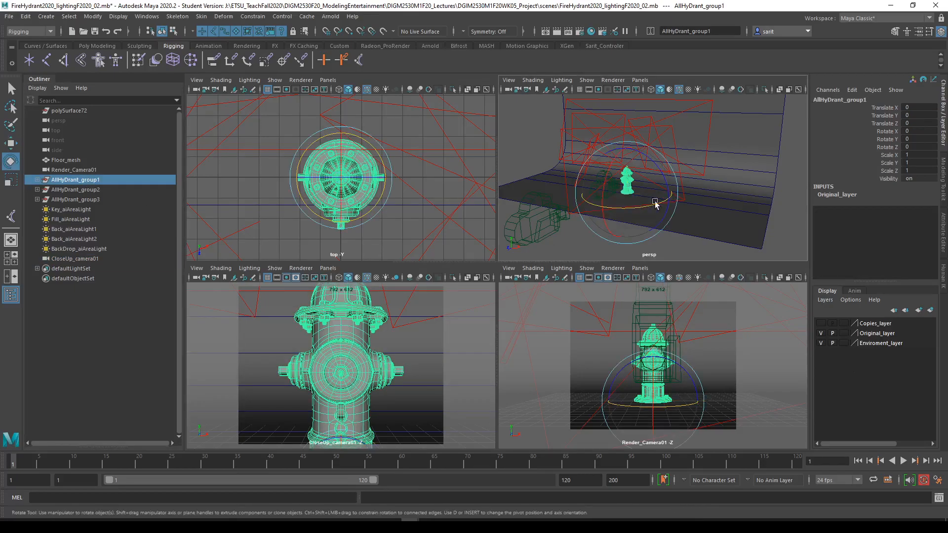
{"action": "mouse_move", "coordinate": [656, 207]}
{"action": "left_mouse_down"}
{"action": "mouse_move", "coordinate": [634, 208]}
{"action": "mouse_move", "coordinate": [645, 209]}
{"action": "left_mouse_up"}
Move CloseUp_camera01 closer to the hydrant at about Z 5.05 and sideways to about X 0.54
{"action": "left_click", "coordinate": [602, 197]}
{"action": "left_click", "coordinate": [603, 198]}
{"action": "key", "text": "w"}
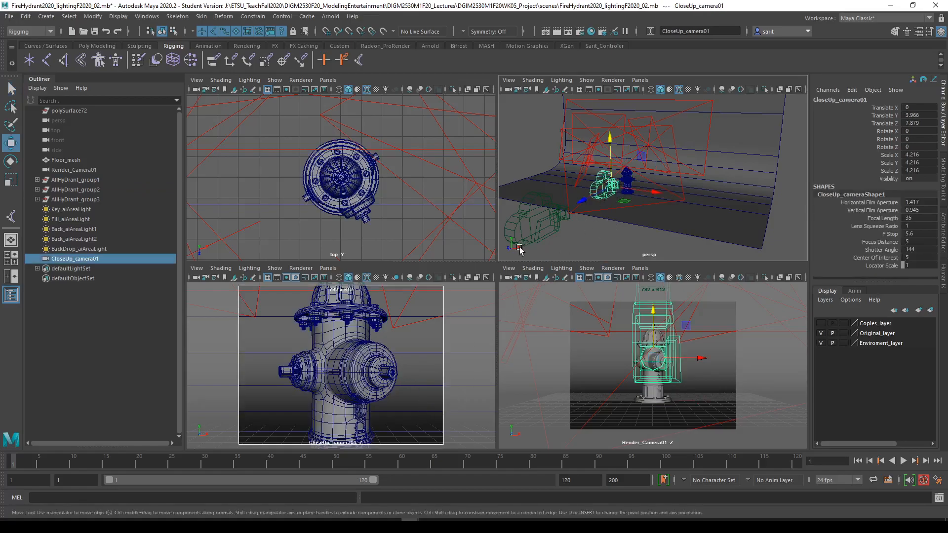
{"action": "left_click_drag", "start_coordinate": [582, 201], "coordinate": [591, 199]}
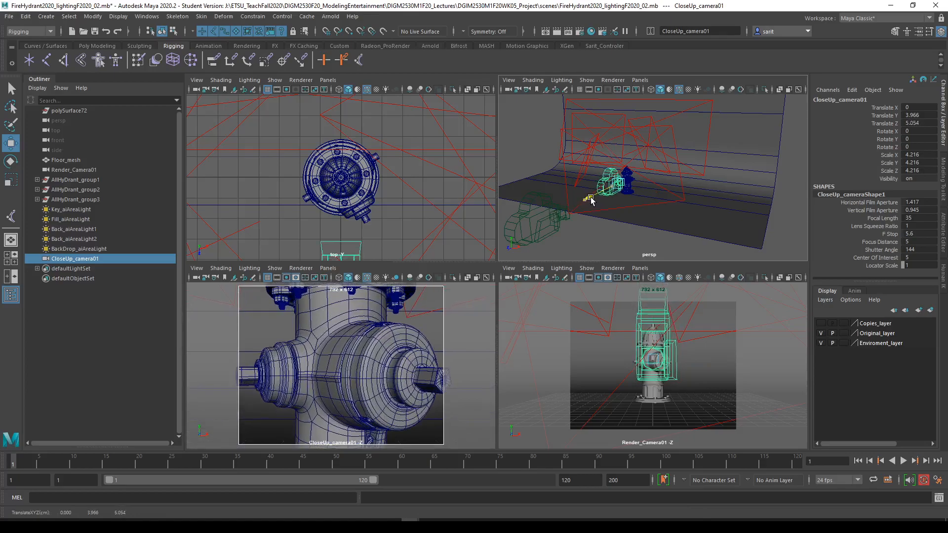
{"action": "left_click_drag", "start_coordinate": [645, 188], "coordinate": [653, 188]}
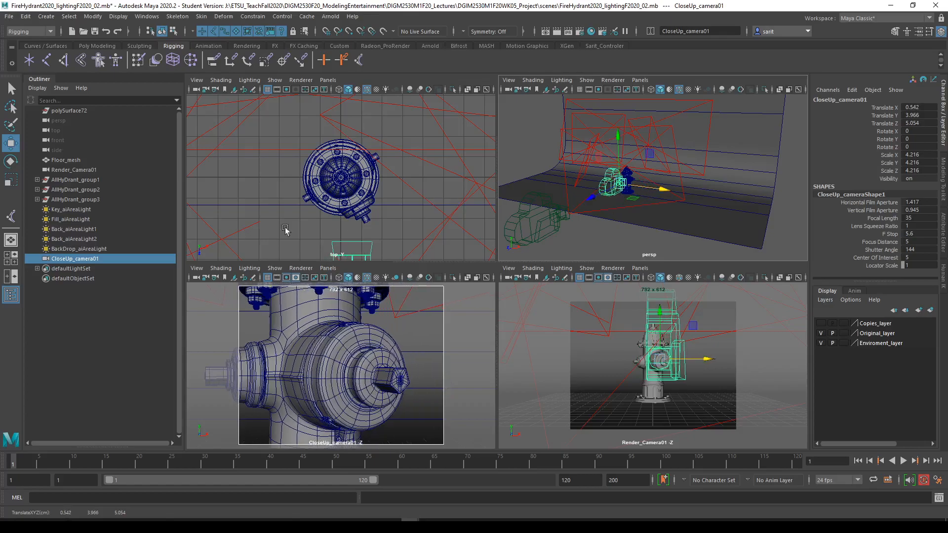
Adjust the Y rotation of AllHyDrant_group1 to about 17.6 degrees
{"action": "left_click", "coordinate": [90, 181]}
{"action": "key", "text": "e"}
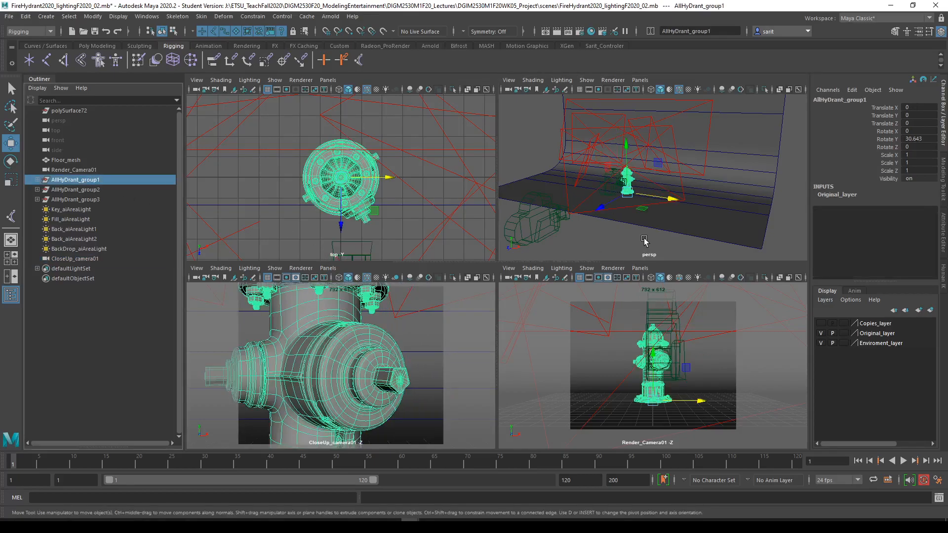
{"action": "left_click_drag", "start_coordinate": [637, 208], "coordinate": [633, 210]}
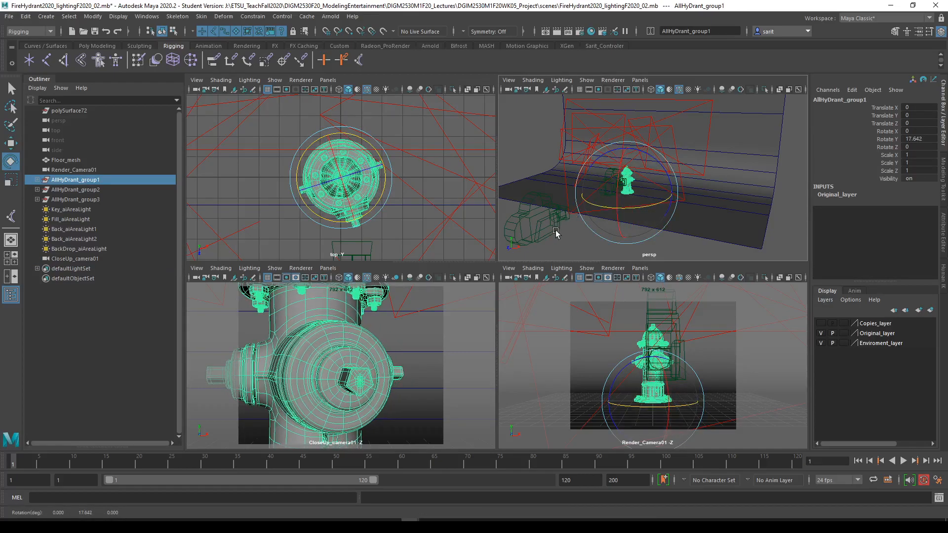
Frame the hydrant's front cap tightly by moving CloseUp_camera01 to about Z 3.67 and Y 3.84
{"action": "left_click", "coordinate": [612, 198]}
{"action": "key", "text": "w"}
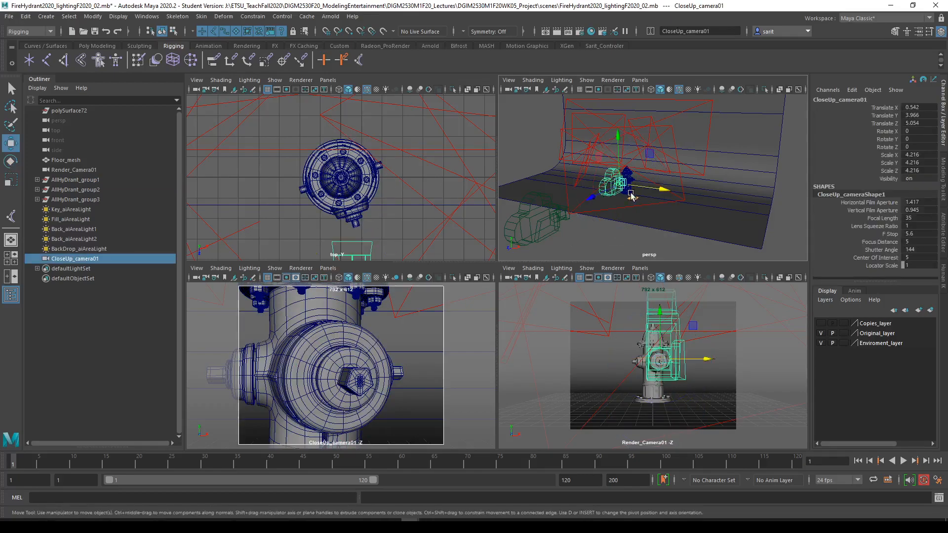
{"action": "left_click_drag", "start_coordinate": [593, 195], "coordinate": [595, 197]}
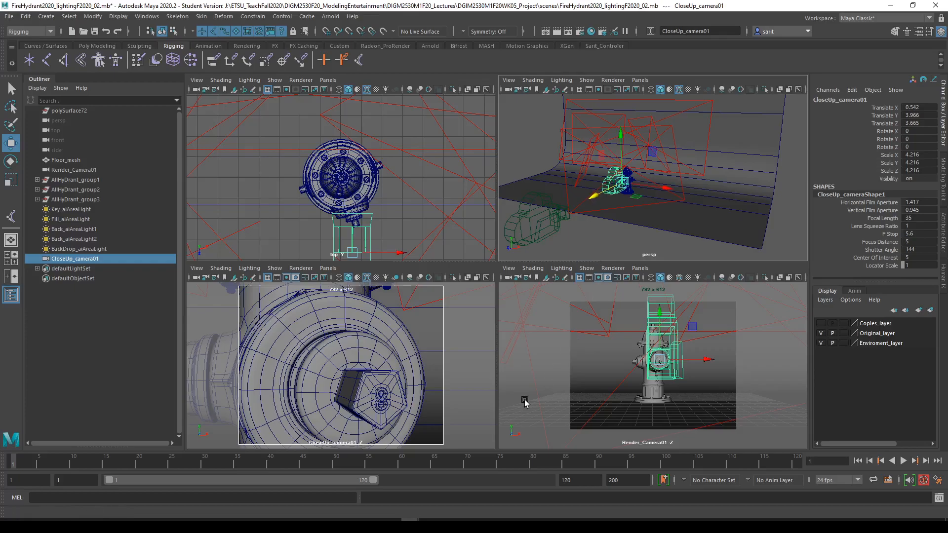
{"action": "left_click_drag", "start_coordinate": [621, 132], "coordinate": [622, 136]}
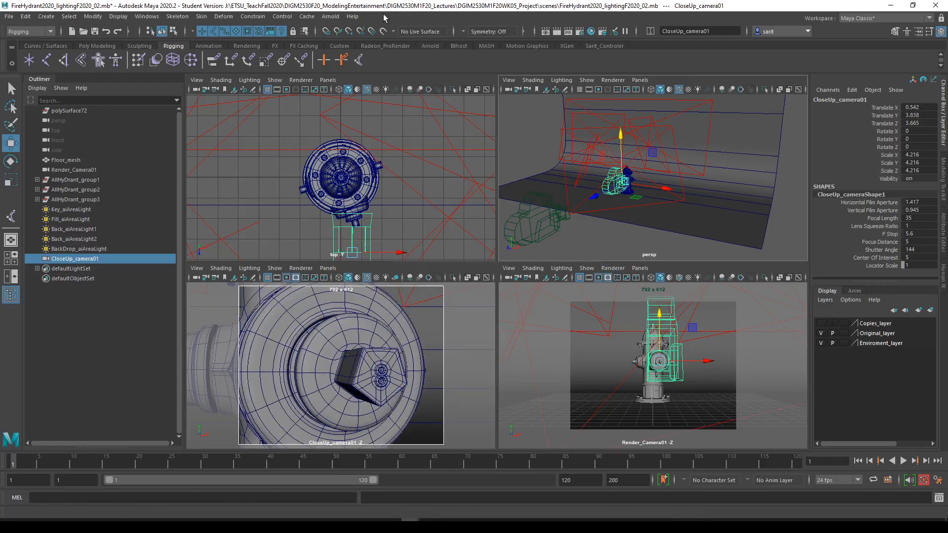
Open the Arnold RenderView and render the scene through CloseUp_cameraShape1
{"action": "left_click", "coordinate": [329, 17]}
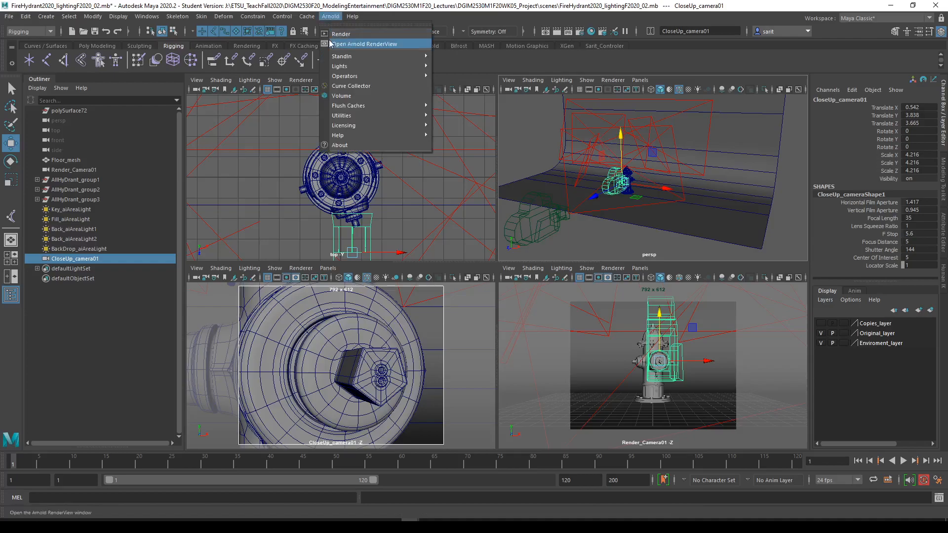
{"action": "left_click", "coordinate": [355, 42]}
{"action": "left_click", "coordinate": [188, 129]}
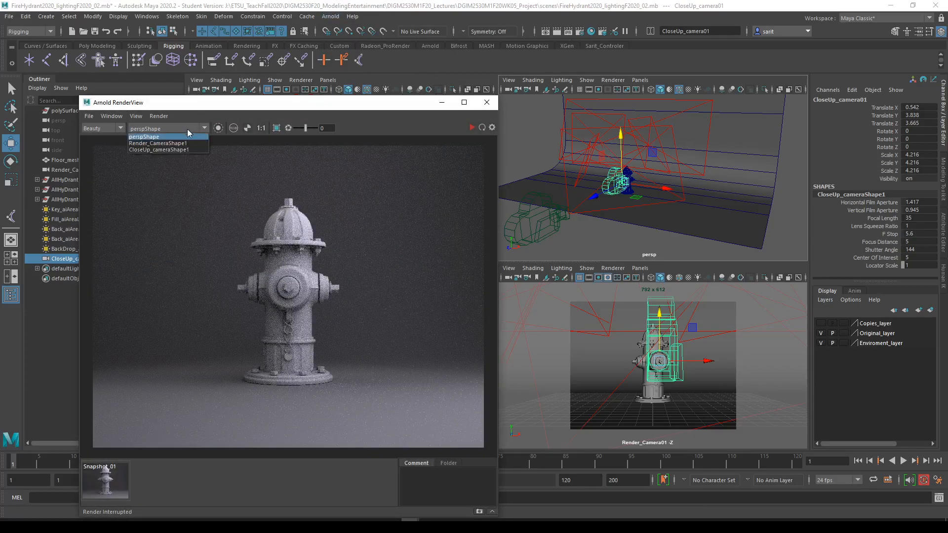
{"action": "left_click", "coordinate": [159, 149]}
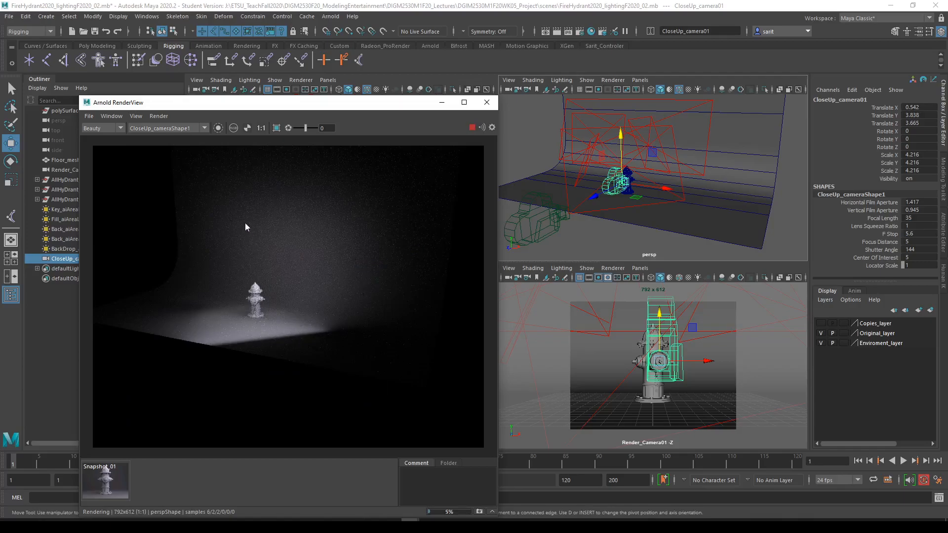
{"action": "left_click", "coordinate": [143, 129]}
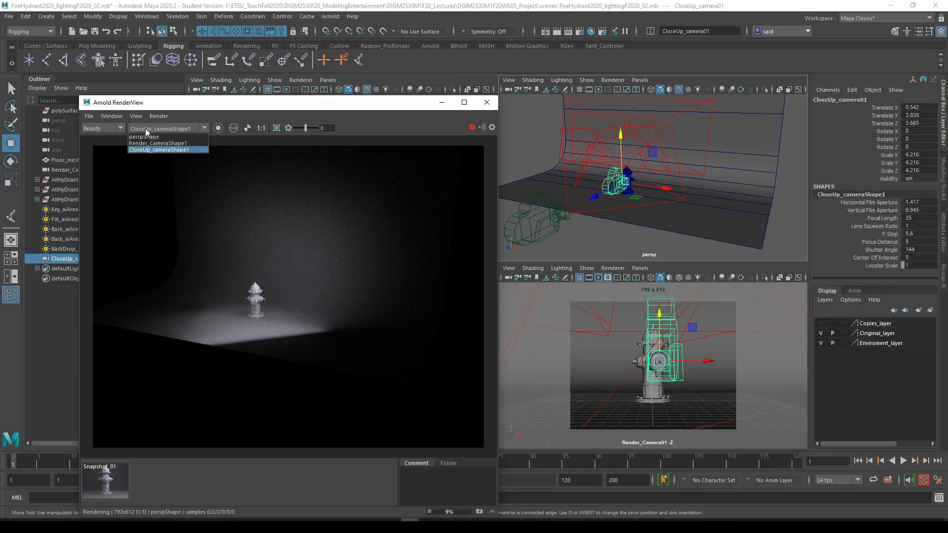
{"action": "left_click", "coordinate": [144, 137]}
{"action": "left_click", "coordinate": [151, 129]}
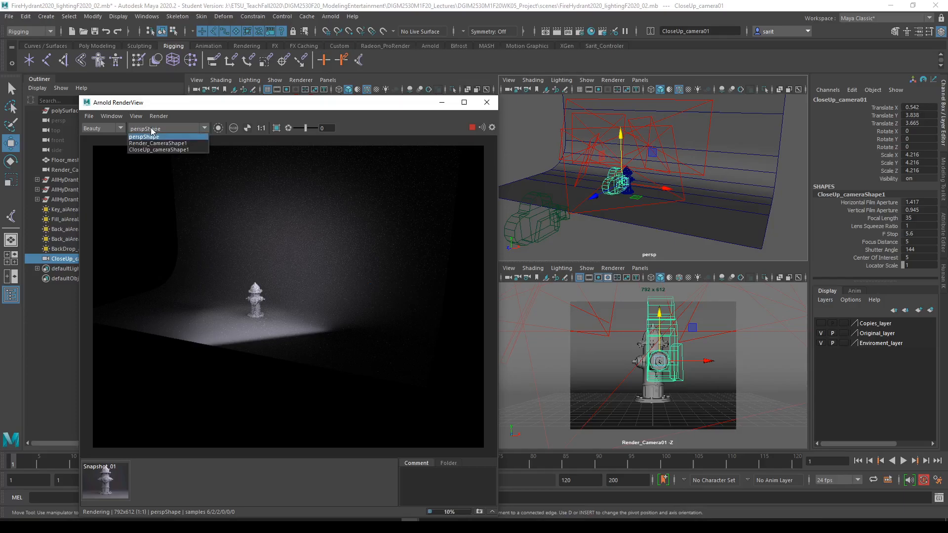
{"action": "left_click", "coordinate": [151, 144]}
{"action": "left_click", "coordinate": [153, 128]}
{"action": "left_click", "coordinate": [153, 149]}
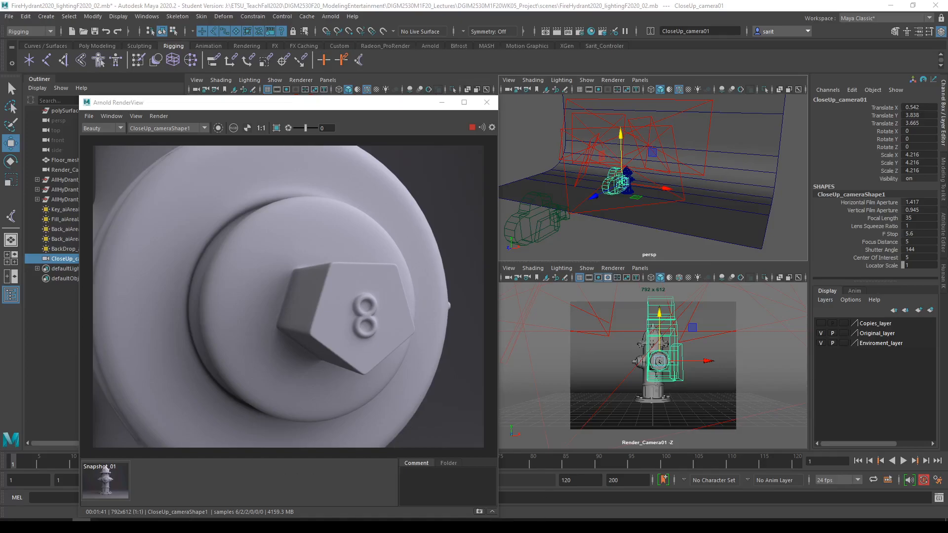
Store a snapshot of the close-up render and enter Render04.png as the name for saving it in the images folder
{"action": "left_click", "coordinate": [479, 512]}
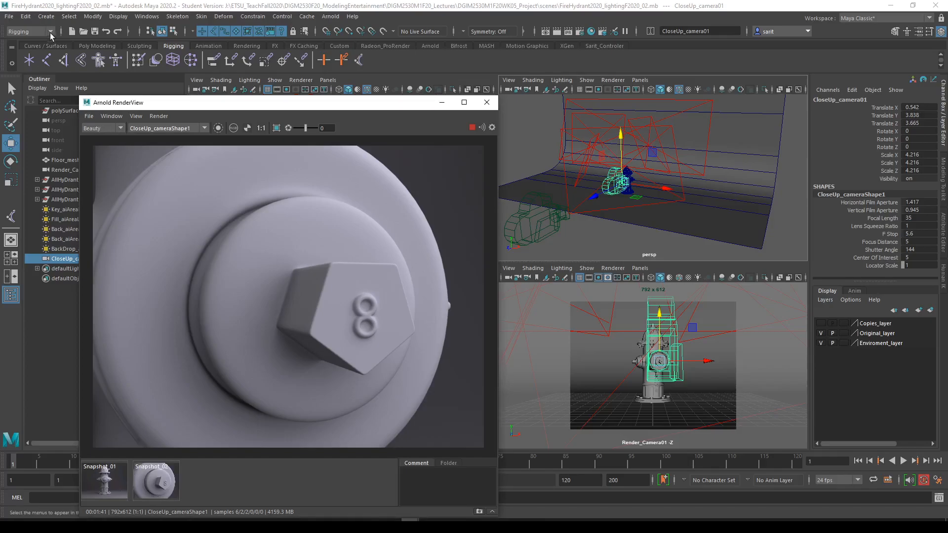
{"action": "left_click", "coordinate": [89, 118]}
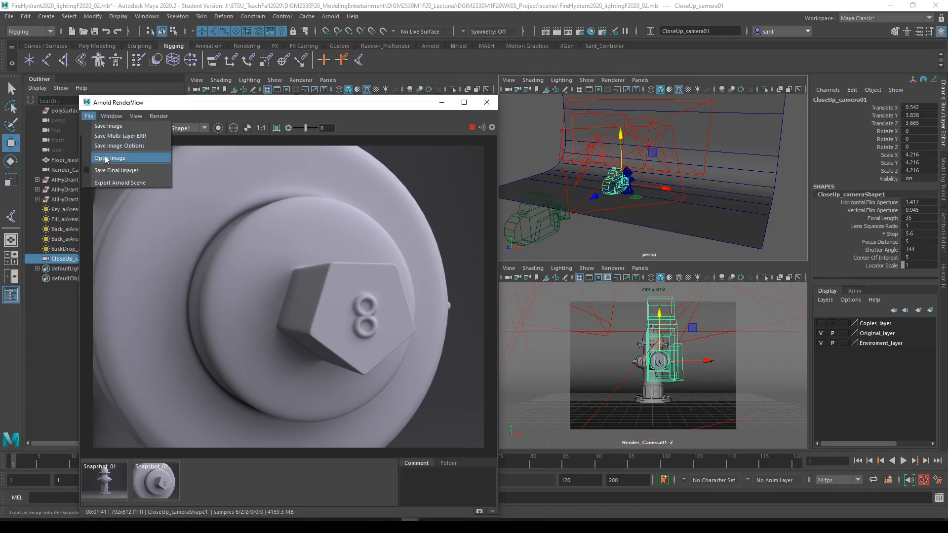
{"action": "left_click", "coordinate": [107, 129]}
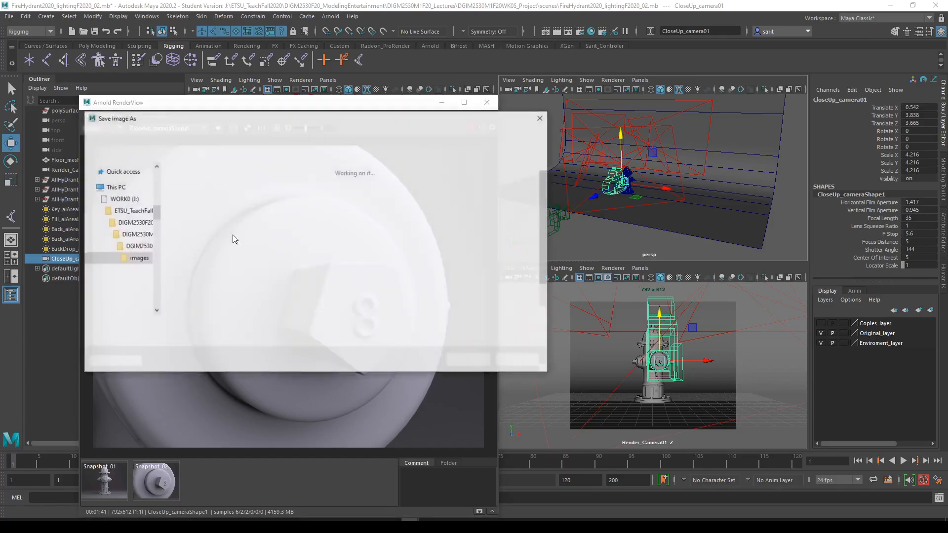
{"action": "scroll", "coordinate": [298, 294], "scroll_direction": "down", "scroll_amount": 1}
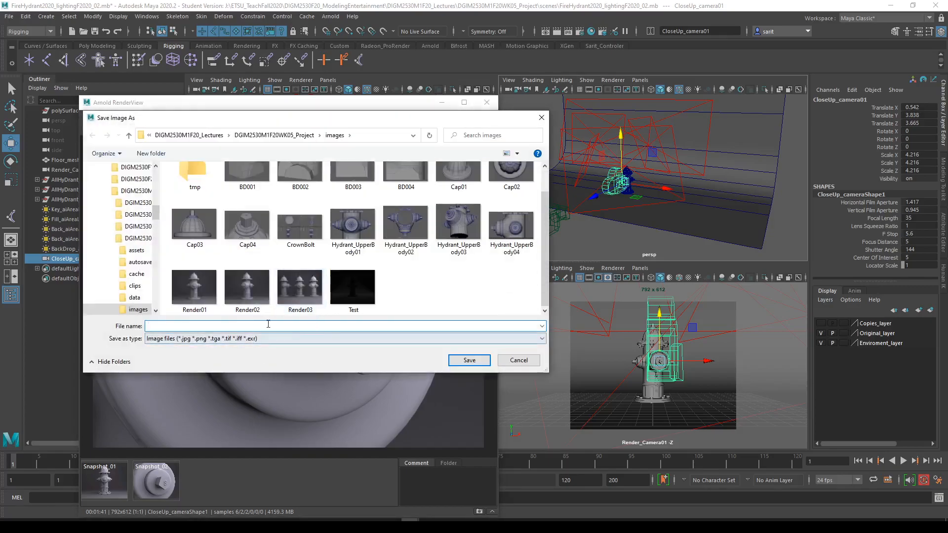
{"action": "left_click", "coordinate": [300, 302]}
{"action": "left_click", "coordinate": [179, 325]}
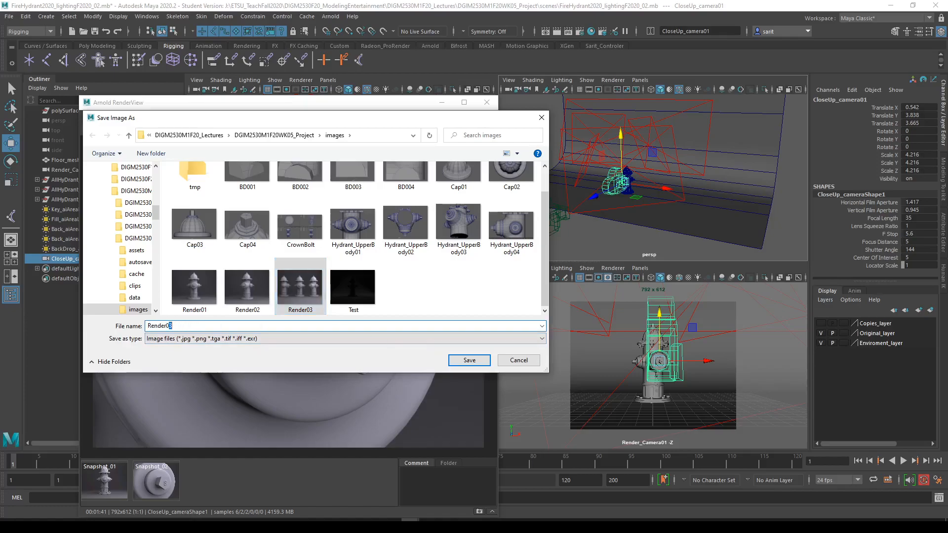
{"action": "type", "text": "4"}
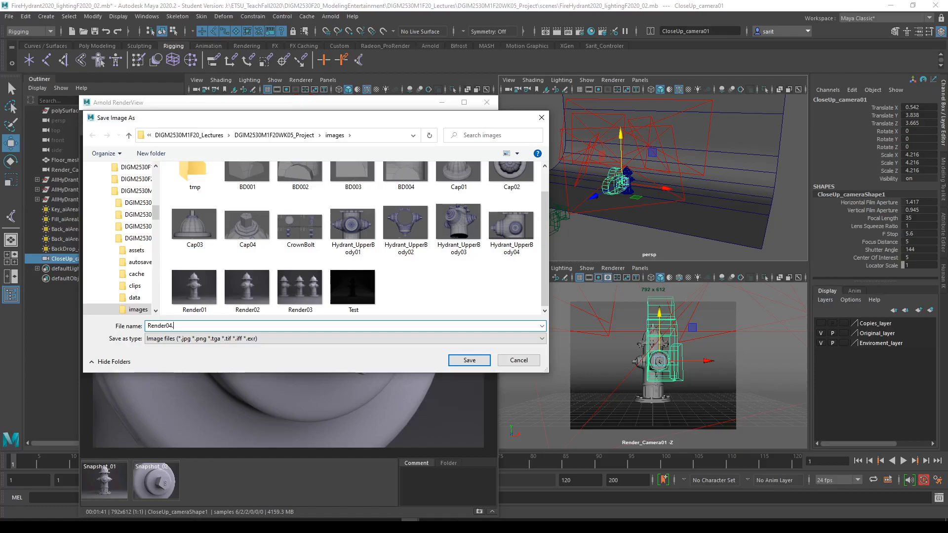
{"action": "type", "text": ".png"}
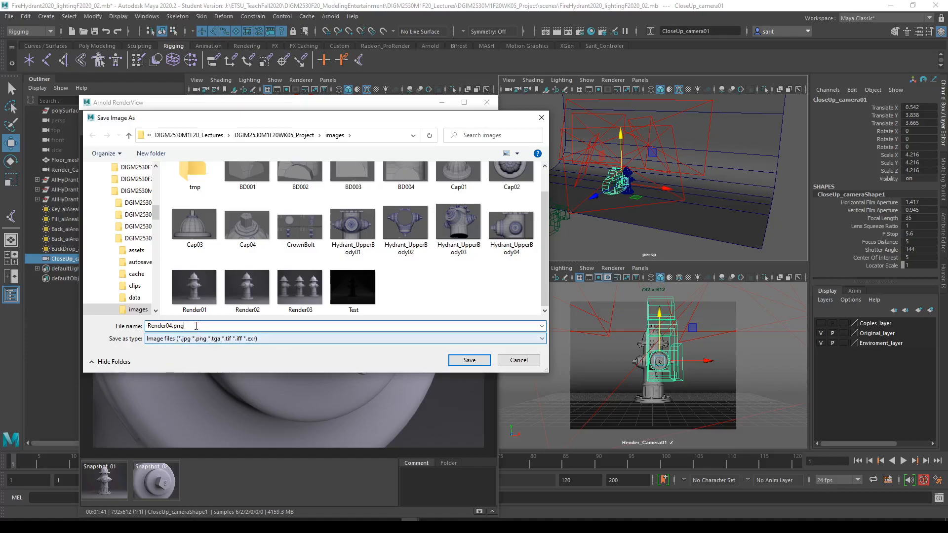
{"action": "key", "text": "Tab"}
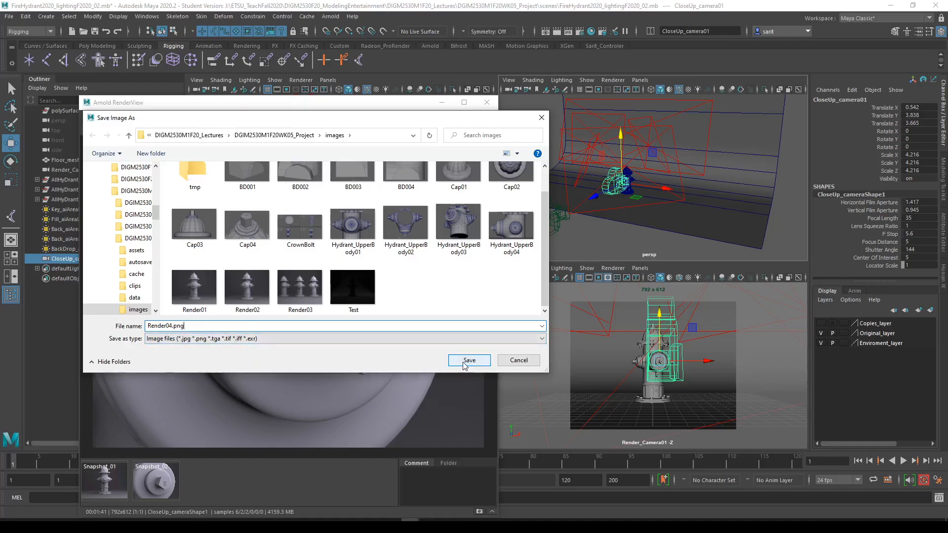
List the images folder with file details to check the existing file types, and save the render as Render04.png
{"action": "scroll", "coordinate": [404, 232], "scroll_direction": "up", "scroll_amount": 1}
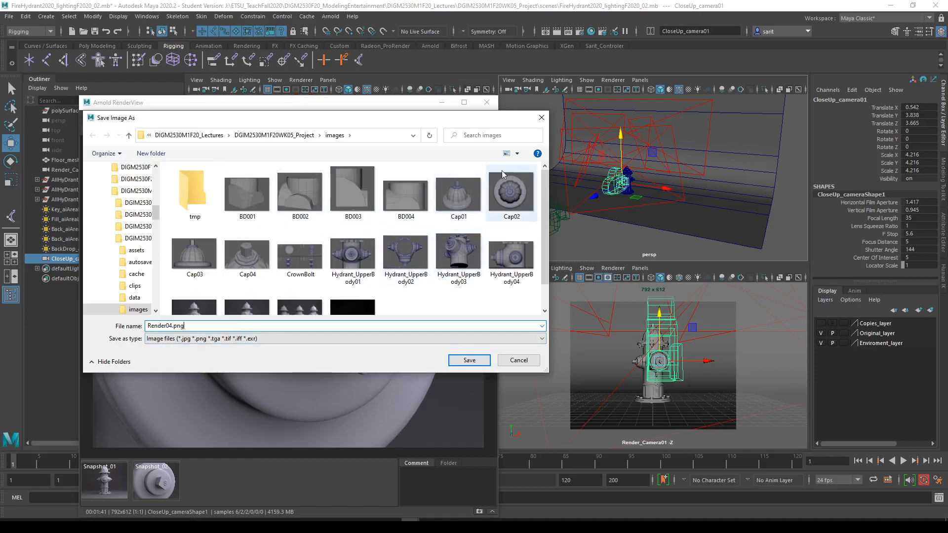
{"action": "left_click", "coordinate": [517, 153]}
{"action": "left_click", "coordinate": [549, 220]}
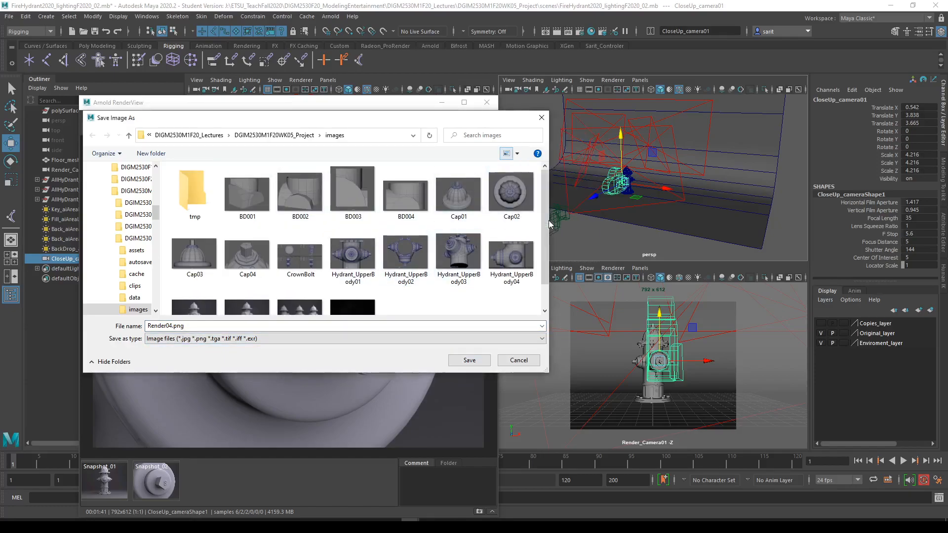
{"action": "scroll", "coordinate": [317, 272], "scroll_direction": "down", "scroll_amount": 2}
{"action": "scroll", "coordinate": [316, 273], "scroll_direction": "up", "scroll_amount": 1}
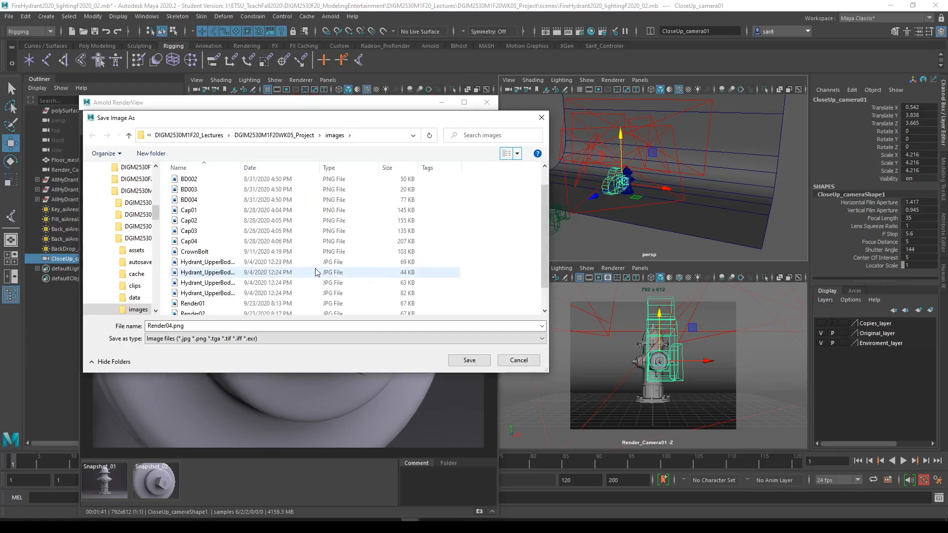
{"action": "scroll", "coordinate": [316, 273], "scroll_direction": "down", "scroll_amount": 1}
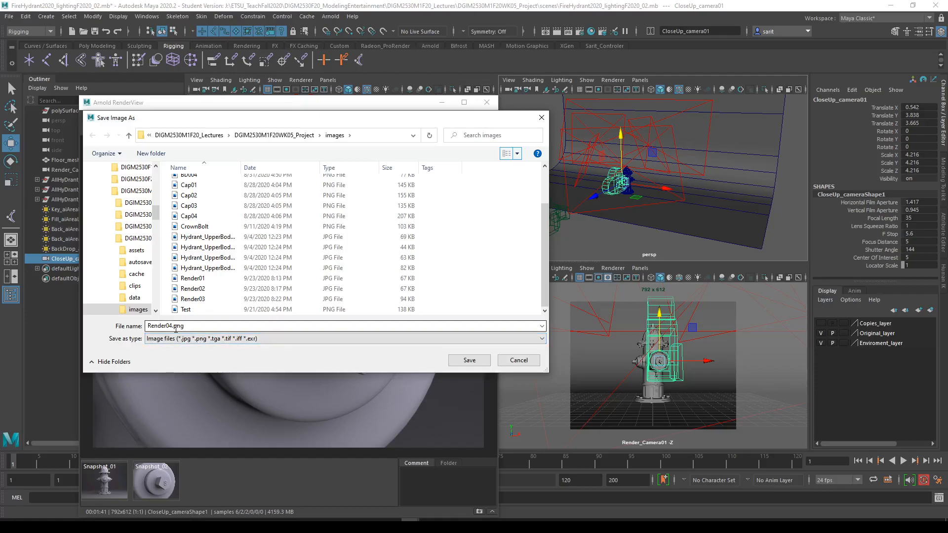
{"action": "left_click", "coordinate": [469, 360]}
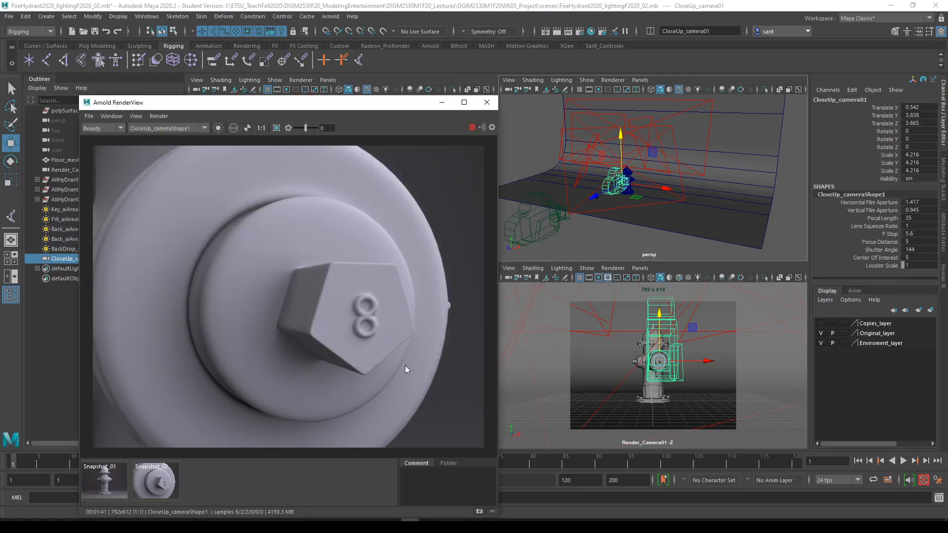
Reopen the image saving dialog and check the images folder for the saved close-up render
{"action": "left_click", "coordinate": [89, 117]}
{"action": "left_click", "coordinate": [97, 128]}
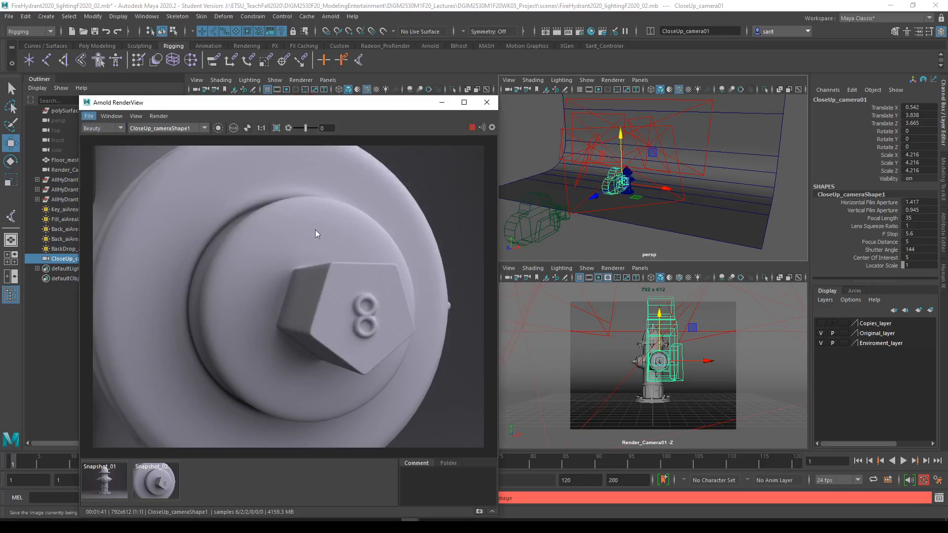
{"action": "scroll", "coordinate": [271, 257], "scroll_direction": "down", "scroll_amount": 2}
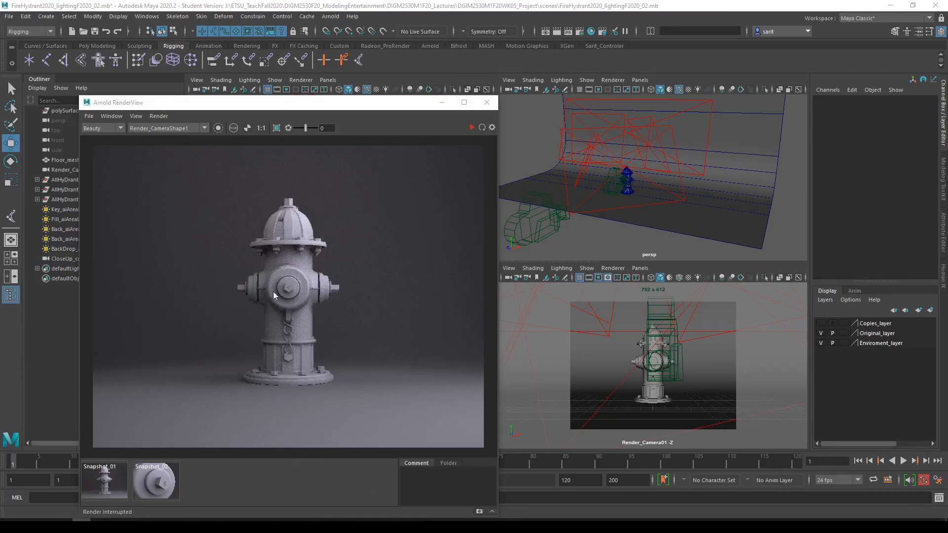
Select Render_Camera01, make Copies_layer visible, and start rendering the scene through Render_CameraShape1
{"action": "left_click", "coordinate": [543, 236]}
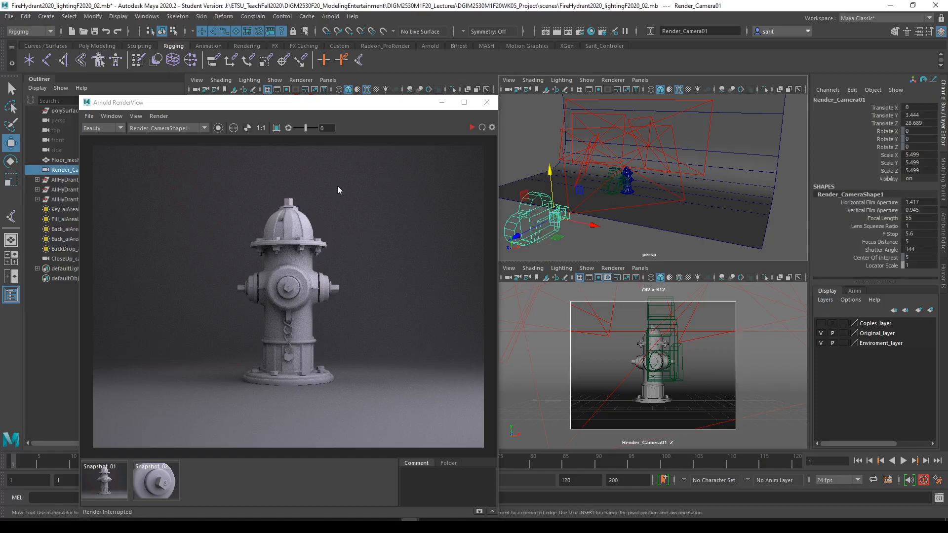
{"action": "left_click", "coordinate": [821, 324]}
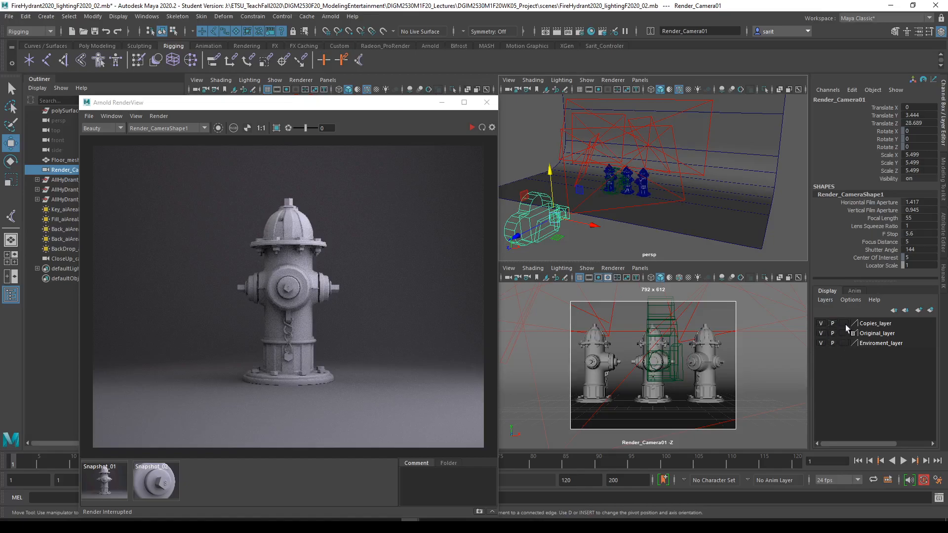
{"action": "left_click", "coordinate": [470, 129]}
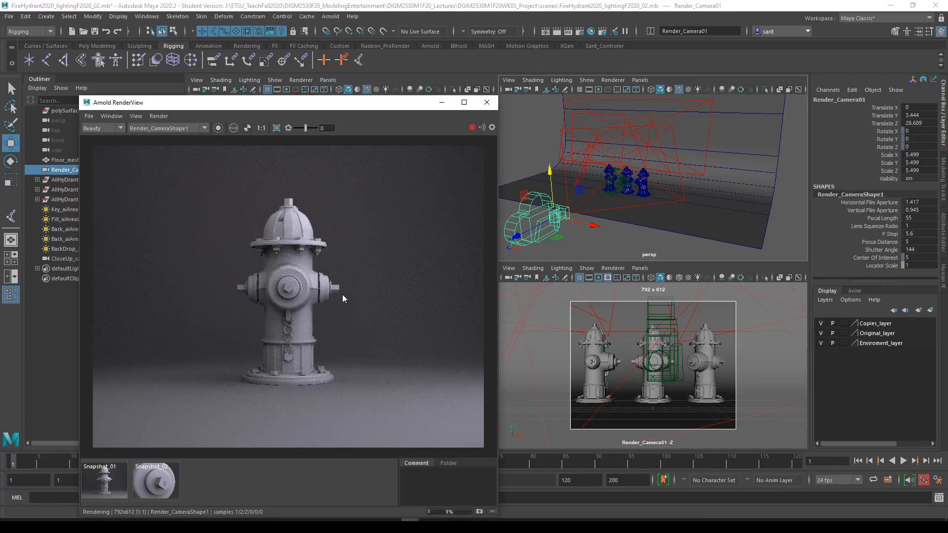
Close and reopen the Arnold RenderView, choose Render_CameraShape1, and restart the render
{"action": "left_click", "coordinate": [487, 103]}
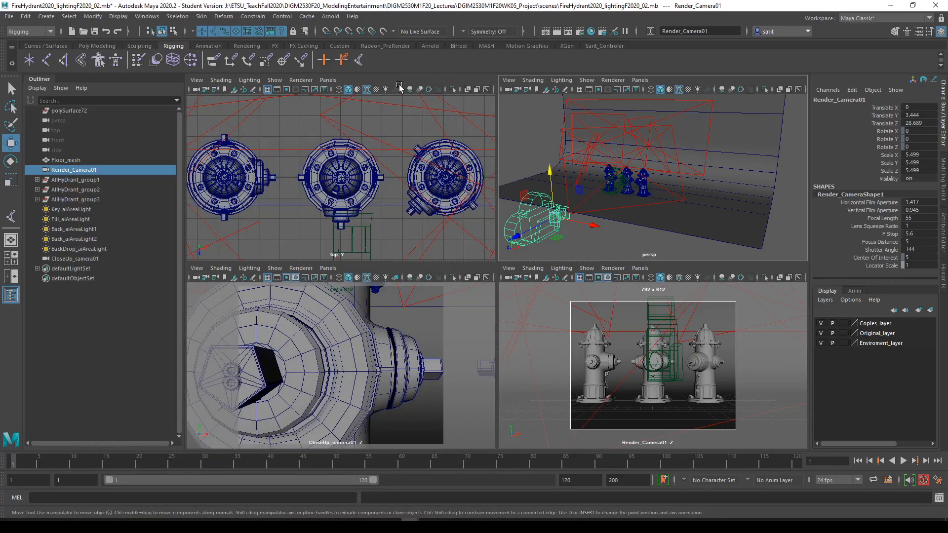
{"action": "left_click", "coordinate": [330, 16]}
{"action": "left_click", "coordinate": [348, 40]}
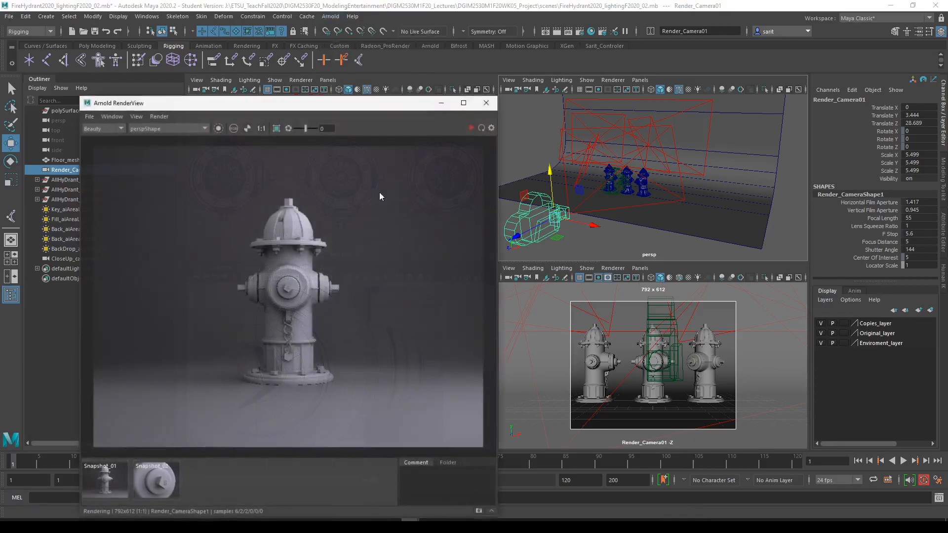
{"action": "left_click", "coordinate": [193, 128]}
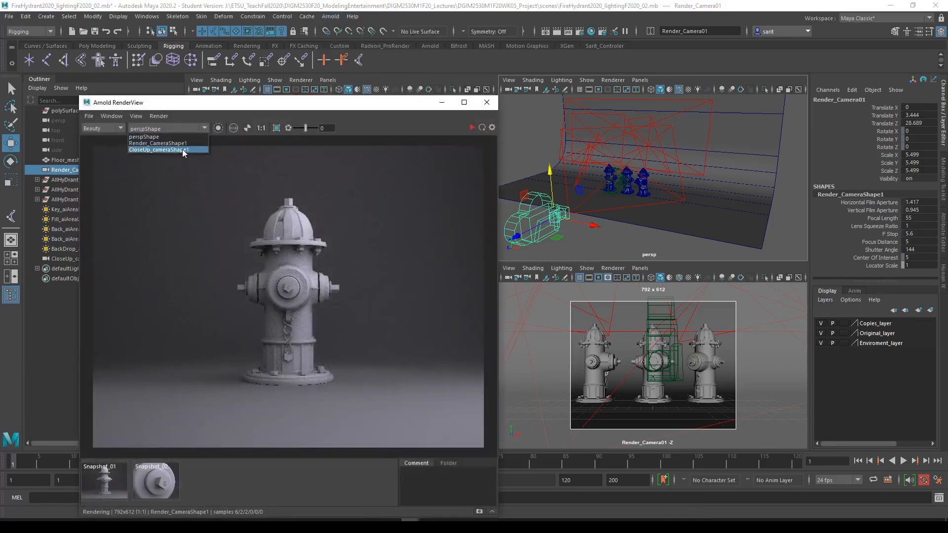
{"action": "left_click", "coordinate": [178, 143]}
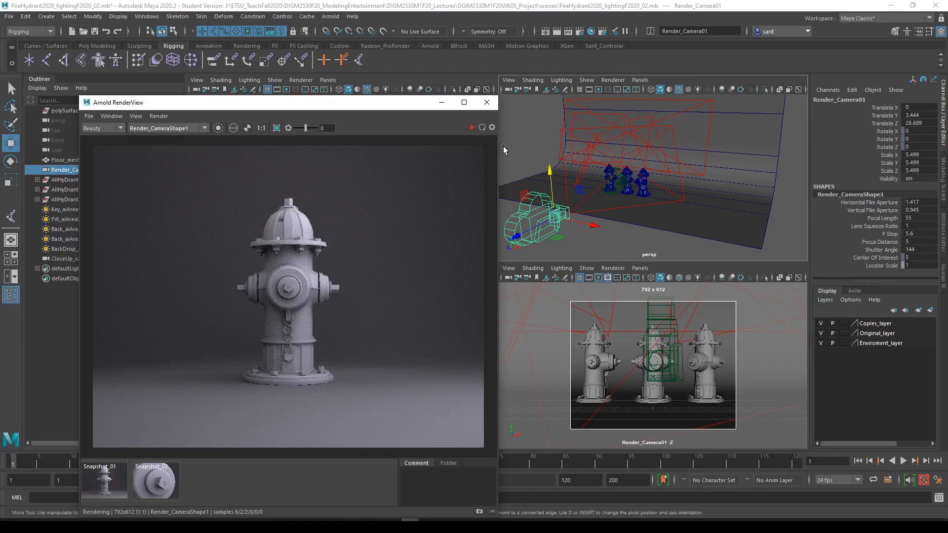
{"action": "left_click", "coordinate": [472, 128]}
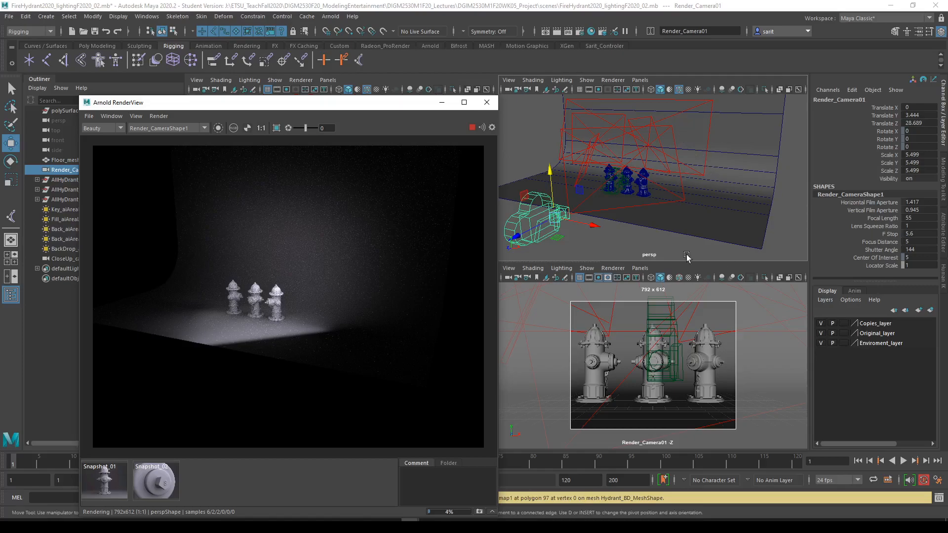
Choose Render_CameraShape1 again to render the three hydrants through it, and stop the render
{"action": "left_click", "coordinate": [170, 129]}
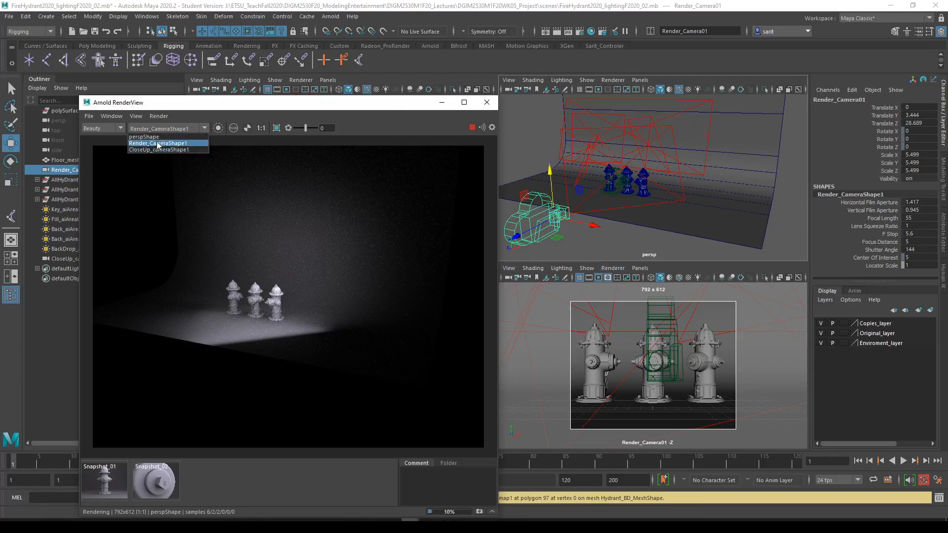
{"action": "left_click", "coordinate": [157, 144]}
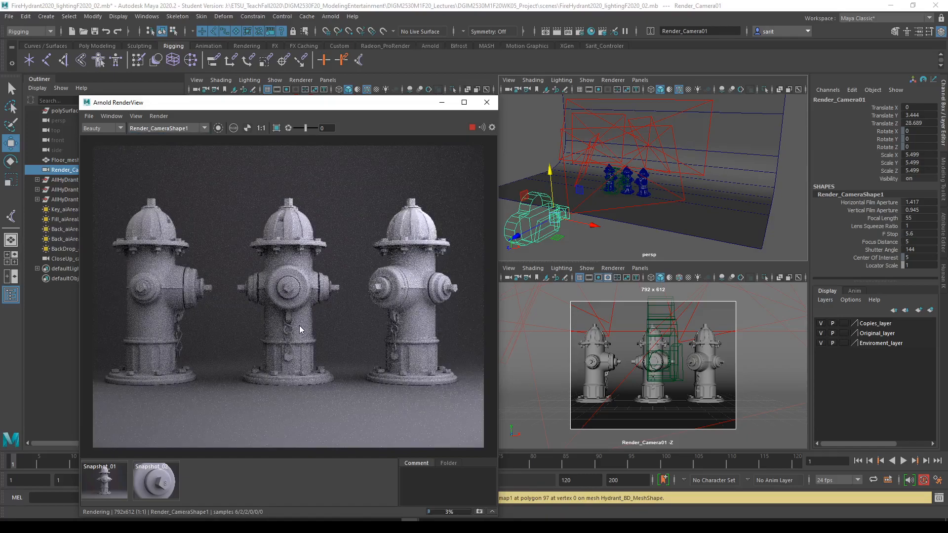
{"action": "left_click", "coordinate": [473, 127]}
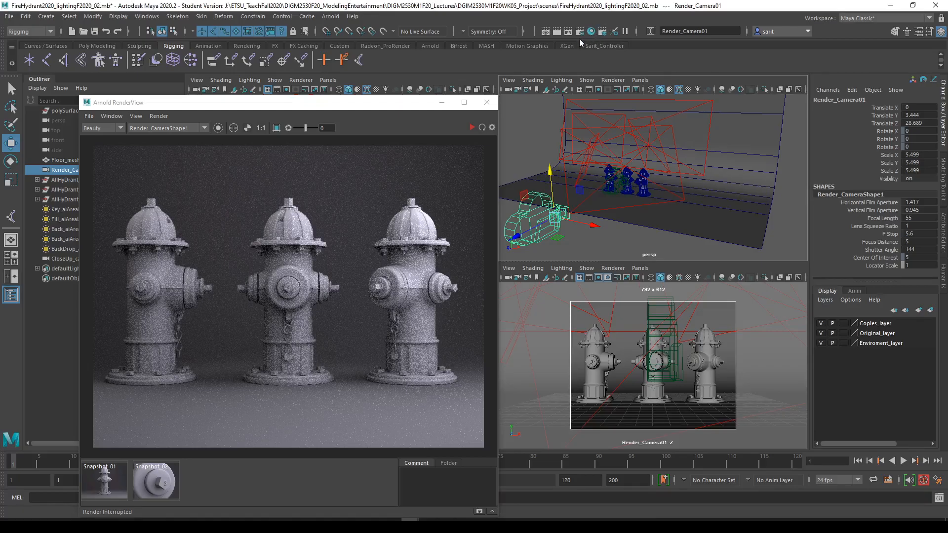
Open the Hypershade and reposition its window so all of its contents are accessible
{"action": "left_click", "coordinate": [147, 16]}
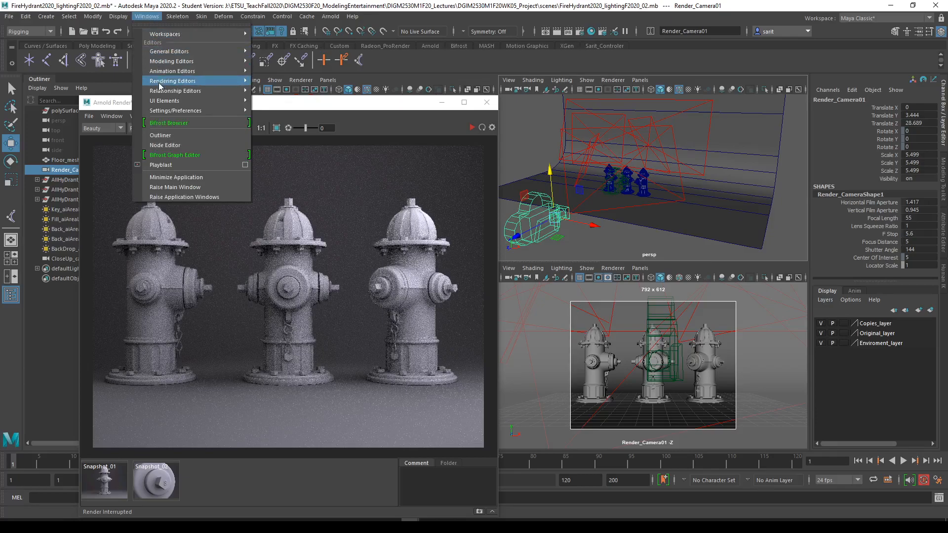
{"action": "mouse_move", "coordinate": [162, 82]}
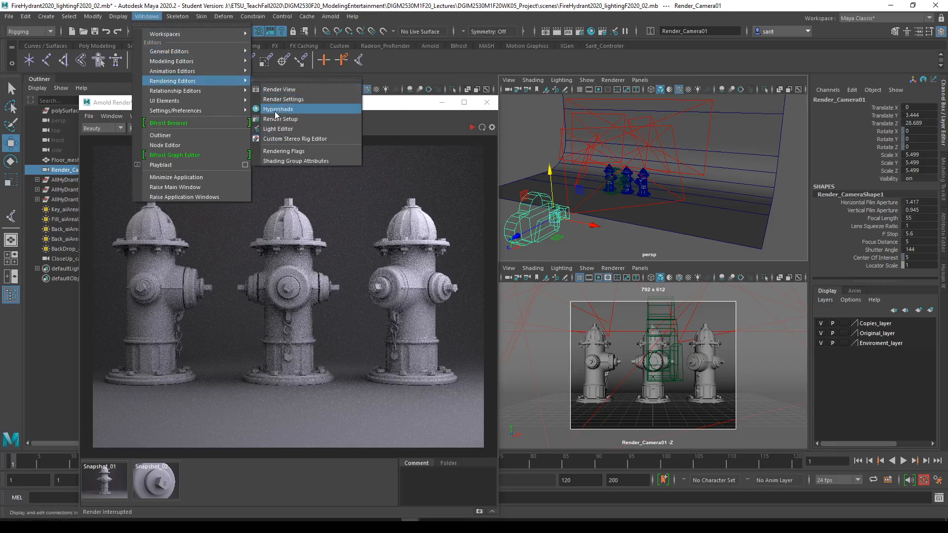
{"action": "left_click", "coordinate": [591, 32]}
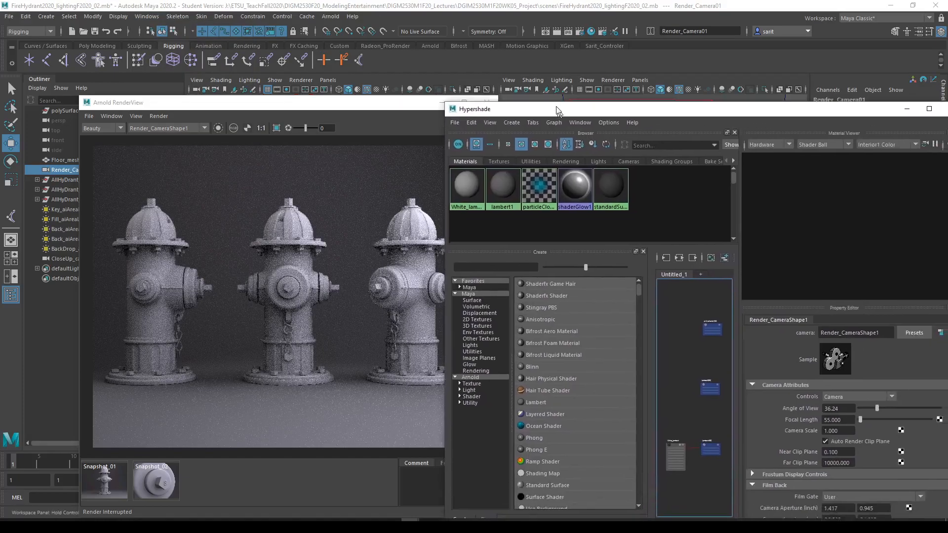
{"action": "left_click_drag", "start_coordinate": [558, 110], "coordinate": [482, 99]}
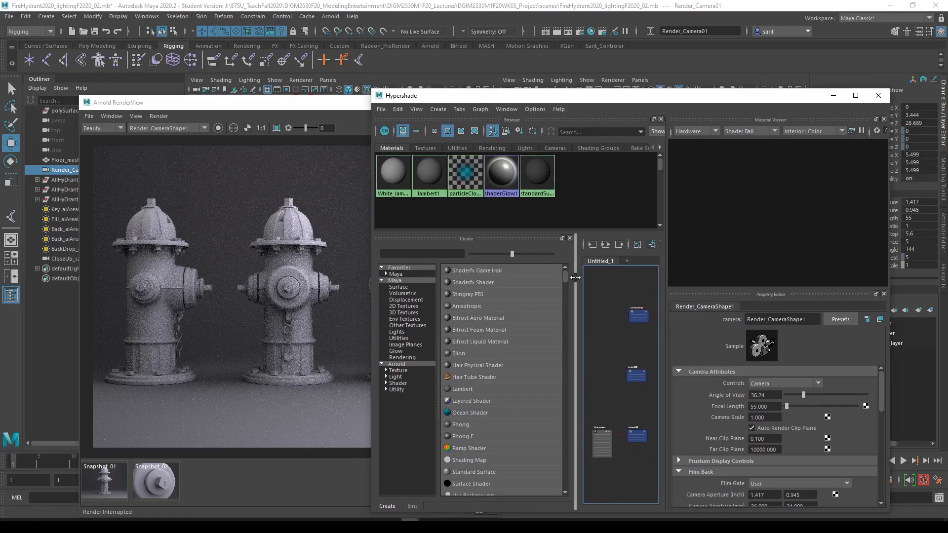
{"action": "left_click_drag", "start_coordinate": [562, 101], "coordinate": [561, 72]}
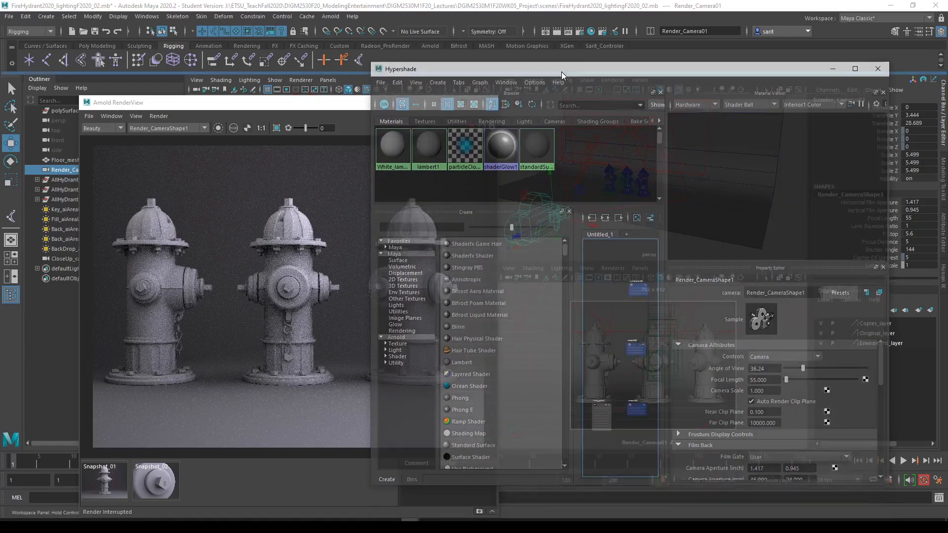
Create an aiWireframe material from the Arnold surface shaders
{"action": "left_click", "coordinate": [380, 332]}
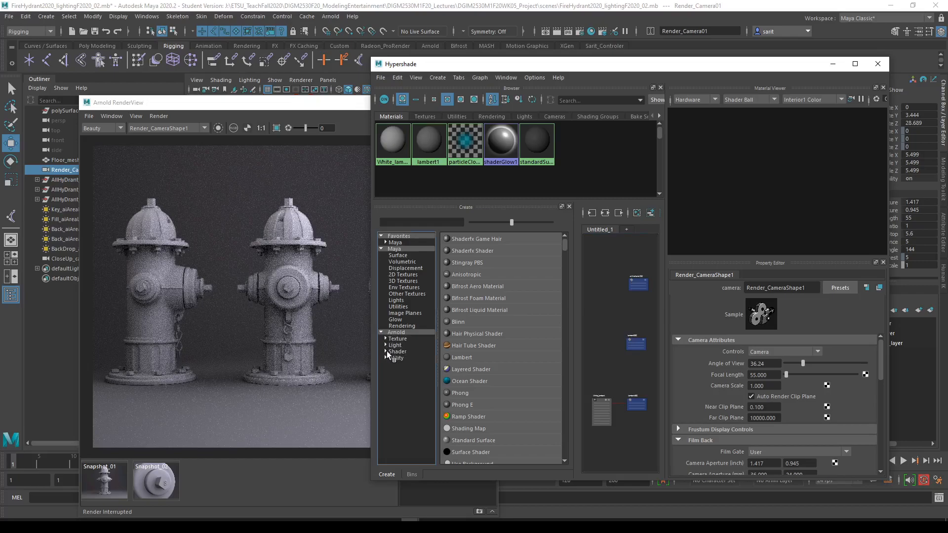
{"action": "left_click", "coordinate": [386, 352]}
{"action": "left_click", "coordinate": [403, 359]}
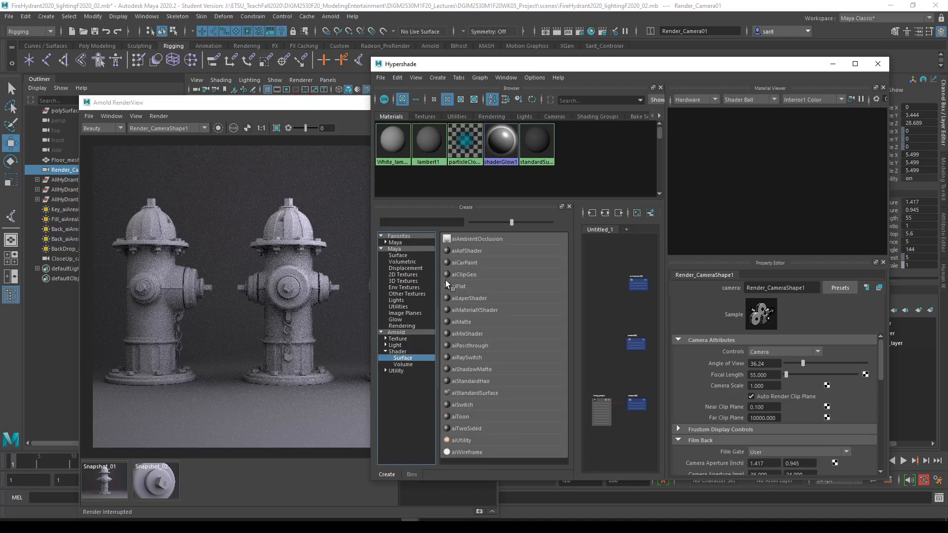
{"action": "left_click", "coordinate": [479, 453]}
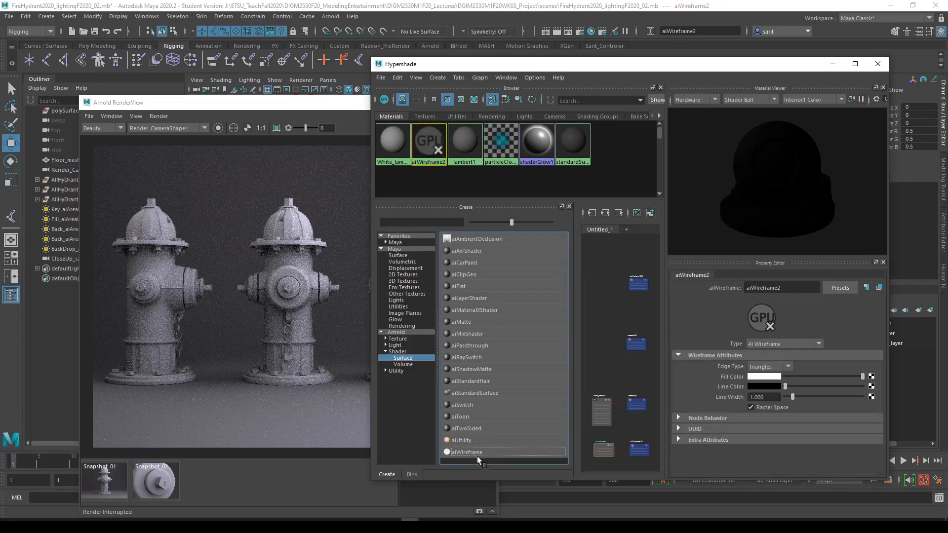
Rename the new wireframe material as Hydrant_aiWireframe
{"action": "left_click", "coordinate": [792, 288]}
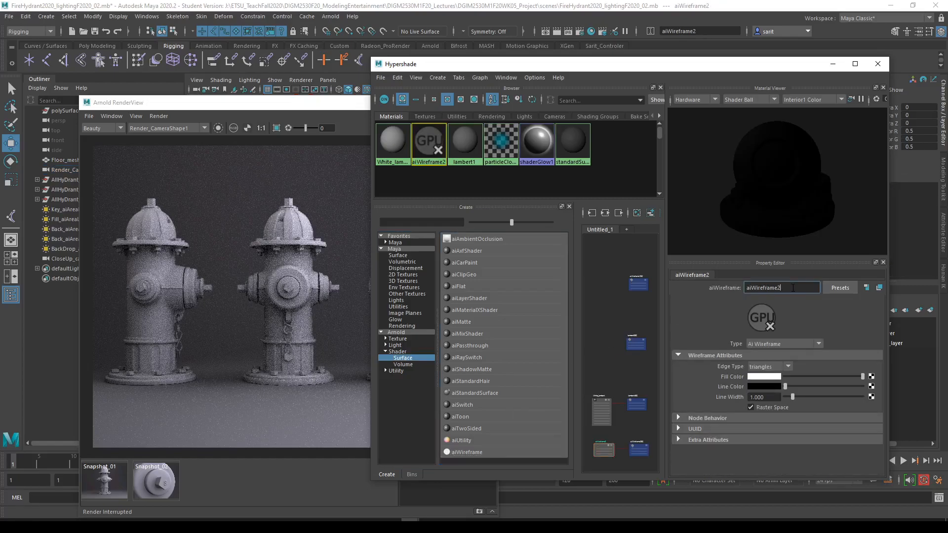
{"action": "key", "text": "BackSpace"}
{"action": "type", "text": "Hydrant_"}
{"action": "key", "text": "Return"}
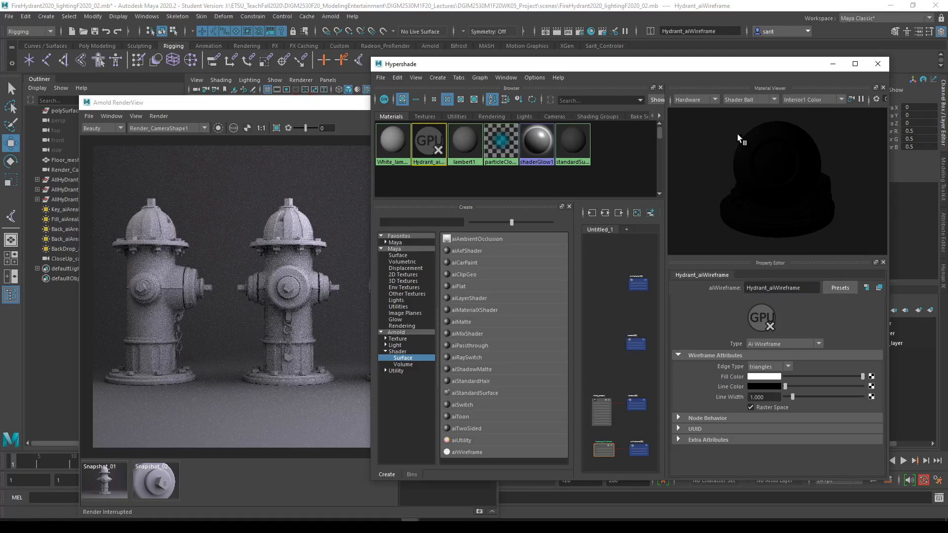
Assign the Hydrant_aiWireframe material to AllHyDrant_group1, AllHyDrant_group2 and AllHyDrant_group3
{"action": "left_click_drag", "start_coordinate": [684, 69], "coordinate": [662, 108]}
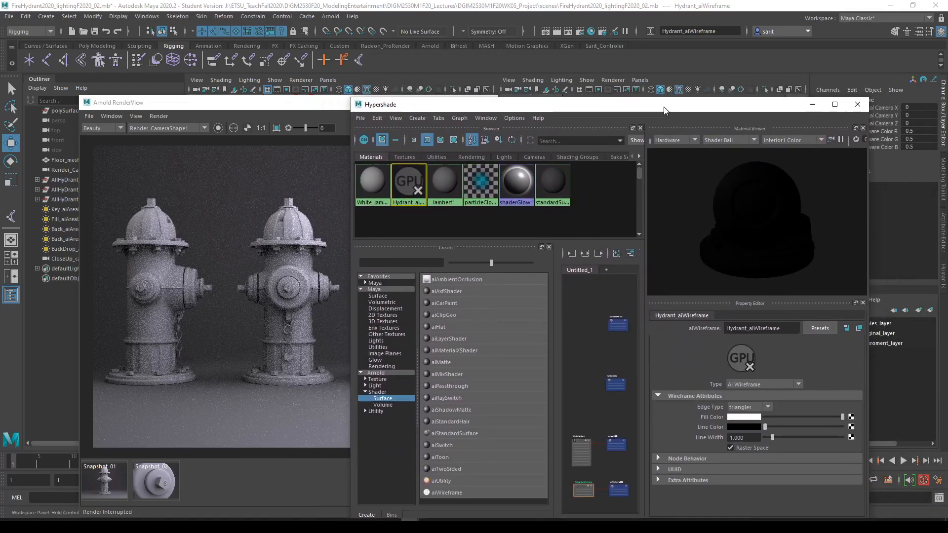
{"action": "left_click_drag", "start_coordinate": [128, 102], "coordinate": [178, 108]}
{"action": "left_click", "coordinate": [73, 180]}
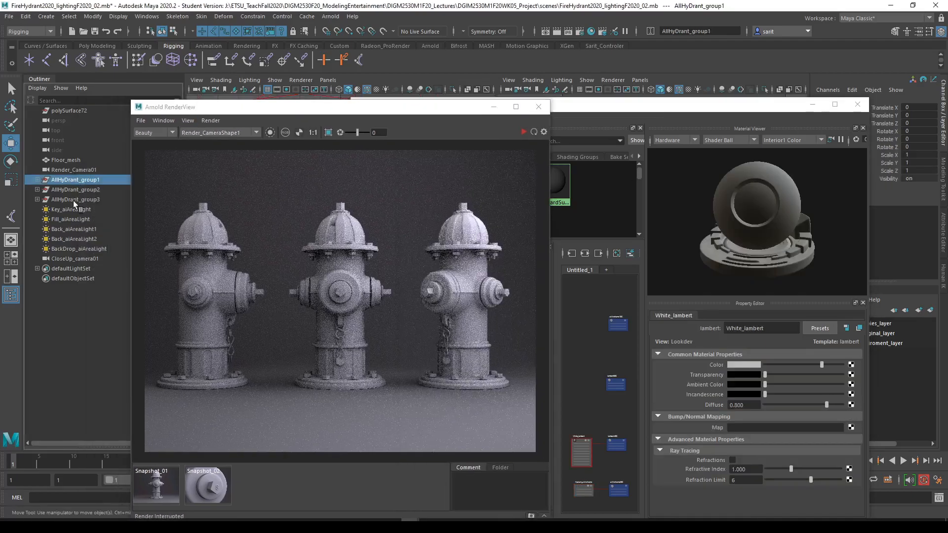
{"action": "left_click", "coordinate": [78, 199], "text": "shift"}
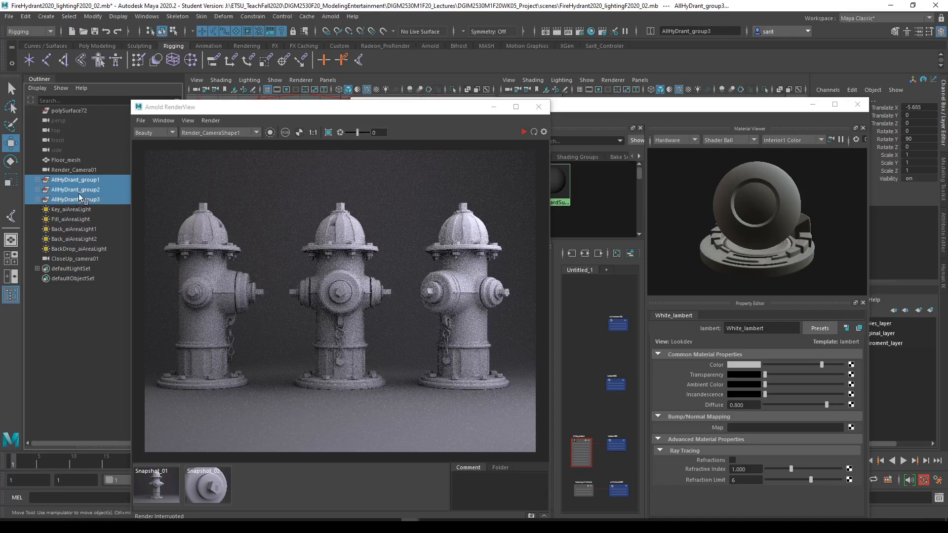
{"action": "left_click", "coordinate": [647, 107]}
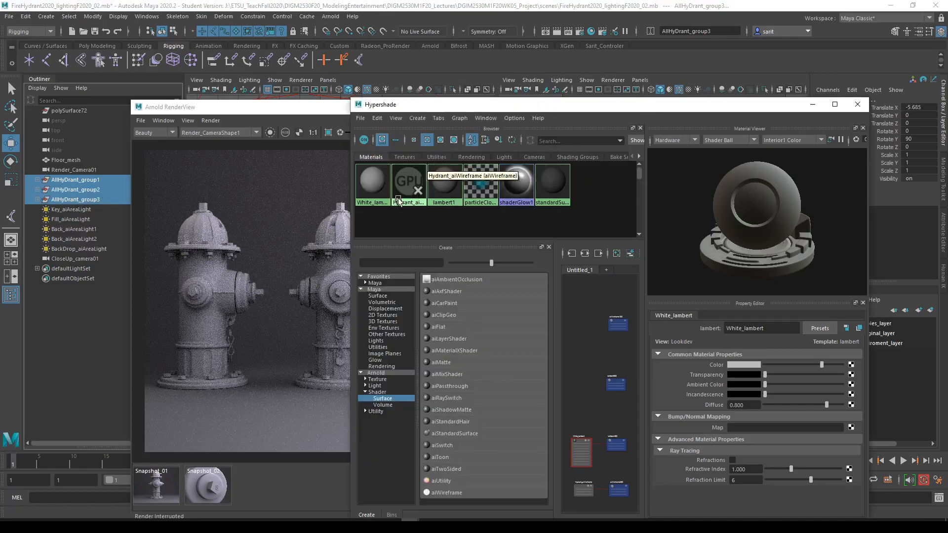
{"action": "right_click", "coordinate": [410, 186]}
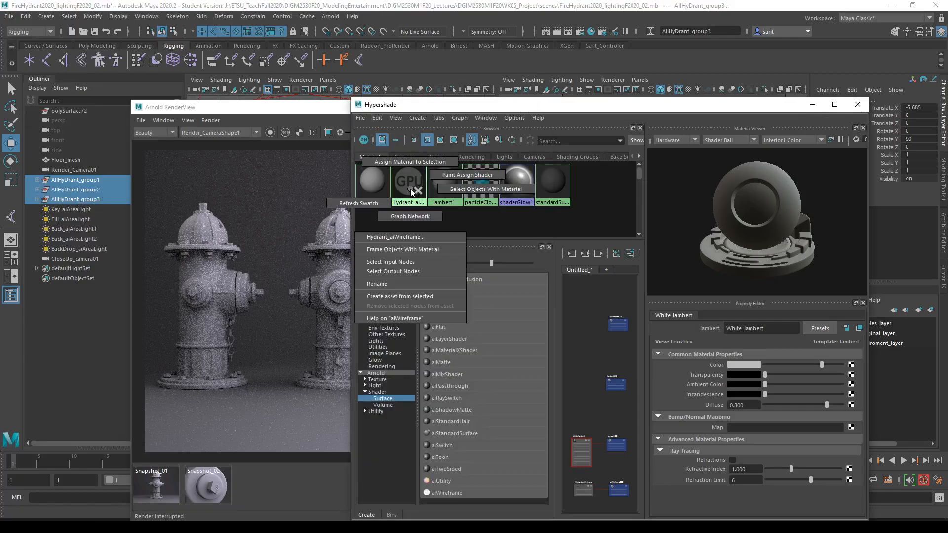
{"action": "left_click", "coordinate": [411, 162]}
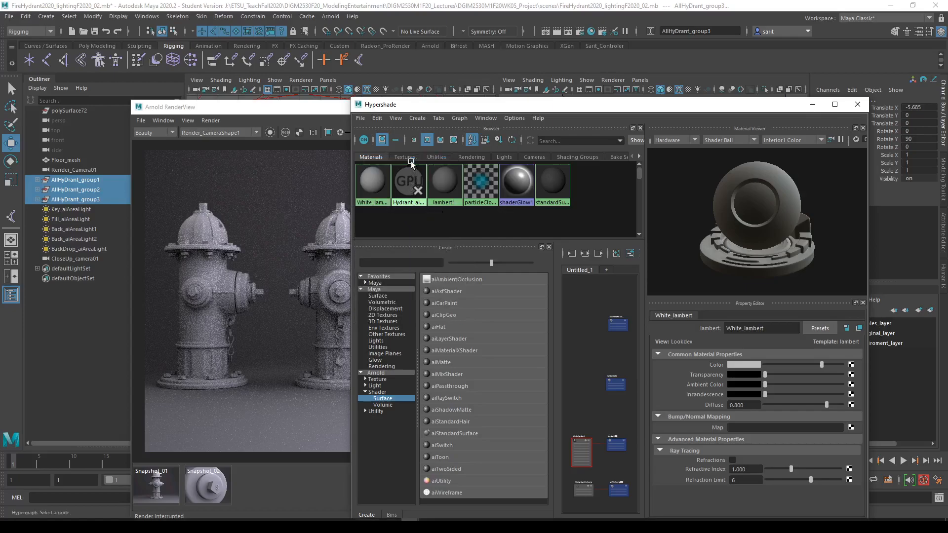
Show the Hydrant_aiWireframe material's settings in the Attribute Editor and close the Hypershade
{"action": "left_click_drag", "start_coordinate": [719, 109], "coordinate": [613, 107]}
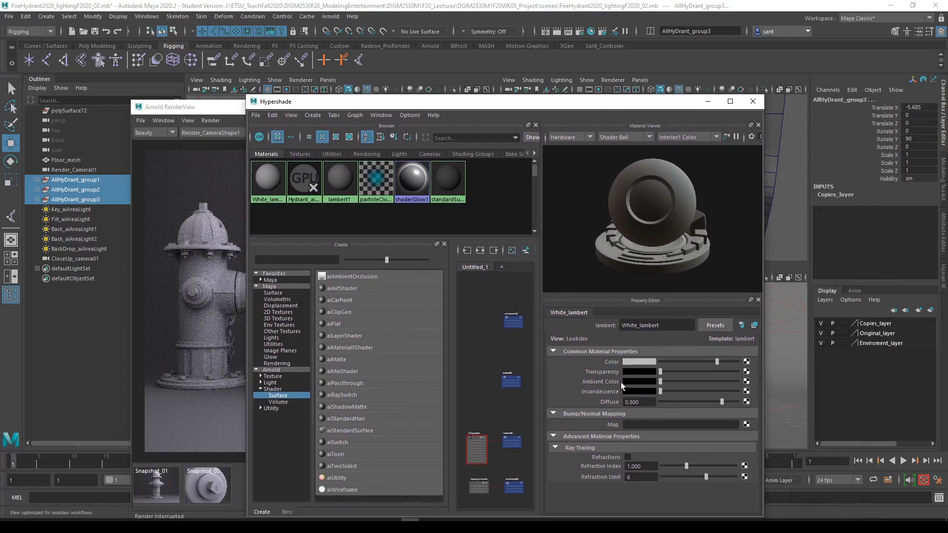
{"action": "left_click", "coordinate": [303, 188]}
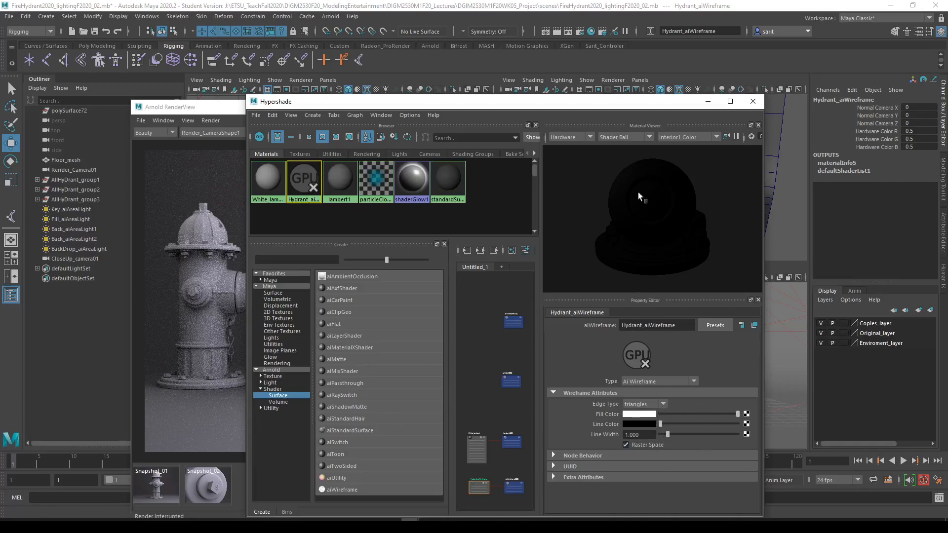
{"action": "left_click_drag", "start_coordinate": [546, 108], "coordinate": [449, 161]}
{"action": "double_click", "coordinate": [221, 236]}
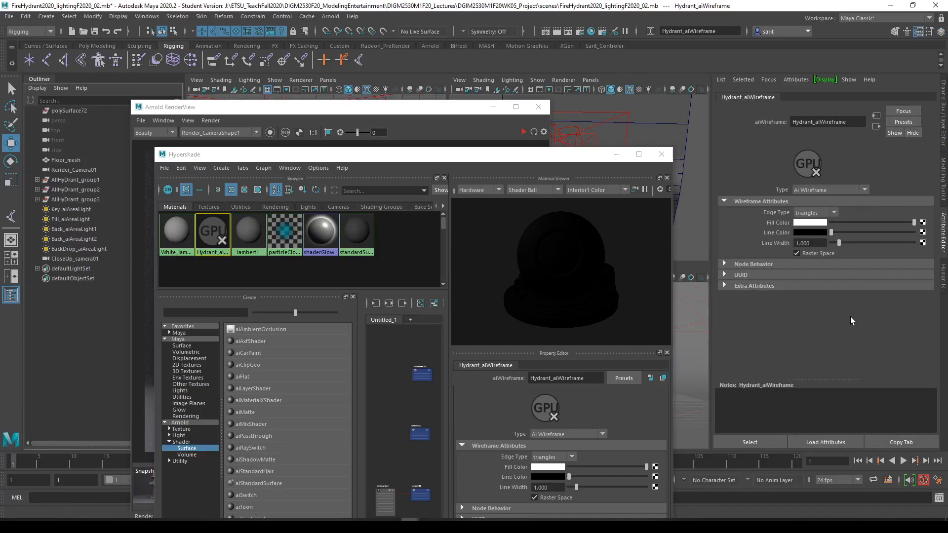
{"action": "left_click_drag", "start_coordinate": [479, 155], "coordinate": [499, 132]}
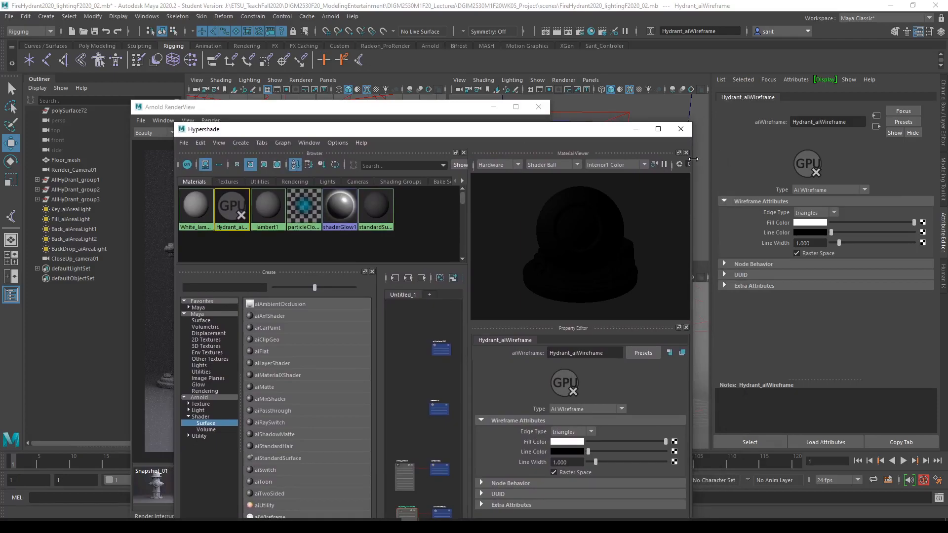
{"action": "left_click", "coordinate": [680, 130]}
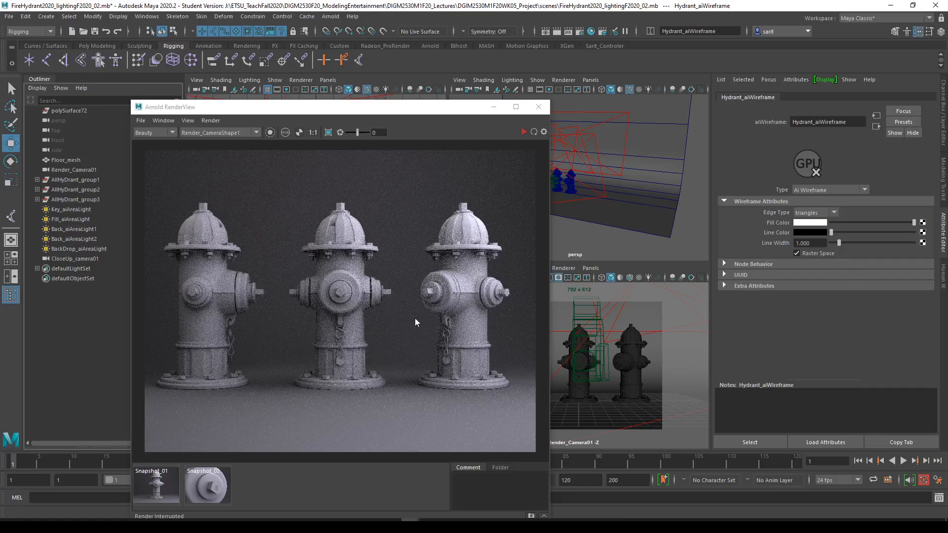
Render the three hydrants with the wireframe material through the render camera and select AllHyDrant_group1
{"action": "left_click", "coordinate": [524, 132]}
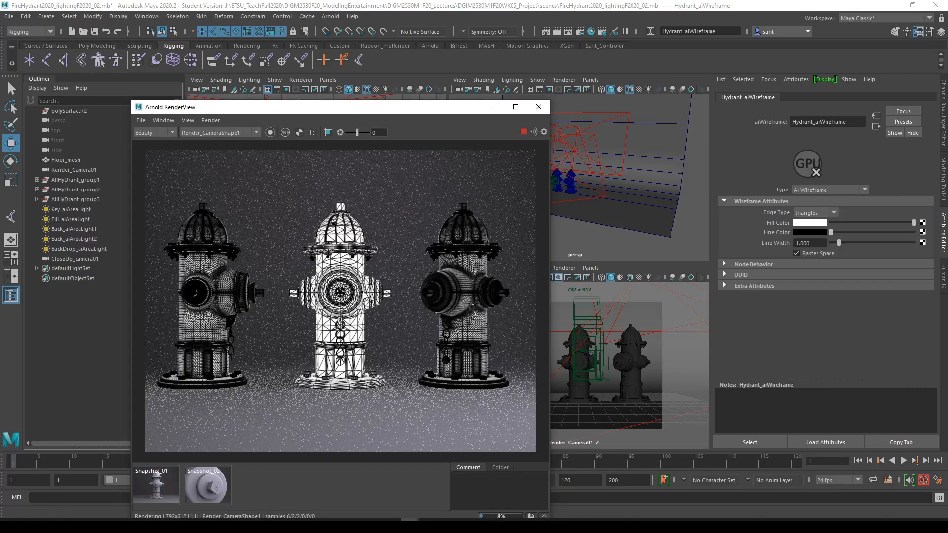
{"action": "left_click", "coordinate": [66, 179]}
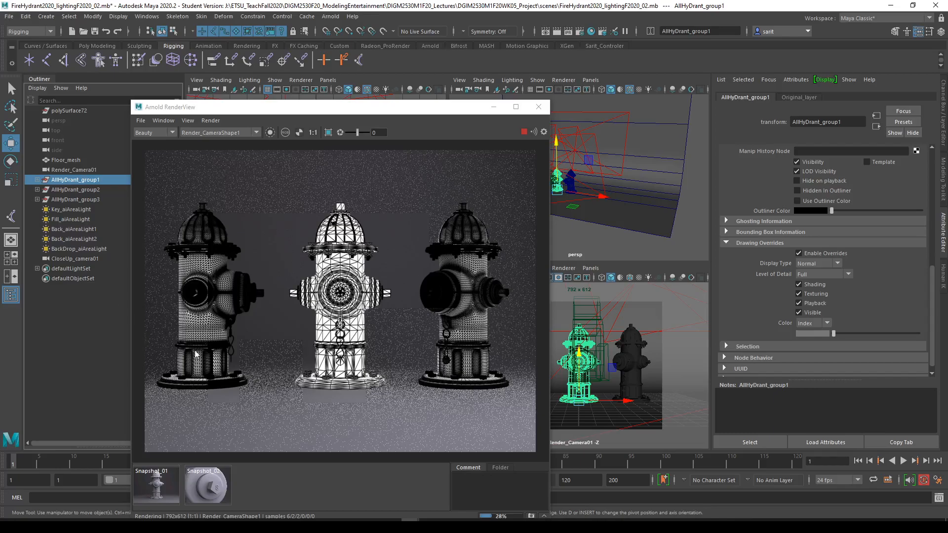
Stop the render and turn off the smooth mesh preview for AllHyDrant_group2 and AllHyDrant_group3
{"action": "left_click", "coordinate": [85, 191]}
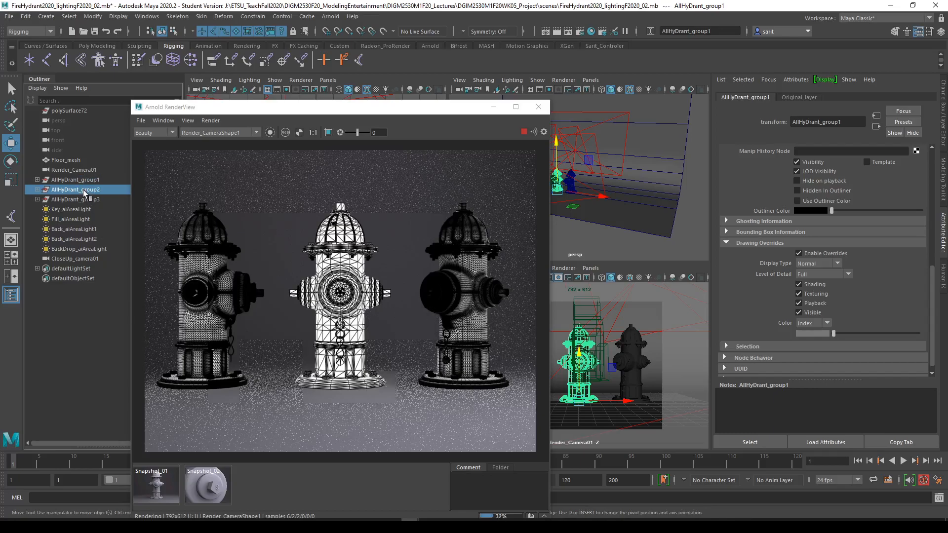
{"action": "left_click", "coordinate": [86, 200], "text": "ctrl"}
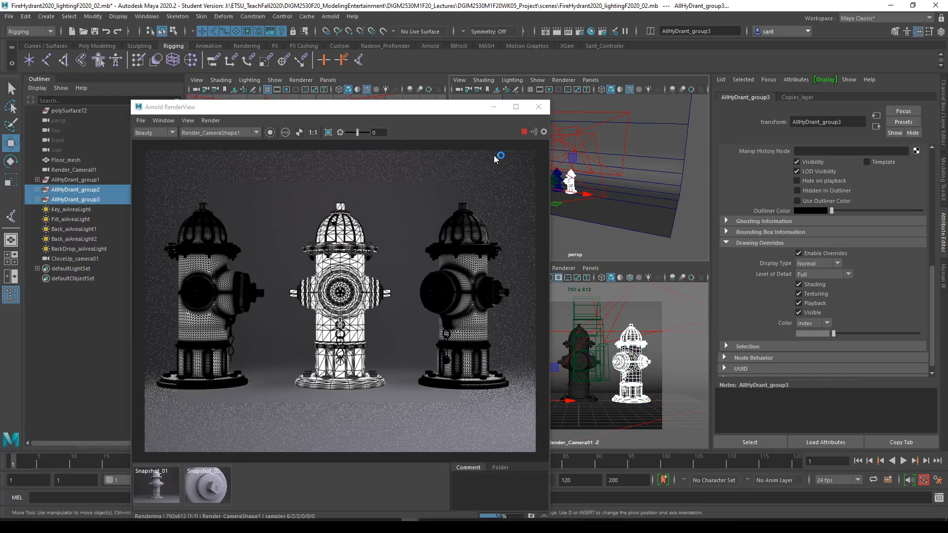
{"action": "left_click", "coordinate": [524, 132]}
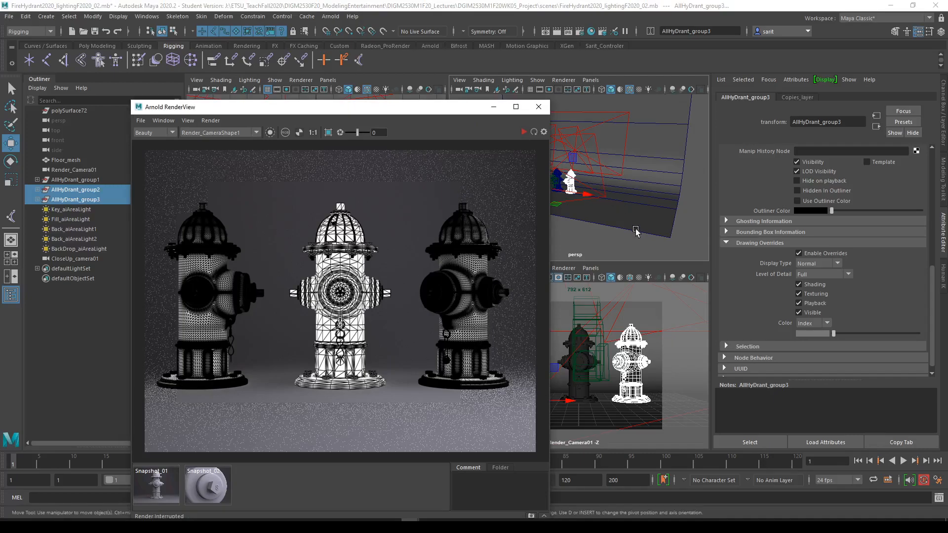
{"action": "middle_click", "coordinate": [635, 246]}
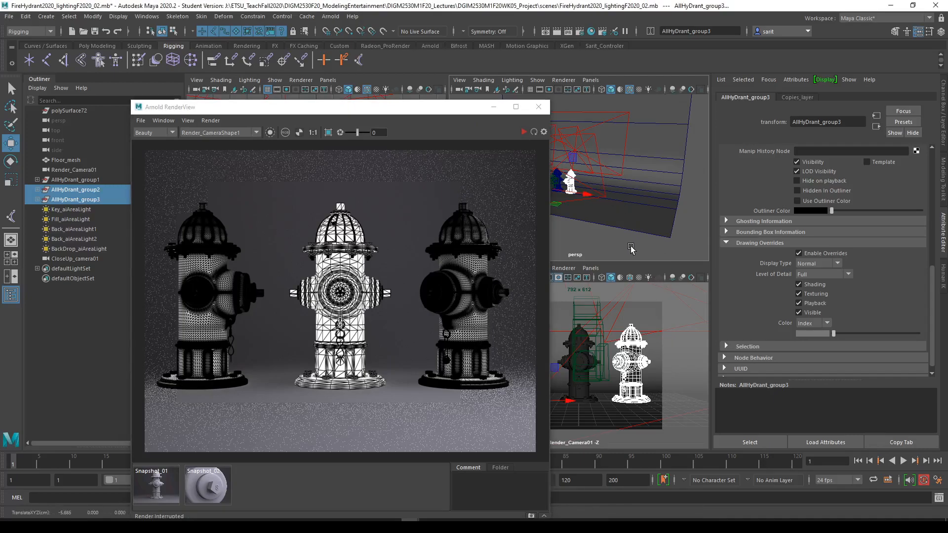
{"action": "key", "text": "1"}
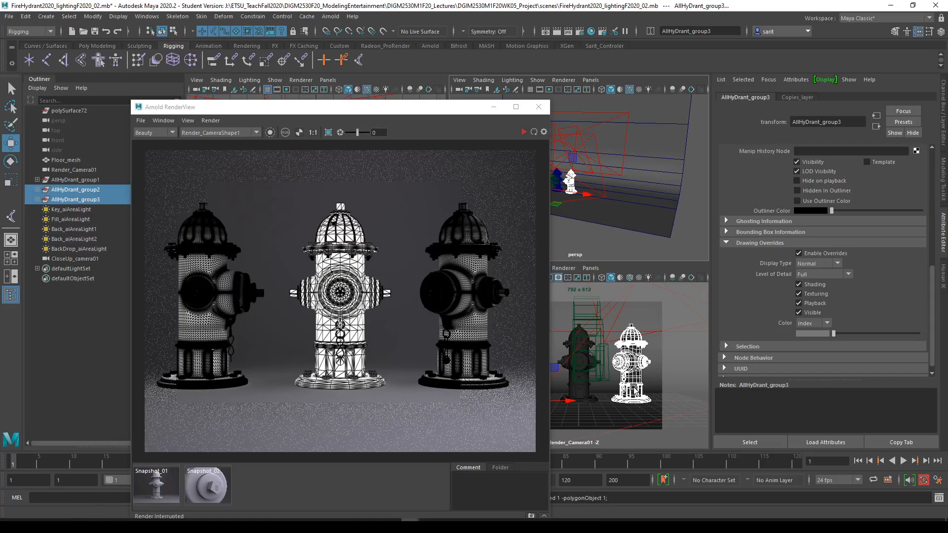
{"action": "scroll", "coordinate": [612, 227], "scroll_direction": "up", "scroll_amount": 6}
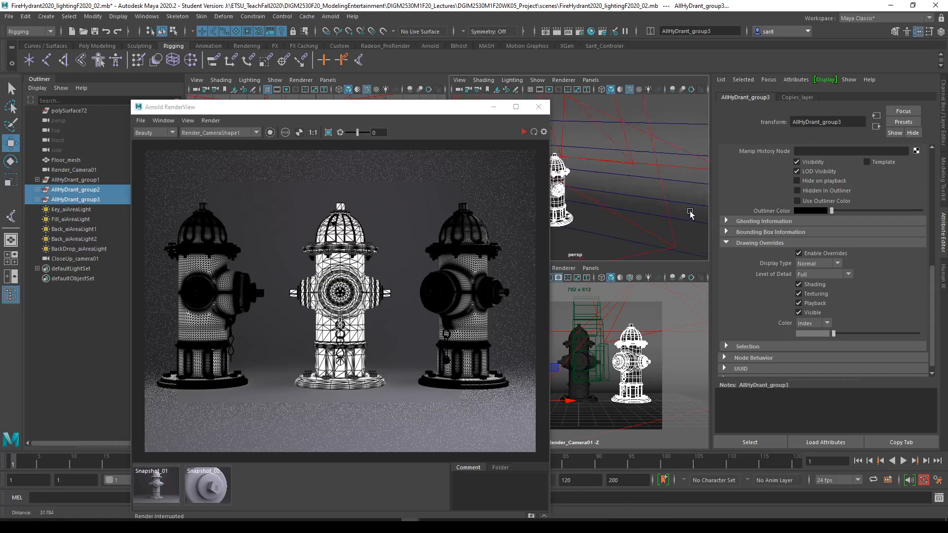
{"action": "key", "text": "f"}
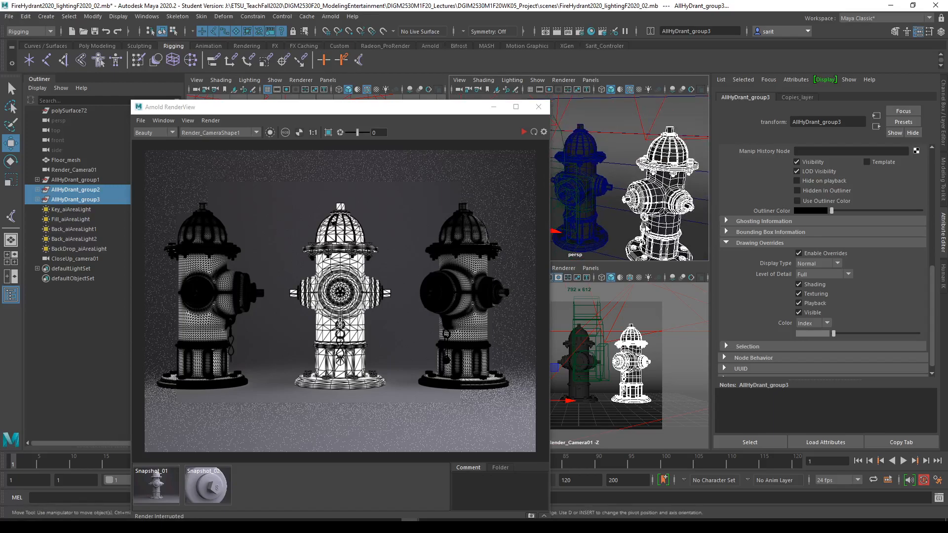
{"action": "key", "text": "1"}
{"action": "key", "text": "3"}
{"action": "key", "text": "1"}
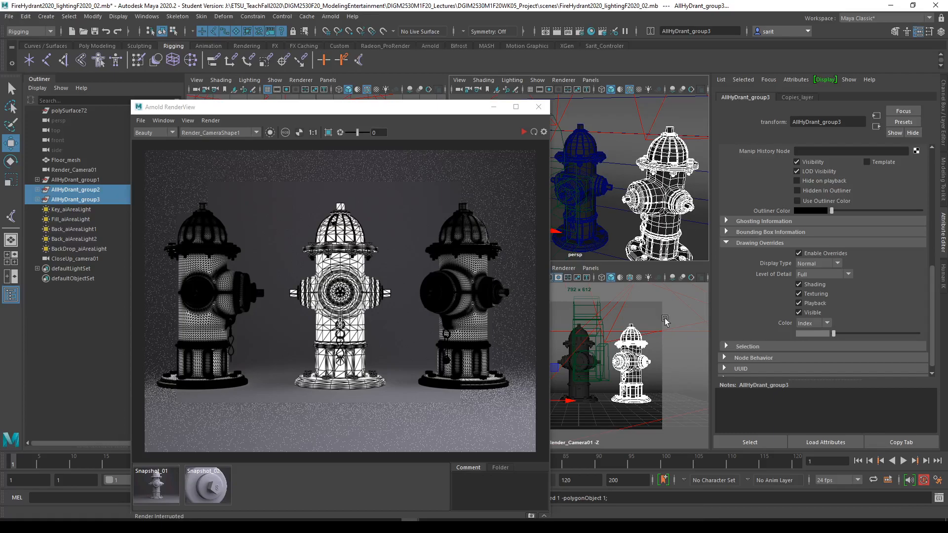
Run a short test render of the three unsmoothed hydrants and stop it
{"action": "left_click", "coordinate": [524, 132]}
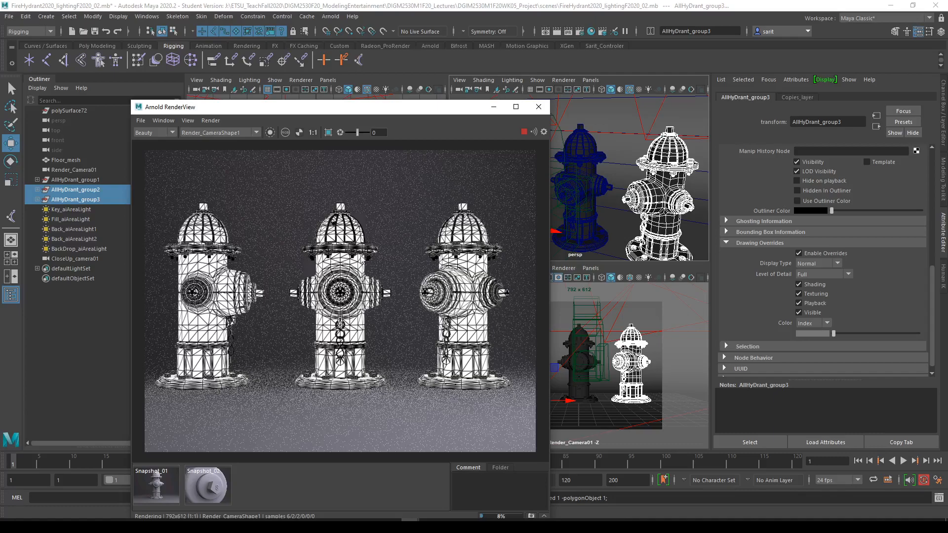
{"action": "left_click", "coordinate": [524, 133]}
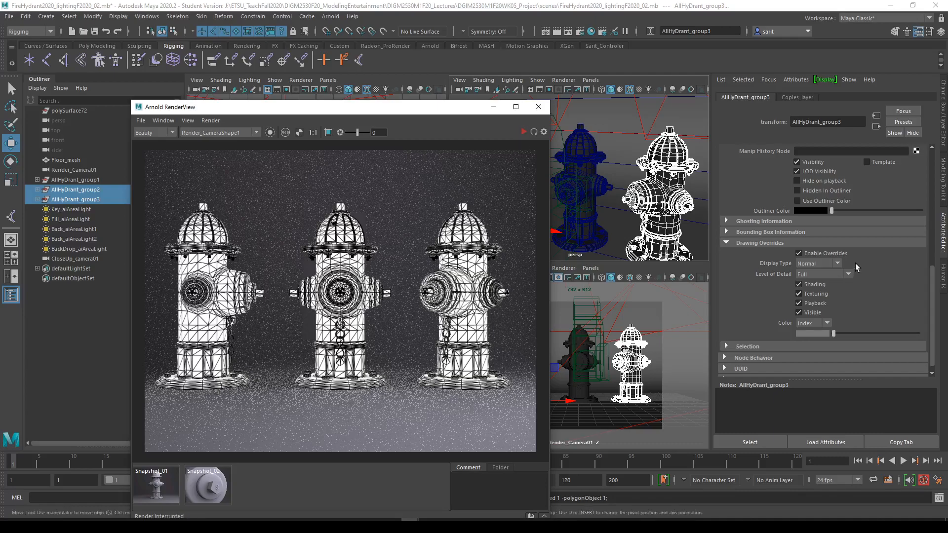
Bring up the Hydrant_aiWireframe material's attributes from the Hypershade and set its edge type to polygons
{"action": "left_click", "coordinate": [591, 31]}
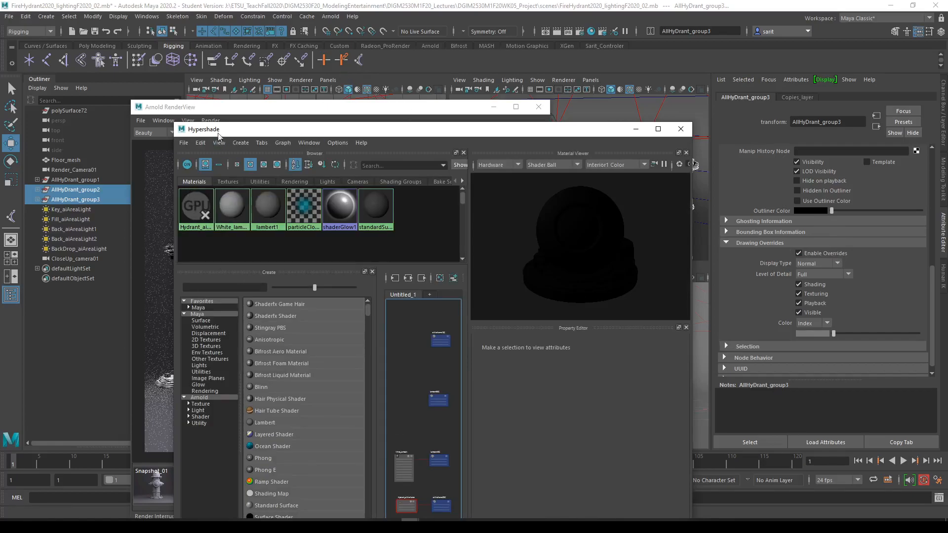
{"action": "left_click", "coordinate": [197, 215]}
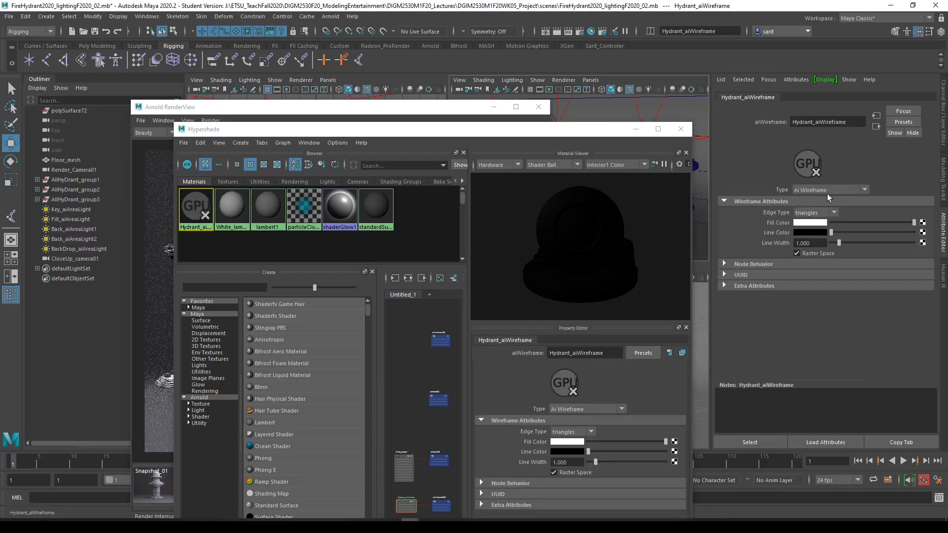
{"action": "left_click", "coordinate": [680, 129]}
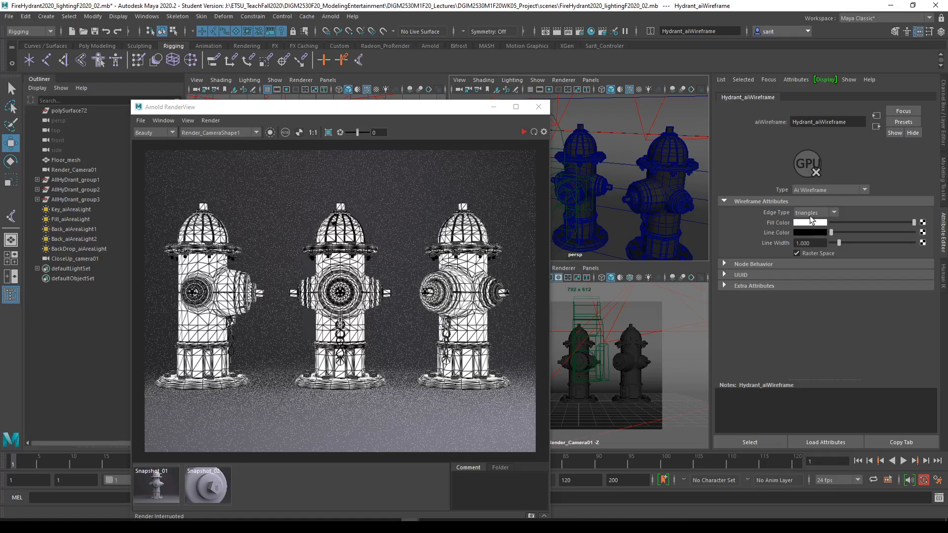
{"action": "left_click", "coordinate": [803, 217]}
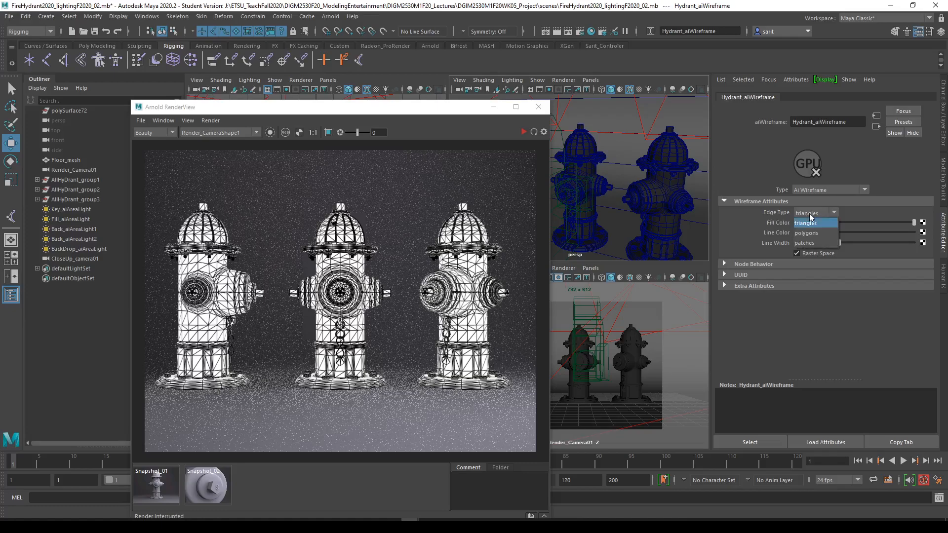
{"action": "left_click", "coordinate": [808, 234]}
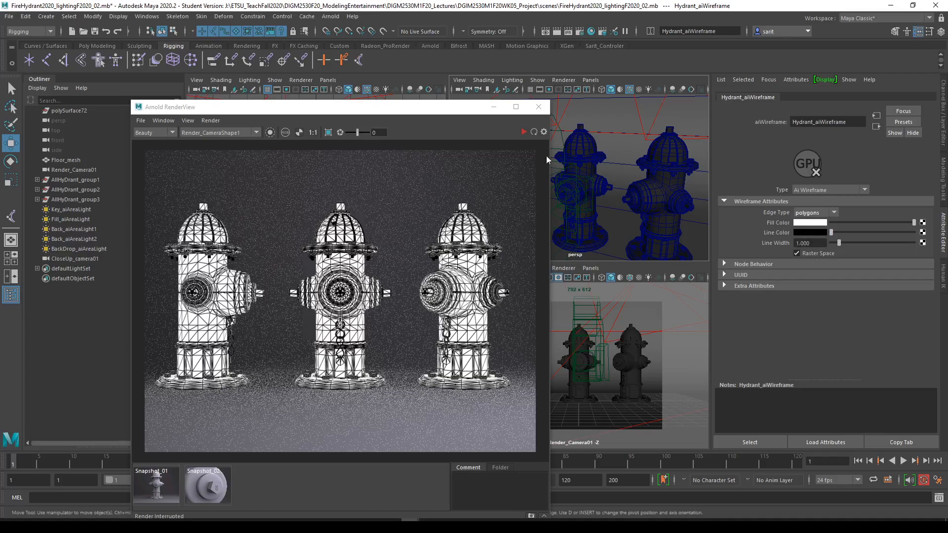
Limit the render to a crop region around the middle hydrant's cap and start rendering it
{"action": "left_click", "coordinate": [329, 135]}
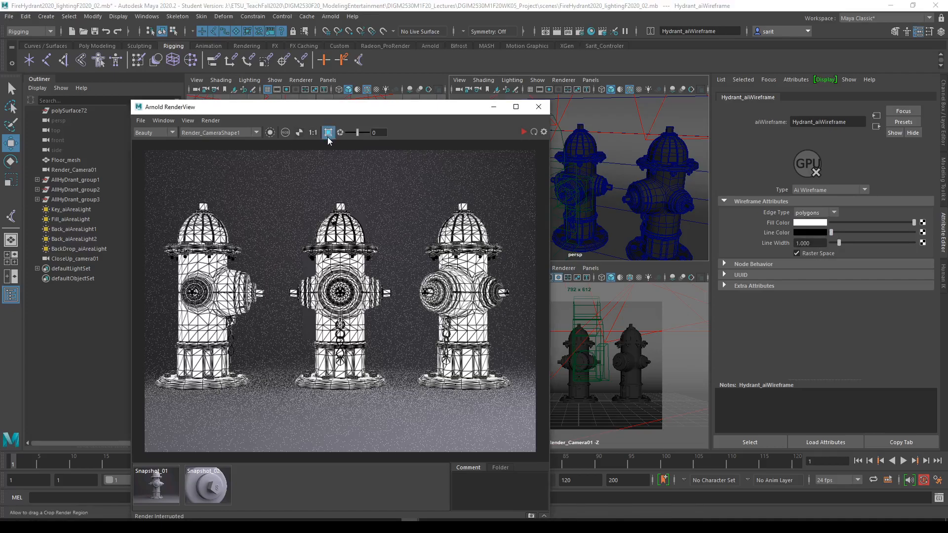
{"action": "left_click_drag", "start_coordinate": [297, 211], "coordinate": [354, 277]}
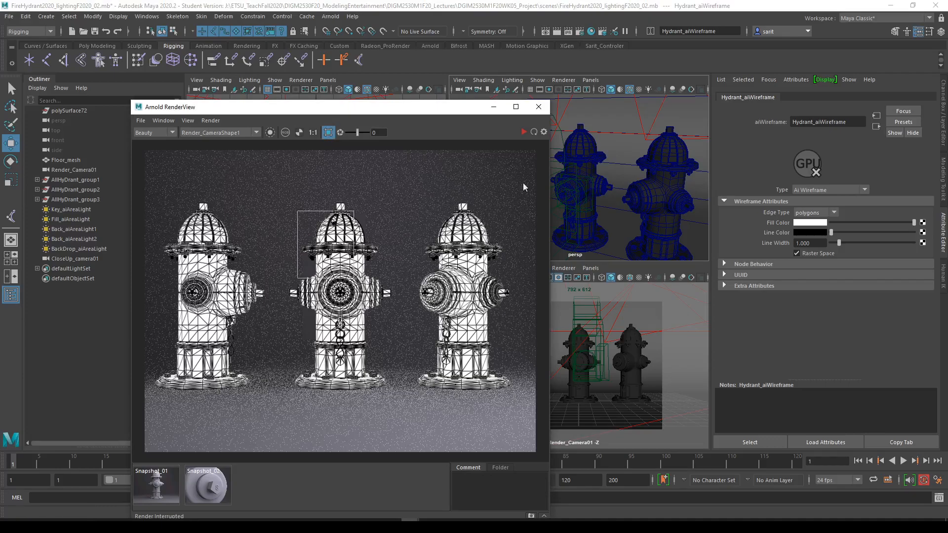
{"action": "left_click", "coordinate": [522, 132]}
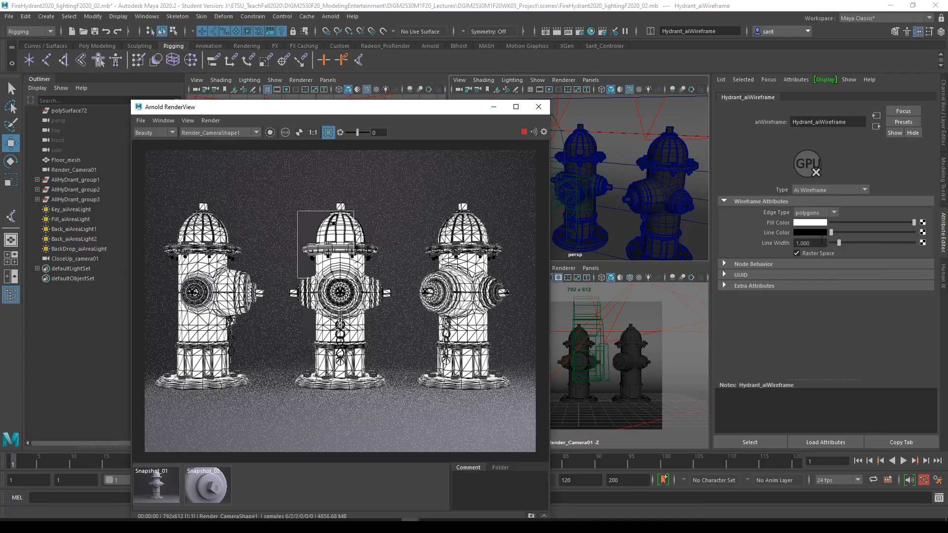
Try wireframe line widths of 0.5 and 0.25 in the cropped render, settle on 0.5, and stop the render
{"action": "left_click_drag", "start_coordinate": [820, 243], "coordinate": [741, 238]}
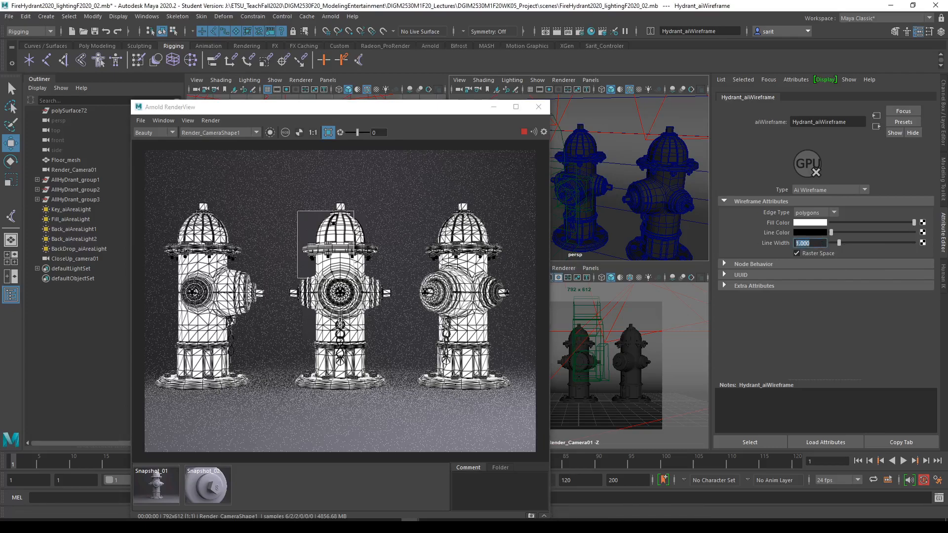
{"action": "type", "text": ".5"}
{"action": "key", "text": "Return"}
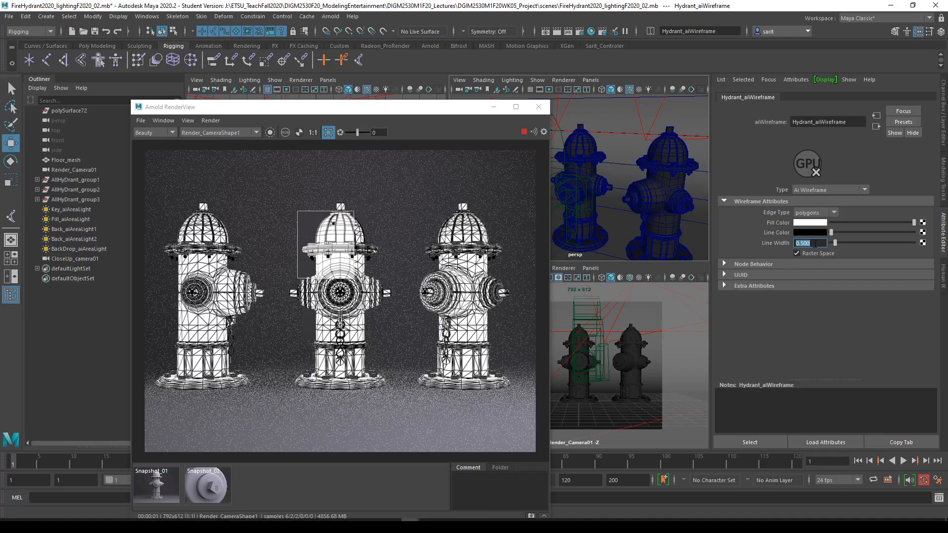
{"action": "type", "text": ".25"}
{"action": "key", "text": "Return"}
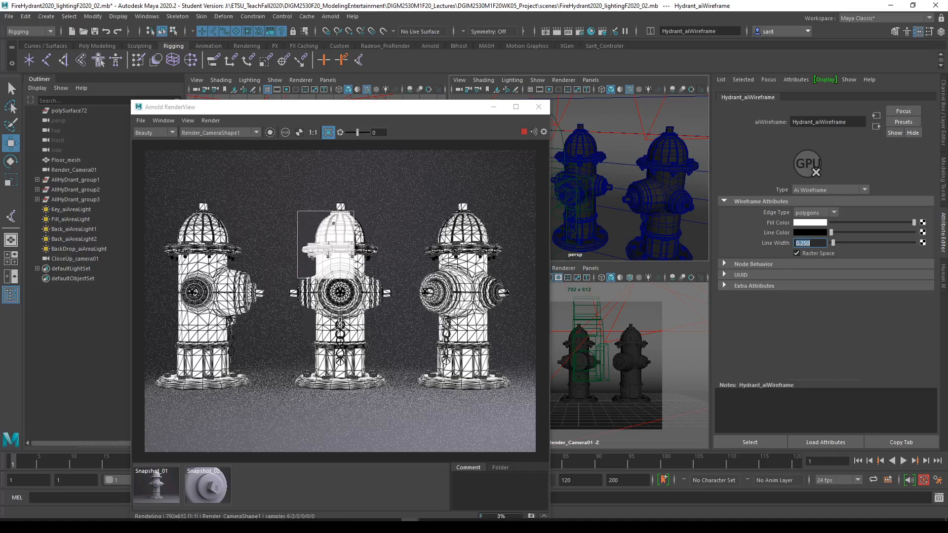
{"action": "type", "text": ".5"}
{"action": "key", "text": "Return"}
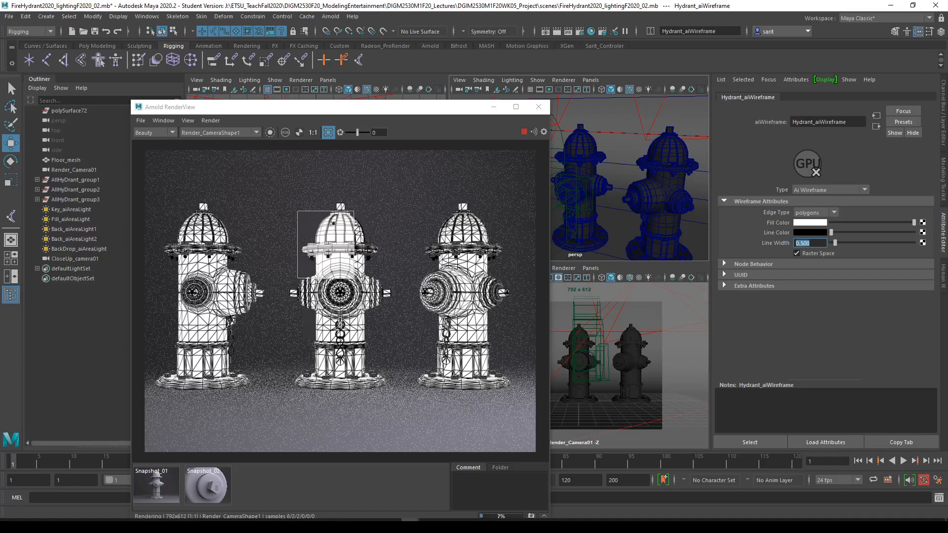
{"action": "left_click", "coordinate": [522, 133]}
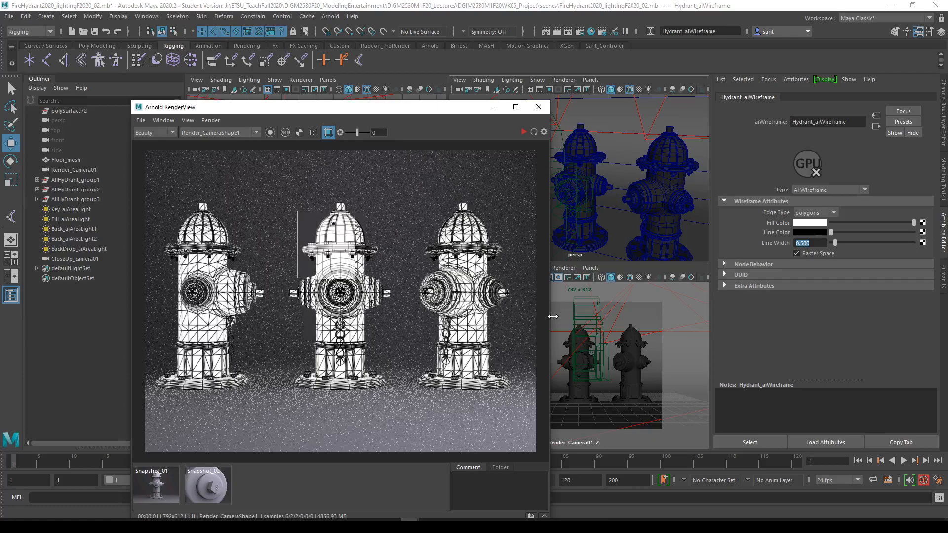
Remove the crop region and render the full frame, accepting the student version notice
{"action": "left_click", "coordinate": [332, 134]}
{"action": "left_click", "coordinate": [524, 133]}
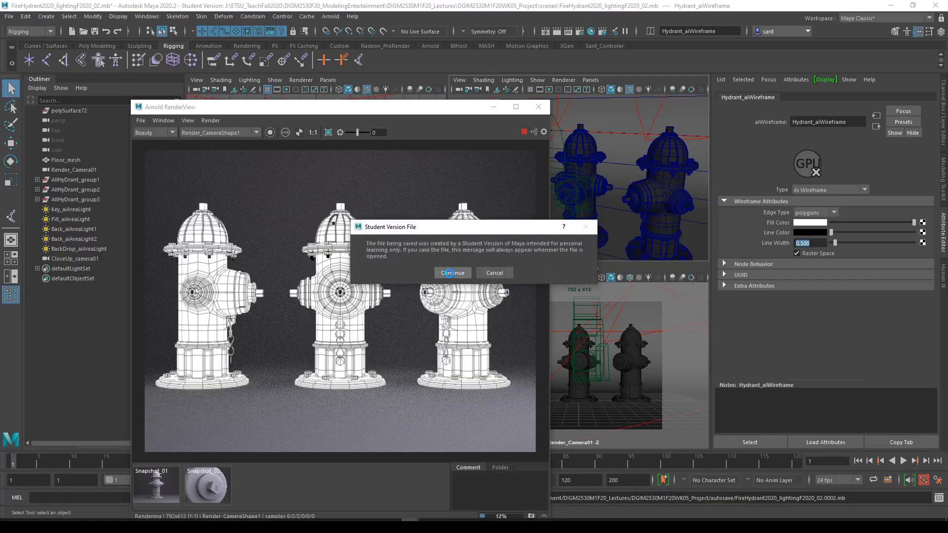
{"action": "left_click", "coordinate": [448, 273]}
{"action": "key", "text": "w"}
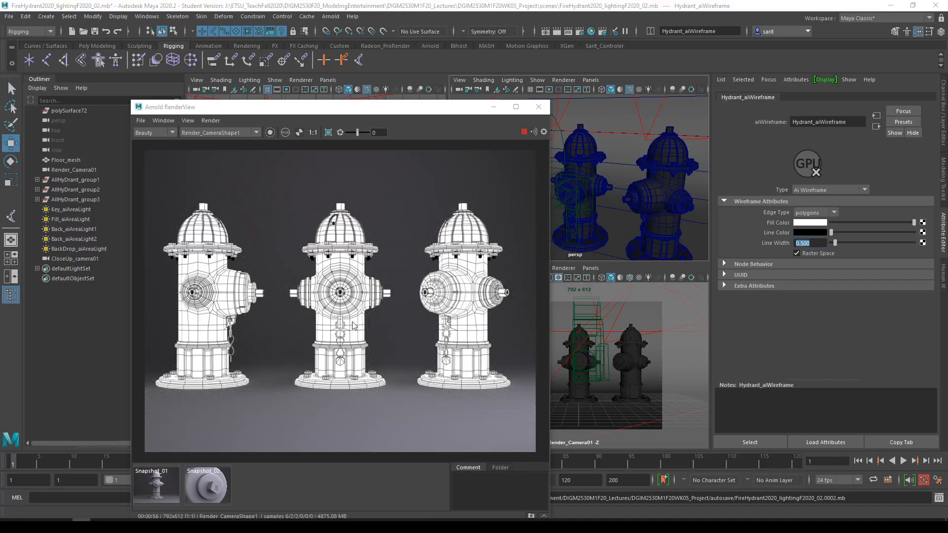
Start saving the wireframe render to the project's images folder and show the existing files as large icons
{"action": "left_click", "coordinate": [140, 120]}
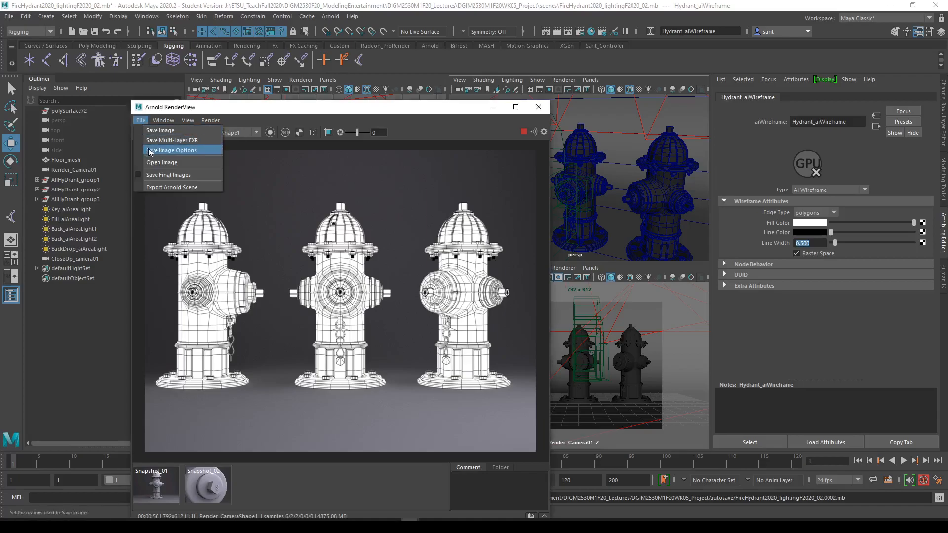
{"action": "left_click", "coordinate": [153, 131]}
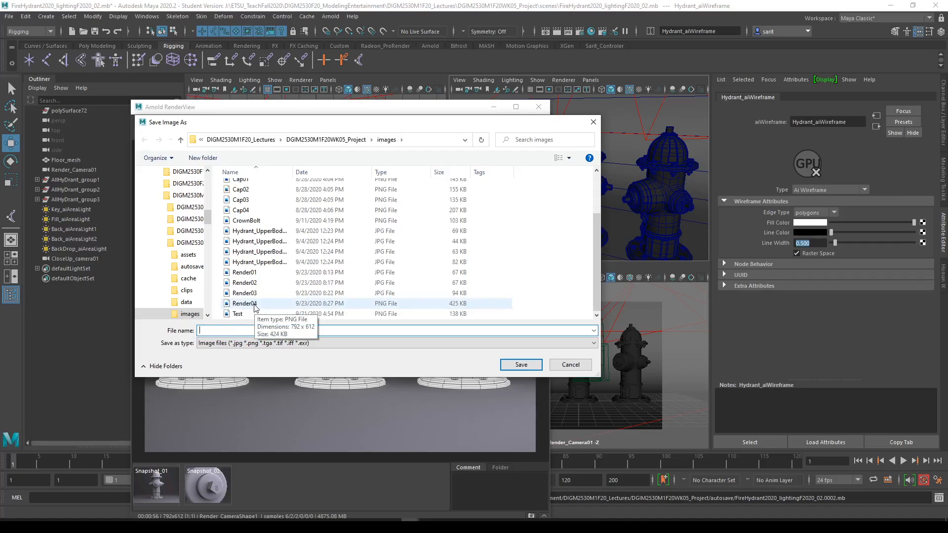
{"action": "left_click", "coordinate": [254, 303]}
{"action": "left_click", "coordinate": [249, 272]}
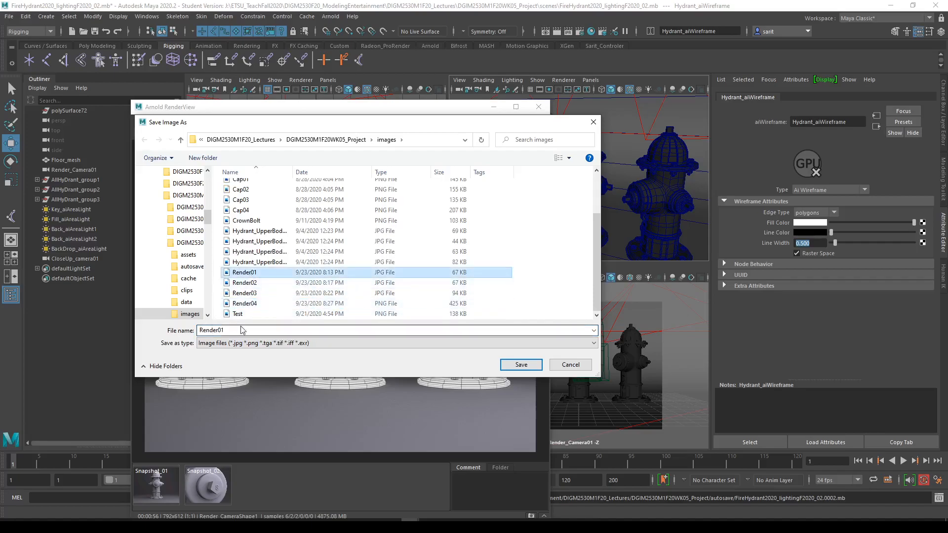
{"action": "left_click", "coordinate": [569, 158]}
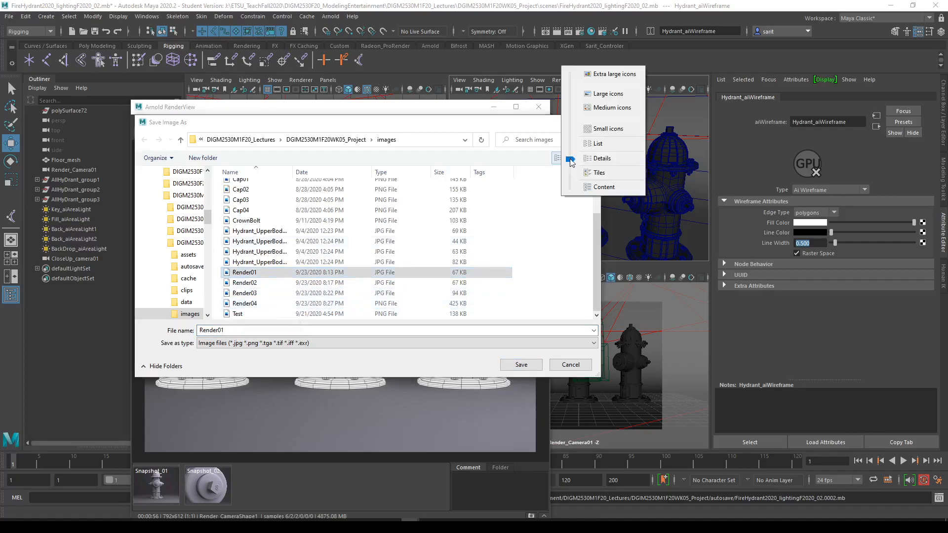
{"action": "left_click", "coordinate": [599, 94]}
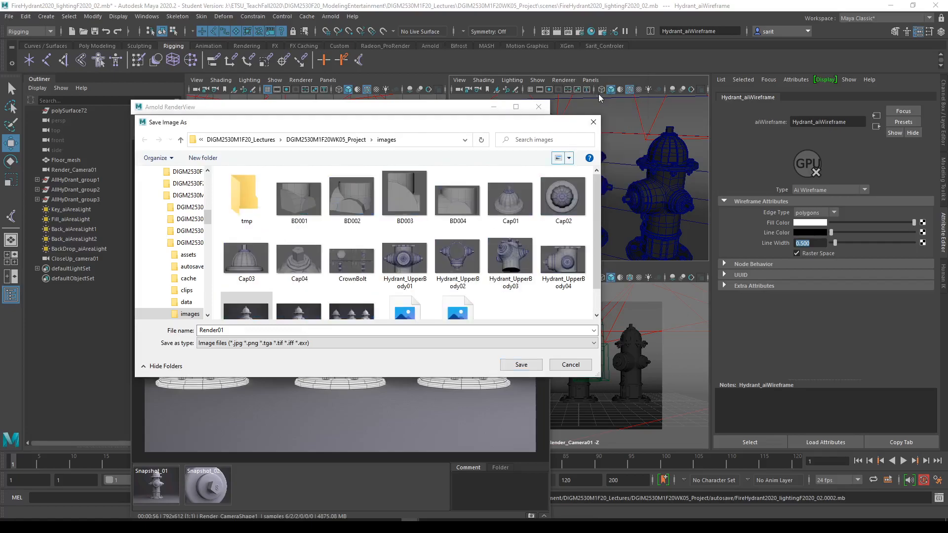
Base the file name on the existing Render03 image and save the render as Render03_wire
{"action": "scroll", "coordinate": [506, 209], "scroll_direction": "down", "scroll_amount": 1}
{"action": "left_click", "coordinate": [354, 303]}
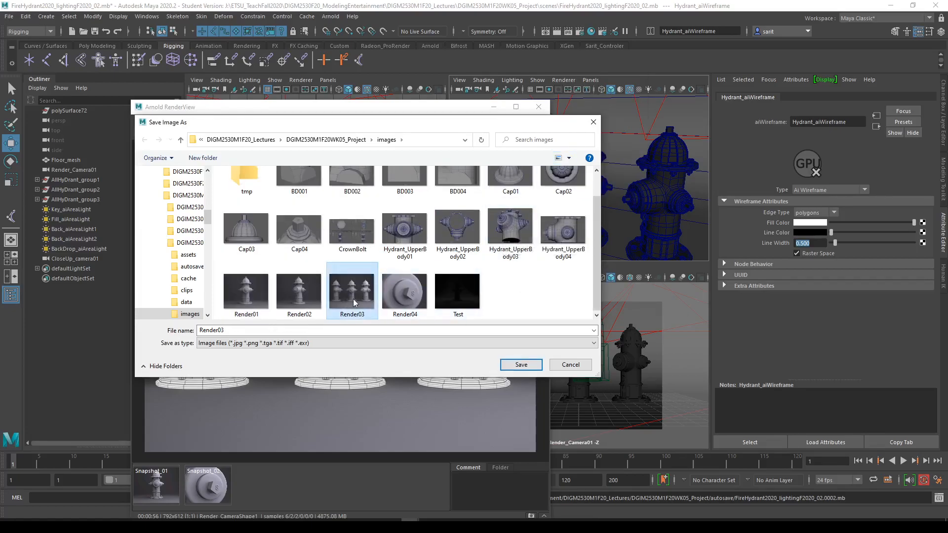
{"action": "double_click", "coordinate": [237, 330]}
{"action": "left_click", "coordinate": [237, 330]}
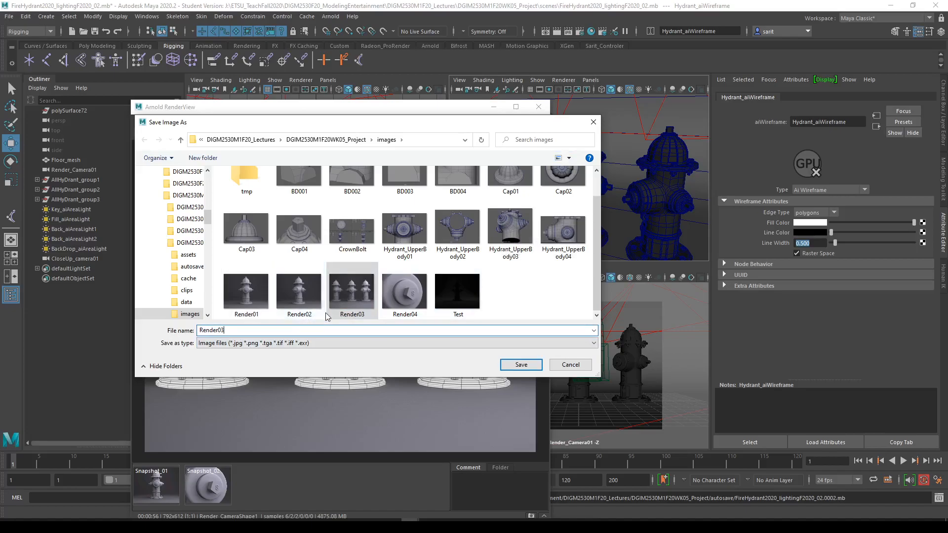
{"action": "type", "text": "_"}
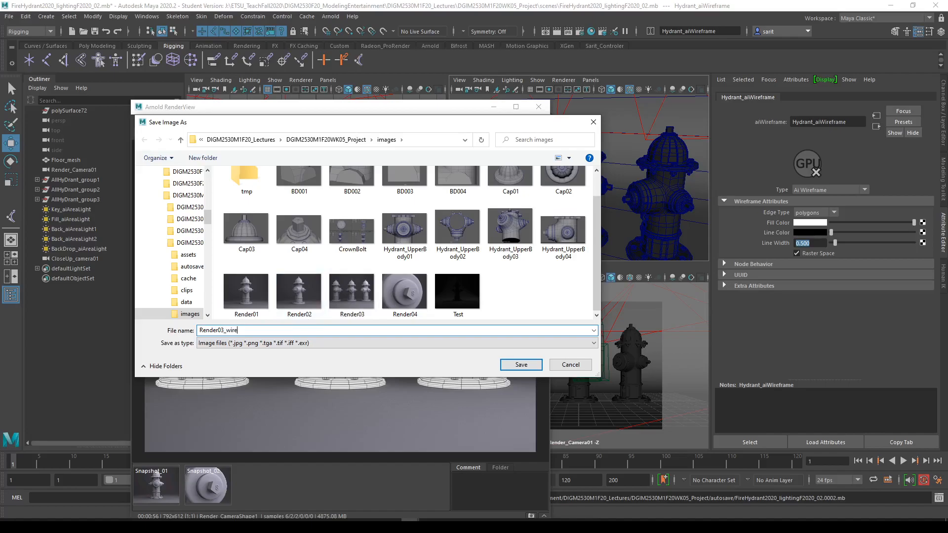
{"action": "type", "text": "wire"}
{"action": "key", "text": "Return"}
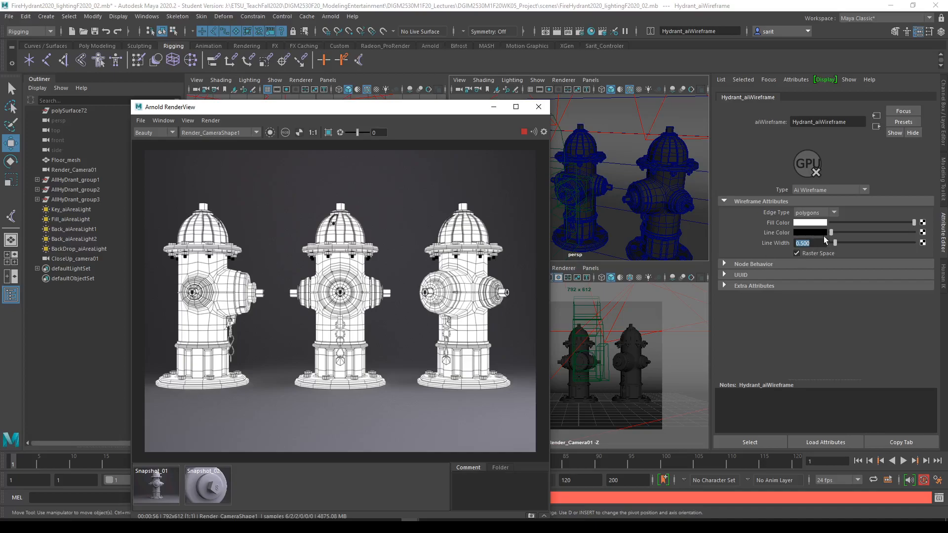
Lighten the wireframe's line color to dark gray, trying a gray fill before returning the fill color to white
{"action": "left_click_drag", "start_coordinate": [832, 236], "coordinate": [862, 237]}
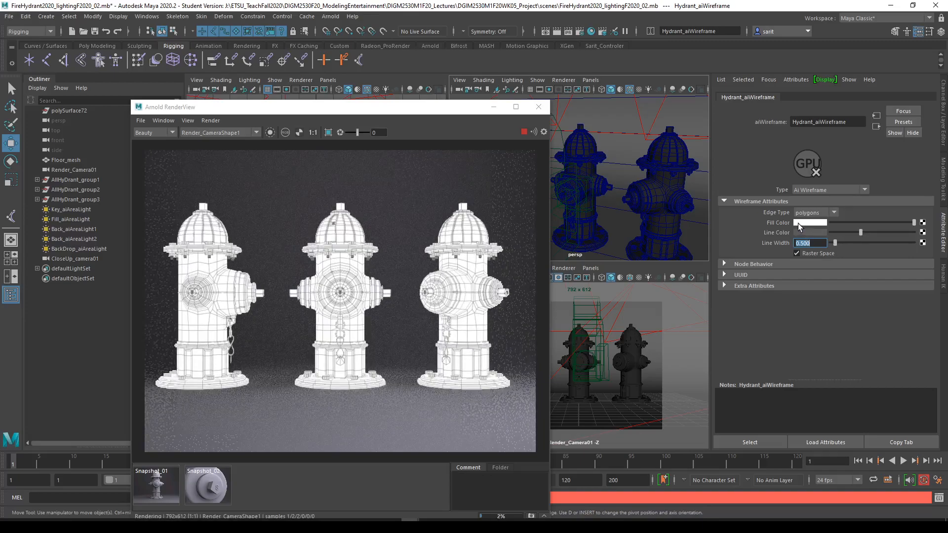
{"action": "left_click_drag", "start_coordinate": [913, 223], "coordinate": [884, 226]}
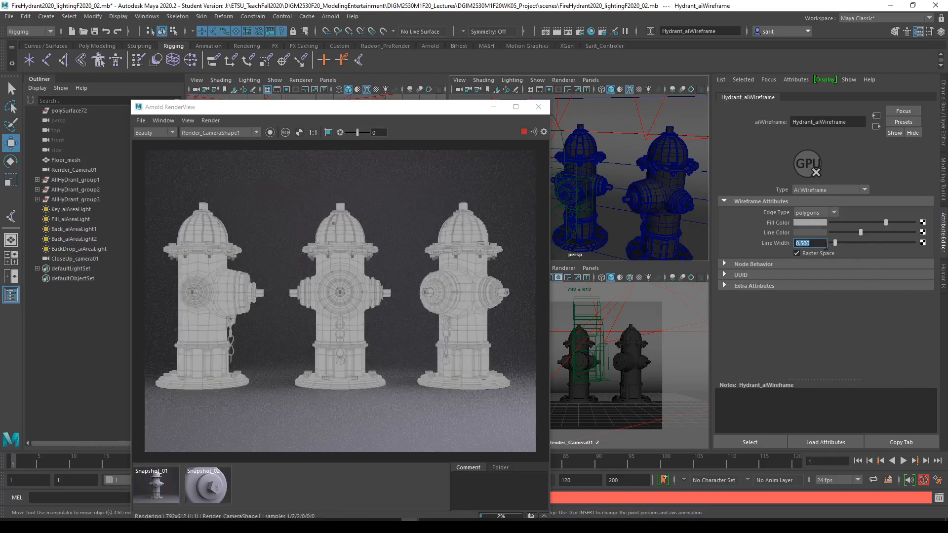
{"action": "left_click_drag", "start_coordinate": [861, 235], "coordinate": [845, 239]}
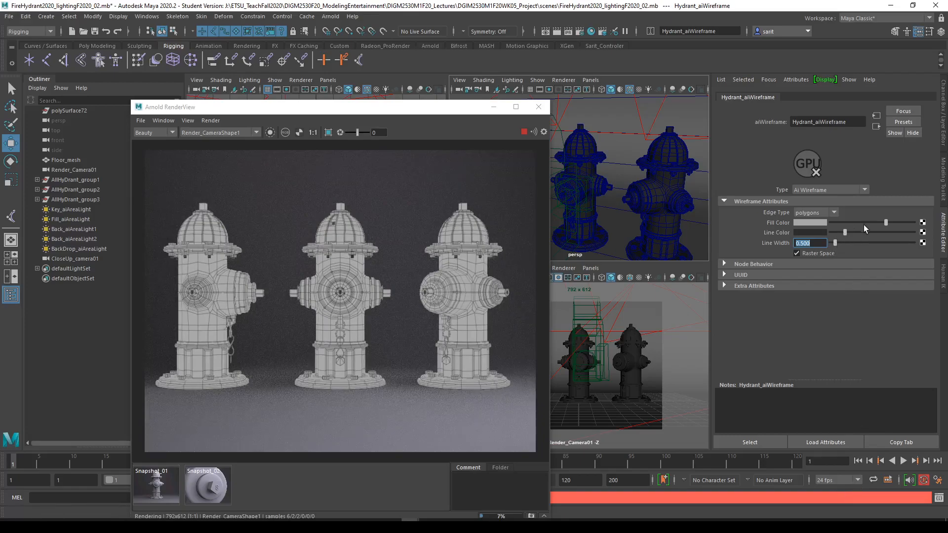
{"action": "left_click_drag", "start_coordinate": [886, 225], "coordinate": [914, 223]}
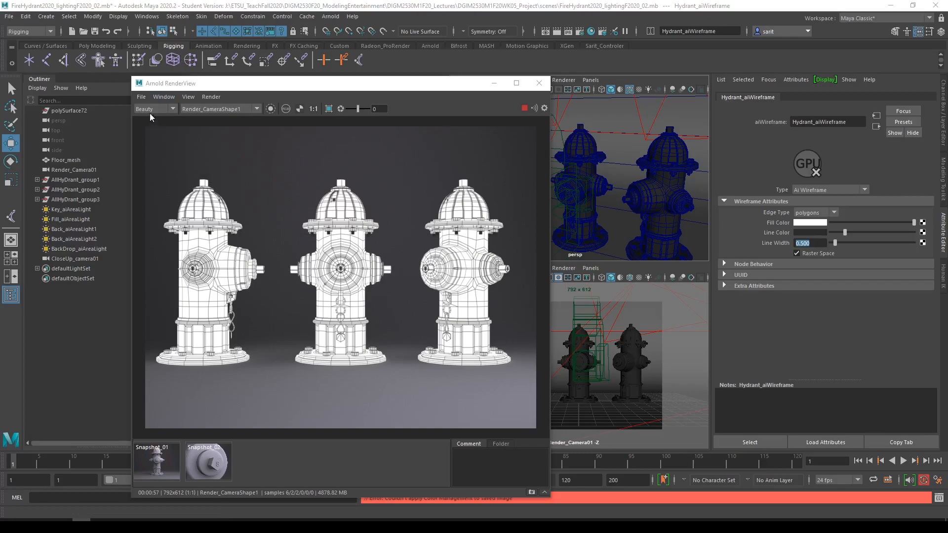
Save the updated wireframe render as Render03_wire01 in the images folder
{"action": "left_click", "coordinate": [142, 97]}
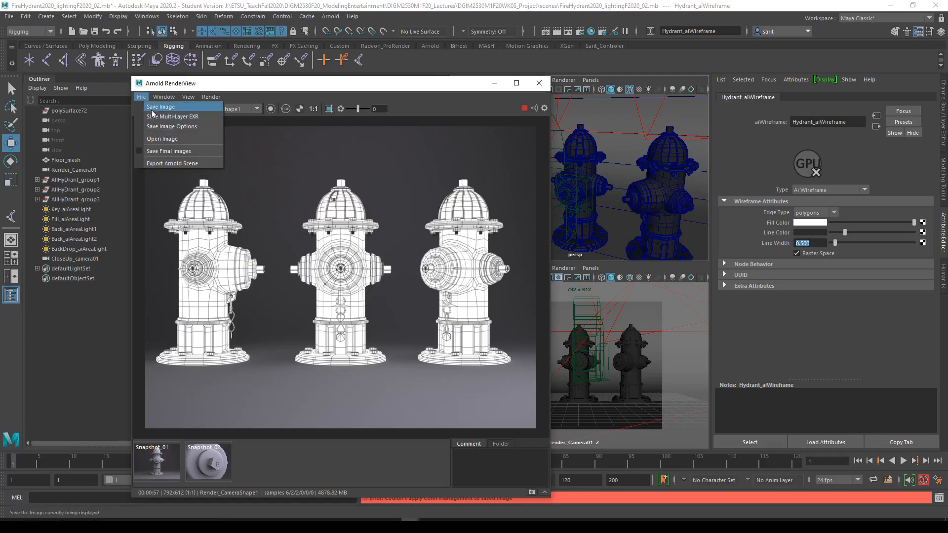
{"action": "left_click", "coordinate": [152, 110]}
{"action": "scroll", "coordinate": [361, 288], "scroll_direction": "down", "scroll_amount": 1}
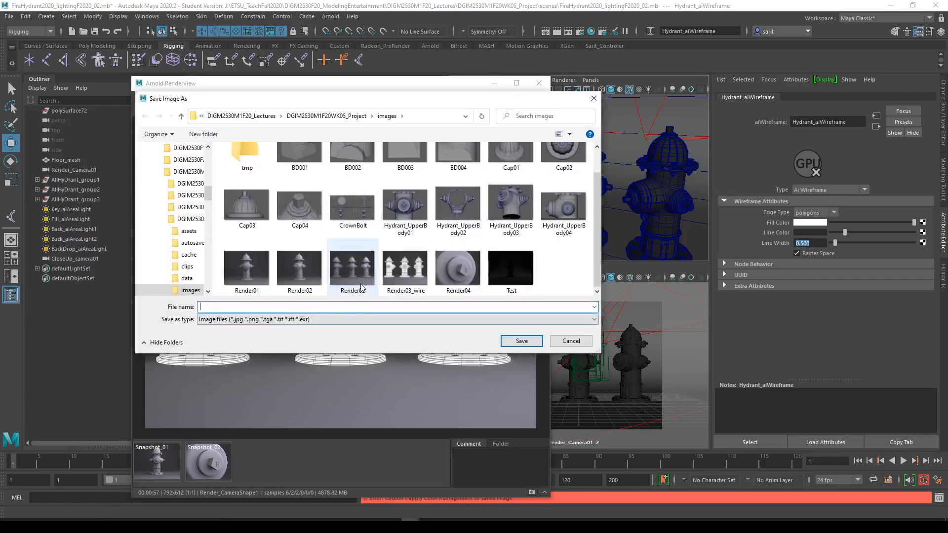
{"action": "left_click", "coordinate": [415, 283]}
{"action": "left_click", "coordinate": [259, 306]}
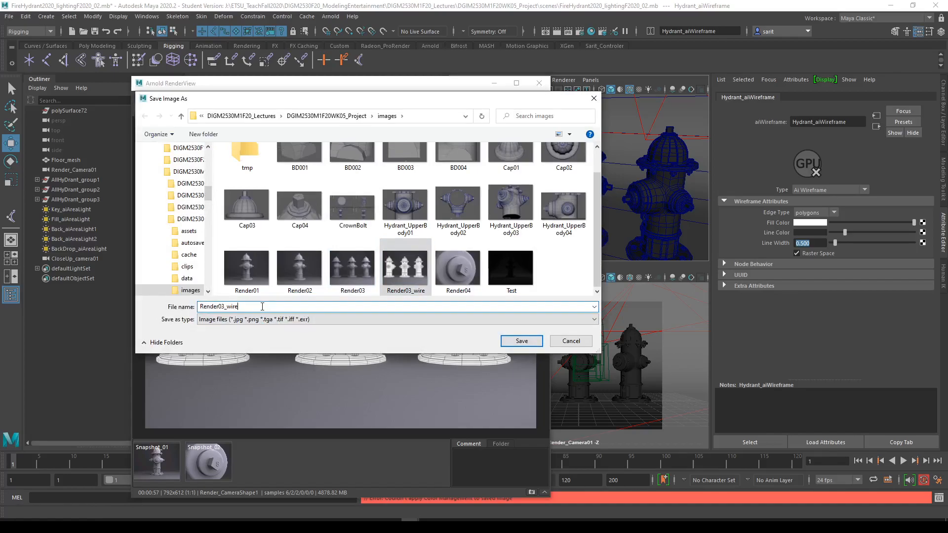
{"action": "type", "text": "01"}
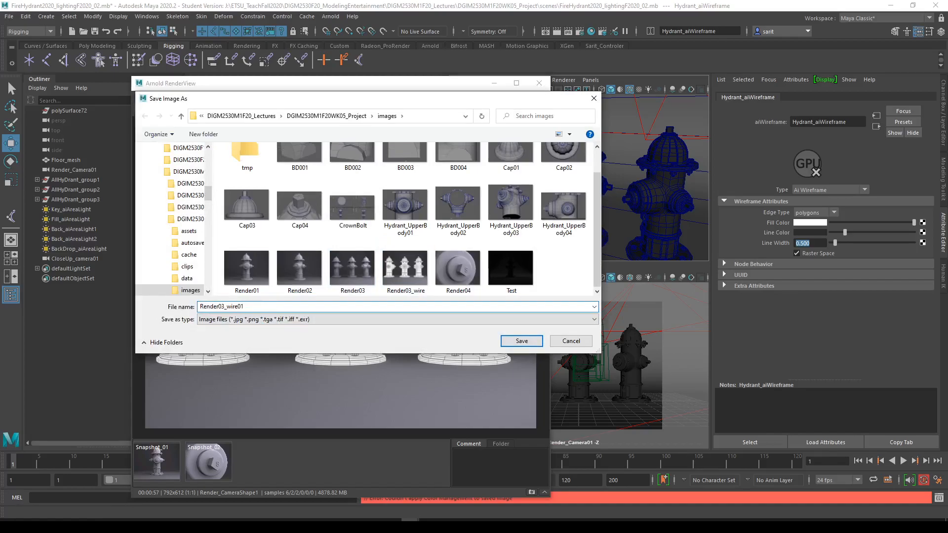
{"action": "key", "text": "Return"}
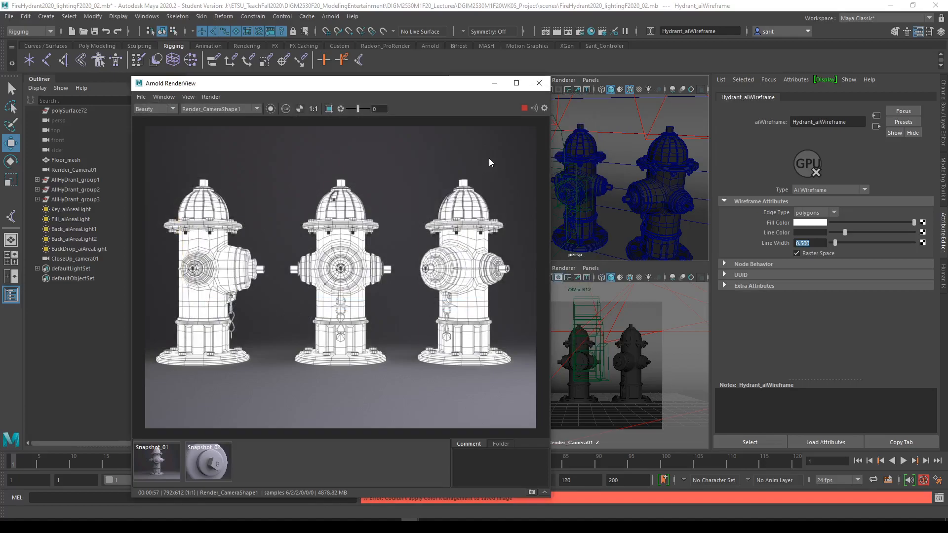
Move the render window out of the way, turn on the top view's resolution gate and frame the middle hydrant inside it
{"action": "left_click_drag", "start_coordinate": [420, 87], "coordinate": [451, 297]}
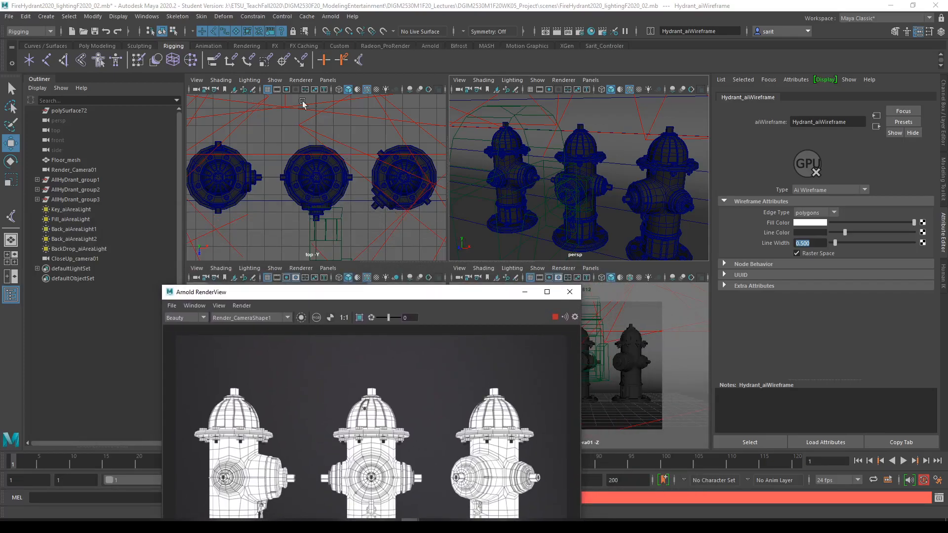
{"action": "left_click", "coordinate": [286, 89]}
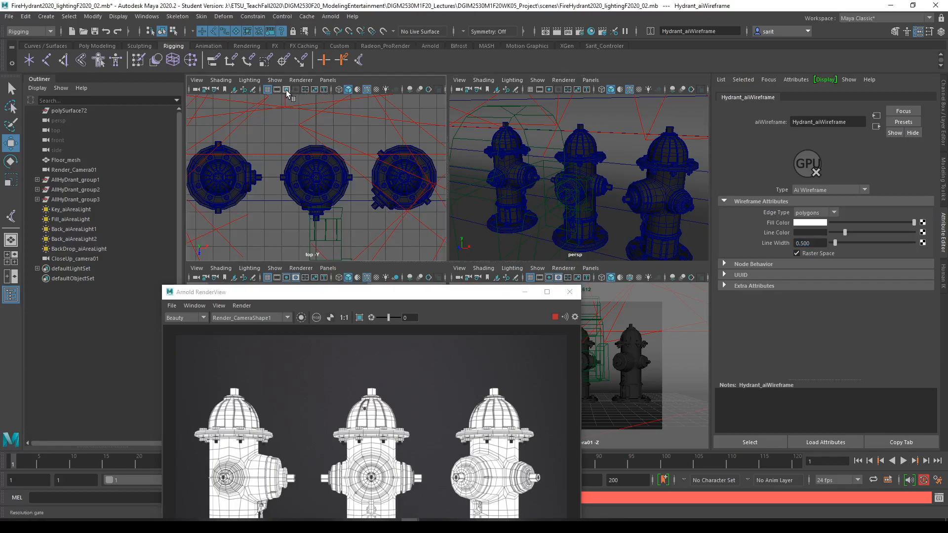
{"action": "scroll", "coordinate": [349, 202], "scroll_direction": "down", "scroll_amount": 1}
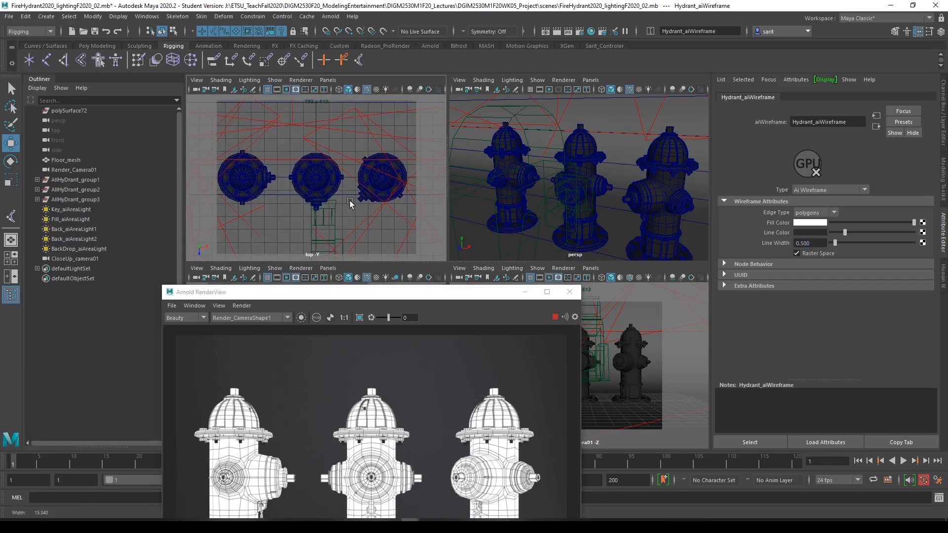
{"action": "middle_click_drag", "start_coordinate": [349, 202], "coordinate": [355, 201], "text": "alt"}
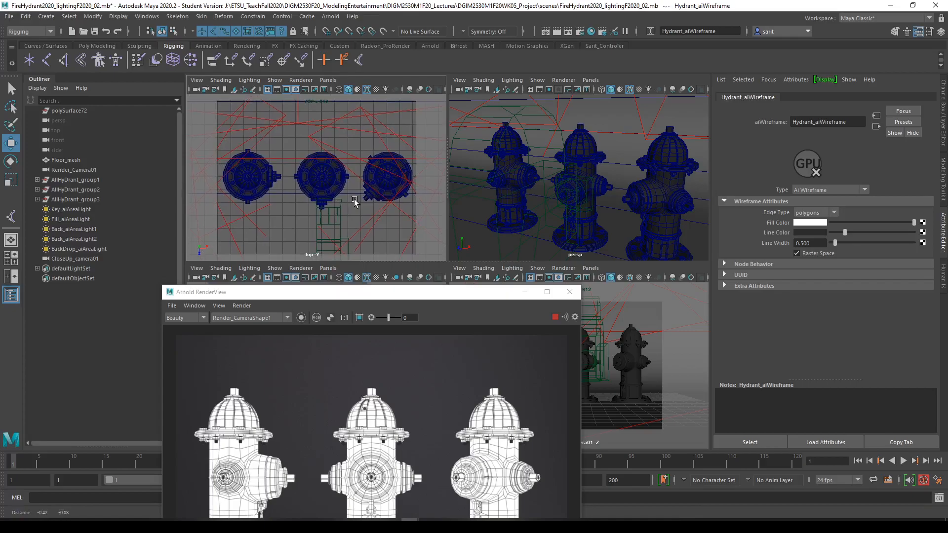
{"action": "right_click_drag", "start_coordinate": [339, 208], "coordinate": [467, 239], "text": "alt"}
{"action": "scroll", "coordinate": [395, 234], "scroll_direction": "down", "scroll_amount": 5}
{"action": "middle_click_drag", "start_coordinate": [395, 232], "coordinate": [387, 219], "text": "alt"}
{"action": "right_click_drag", "start_coordinate": [342, 215], "coordinate": [430, 223], "text": "alt"}
{"action": "middle_click_drag", "start_coordinate": [404, 217], "coordinate": [406, 236], "text": "alt"}
{"action": "right_click_drag", "start_coordinate": [405, 236], "coordinate": [371, 228], "text": "alt"}
{"action": "middle_click_drag", "start_coordinate": [370, 229], "coordinate": [372, 231], "text": "alt"}
{"action": "right_click_drag", "start_coordinate": [371, 230], "coordinate": [368, 229], "text": "alt"}
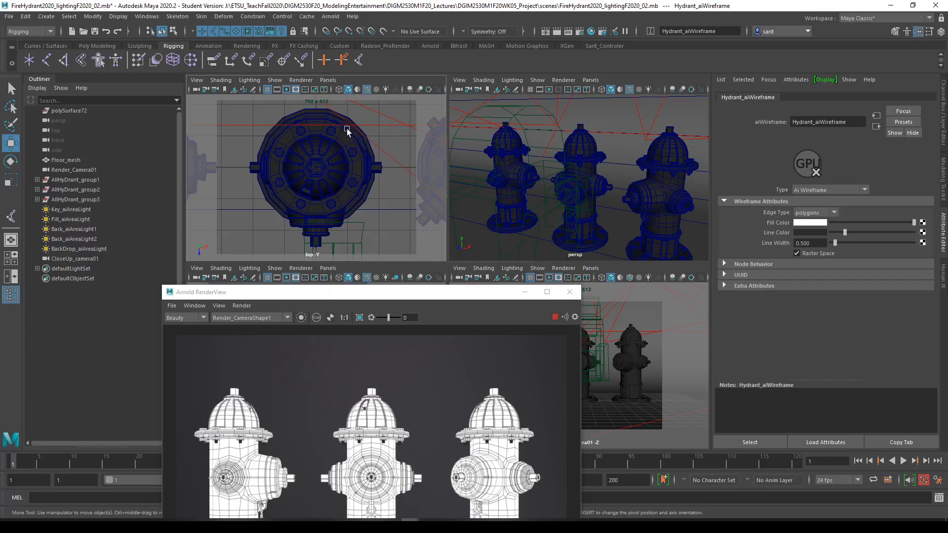
Look through the render view's camera choices and render options for a way to render the top view
{"action": "left_click", "coordinate": [287, 318]}
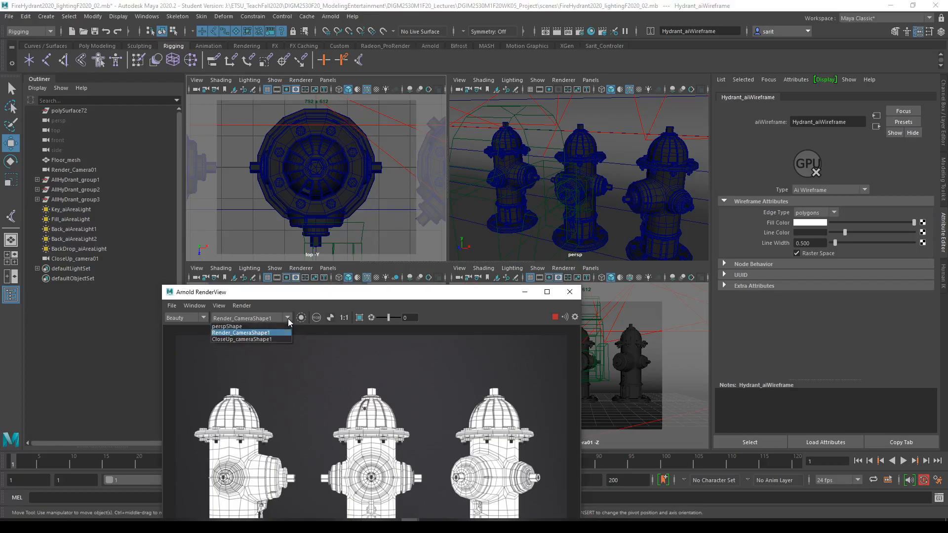
{"action": "left_click", "coordinate": [326, 255]}
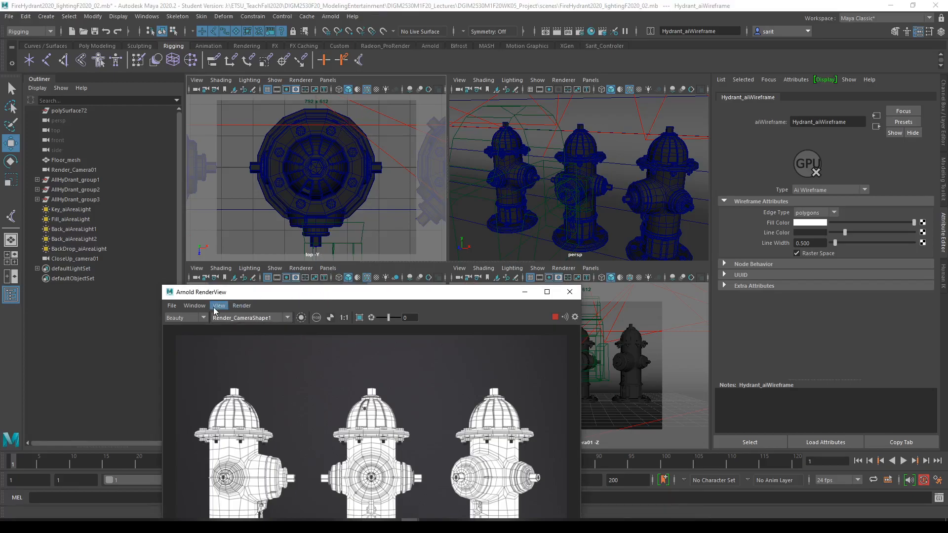
{"action": "left_click", "coordinate": [243, 306]}
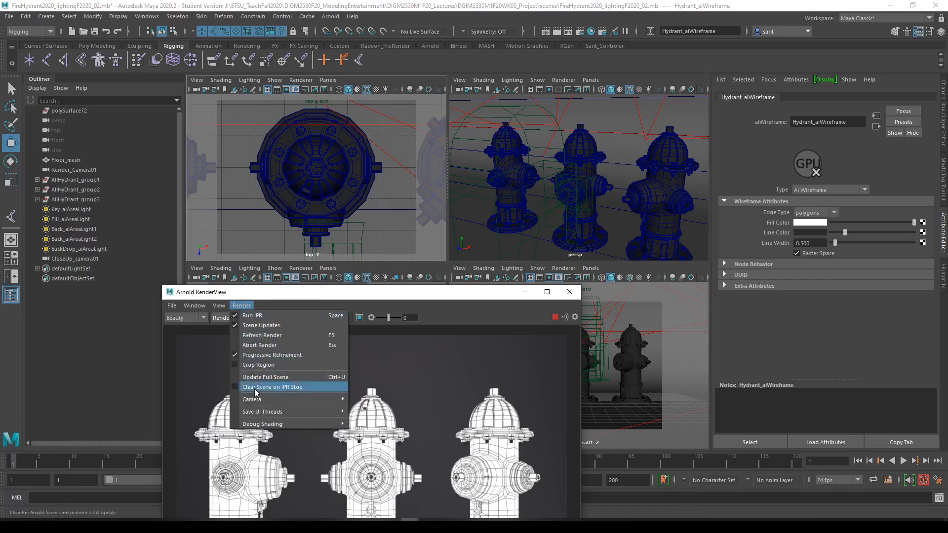
{"action": "mouse_move", "coordinate": [255, 401]}
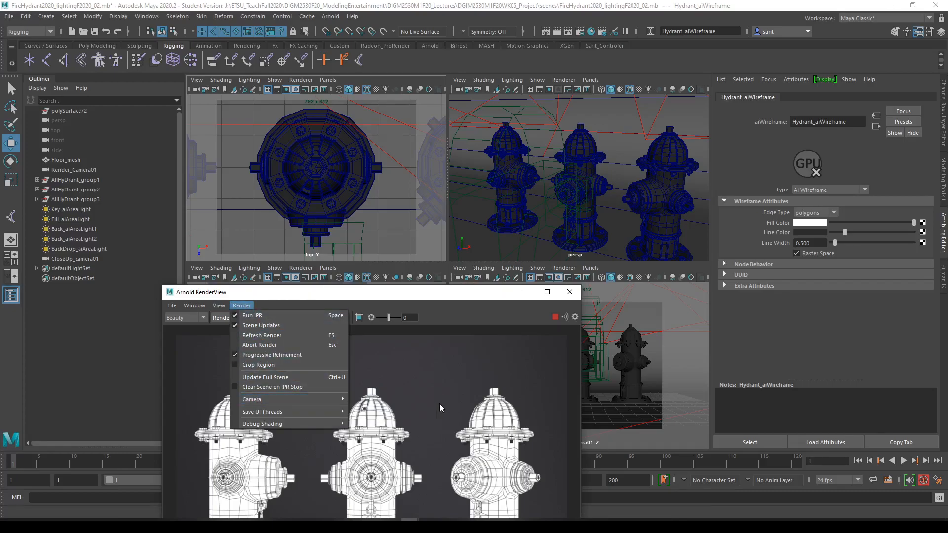
{"action": "left_click", "coordinate": [570, 296]}
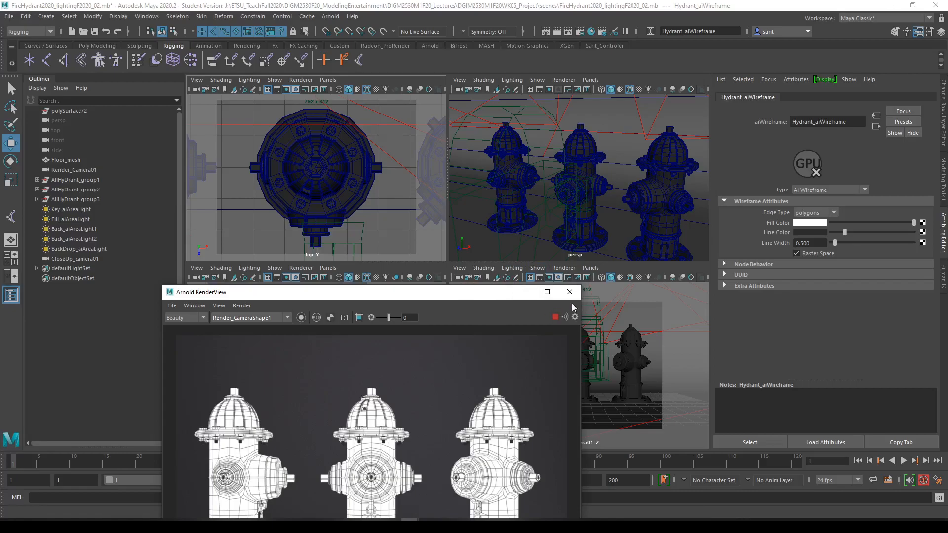
Create a new camera at the origin and scale it up uniformly to about 3.5
{"action": "right_click_drag", "start_coordinate": [595, 195], "coordinate": [552, 187], "text": "alt"}
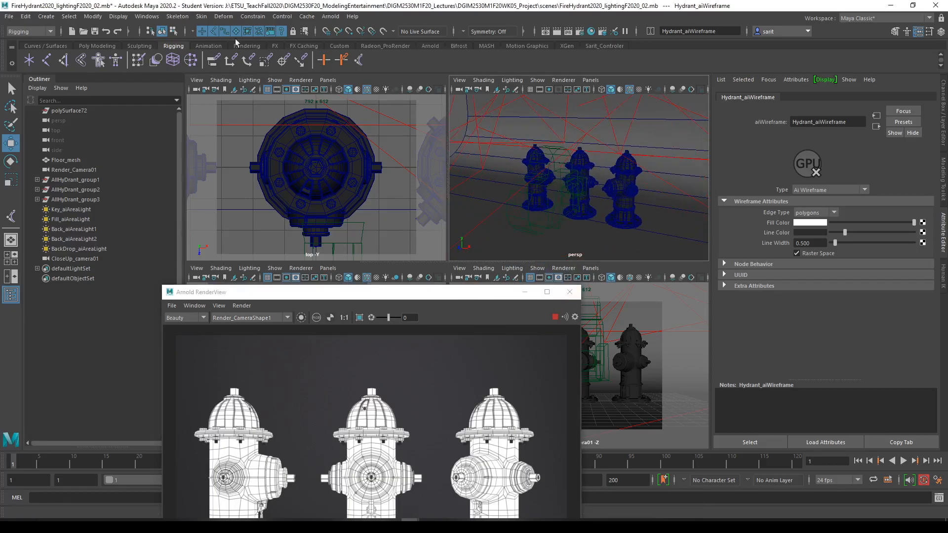
{"action": "left_click", "coordinate": [46, 16]}
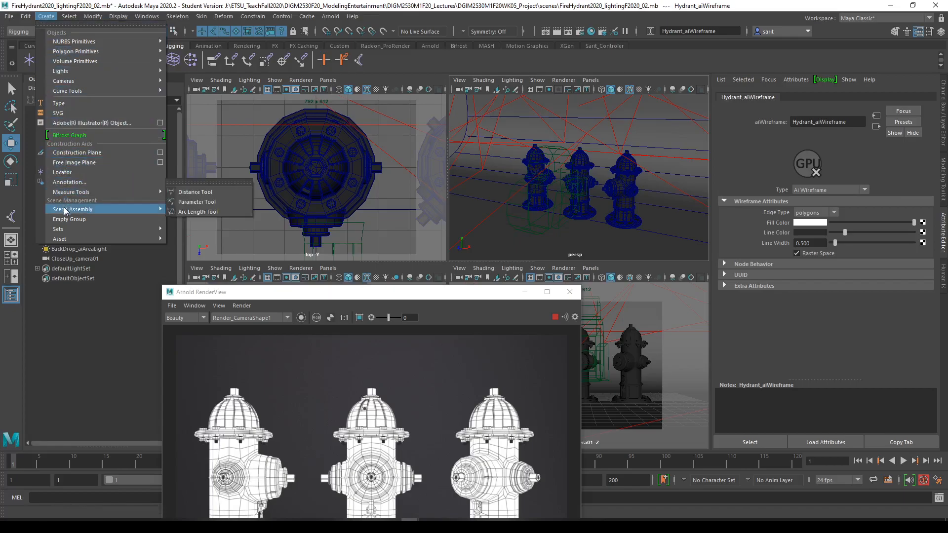
{"action": "mouse_move", "coordinate": [106, 85]}
{"action": "left_click", "coordinate": [214, 82]}
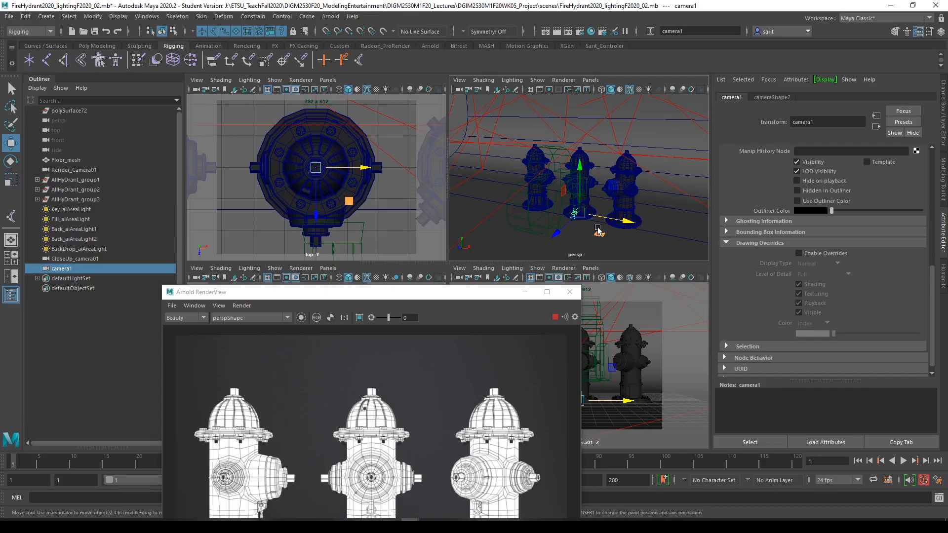
{"action": "key", "text": "r"}
{"action": "left_click_drag", "start_coordinate": [584, 217], "coordinate": [636, 221]}
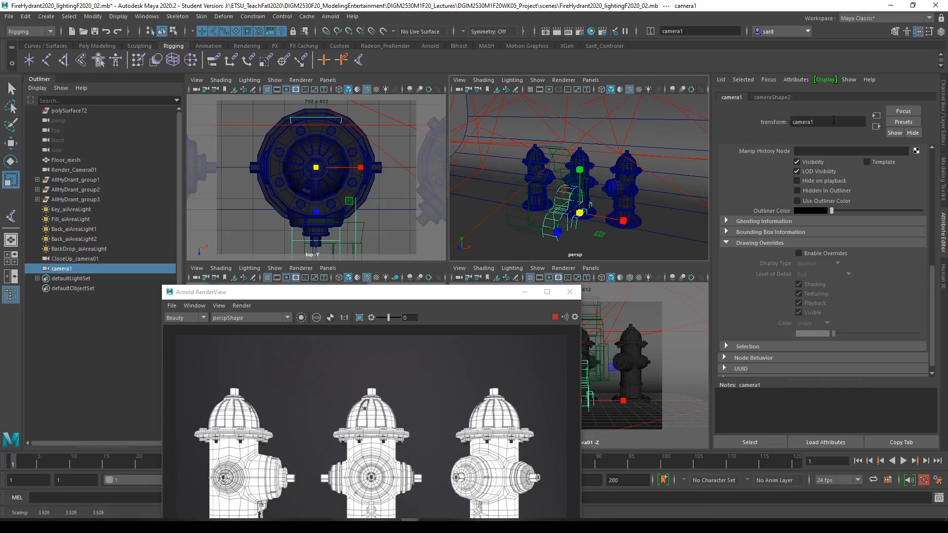
Rename the new camera Top_camera1
{"action": "left_click", "coordinate": [942, 104]}
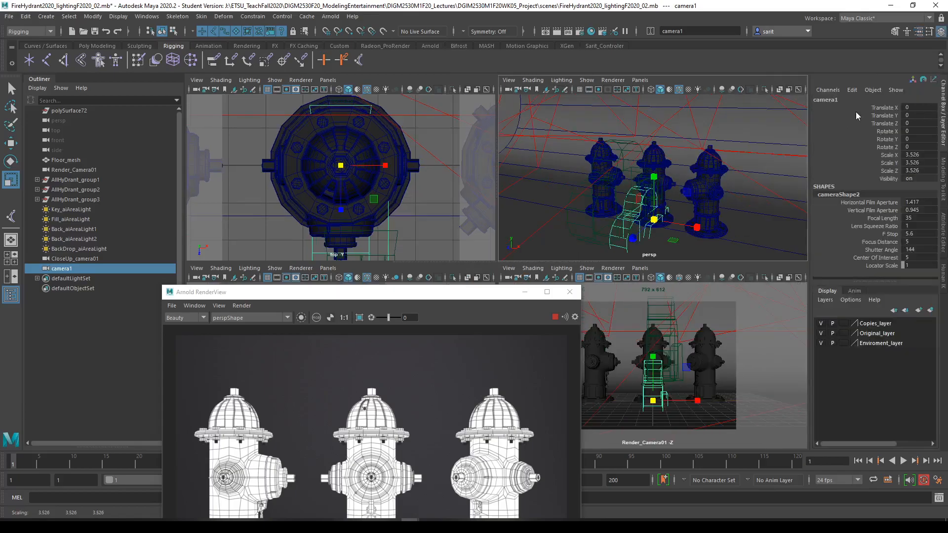
{"action": "left_click", "coordinate": [816, 101]}
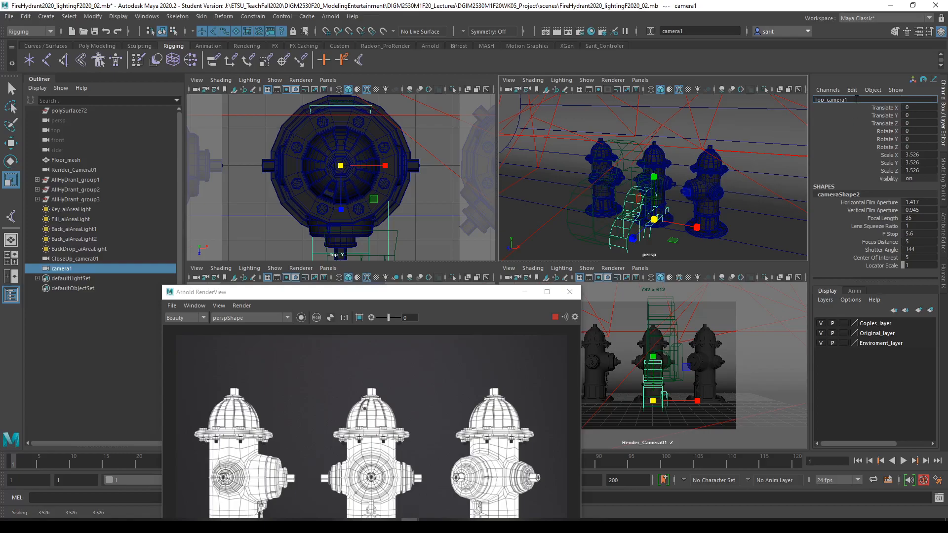
{"action": "key", "text": "Return"}
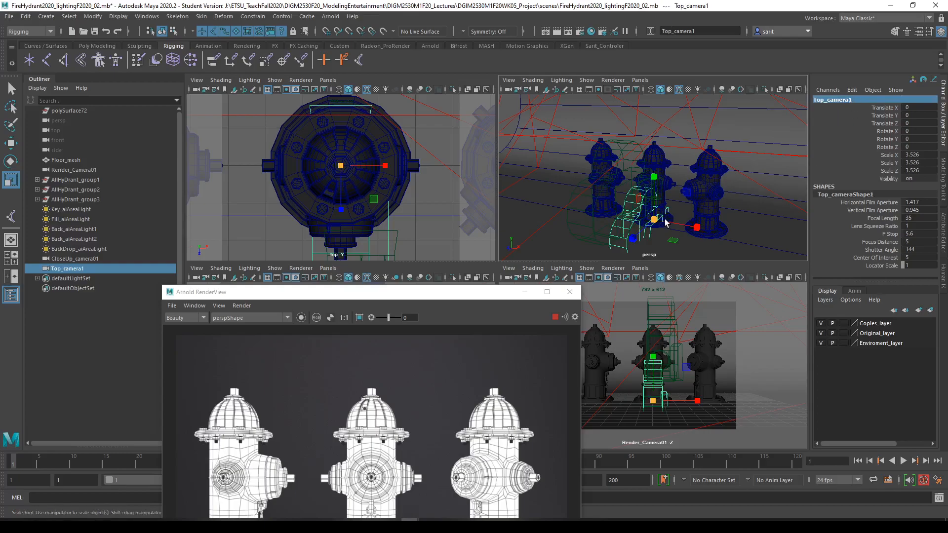
Look through Top_camera1 in the former top viewport and set the camera's X rotation to -90
{"action": "key", "text": "e"}
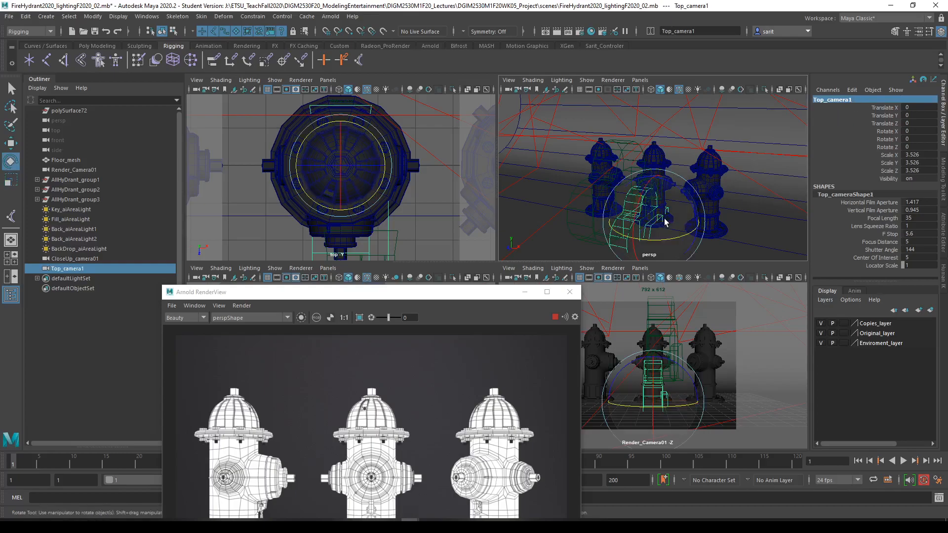
{"action": "left_click", "coordinate": [328, 80]}
{"action": "mouse_move", "coordinate": [390, 90]}
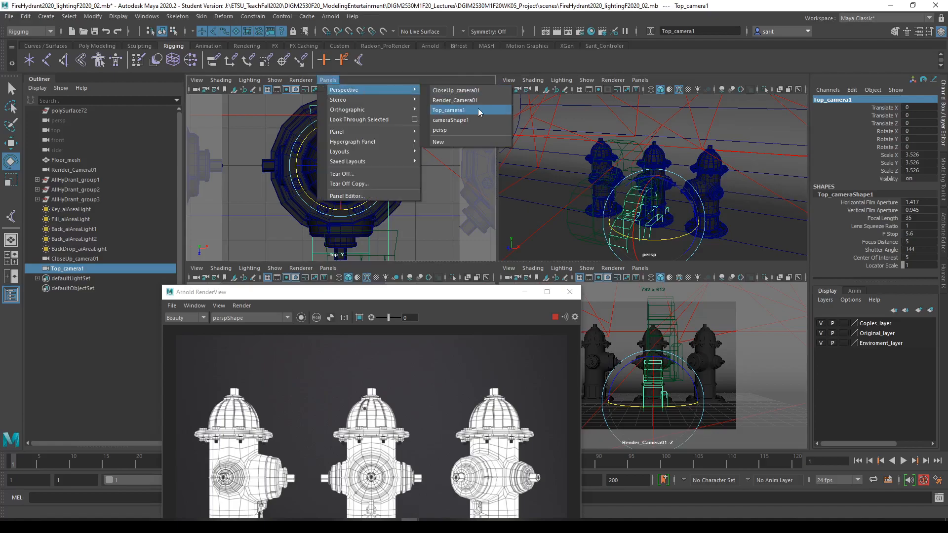
{"action": "left_click", "coordinate": [478, 109]}
{"action": "left_click_drag", "start_coordinate": [636, 211], "coordinate": [645, 160]}
{"action": "double_click", "coordinate": [926, 130]}
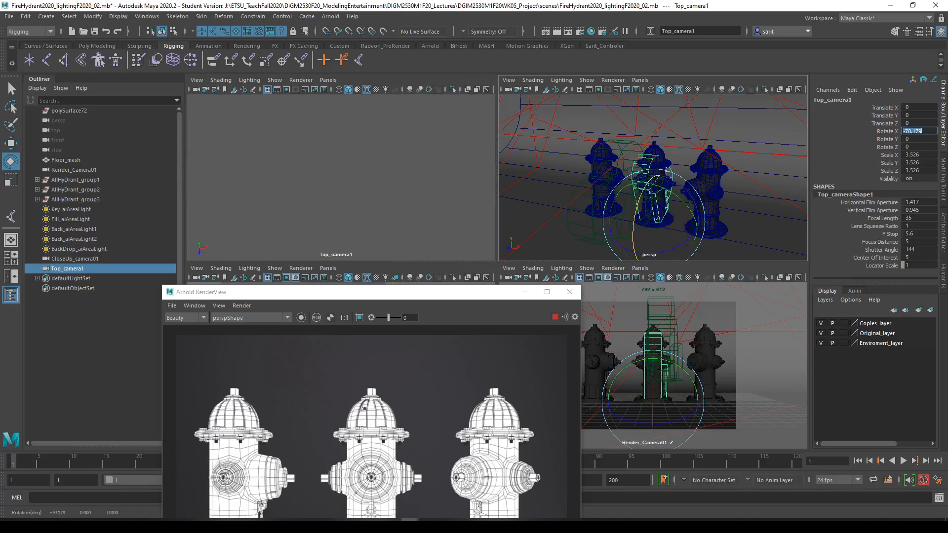
{"action": "type", "text": "-90"}
{"action": "key", "text": "Return"}
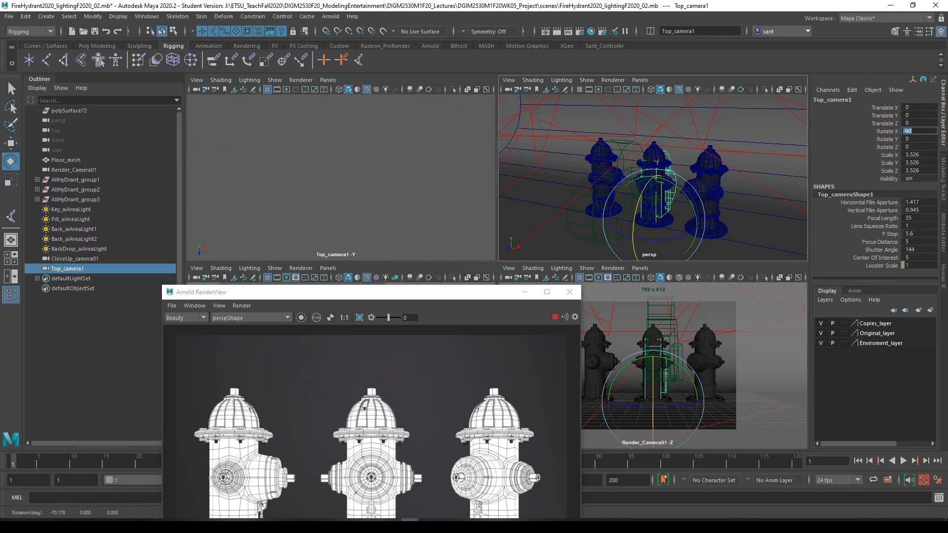
Raise Top_camera1 above the hydrants to a Y translation of about 12 and show its resolution gate
{"action": "key", "text": "w"}
{"action": "left_click_drag", "start_coordinate": [659, 175], "coordinate": [648, 38]}
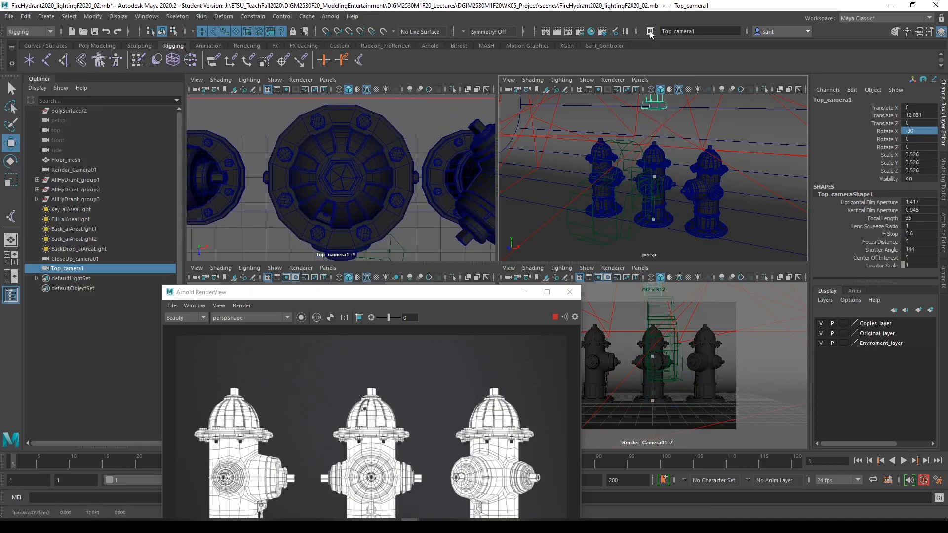
{"action": "left_click", "coordinate": [286, 91]}
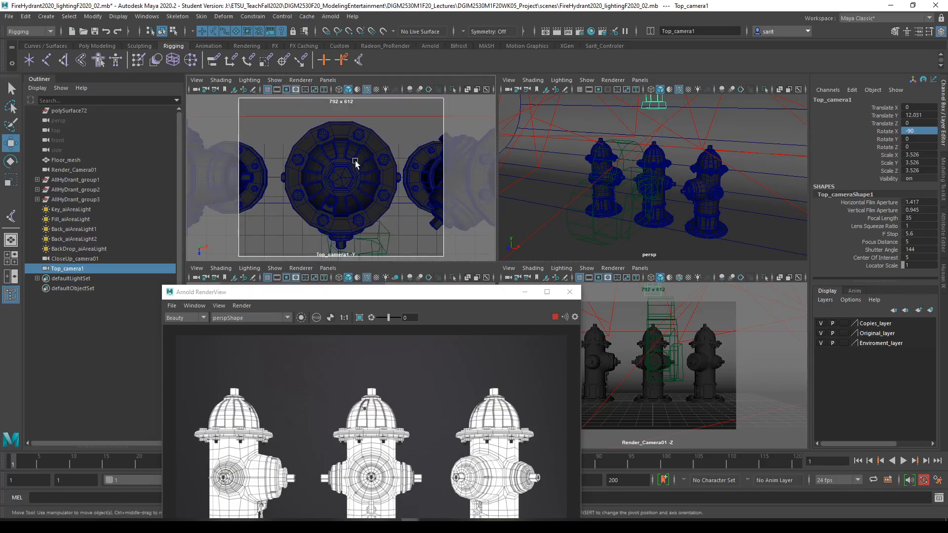
Hide Copies_layer and render the single hydrant through Top_cameraShape1, moving the render window so the whole image shows
{"action": "left_click", "coordinate": [822, 323]}
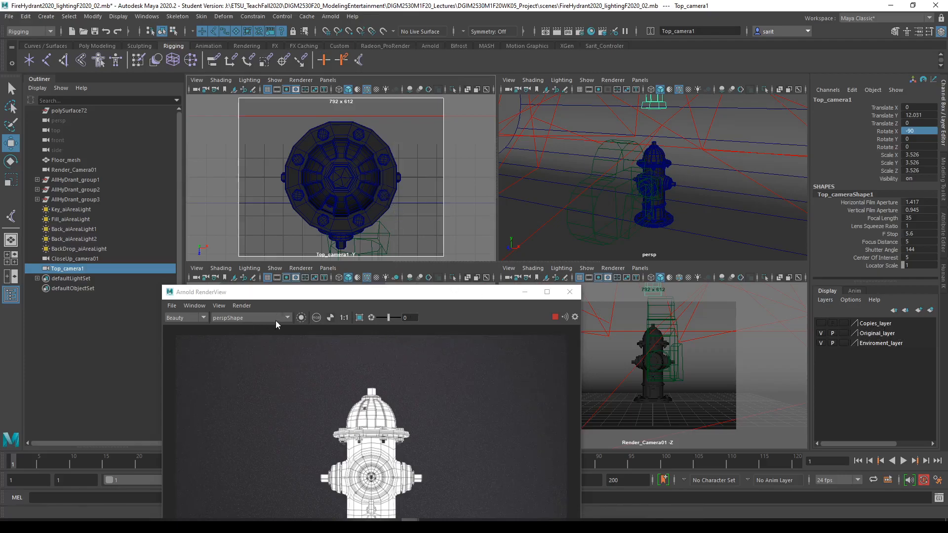
{"action": "left_click", "coordinate": [288, 317]}
{"action": "left_click", "coordinate": [259, 345]}
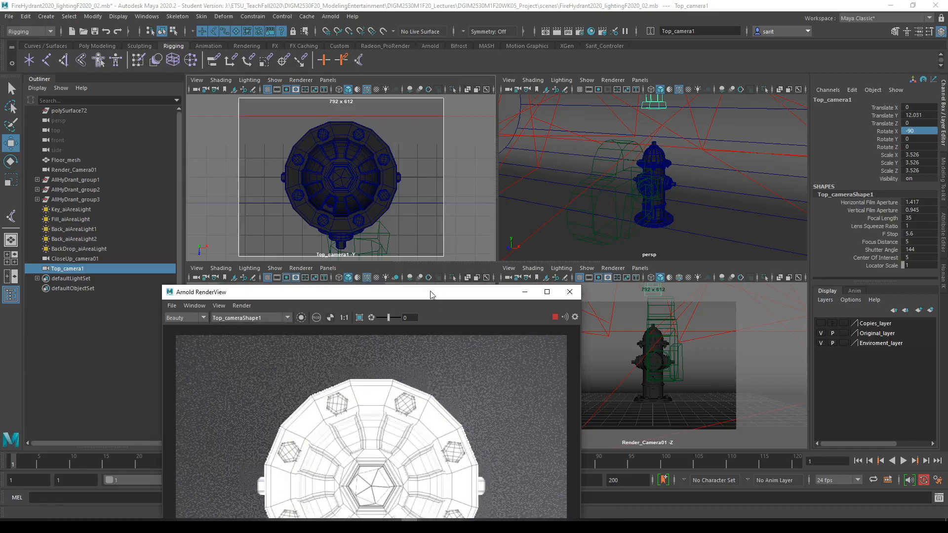
{"action": "left_click_drag", "start_coordinate": [441, 292], "coordinate": [590, 147]}
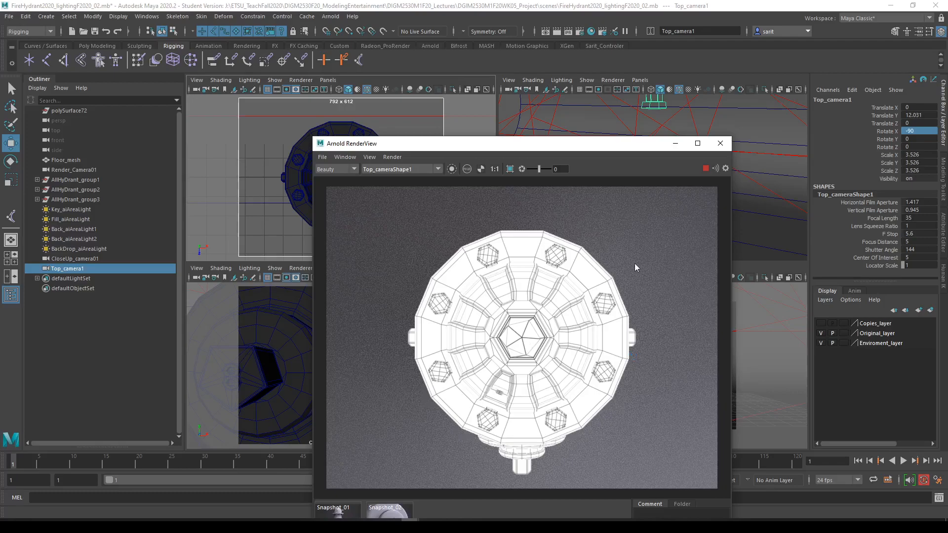
{"action": "left_click_drag", "start_coordinate": [592, 143], "coordinate": [587, 113]}
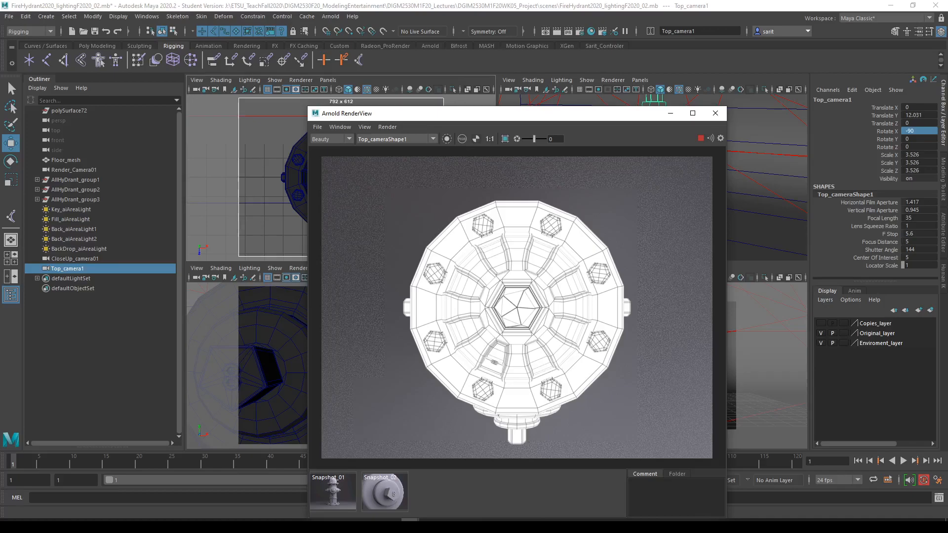
{"action": "left_click_drag", "start_coordinate": [463, 117], "coordinate": [441, 88]}
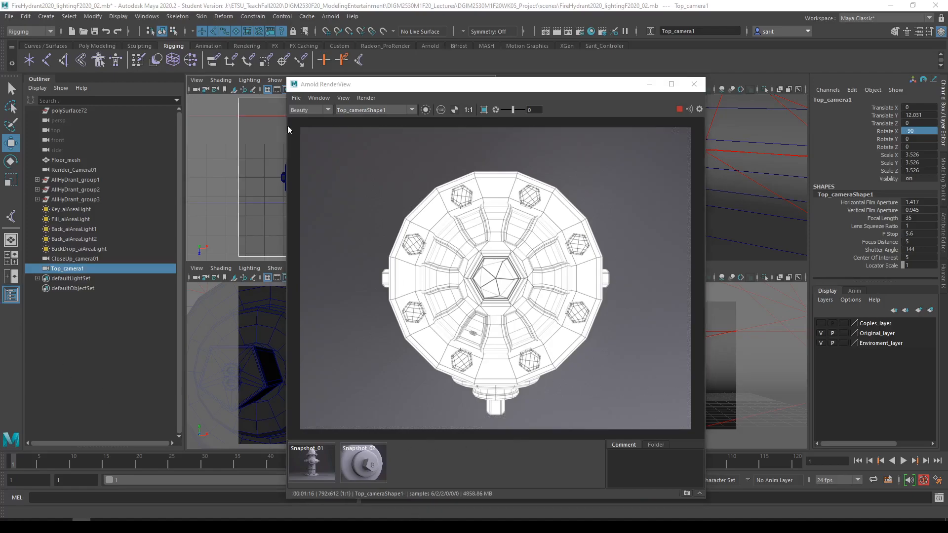
Save the wireframe top render in the project's images folder as RenderTop01_wire01
{"action": "left_click", "coordinate": [296, 98]}
{"action": "left_click", "coordinate": [312, 108]}
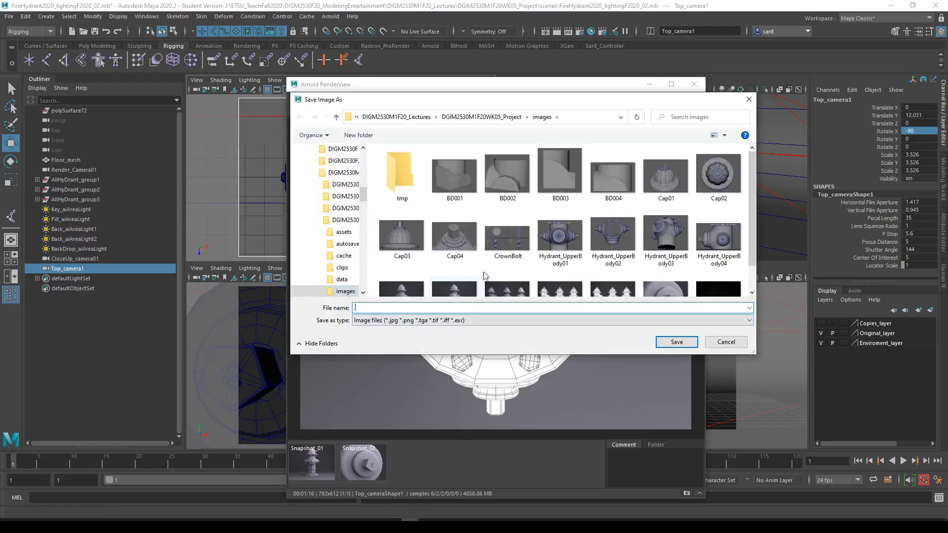
{"action": "scroll", "coordinate": [558, 281], "scroll_direction": "down", "scroll_amount": 1}
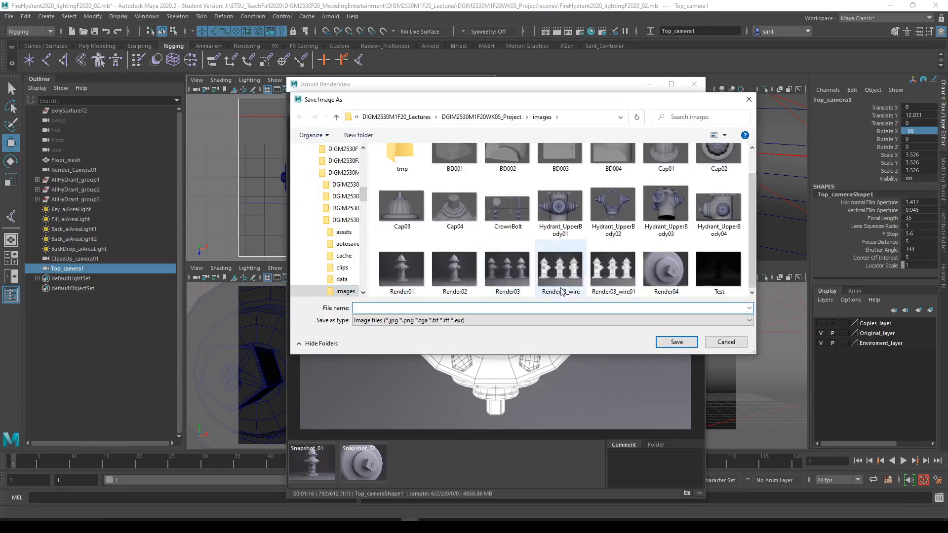
{"action": "left_click", "coordinate": [605, 294]}
{"action": "left_click", "coordinate": [373, 308]}
{"action": "left_click_drag", "start_coordinate": [380, 307], "coordinate": [374, 307]}
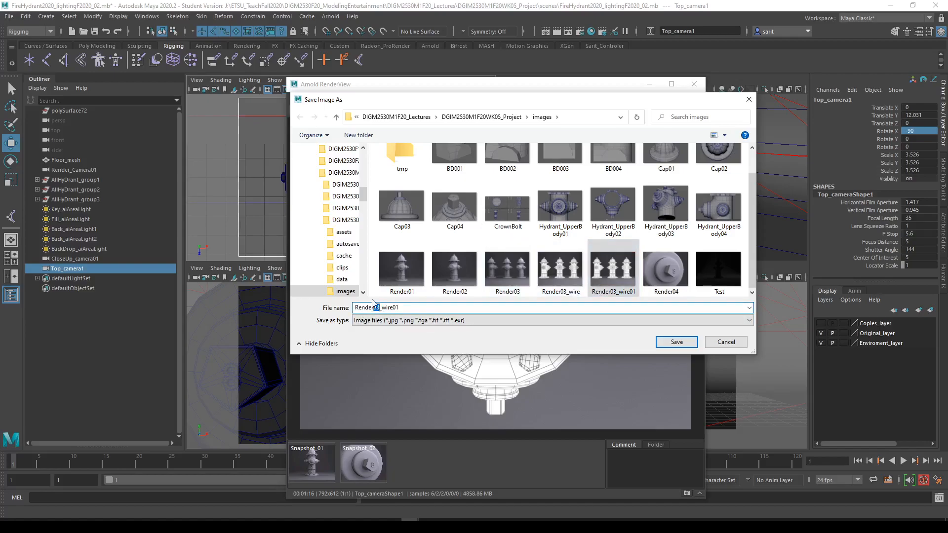
{"action": "type", "text": "1"}
{"action": "type", "text": "op"}
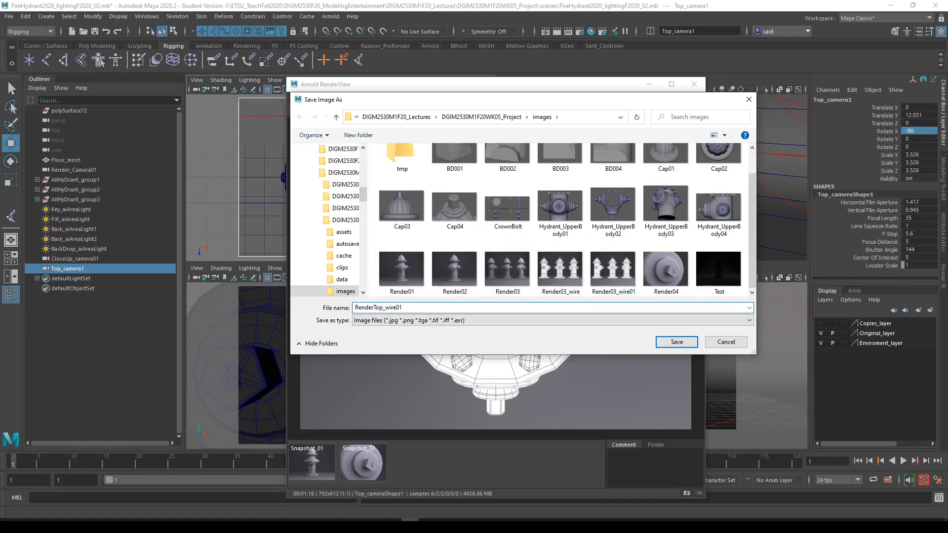
{"action": "type", "text": "01"}
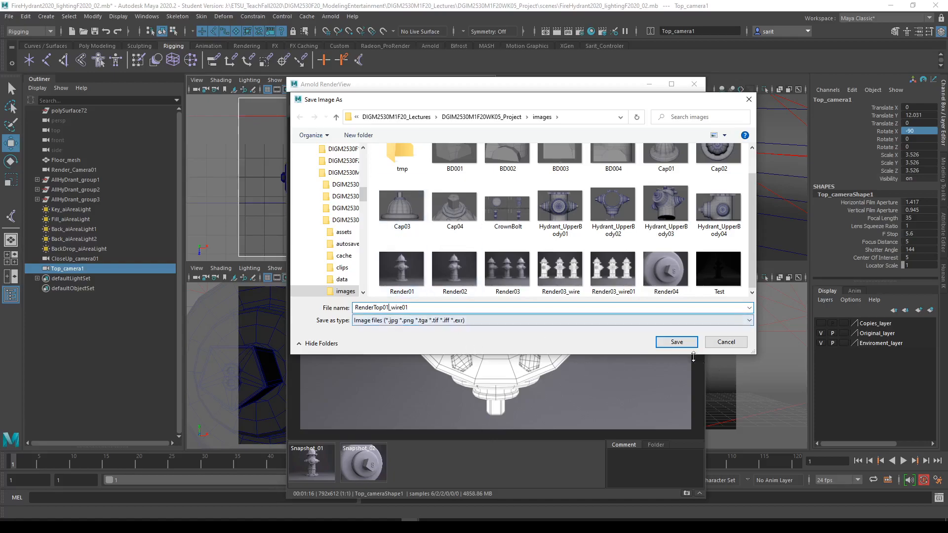
{"action": "left_click", "coordinate": [672, 343]}
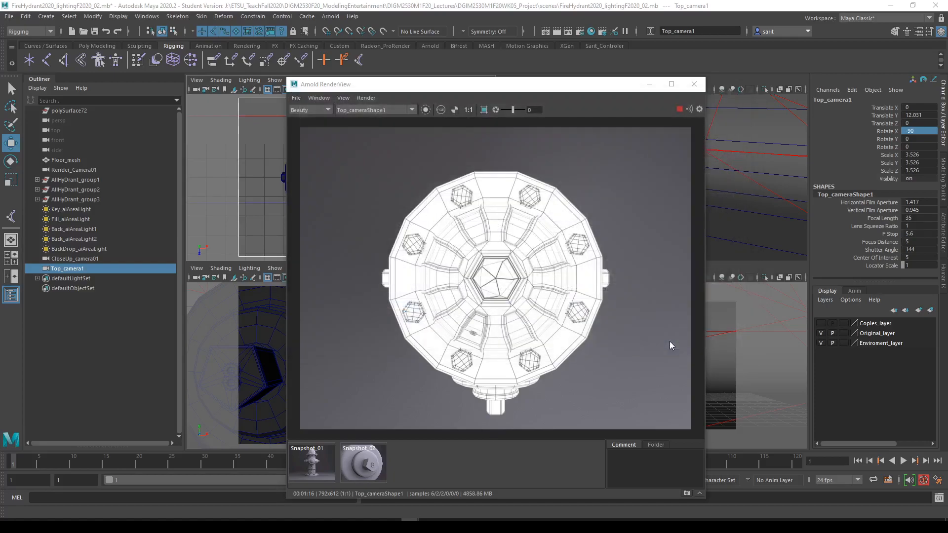
Assign the White_lambert material to AllHyDrant_group1 from the Hypershade, then minimize the Hypershade window
{"action": "left_click_drag", "start_coordinate": [456, 90], "coordinate": [511, 166]}
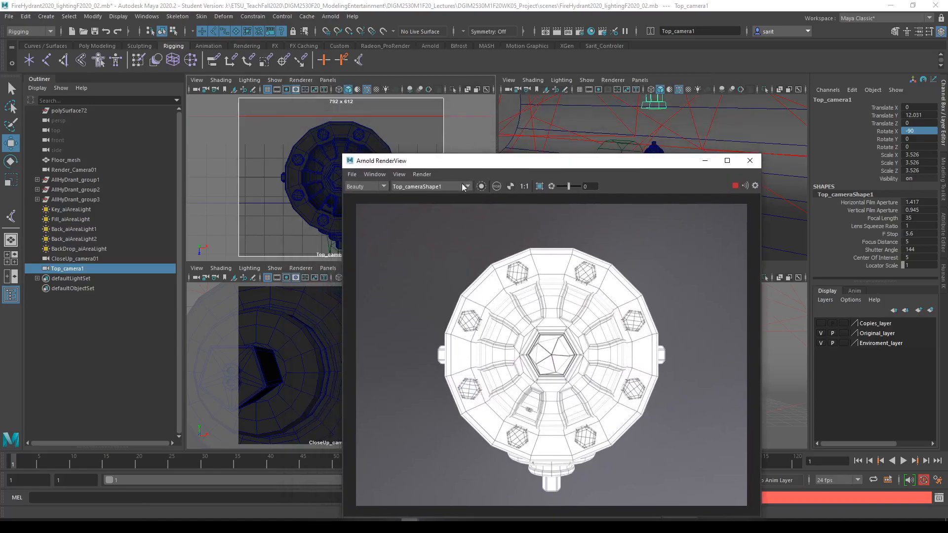
{"action": "left_click", "coordinate": [79, 179]}
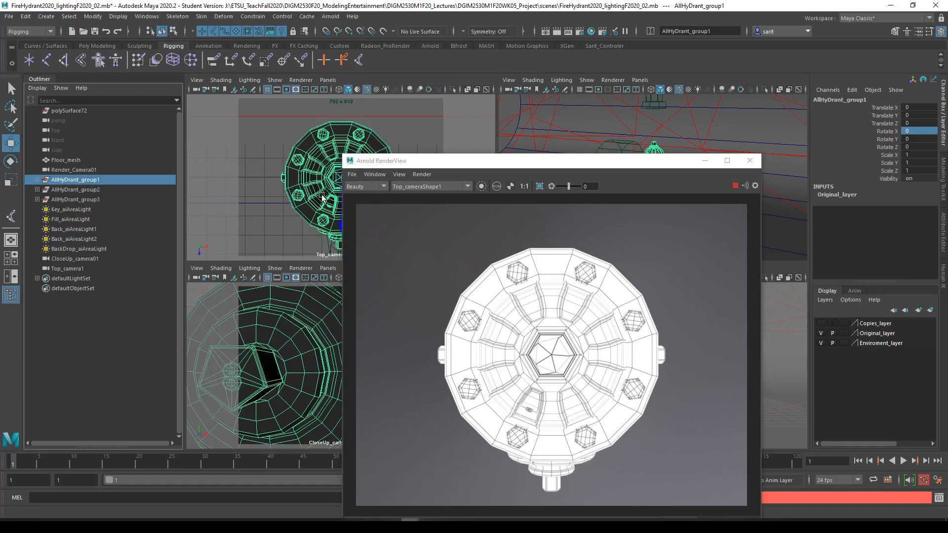
{"action": "left_click", "coordinate": [591, 31]}
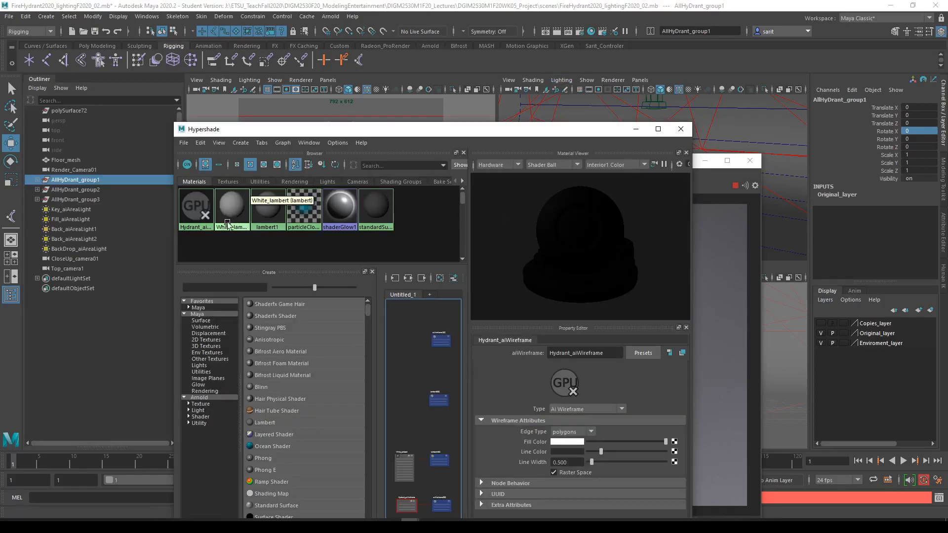
{"action": "right_click_drag", "start_coordinate": [231, 210], "coordinate": [231, 180]}
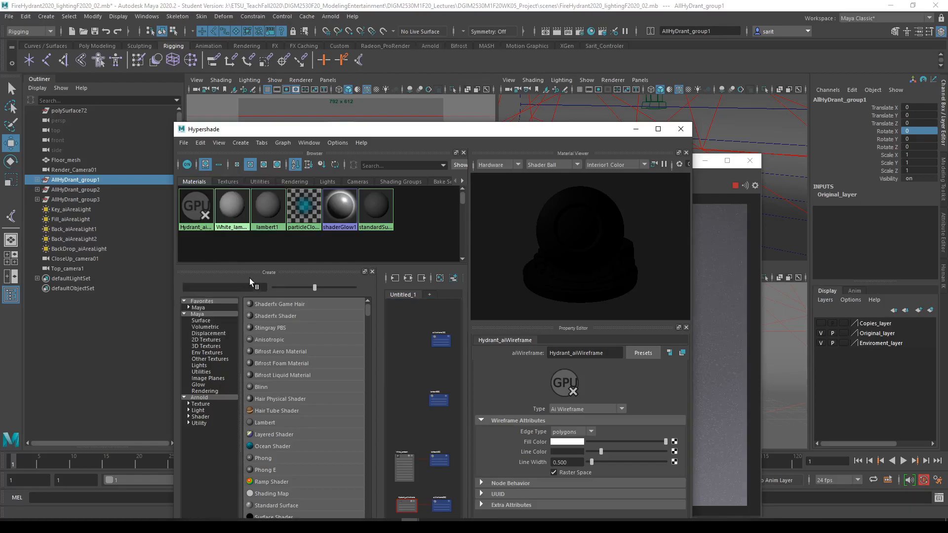
{"action": "left_click", "coordinate": [635, 130]}
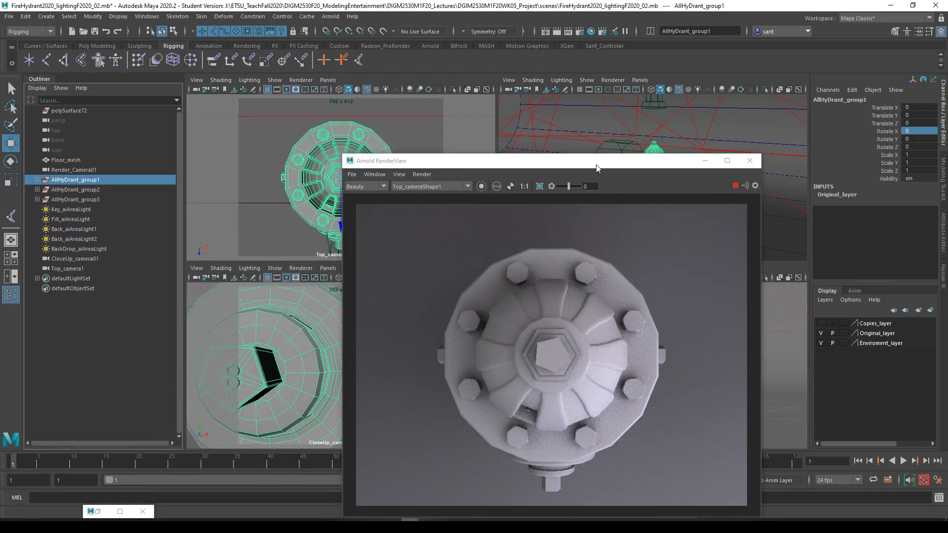
Save the plain white, unsmoothed top render in the images folder as RenderTop01_Step1_01
{"action": "left_click_drag", "start_coordinate": [597, 164], "coordinate": [488, 96]}
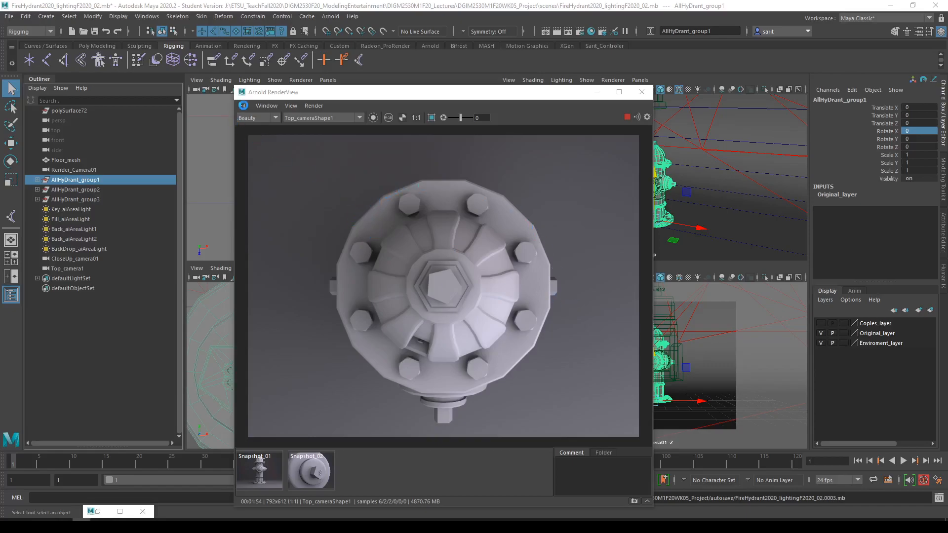
{"action": "key", "text": "w"}
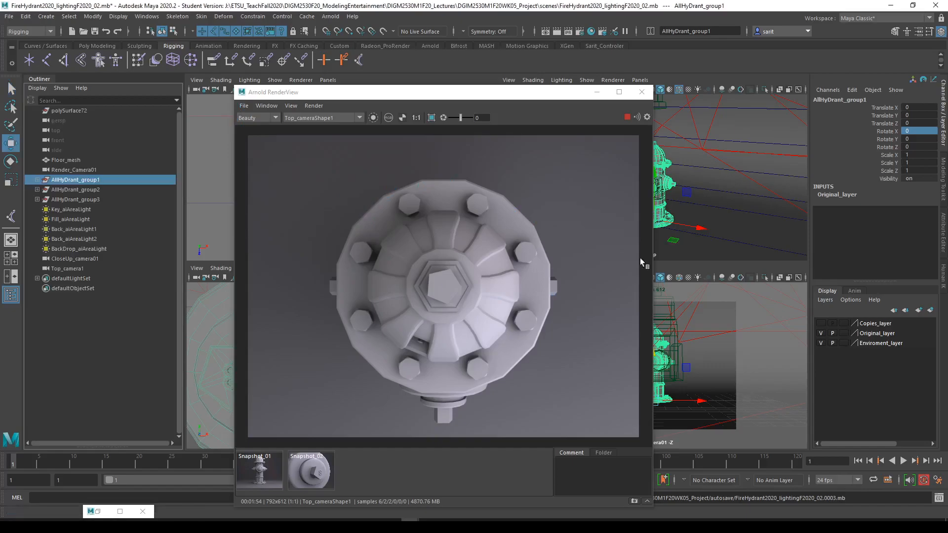
{"action": "left_click", "coordinate": [244, 106]}
{"action": "left_click", "coordinate": [245, 117]}
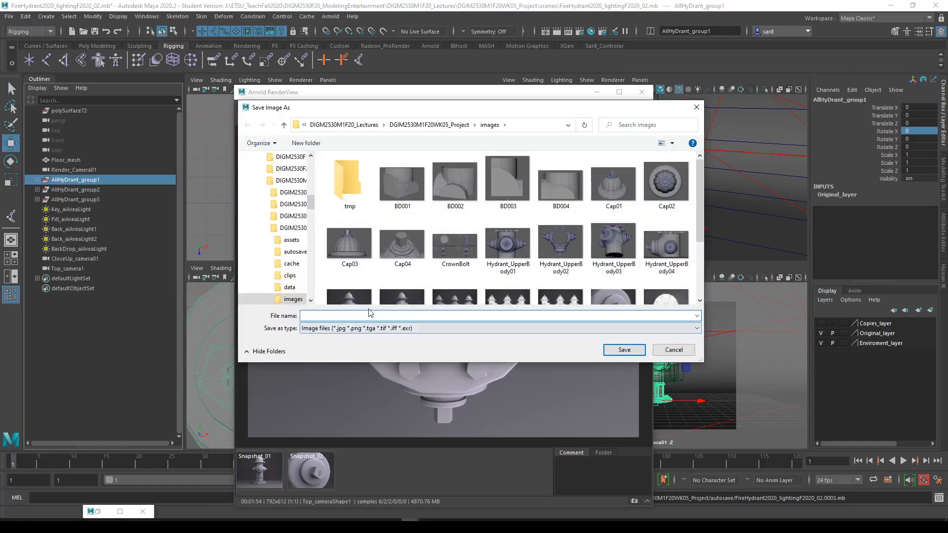
{"action": "scroll", "coordinate": [683, 252], "scroll_direction": "down", "scroll_amount": 3}
{"action": "left_click", "coordinate": [667, 239]}
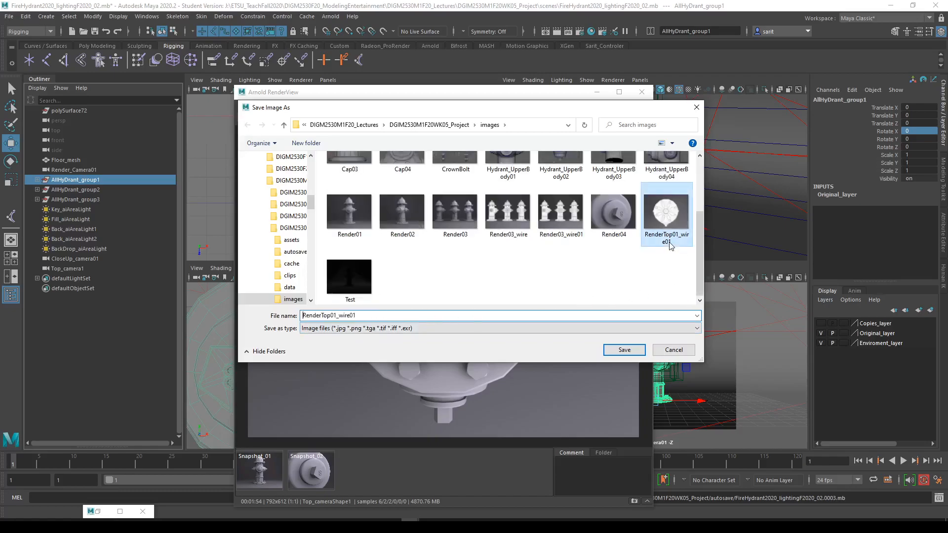
{"action": "double_click", "coordinate": [341, 316]}
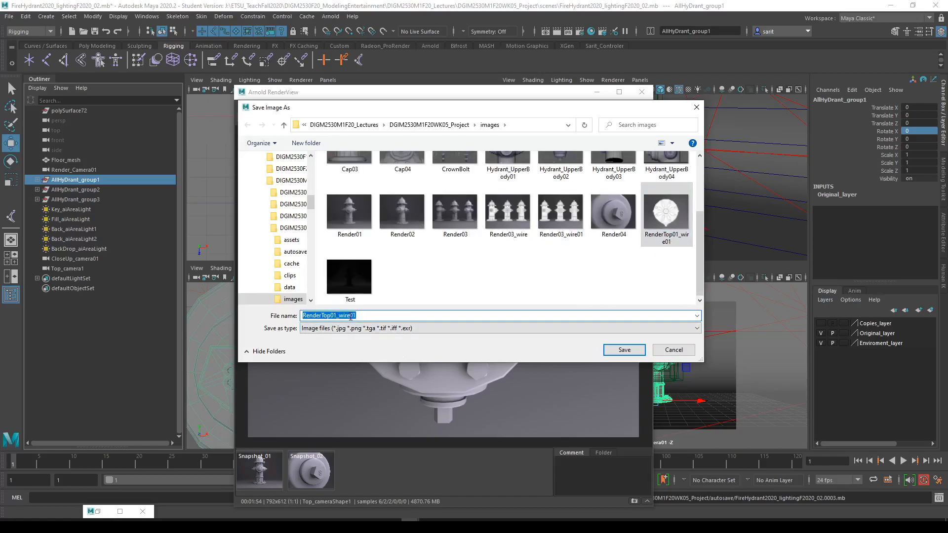
{"action": "left_click_drag", "start_coordinate": [349, 316], "coordinate": [339, 316]}
{"action": "type", "text": "Step1_"}
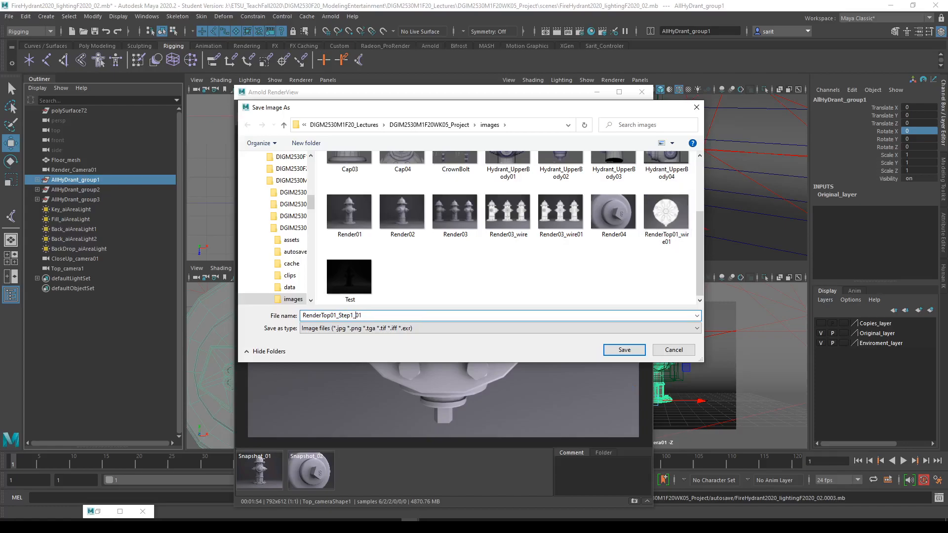
{"action": "key", "text": "Return"}
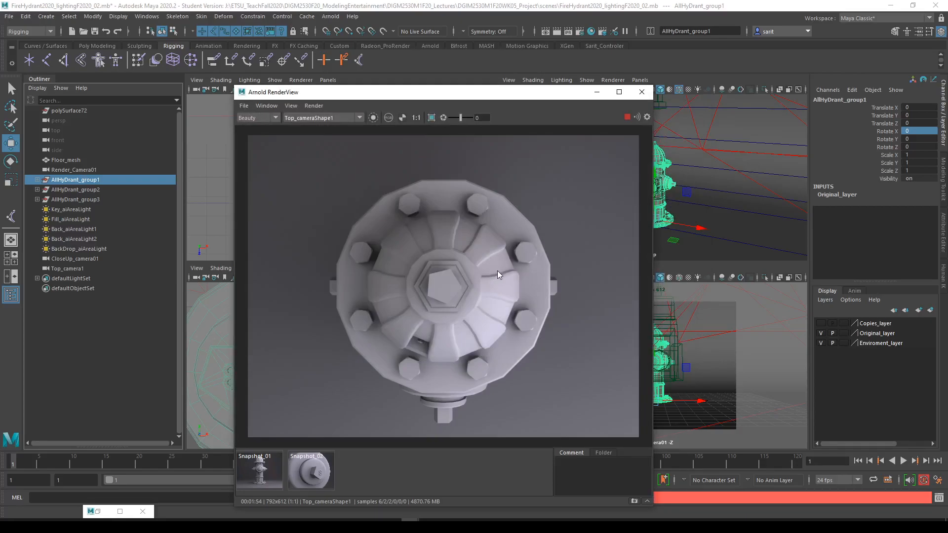
Switch AllHyDrant_group1 to smooth mesh preview for the top render and reposition the render window
{"action": "left_click_drag", "start_coordinate": [498, 94], "coordinate": [469, 115]}
{"action": "left_click", "coordinate": [71, 184]}
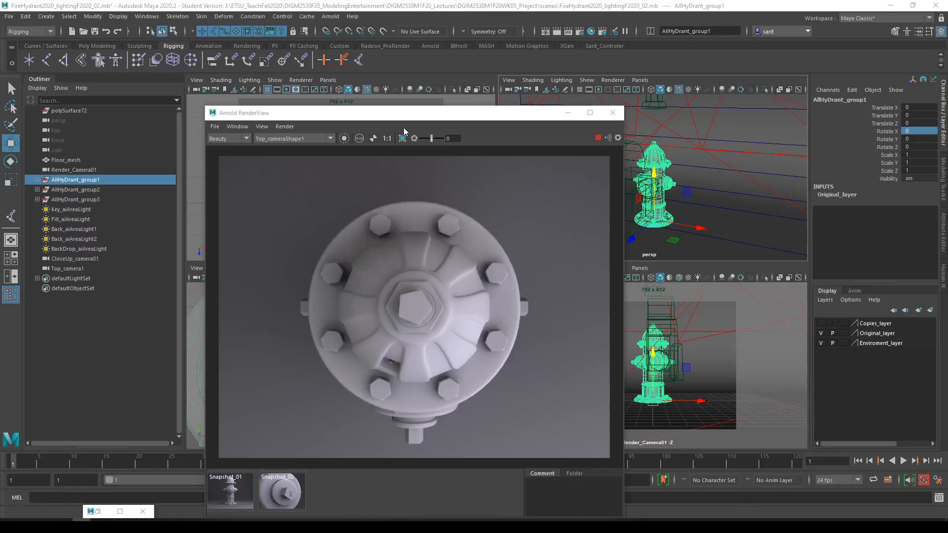
{"action": "left_click_drag", "start_coordinate": [413, 113], "coordinate": [417, 70]}
Save the smoothed top render in the project's images folder as RenderTop01_Step3_01
{"action": "left_click", "coordinate": [220, 85]}
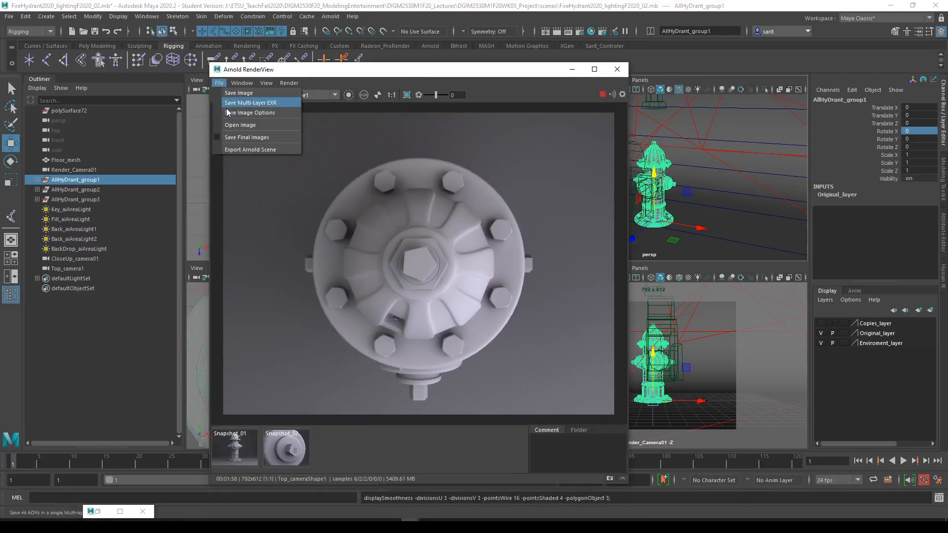
{"action": "left_click", "coordinate": [232, 101]}
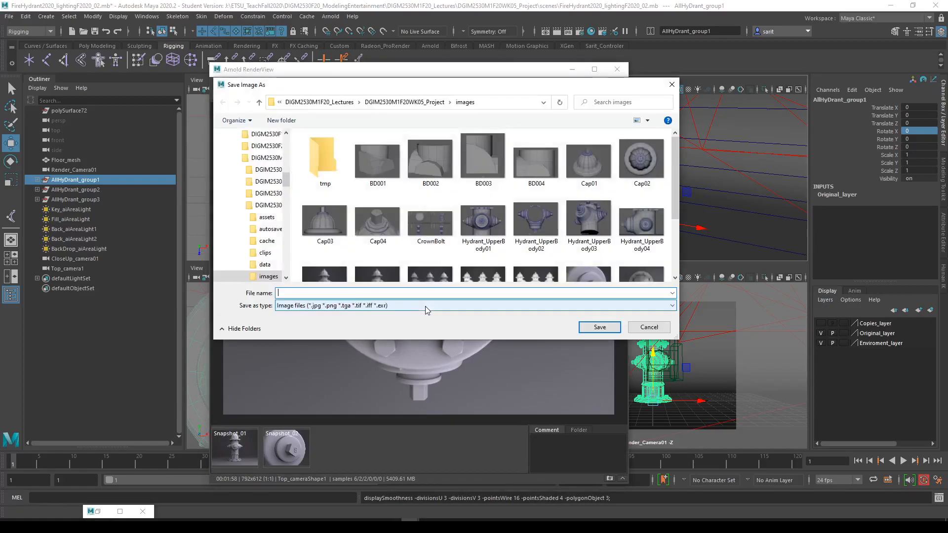
{"action": "scroll", "coordinate": [412, 296], "scroll_direction": "down", "scroll_amount": 1}
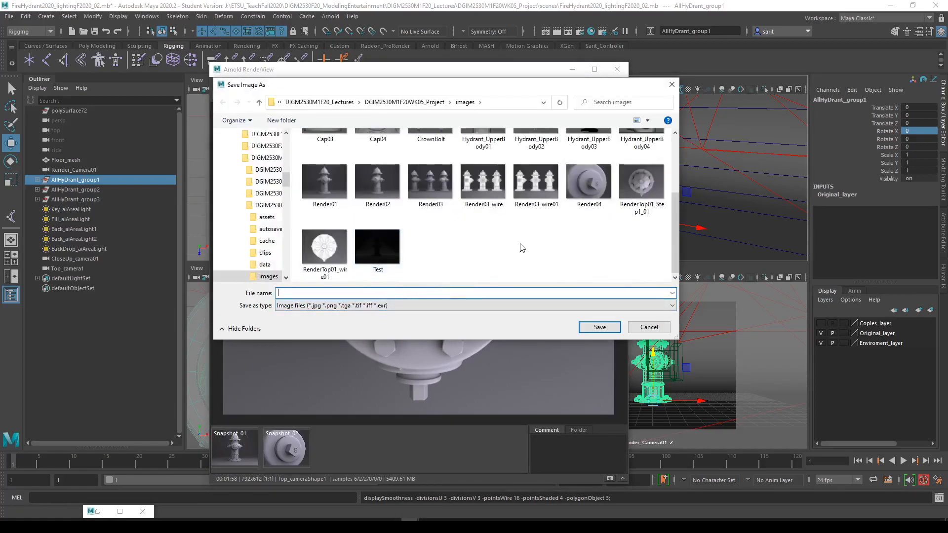
{"action": "left_click", "coordinate": [642, 183]}
{"action": "left_click", "coordinate": [329, 293]}
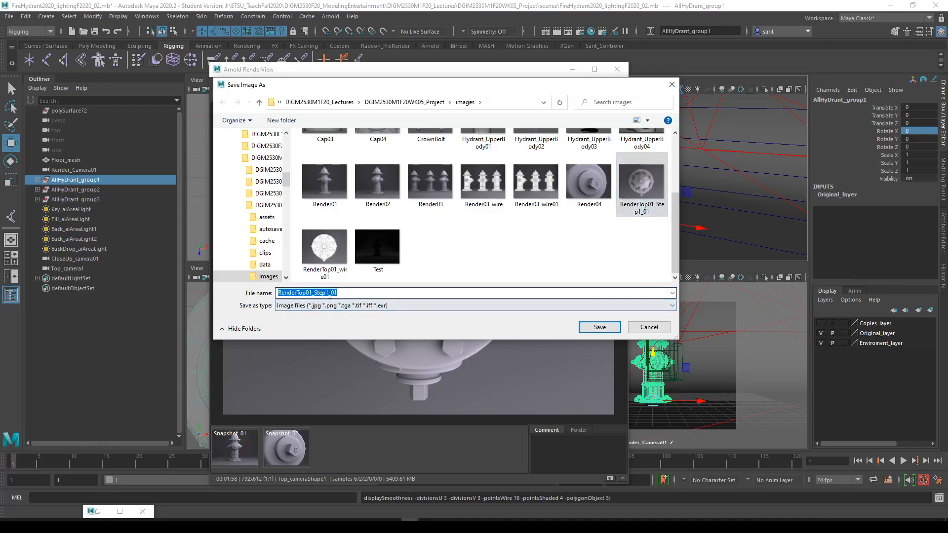
{"action": "left_click_drag", "start_coordinate": [329, 294], "coordinate": [325, 293]}
{"action": "type", "text": "3"}
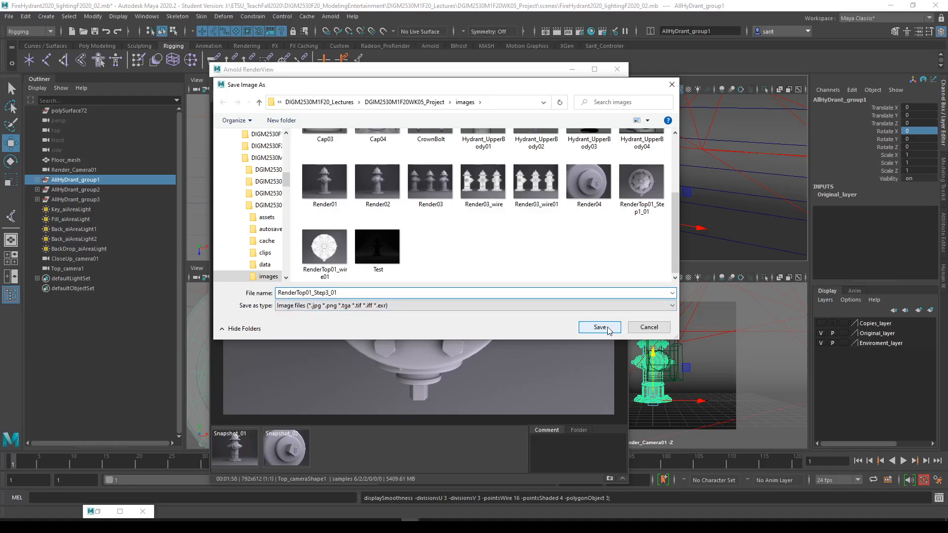
{"action": "left_click", "coordinate": [607, 326]}
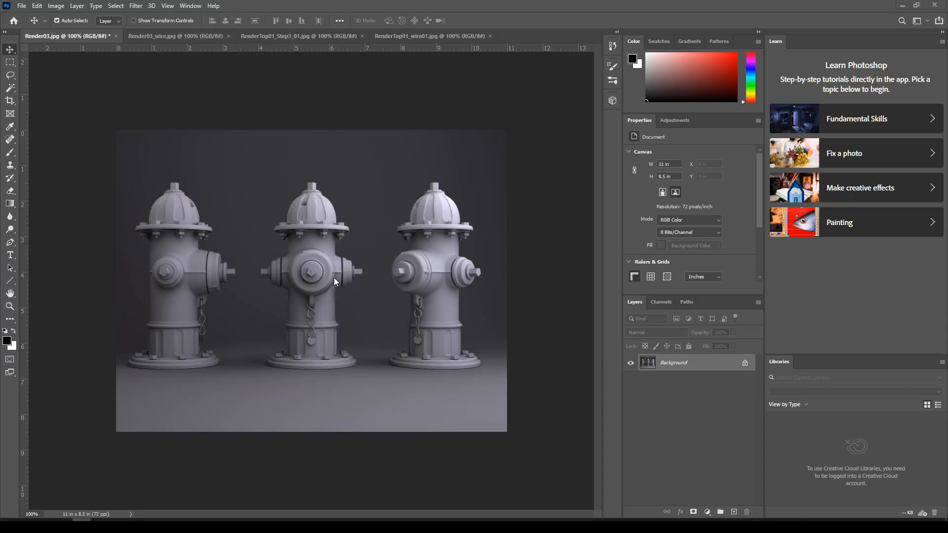
Switch to Photoshop and review the open Render03, Render03_wire, RenderTop01_Step3_01 and RenderTop01_wire01 images
{"action": "left_click", "coordinate": [225, 39]}
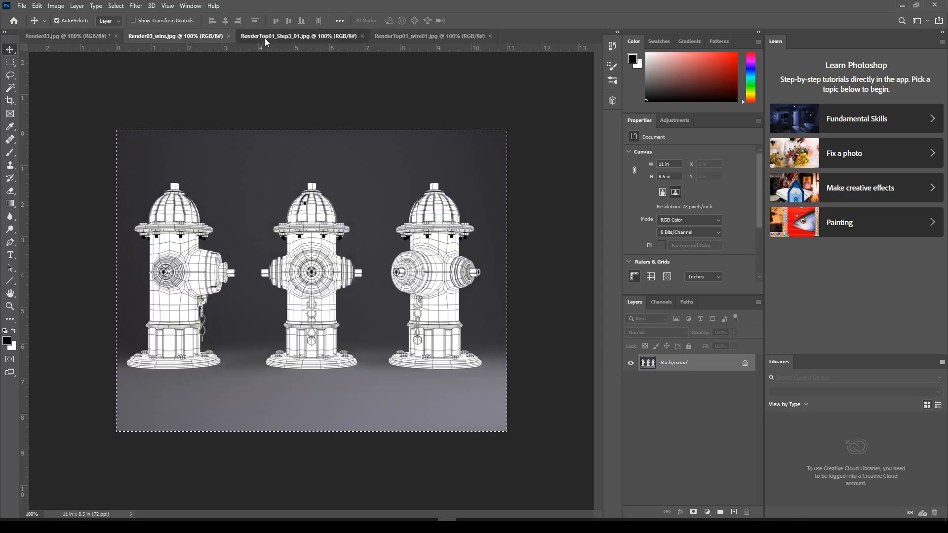
{"action": "left_click", "coordinate": [299, 36]}
{"action": "left_click", "coordinate": [413, 36]}
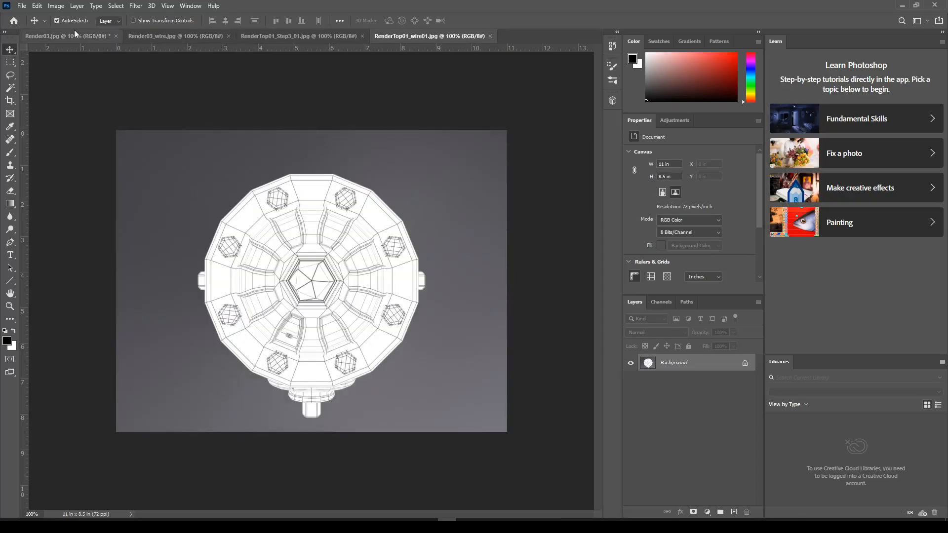
{"action": "left_click", "coordinate": [101, 38]}
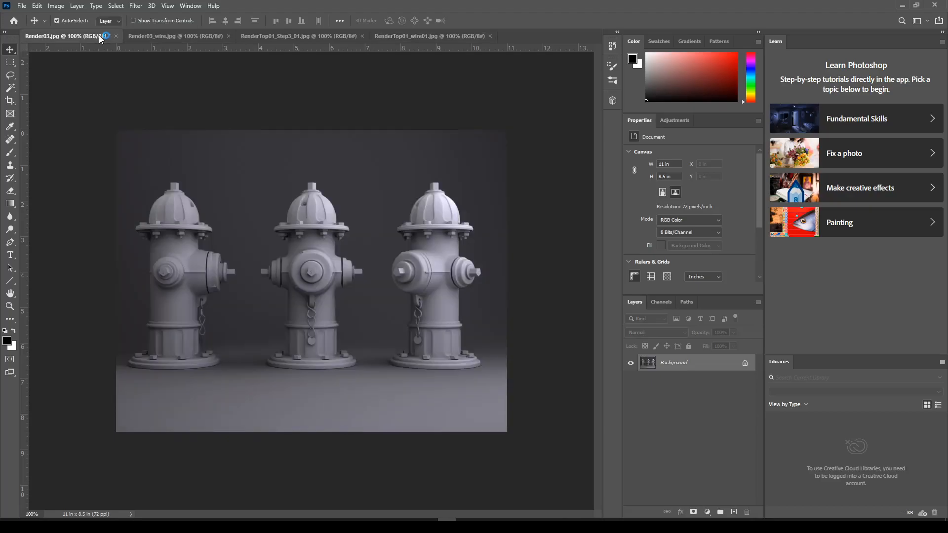
{"action": "left_click", "coordinate": [162, 38]}
{"action": "key", "text": "ctrl+a"}
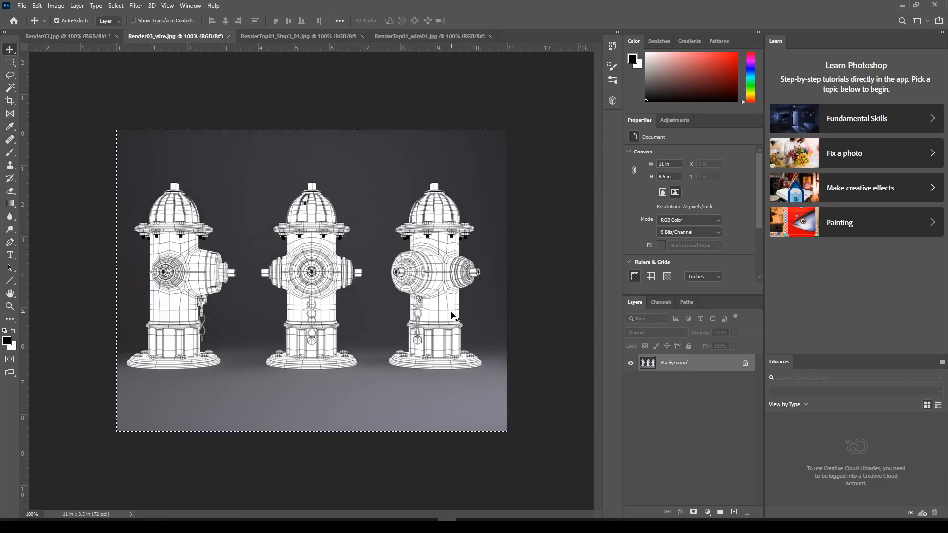
{"action": "left_click", "coordinate": [265, 39]}
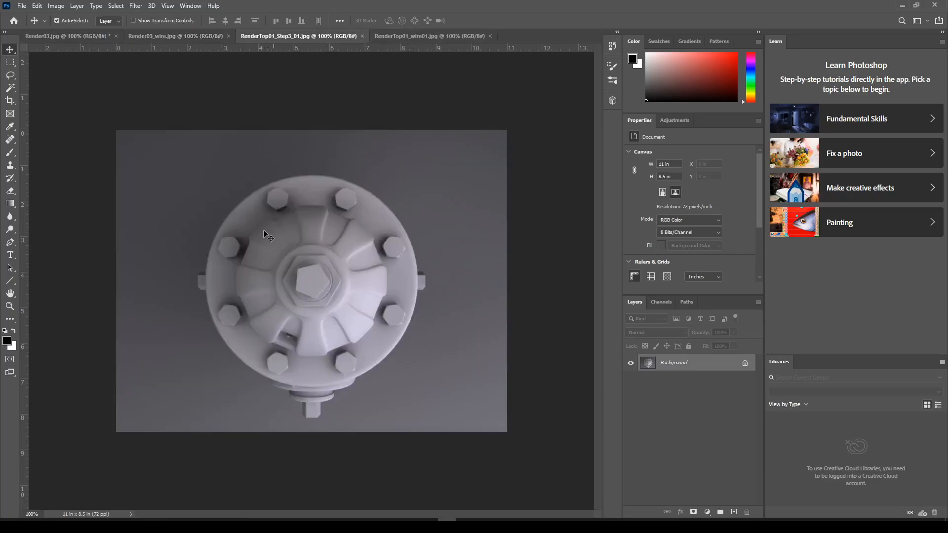
{"action": "left_click", "coordinate": [394, 39]}
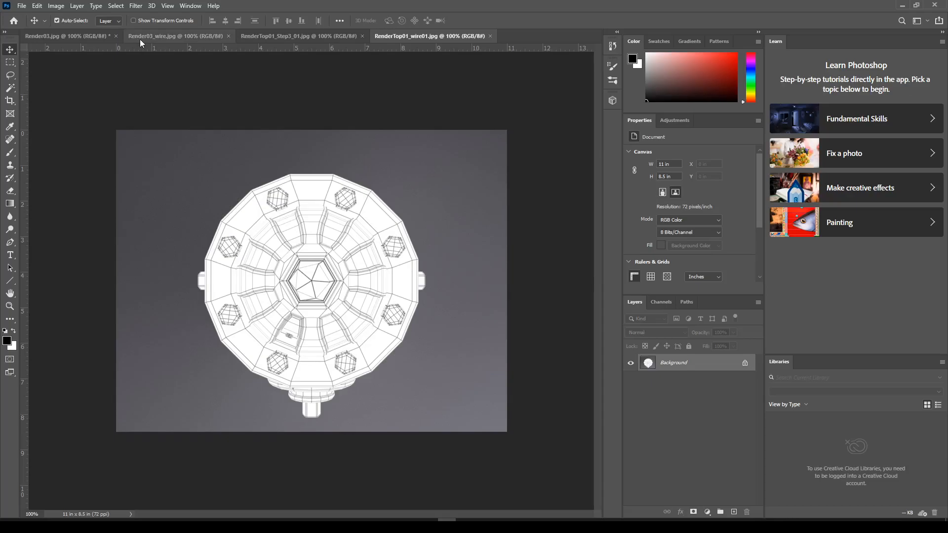
Copy the entire Render03_wire image and paste it as a new layer over the shaded hydrants in Render03
{"action": "left_click", "coordinate": [154, 39]}
{"action": "key", "text": "ctrl+a"}
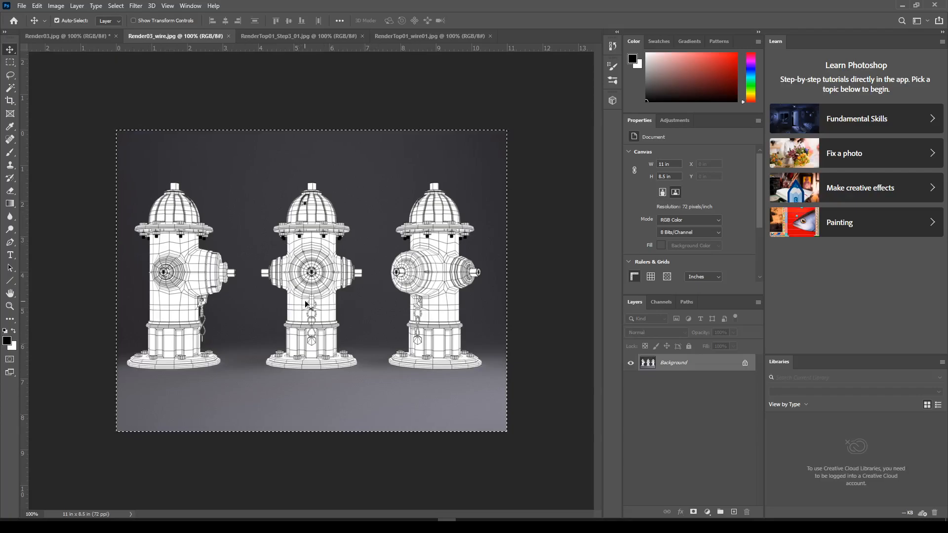
{"action": "left_click", "coordinate": [116, 7]}
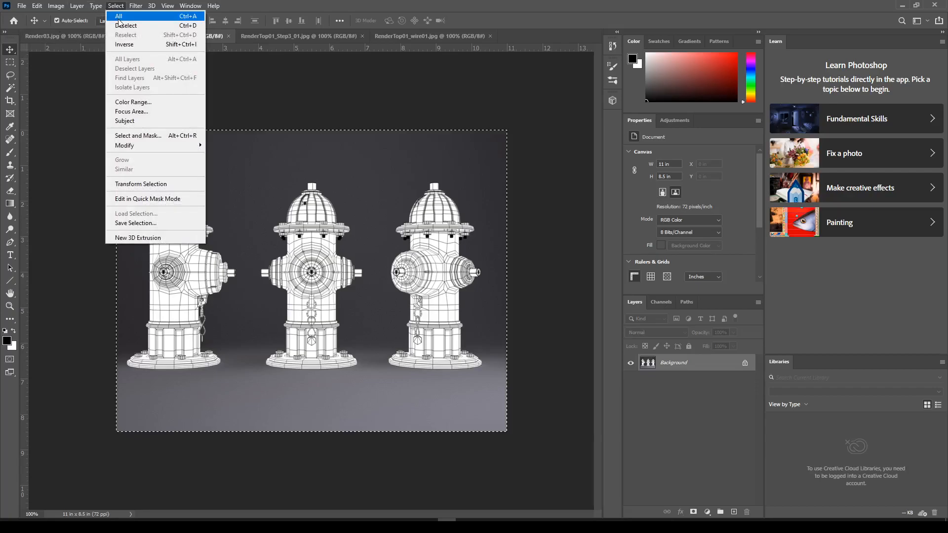
{"action": "left_click", "coordinate": [118, 18]}
{"action": "left_click", "coordinate": [37, 6]}
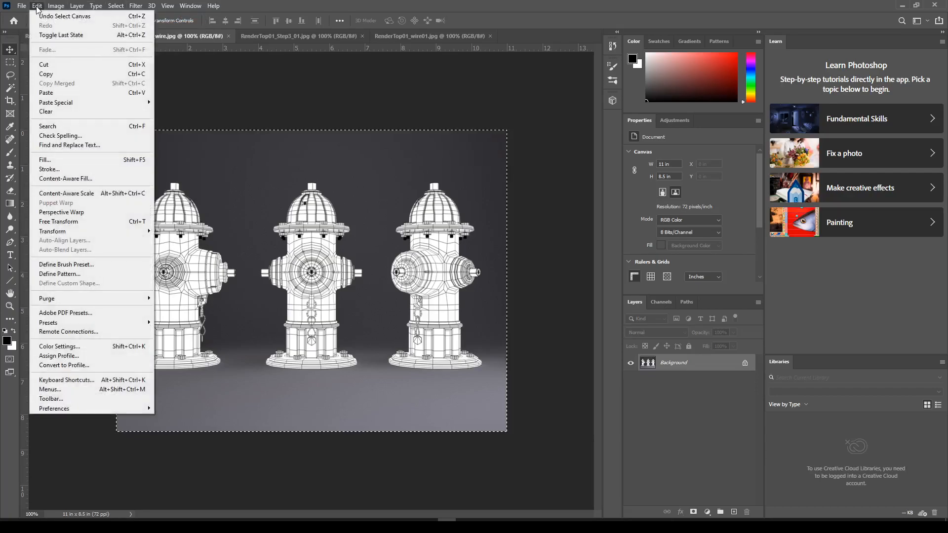
{"action": "left_click", "coordinate": [52, 74]}
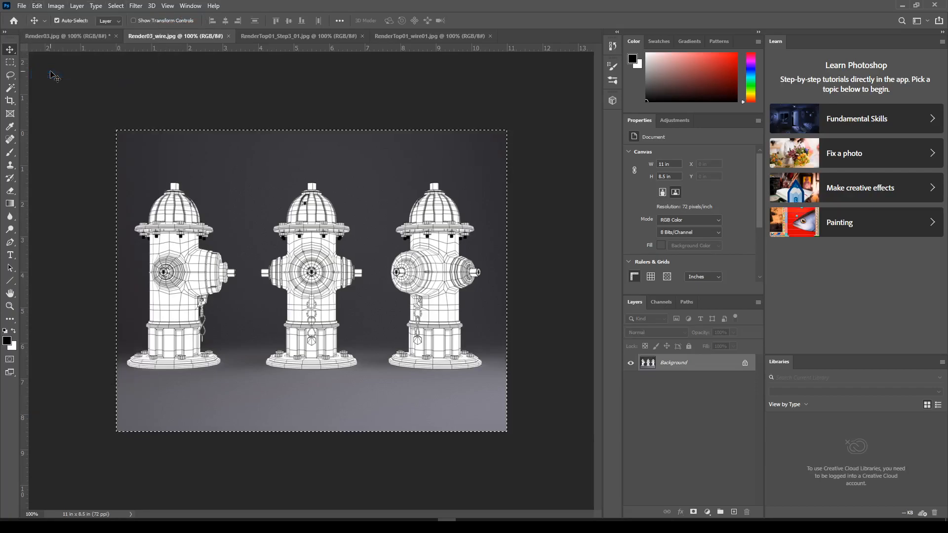
{"action": "left_click", "coordinate": [47, 37]}
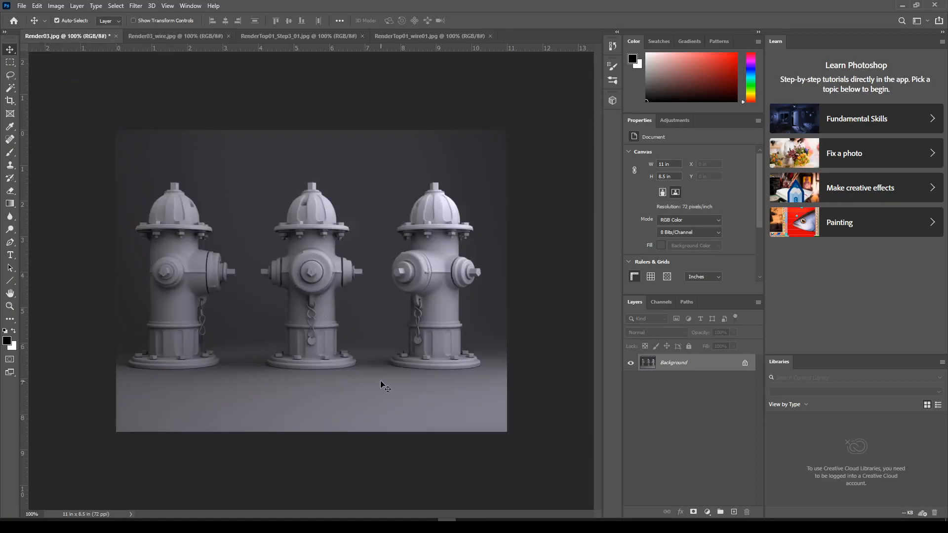
{"action": "left_click", "coordinate": [37, 6]}
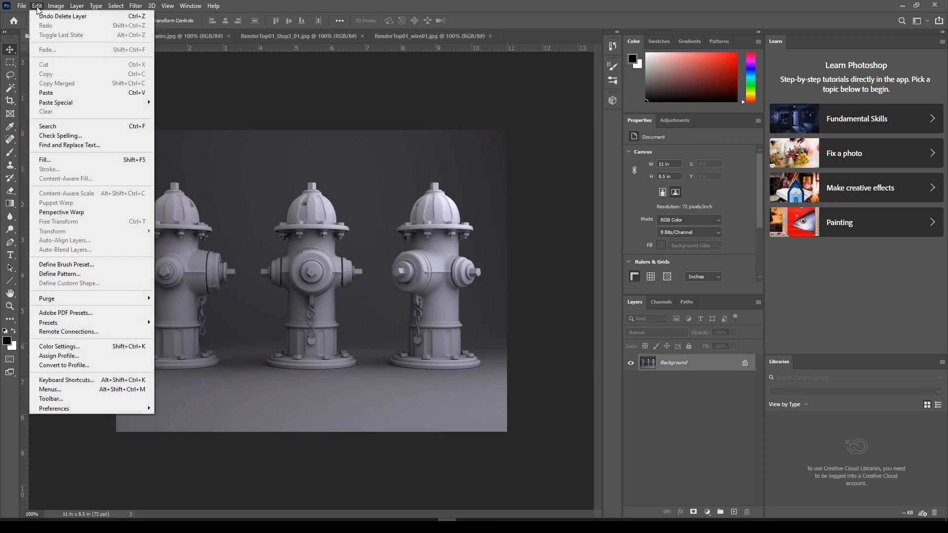
{"action": "left_click", "coordinate": [50, 91]}
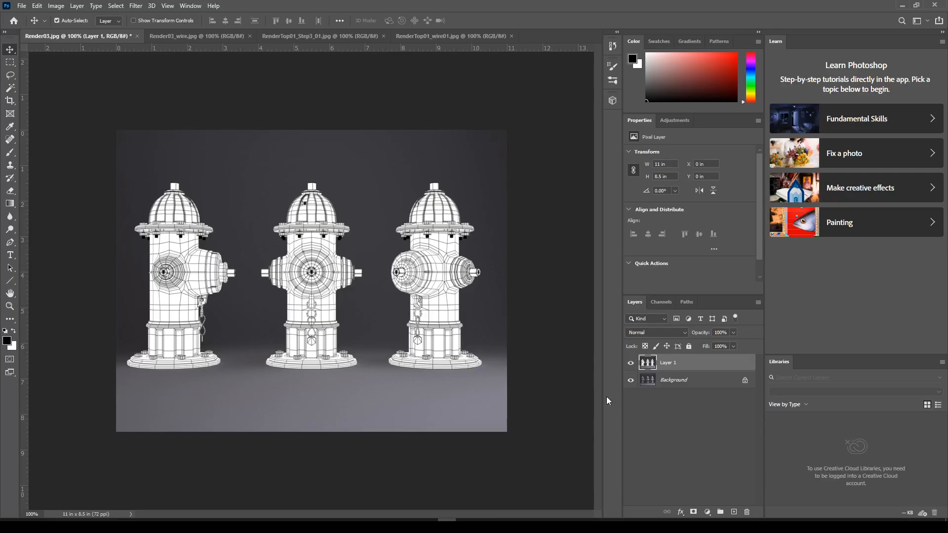
Try the Multiply blend mode at 56% opacity on the pasted wireframe layer
{"action": "left_click", "coordinate": [670, 334]}
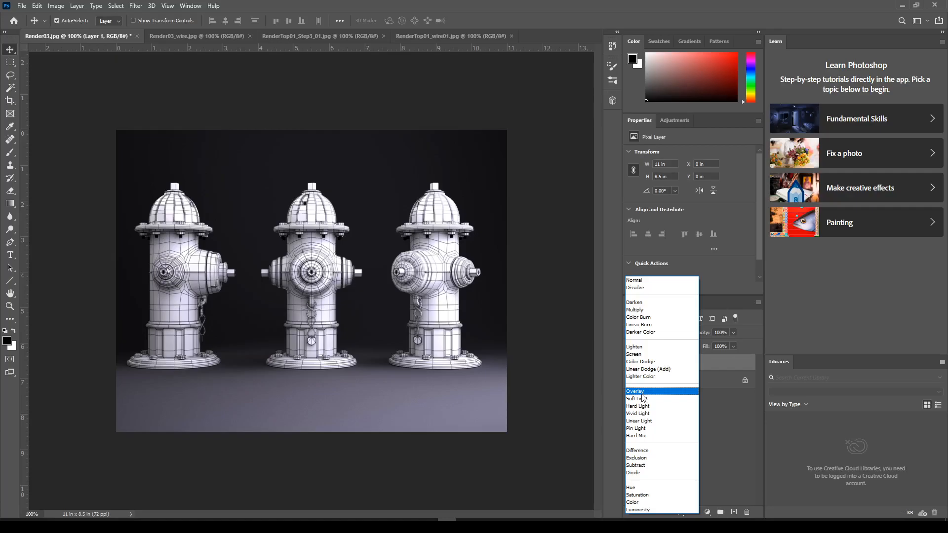
{"action": "left_click", "coordinate": [644, 309]}
{"action": "left_click_drag", "start_coordinate": [706, 333], "coordinate": [680, 336]}
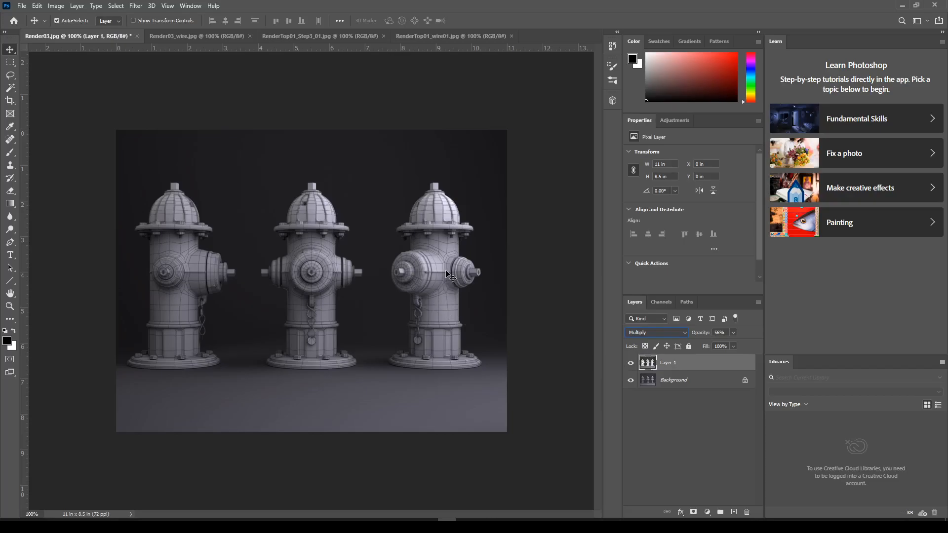
Set the wireframe layer in Render03 to the Overlay blend mode at 55% opacity
{"action": "left_click", "coordinate": [647, 332]}
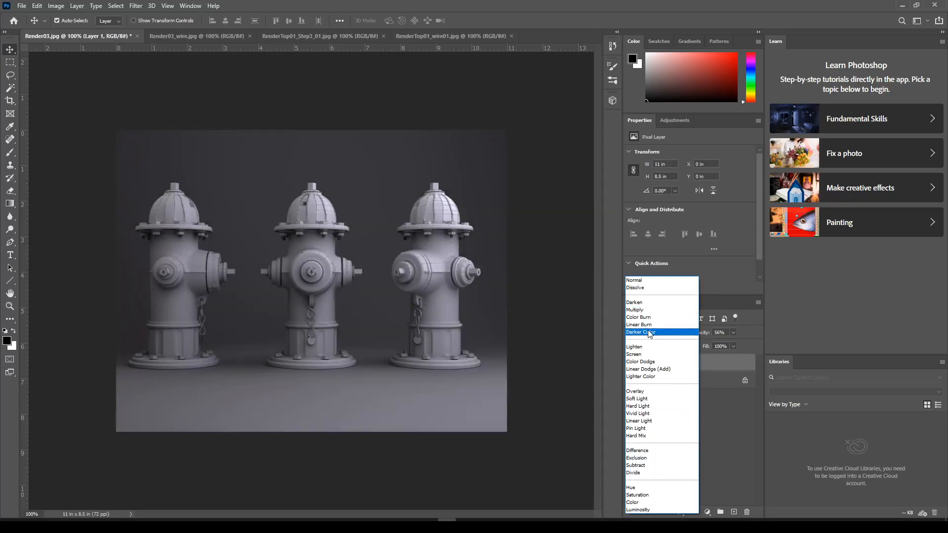
{"action": "left_click", "coordinate": [638, 392]}
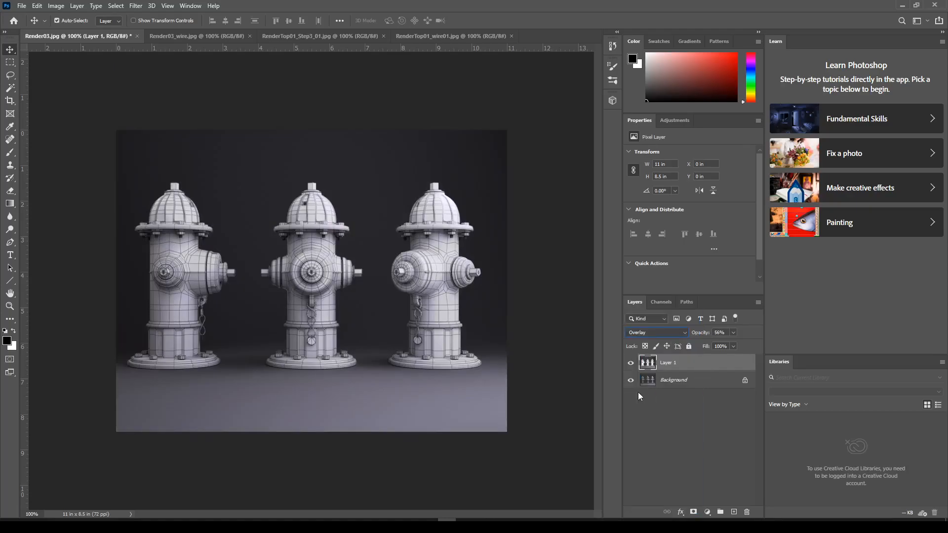
{"action": "mouse_move", "coordinate": [701, 336]}
{"action": "left_mouse_down"}
{"action": "mouse_move", "coordinate": [733, 336]}
{"action": "mouse_move", "coordinate": [678, 339]}
{"action": "mouse_move", "coordinate": [706, 341]}
{"action": "left_mouse_up"}
{"action": "left_click", "coordinate": [670, 334]}
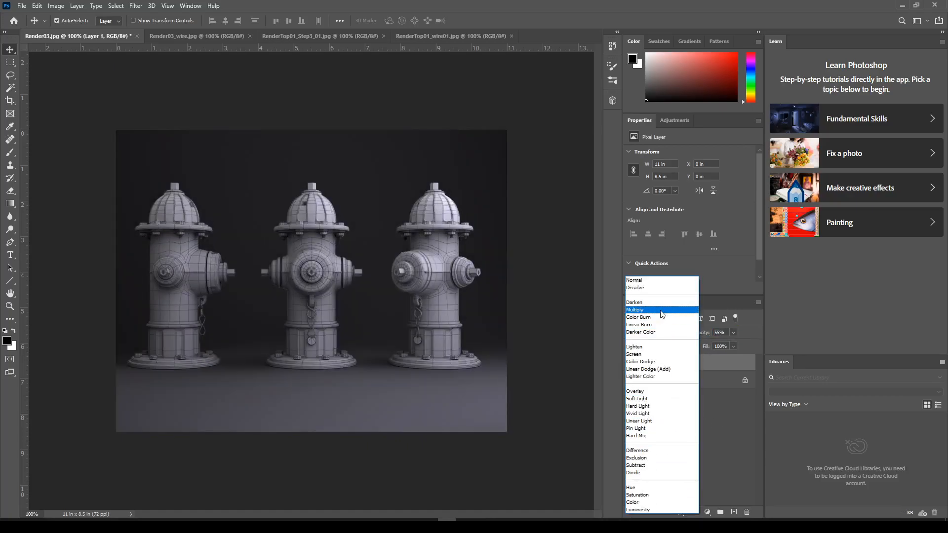
{"action": "left_click", "coordinate": [731, 429]}
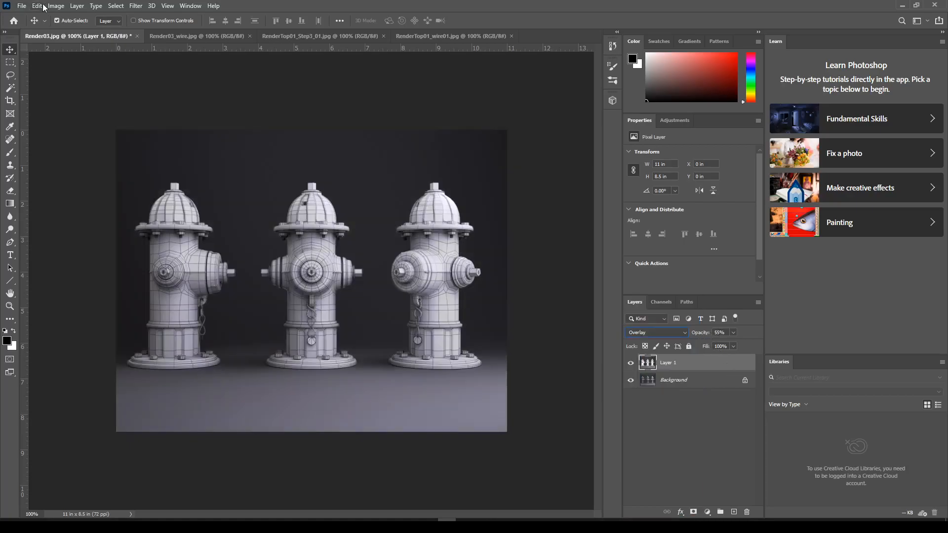
Quick-export the Render03 composite as a PNG named Render03_comp in the images folder
{"action": "left_click", "coordinate": [21, 6]}
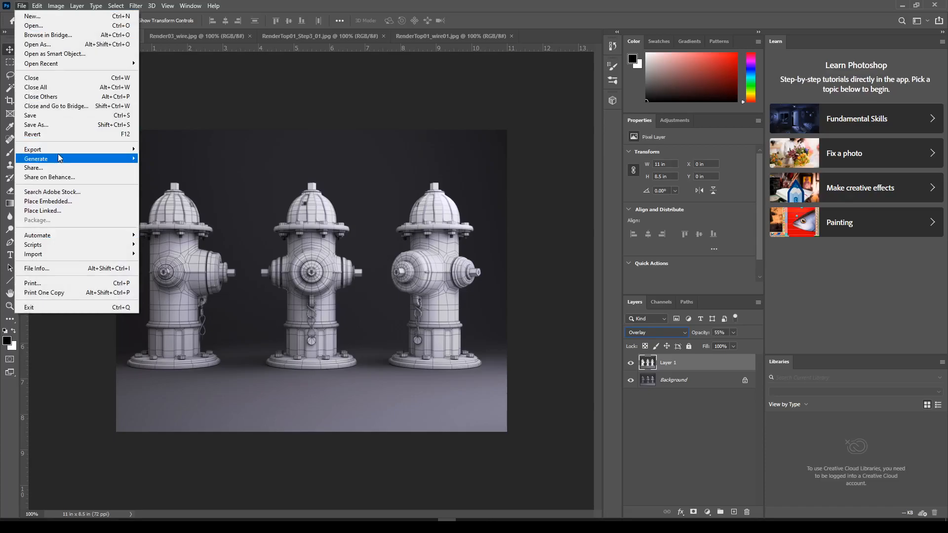
{"action": "mouse_move", "coordinate": [104, 153]}
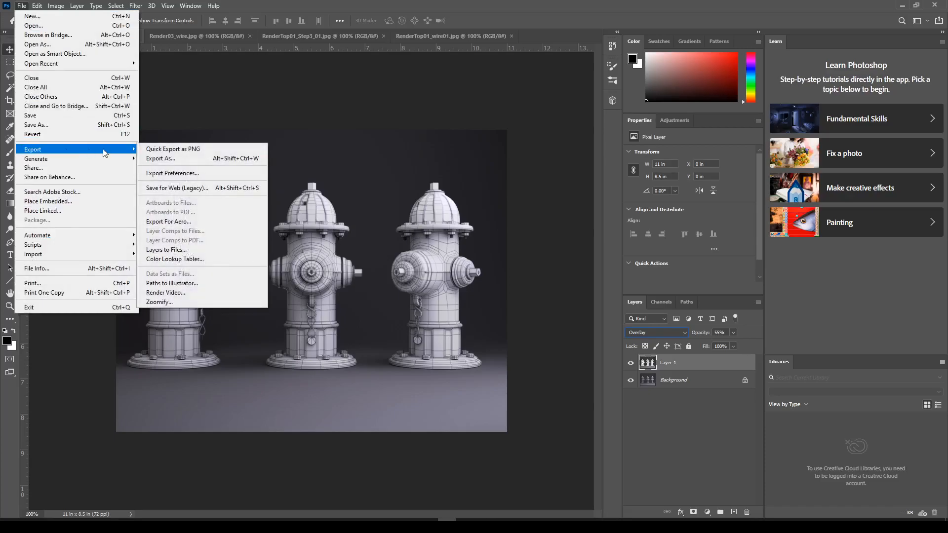
{"action": "left_click", "coordinate": [152, 151]}
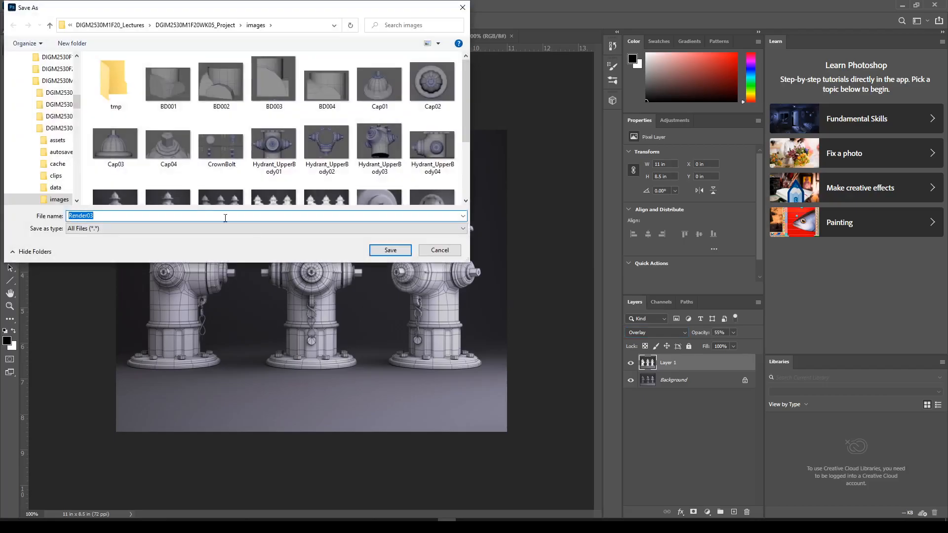
{"action": "left_click_drag", "start_coordinate": [467, 94], "coordinate": [468, 180]}
{"action": "left_click", "coordinate": [101, 216]}
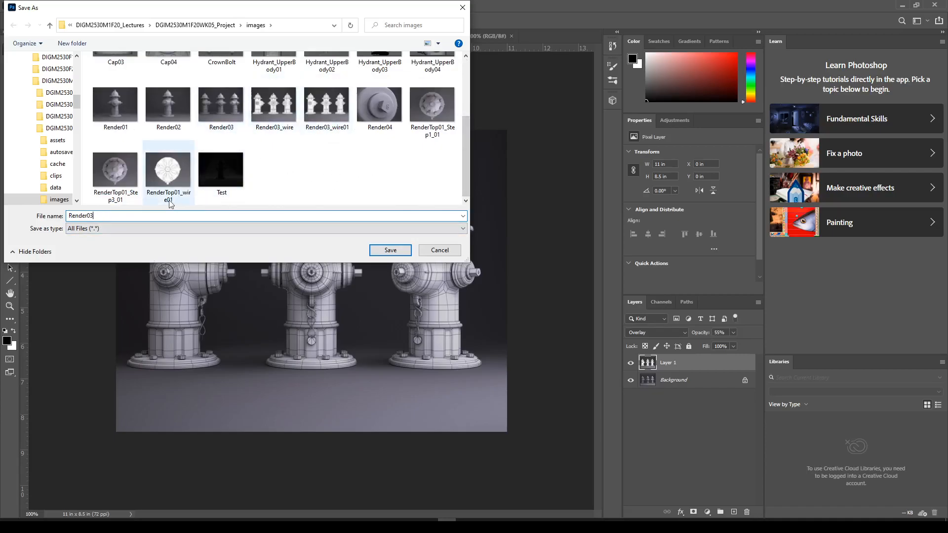
{"action": "type", "text": "_comp"}
{"action": "key", "text": "Return"}
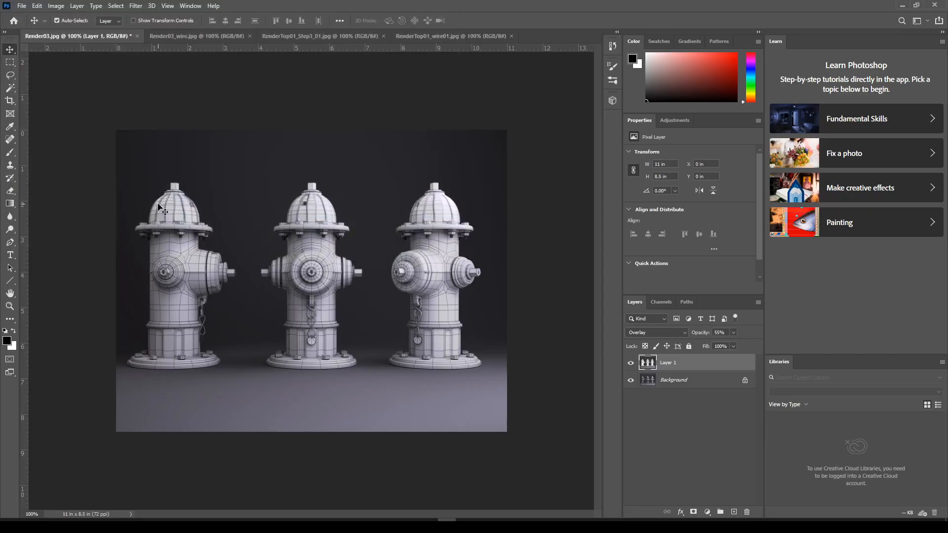
Copy the entire RenderTop01_wire01 image and paste it as a new layer over the shaded top view in RenderTop01_Step3_01
{"action": "left_click", "coordinate": [446, 37]}
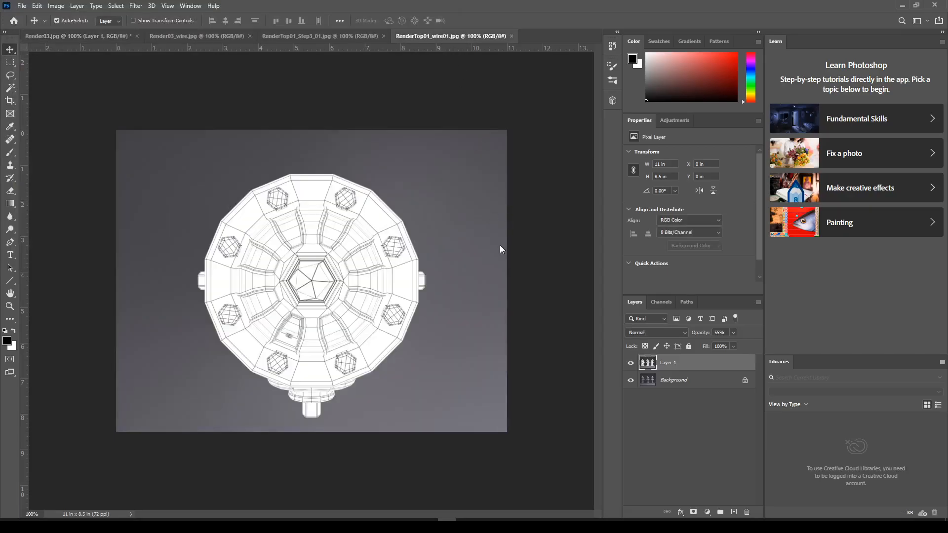
{"action": "left_click", "coordinate": [57, 20]}
{"action": "left_click", "coordinate": [115, 6]}
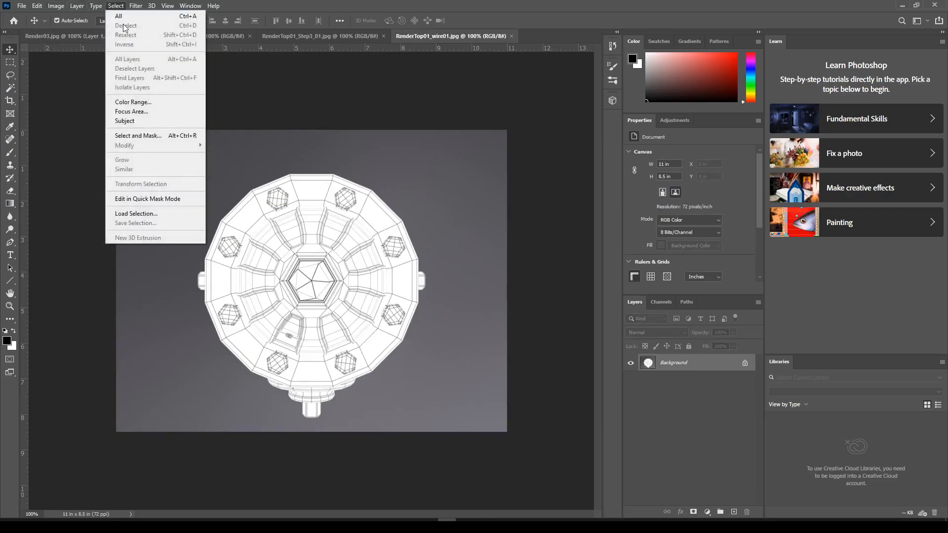
{"action": "left_click", "coordinate": [118, 16]}
{"action": "left_click", "coordinate": [37, 6]}
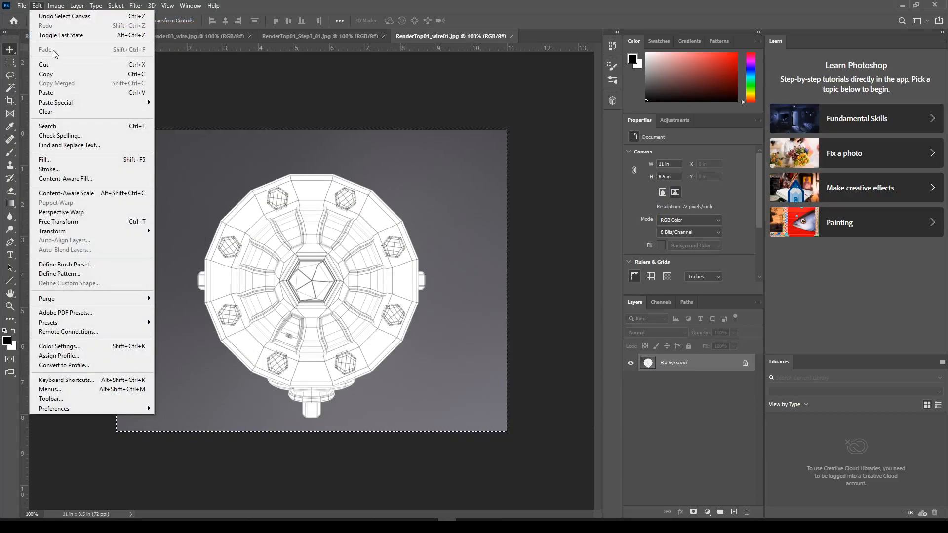
{"action": "left_click", "coordinate": [46, 73]}
{"action": "left_click", "coordinate": [330, 39]}
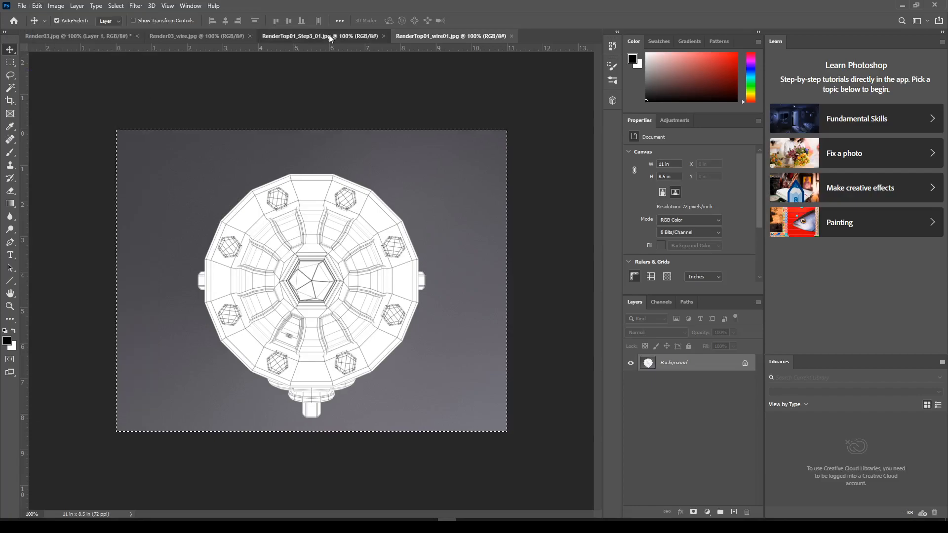
{"action": "left_click", "coordinate": [38, 6]}
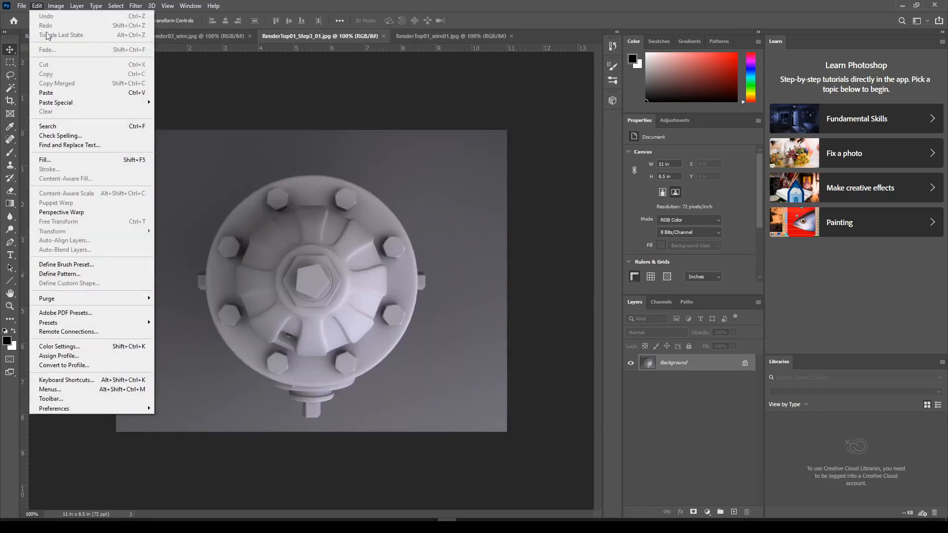
{"action": "left_click", "coordinate": [45, 90]}
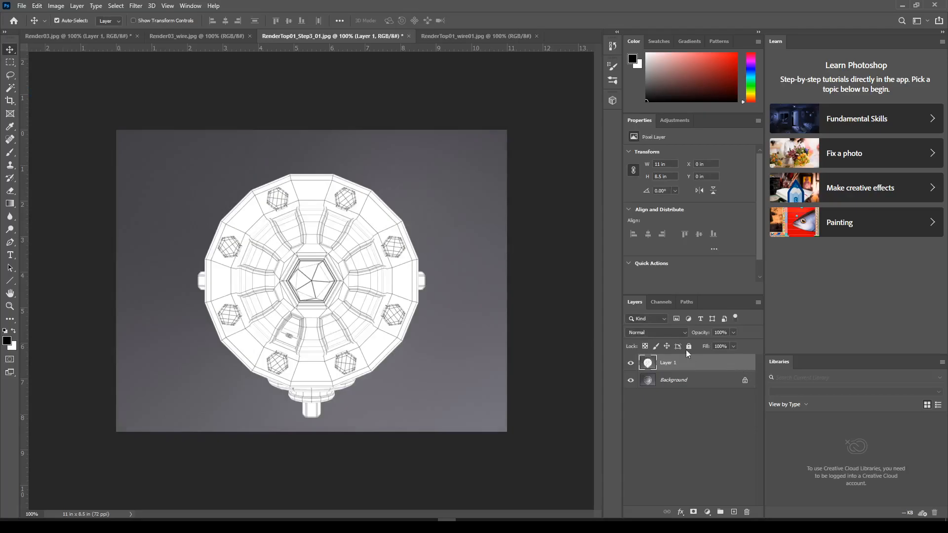
Set the pasted wireframe layer in RenderTop01_Step3_01 to the Multiply blend mode at 62% opacity
{"action": "left_click", "coordinate": [675, 330]}
{"action": "left_click", "coordinate": [662, 311]}
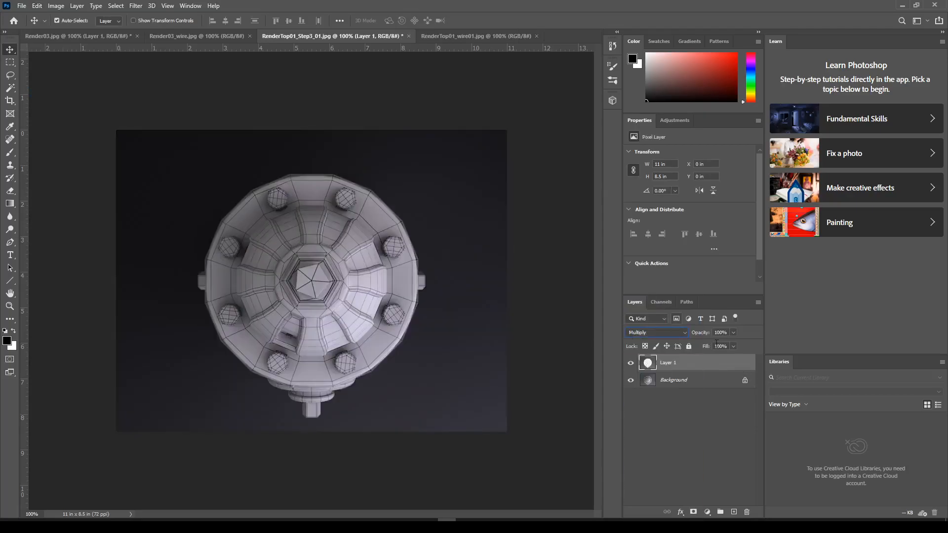
{"action": "left_click_drag", "start_coordinate": [705, 333], "coordinate": [684, 332]}
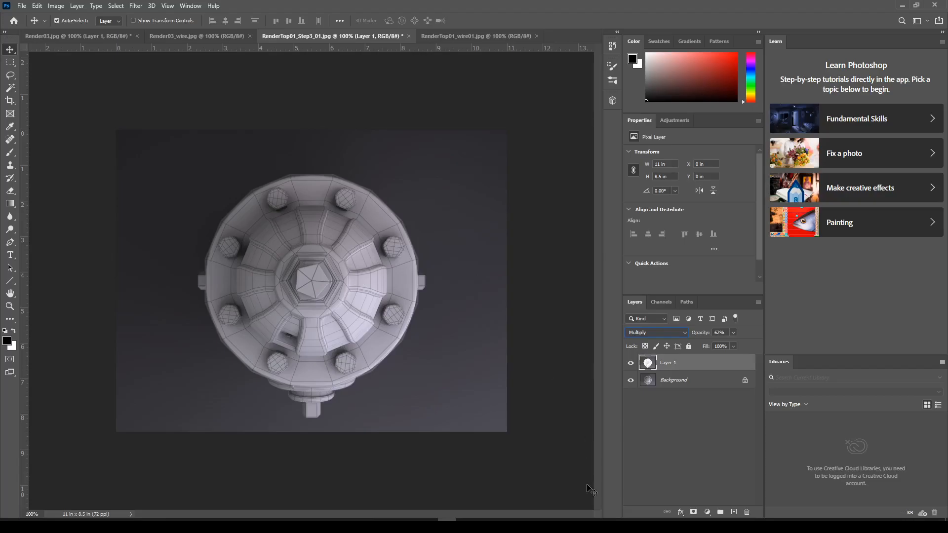
Quick-export the top-view composite as a PNG named RenderTop01_Comp in the images folder
{"action": "left_click", "coordinate": [22, 6]}
{"action": "mouse_move", "coordinate": [50, 149]}
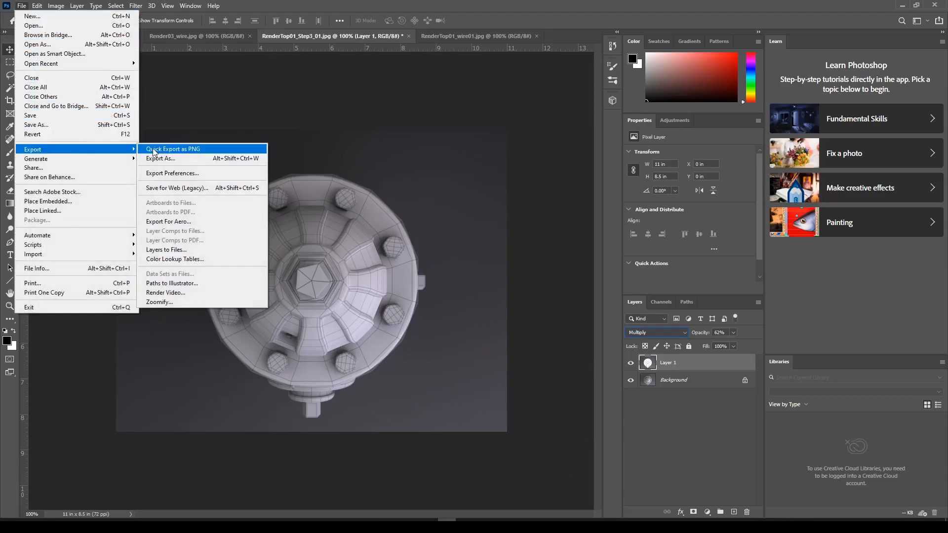
{"action": "left_click", "coordinate": [163, 148]}
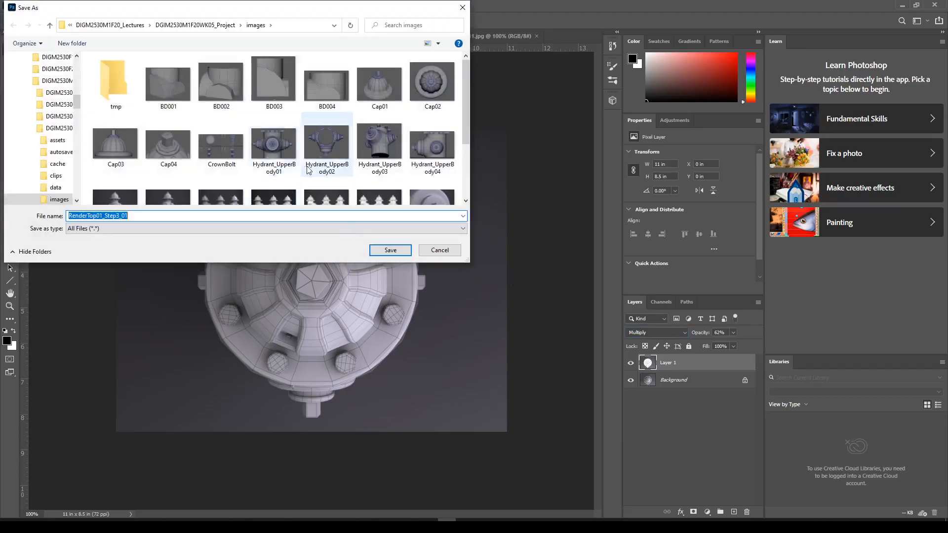
{"action": "scroll", "coordinate": [306, 173], "scroll_direction": "down", "scroll_amount": 2}
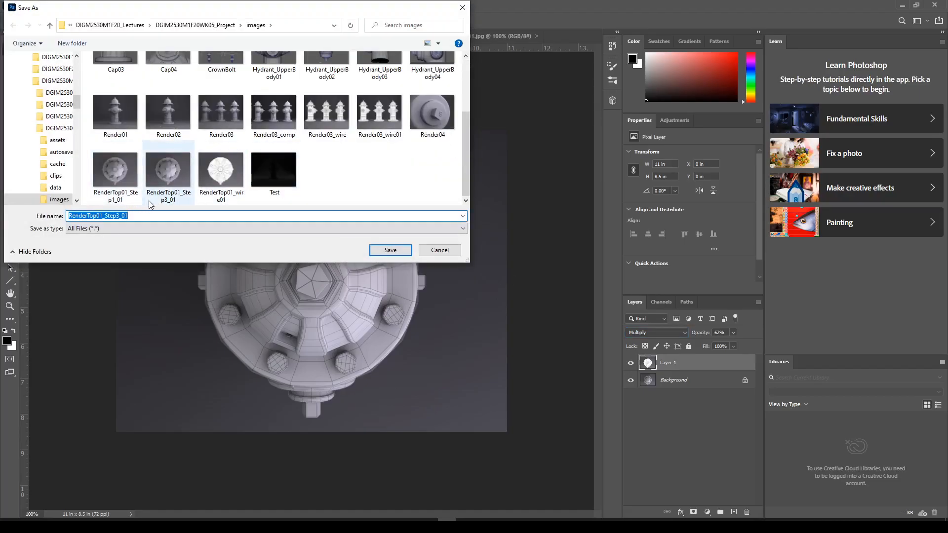
{"action": "left_click", "coordinate": [168, 197]}
{"action": "left_click", "coordinate": [102, 215]}
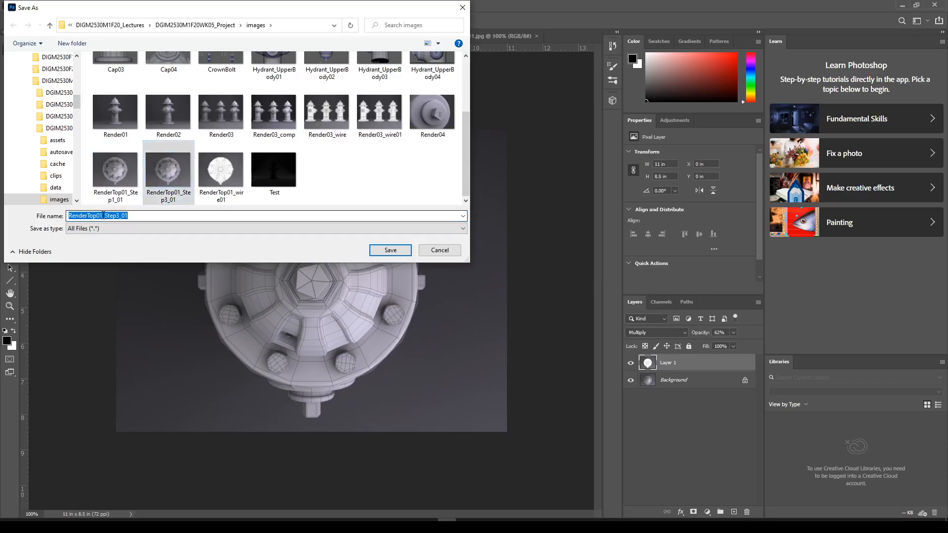
{"action": "left_click", "coordinate": [128, 216]}
{"action": "left_click", "coordinate": [108, 215], "text": "shift"}
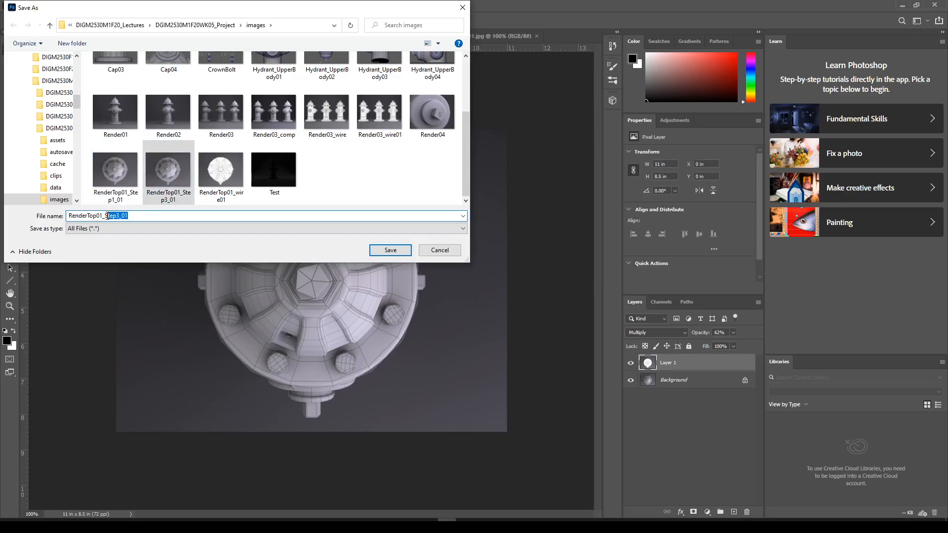
{"action": "left_click", "coordinate": [105, 215], "text": "shift"}
{"action": "type", "text": "Com"}
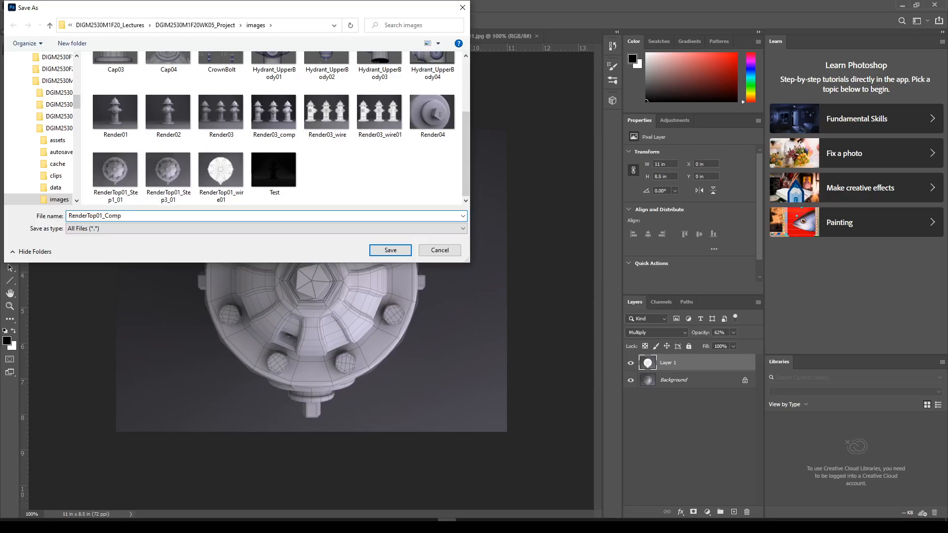
{"action": "key", "text": "Return"}
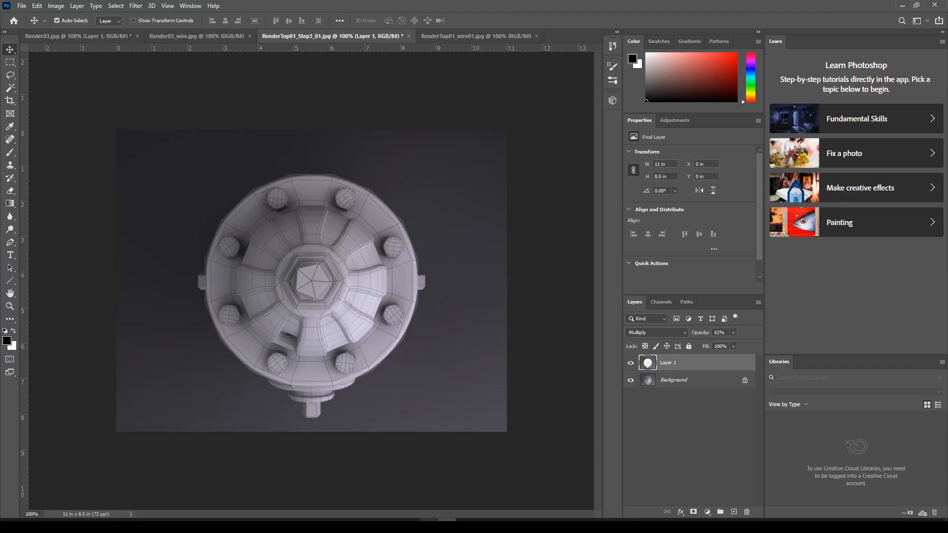
Switch to Maya, minimize the Arnold RenderView and move CloseUp_camera01 along X to about 0.065 to center it on the hydrant
{"action": "mouse_move", "coordinate": [409, 520]}
{"action": "left_click", "coordinate": [431, 502]}
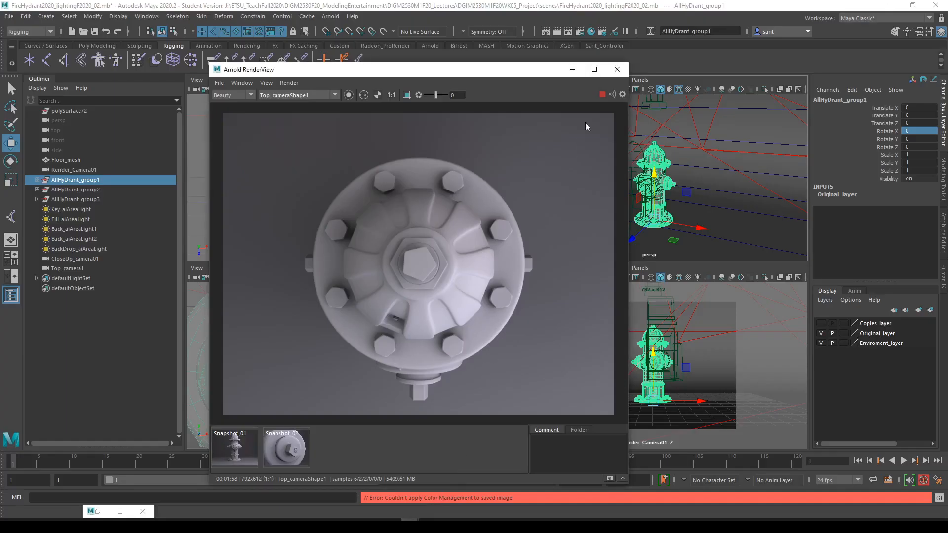
{"action": "left_click", "coordinate": [572, 69]}
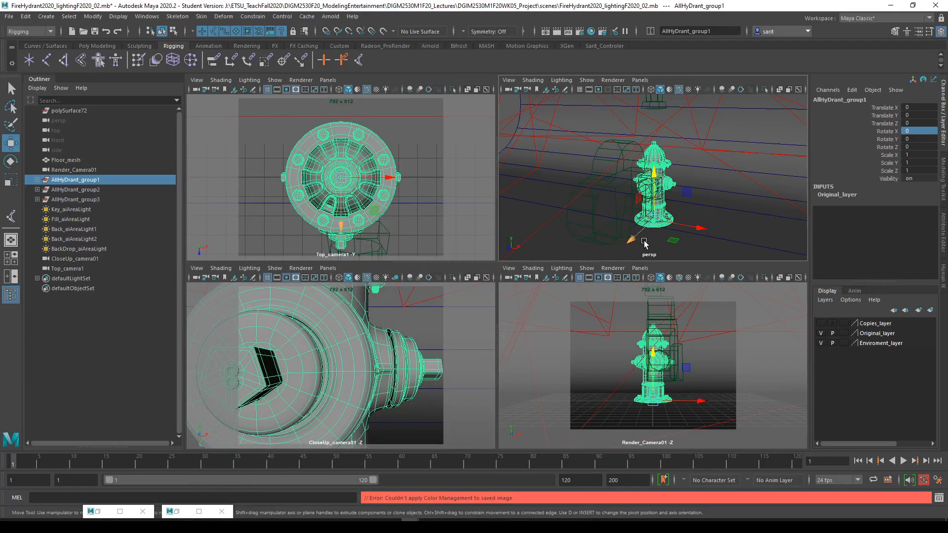
{"action": "left_click", "coordinate": [630, 221]}
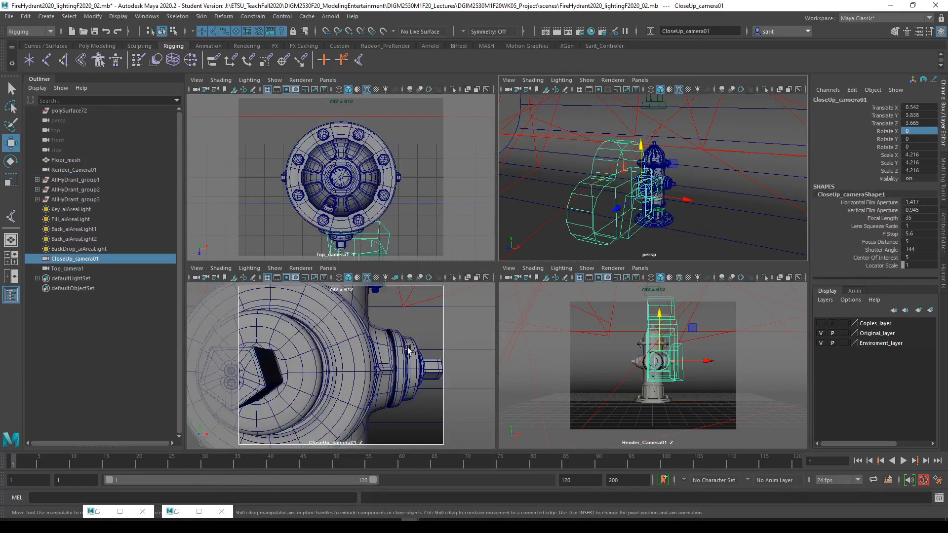
{"action": "left_click_drag", "start_coordinate": [687, 201], "coordinate": [681, 201]}
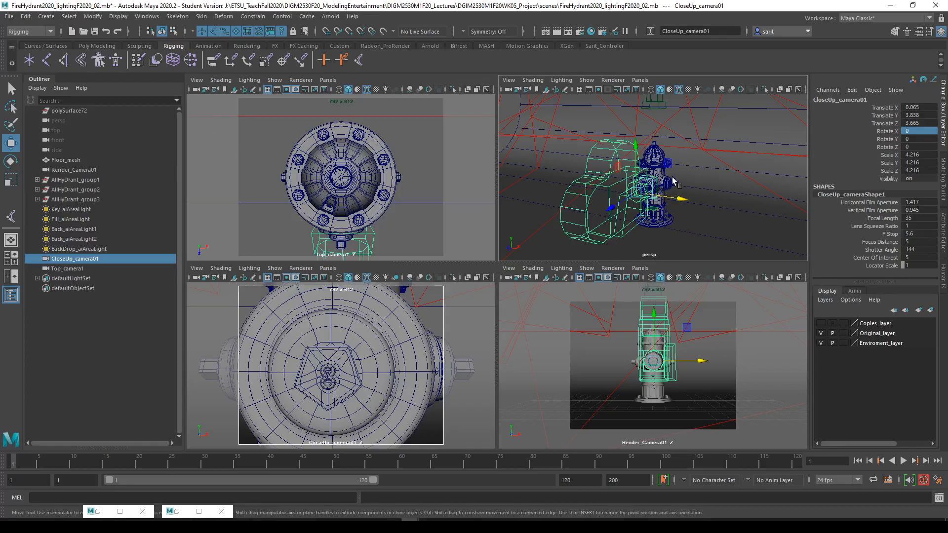
Create a new camera and name it Chians_camera1
{"action": "left_click", "coordinate": [55, 17]}
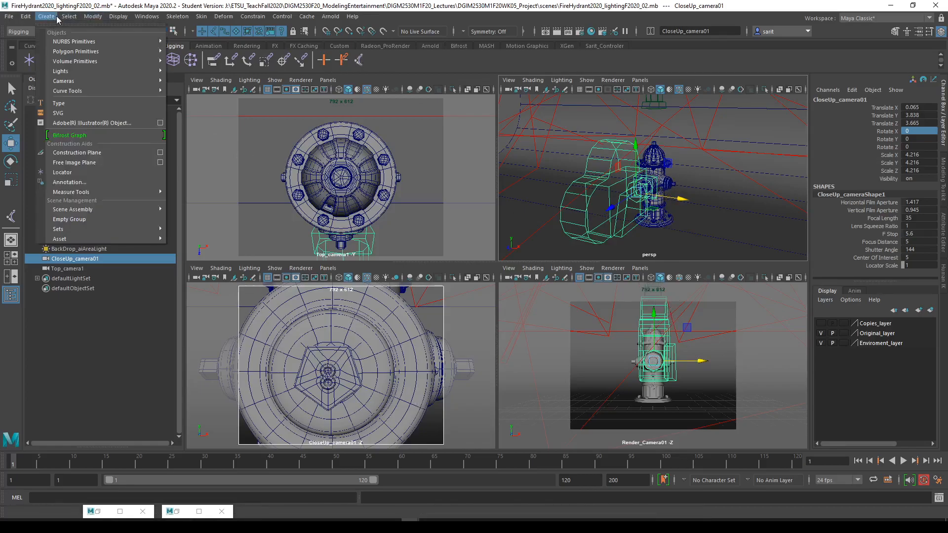
{"action": "mouse_move", "coordinate": [59, 82]}
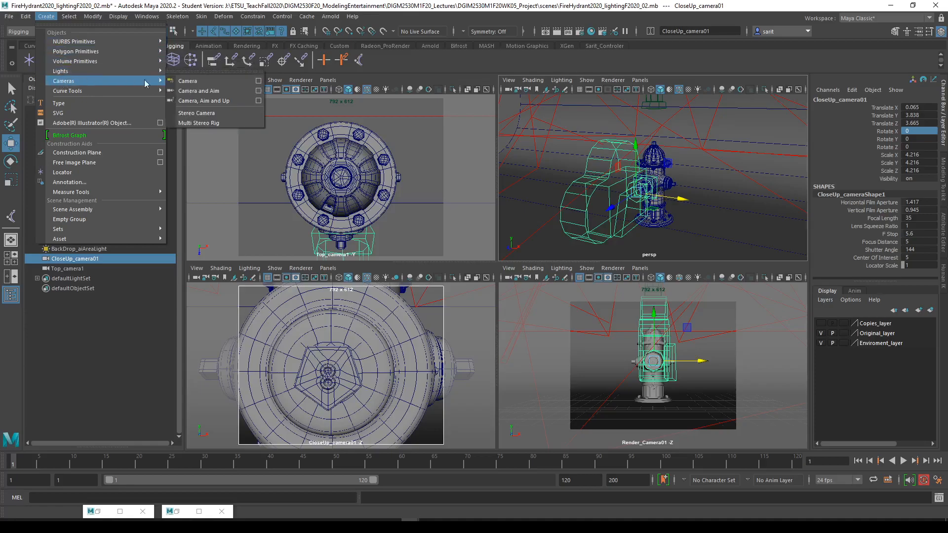
{"action": "left_click", "coordinate": [188, 81]}
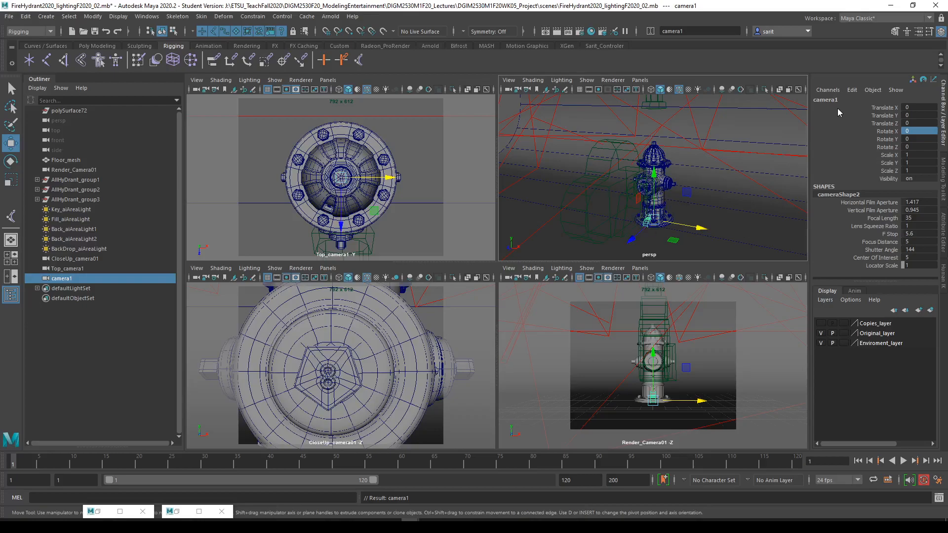
{"action": "left_click", "coordinate": [823, 101]}
{"action": "left_click", "coordinate": [816, 101]}
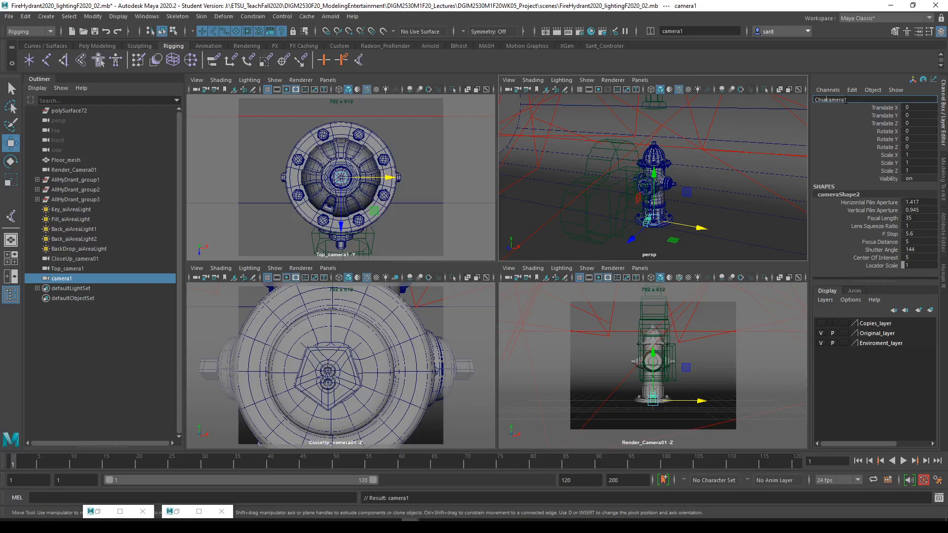
{"action": "key", "text": "Return"}
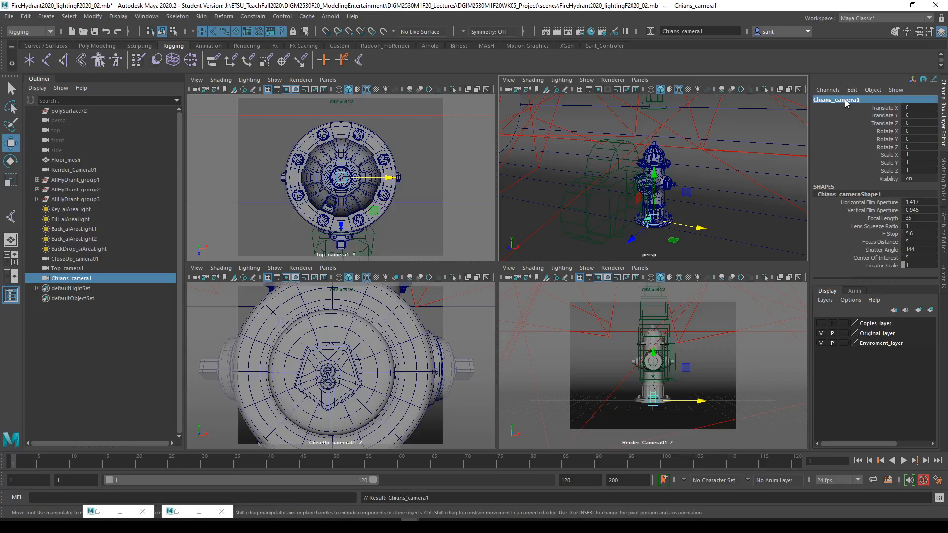
Scale Chians_camera1 uniformly to about 2.08 and move it forward to about 1.855 in Z
{"action": "key", "text": "r"}
{"action": "left_click_drag", "start_coordinate": [654, 219], "coordinate": [696, 225]}
{"action": "key", "text": "w"}
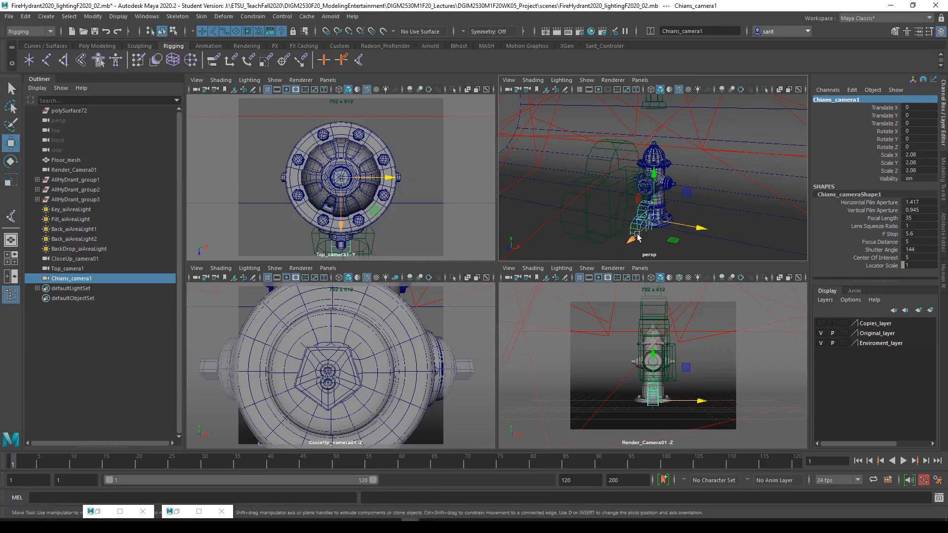
{"action": "left_click_drag", "start_coordinate": [630, 241], "coordinate": [642, 228]}
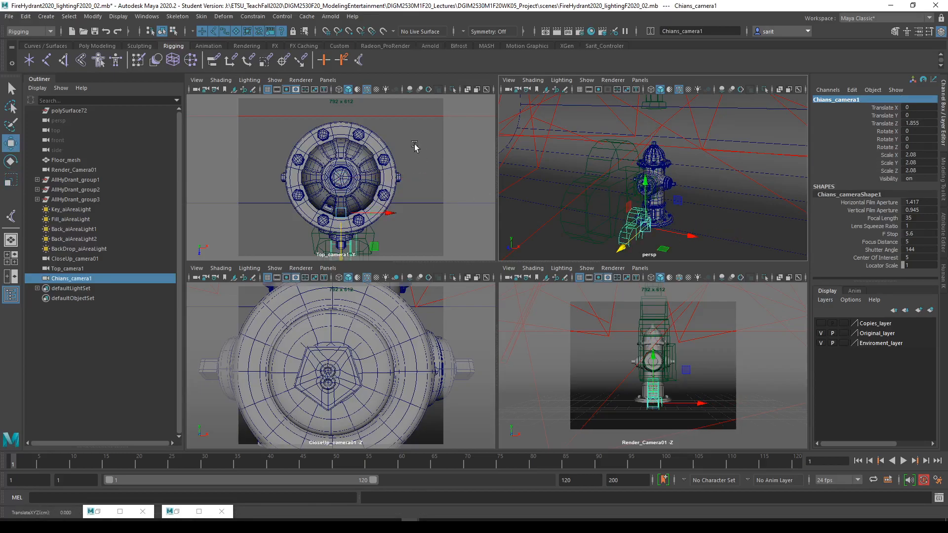
Look through Chians_camera1 in the viewport that shows CloseUp_camera01
{"action": "left_click", "coordinate": [328, 269]}
{"action": "mouse_move", "coordinate": [341, 279]}
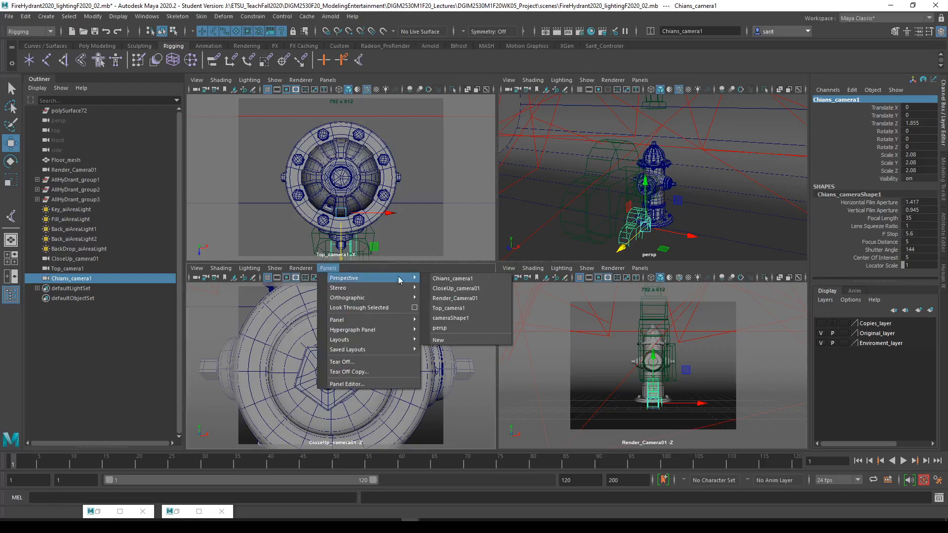
{"action": "left_click", "coordinate": [452, 279]}
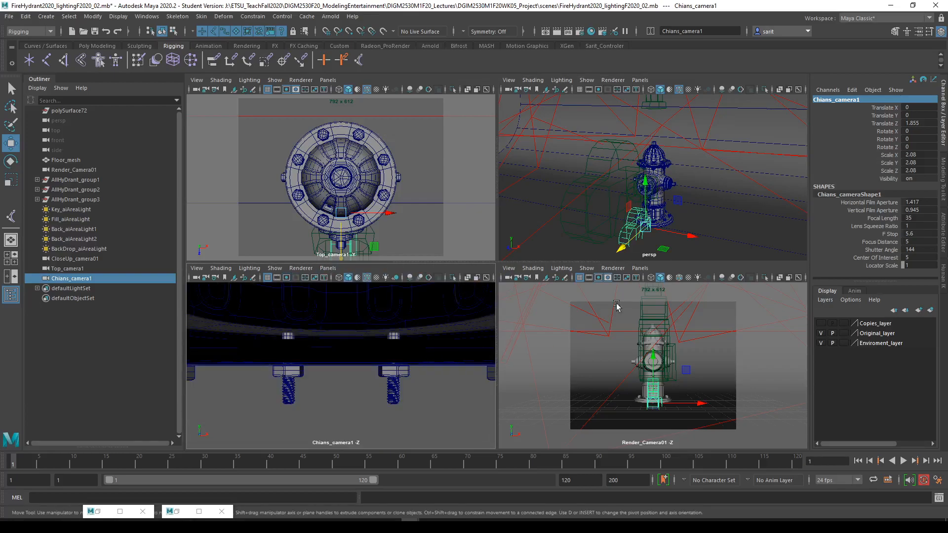
Frame the hydrant's chain by moving Chians_camera1 to about Y 1.791 and Z 4.06, with the render gate shown in its view
{"action": "left_click_drag", "start_coordinate": [650, 192], "coordinate": [648, 164]}
{"action": "left_click_drag", "start_coordinate": [618, 227], "coordinate": [592, 243]}
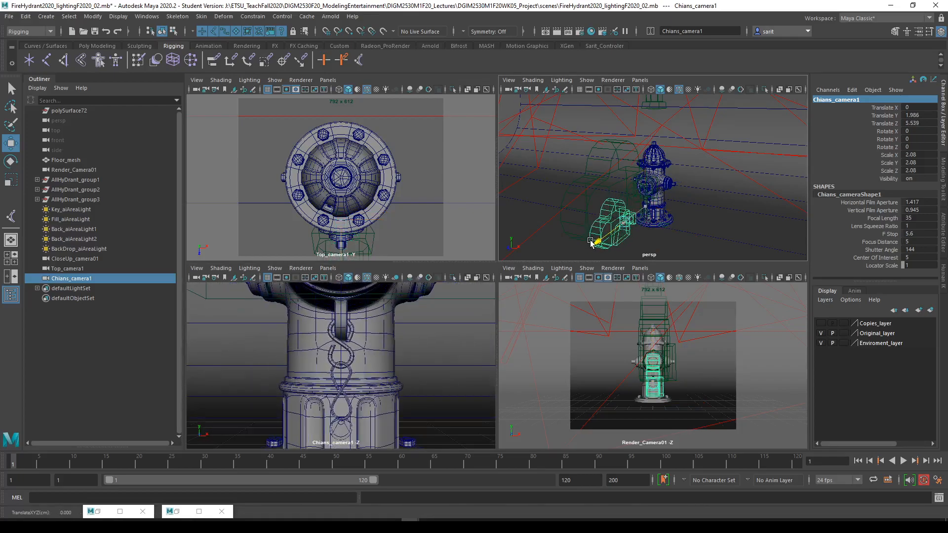
{"action": "left_click_drag", "start_coordinate": [623, 186], "coordinate": [623, 185]}
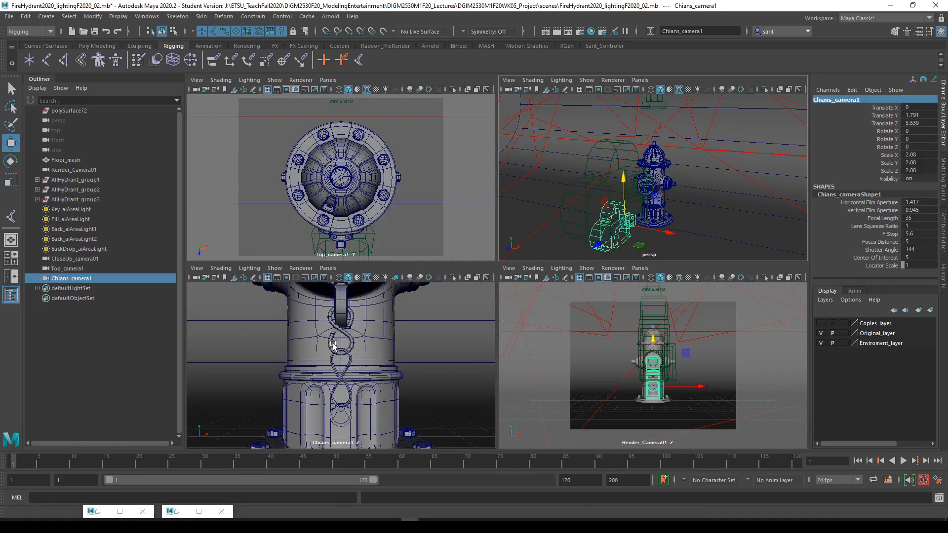
{"action": "left_click", "coordinate": [296, 277]}
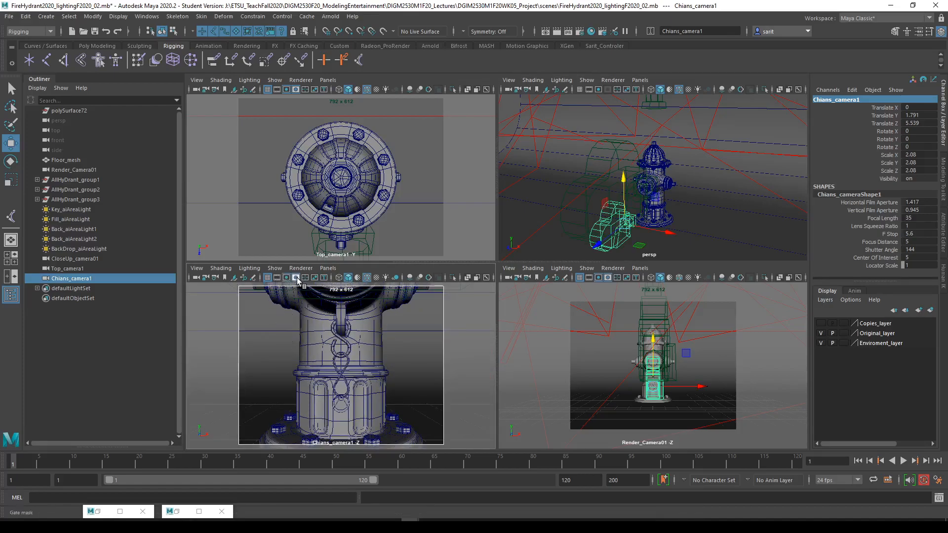
{"action": "left_click_drag", "start_coordinate": [595, 247], "coordinate": [612, 240]}
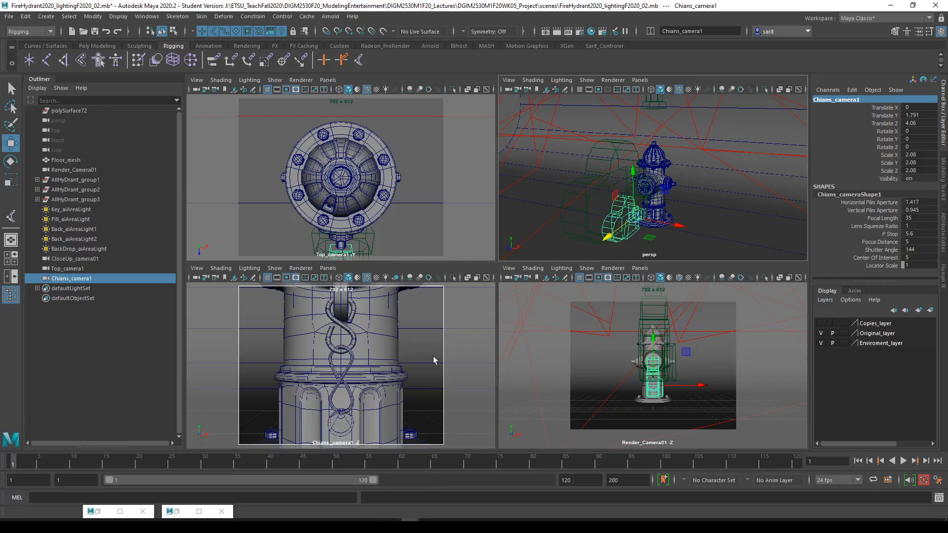
Create another camera and name it Bolt_camera1
{"action": "left_click", "coordinate": [54, 16]}
{"action": "mouse_move", "coordinate": [76, 81]}
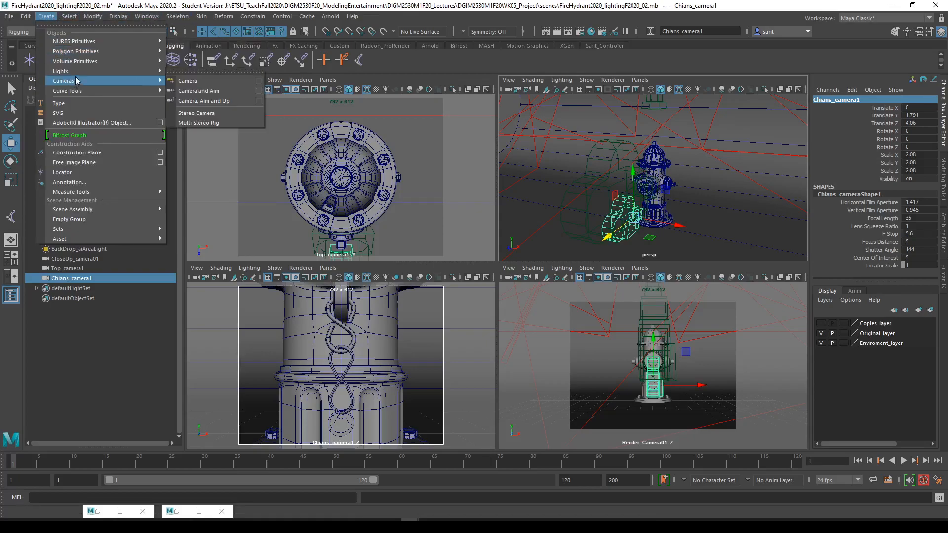
{"action": "left_click", "coordinate": [199, 86]}
{"action": "left_click", "coordinate": [819, 101]}
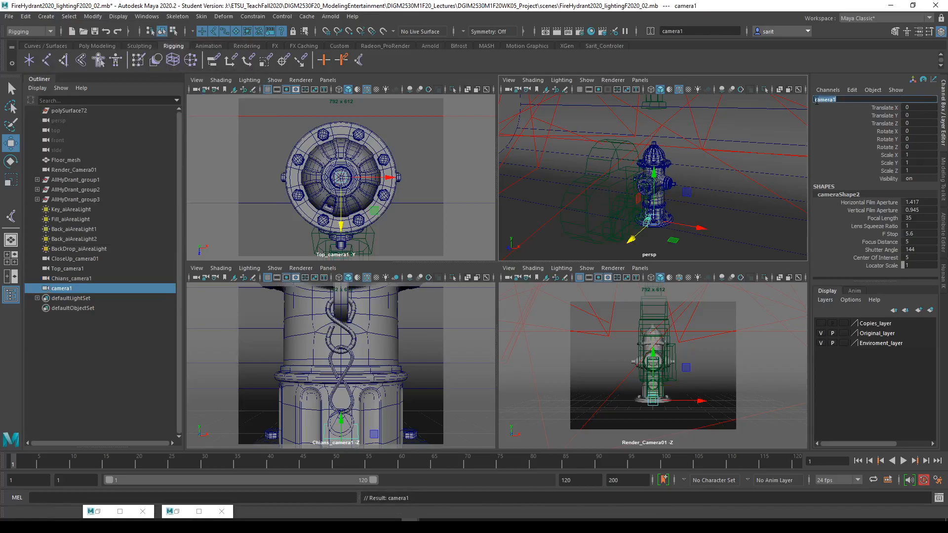
{"action": "type", "text": "Bolt_"}
{"action": "key", "text": "Return"}
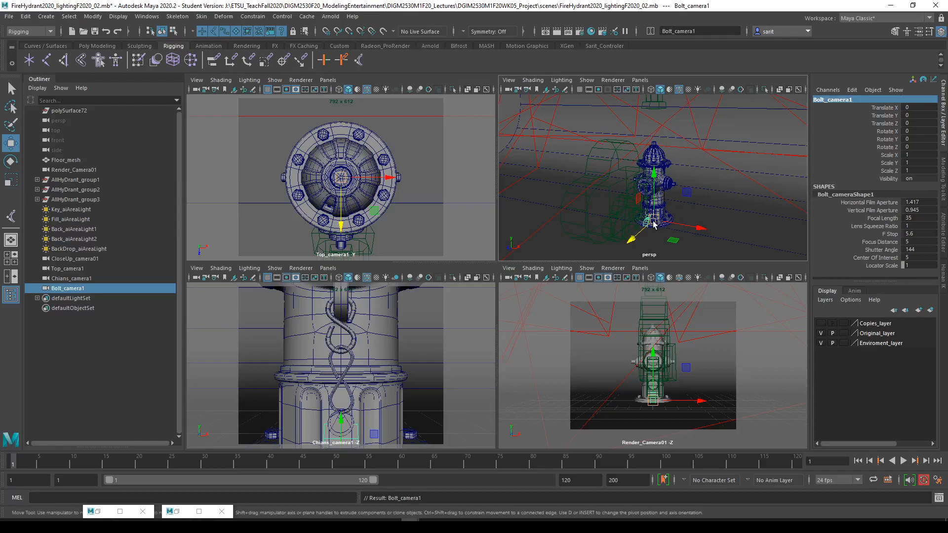
Scale Bolt_camera1 uniformly to about 2.258 and raise it to about 3.425 in Y
{"action": "key", "text": "r"}
{"action": "left_click_drag", "start_coordinate": [685, 228], "coordinate": [686, 227]}
{"action": "key", "text": "w"}
{"action": "left_click_drag", "start_coordinate": [654, 184], "coordinate": [654, 150]}
Look through Bolt_camera1 in the viewport that shows Render_Camera01
{"action": "left_click", "coordinate": [328, 268]}
{"action": "mouse_move", "coordinate": [337, 280]}
{"action": "left_click", "coordinate": [640, 268]}
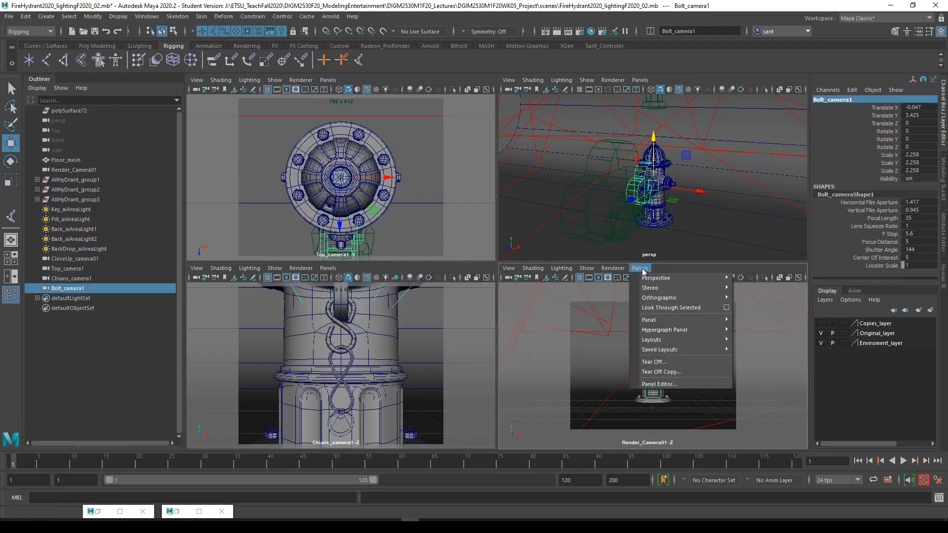
{"action": "mouse_move", "coordinate": [646, 279]}
{"action": "left_click", "coordinate": [767, 280]}
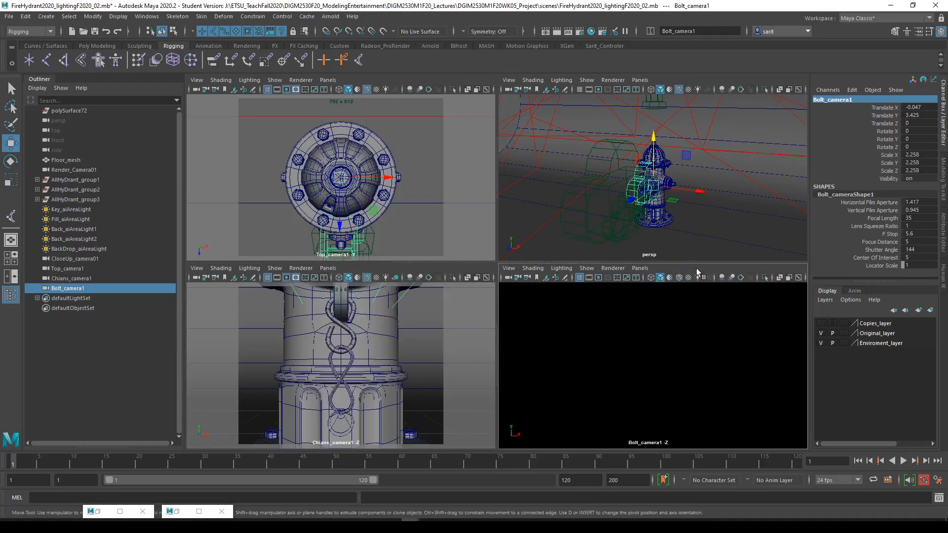
Tilt Bolt_camera1 upward to about 29.3 degrees in X, move it to about Z 3.671, and show the resolution gate in its view
{"action": "key", "text": "e"}
{"action": "left_click_drag", "start_coordinate": [630, 177], "coordinate": [603, 224]}
{"action": "key", "text": "w"}
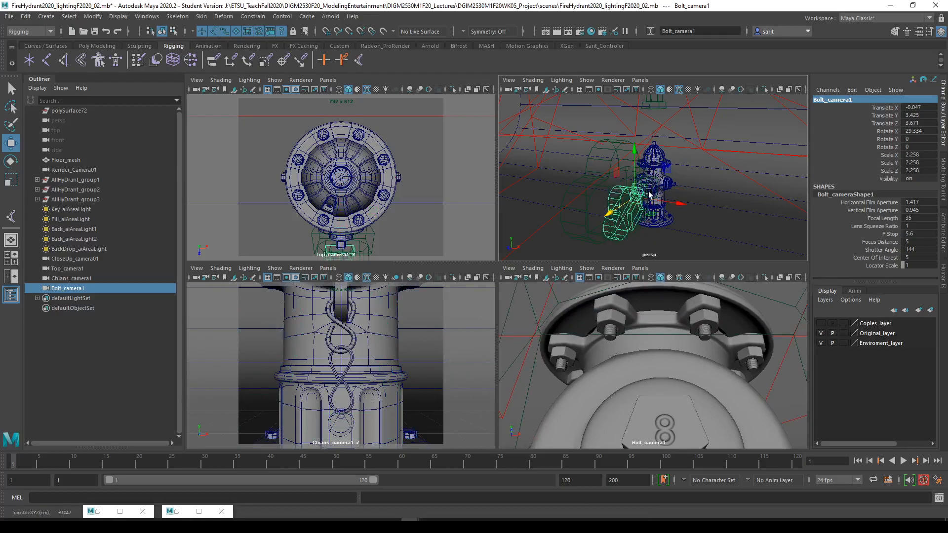
{"action": "left_click", "coordinate": [599, 278]}
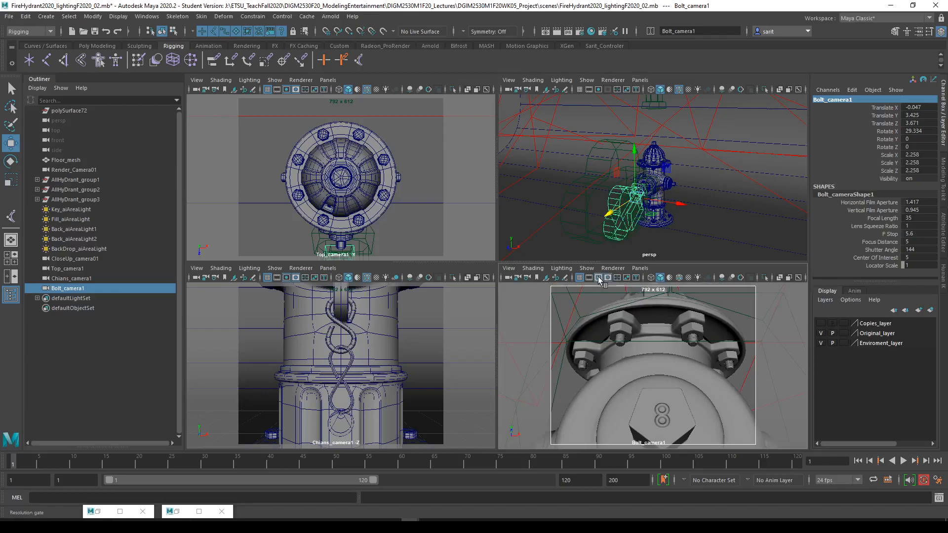
Frame the bolts under the hydrant's upper flange by moving Bolt_camera1 to about Y 4.276 and Z 2.909
{"action": "left_click_drag", "start_coordinate": [635, 171], "coordinate": [636, 157]}
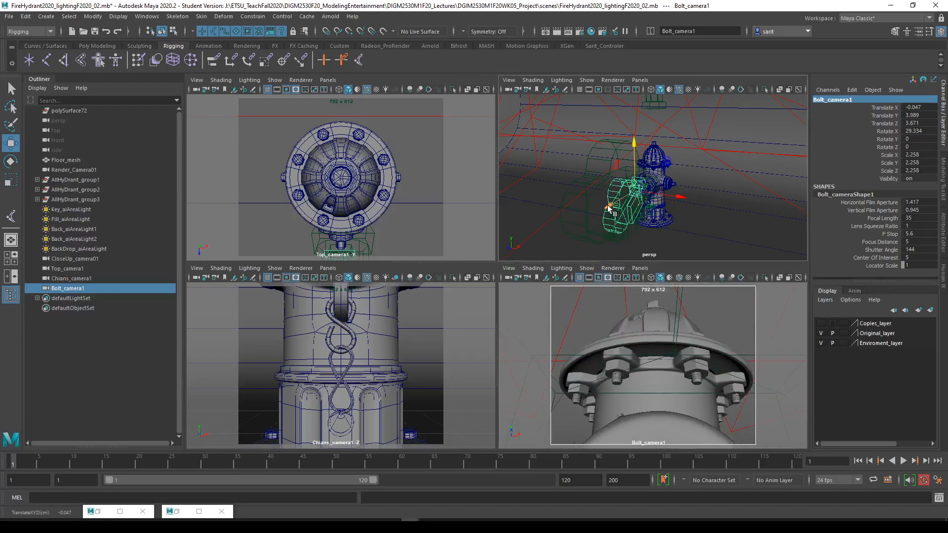
{"action": "left_click_drag", "start_coordinate": [612, 215], "coordinate": [614, 205]}
{"action": "left_click_drag", "start_coordinate": [642, 157], "coordinate": [642, 150]}
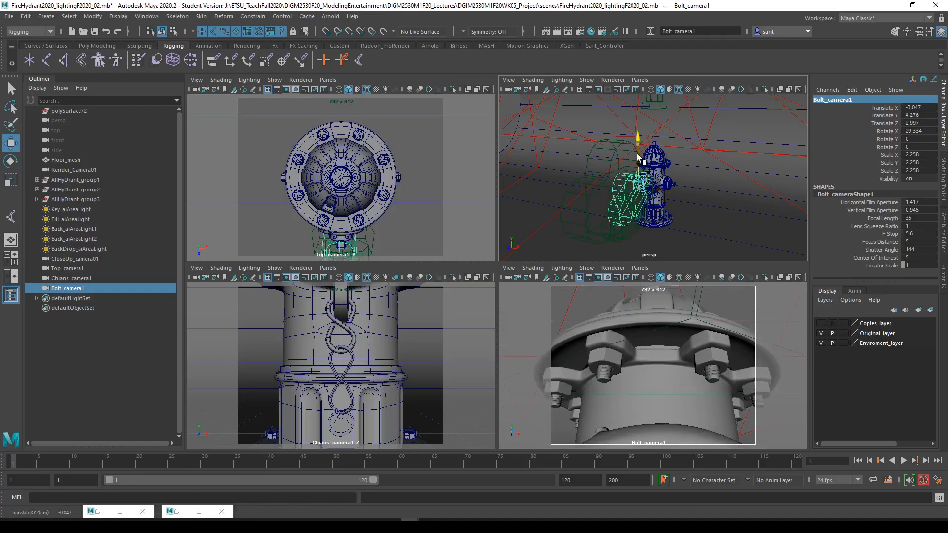
{"action": "left_click_drag", "start_coordinate": [616, 205], "coordinate": [618, 202]}
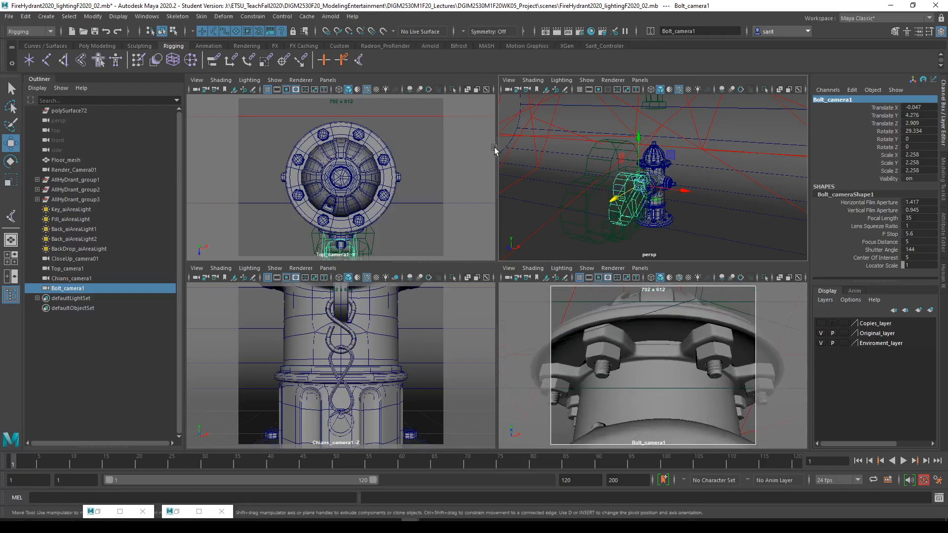
{"action": "left_click", "coordinate": [647, 270]}
{"action": "mouse_move", "coordinate": [704, 279]}
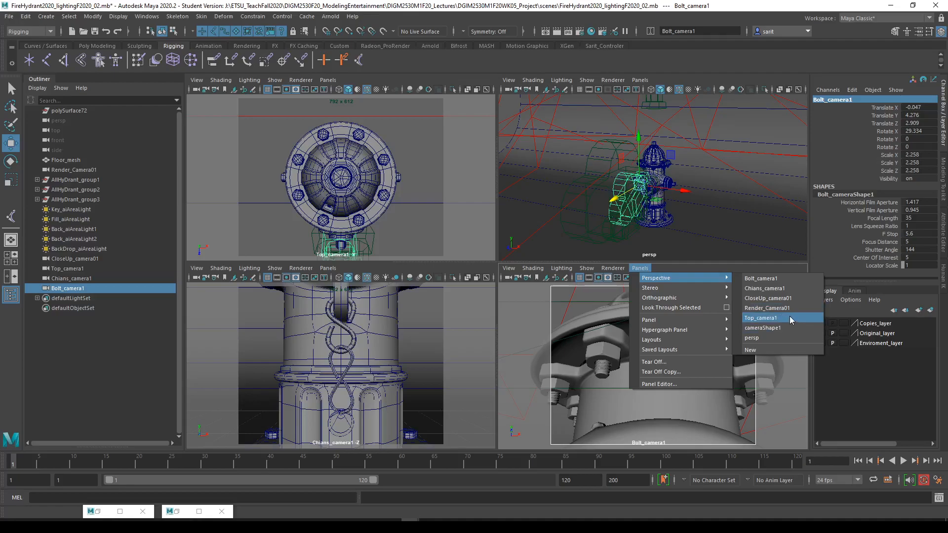
{"action": "left_click", "coordinate": [890, 408]}
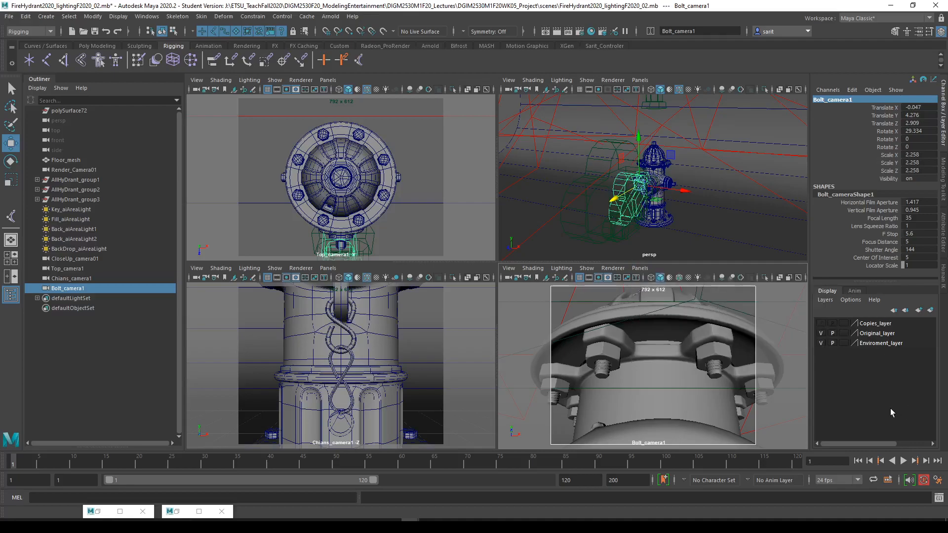